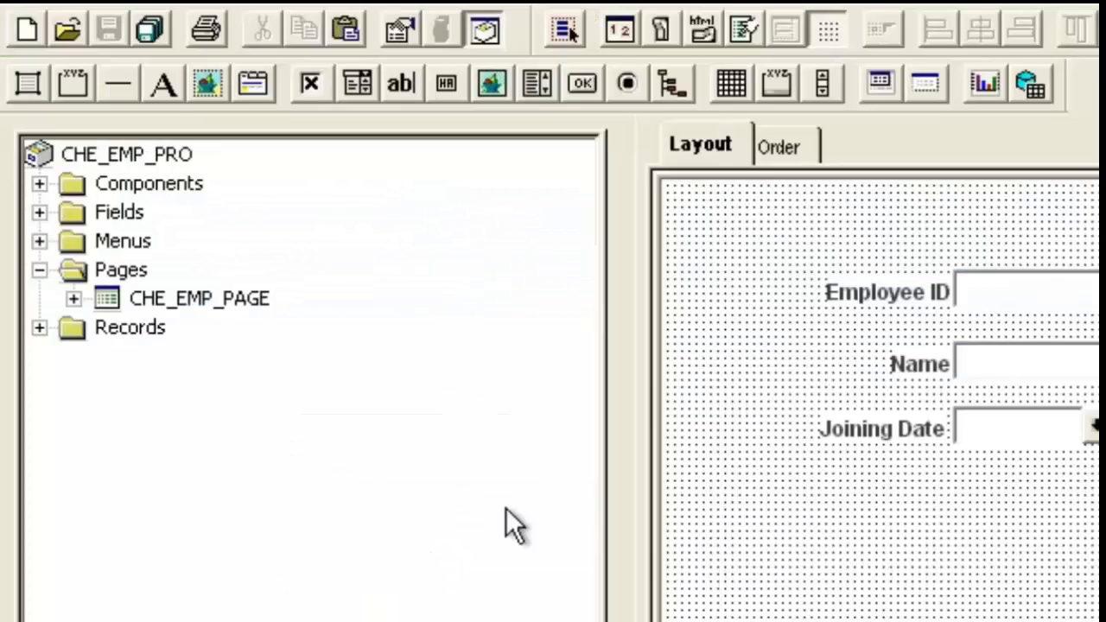
Step: Expand the Fields, Records, Pages and Components folders of the CHE_EMP_PRO project and close the open page definition
left_click(39, 270)
left_click(39, 212)
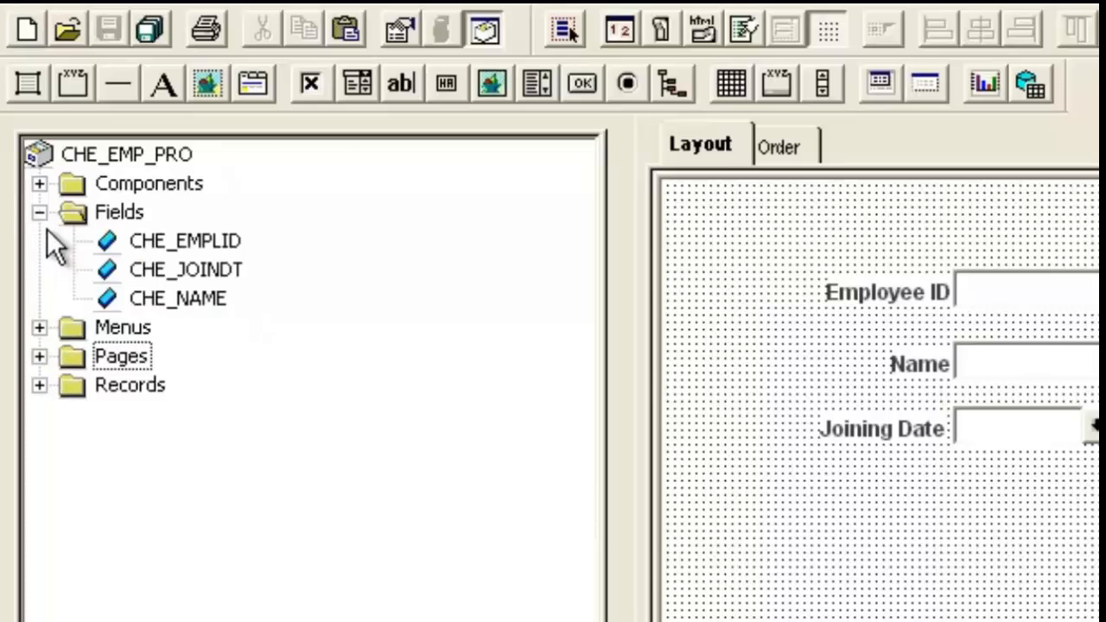
left_click(39, 384)
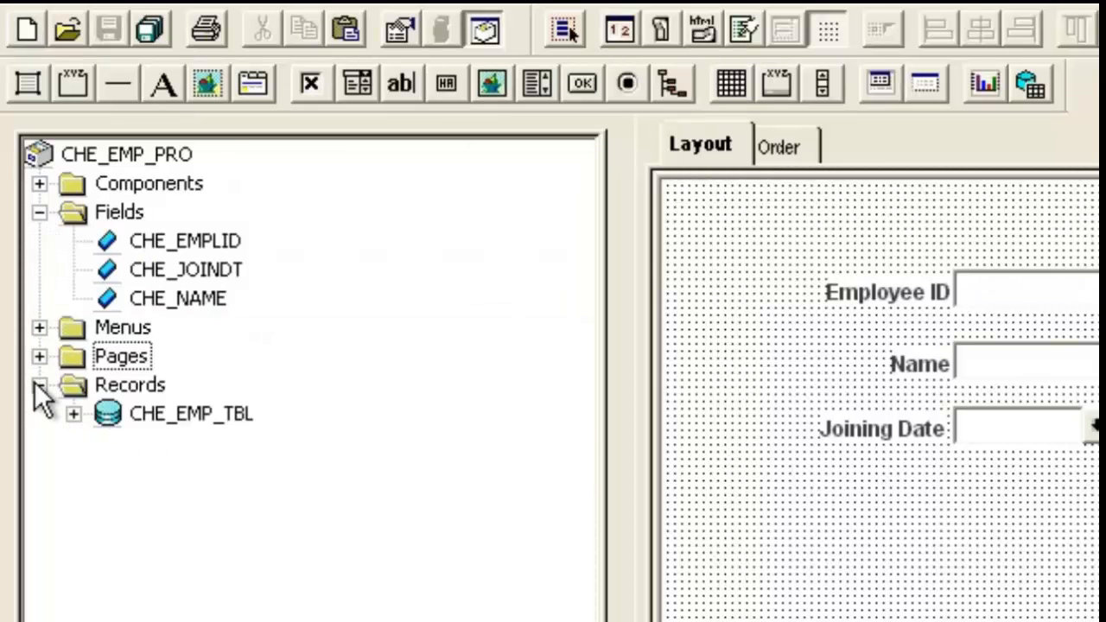
left_click(39, 356)
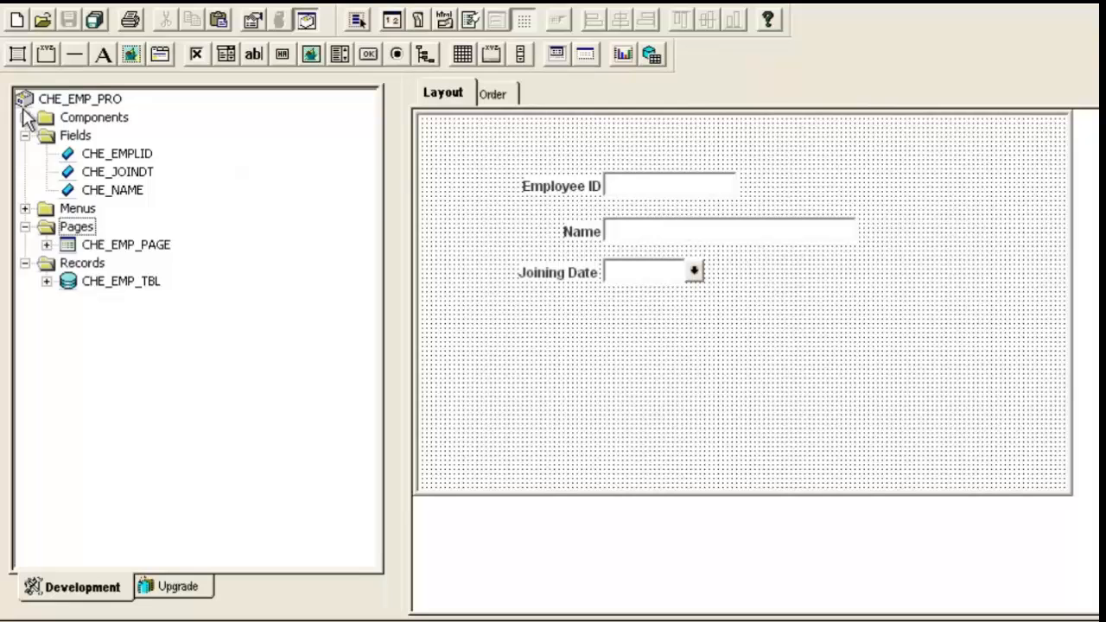
left_click(39, 183)
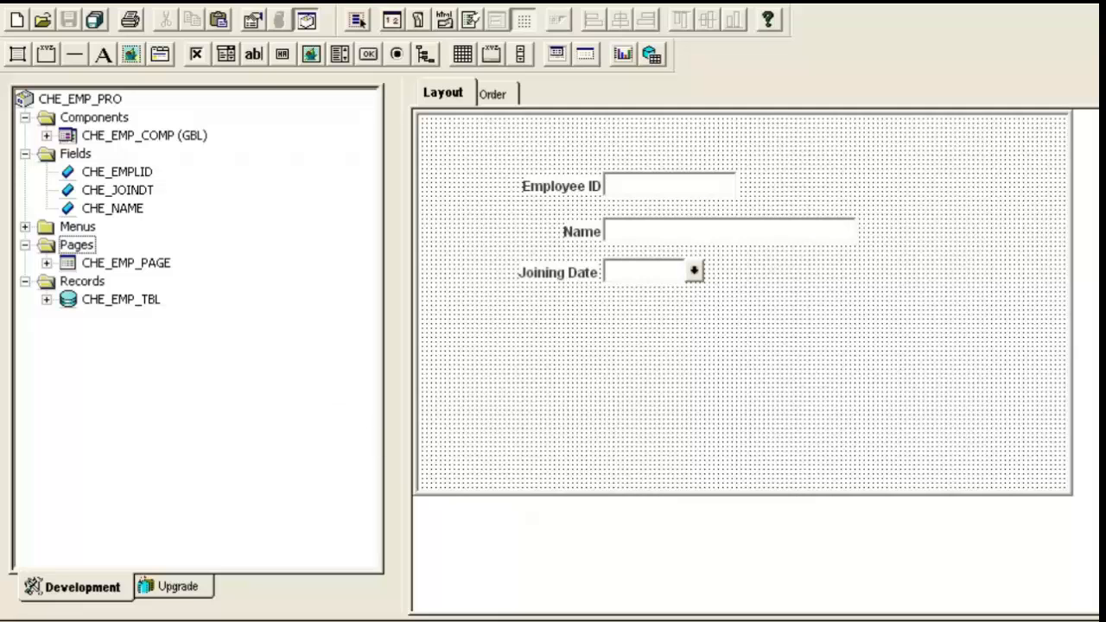
left_click(1091, 3)
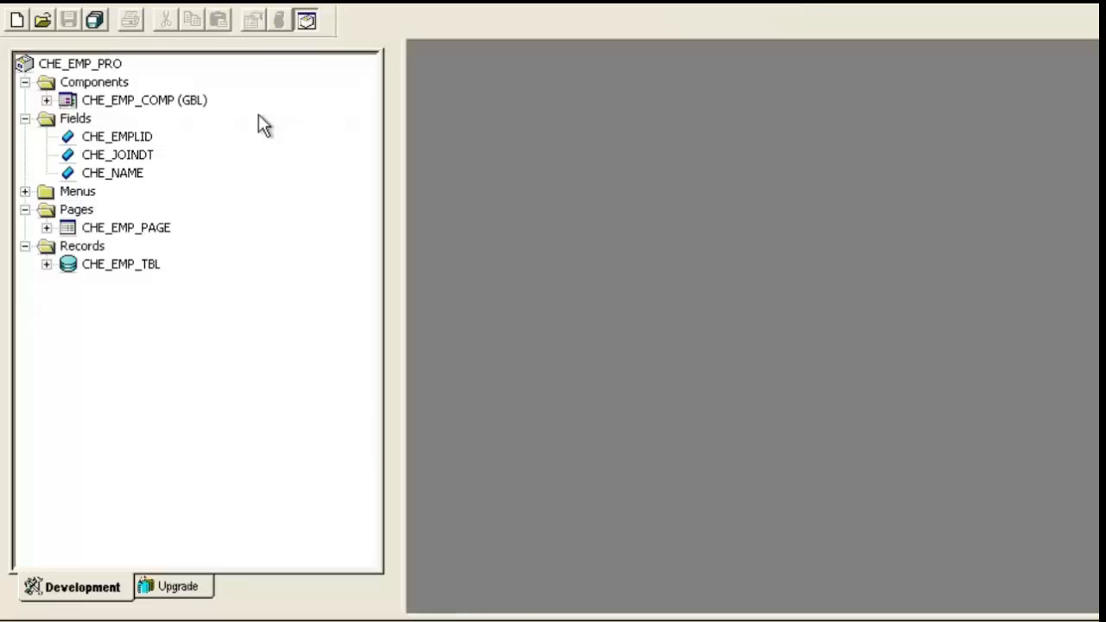
left_click(107, 139)
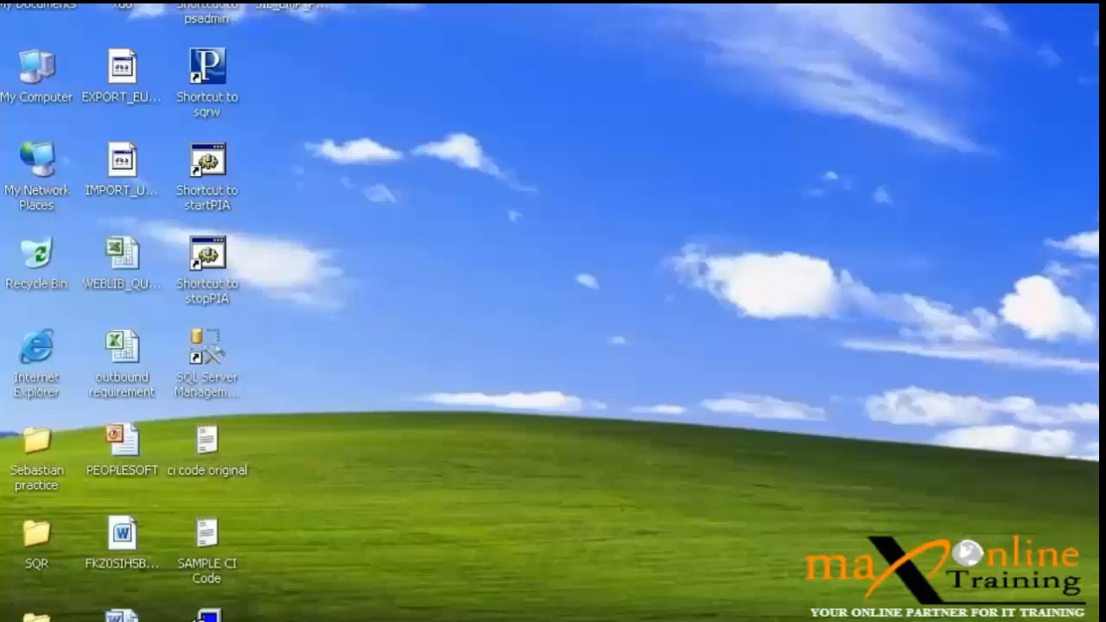
Step: Launch SQL Server Management Studio, connect to PEOPLESO-2F2EF3 without recovering the temporary file, and choose a database for a new query
double_click(228, 371)
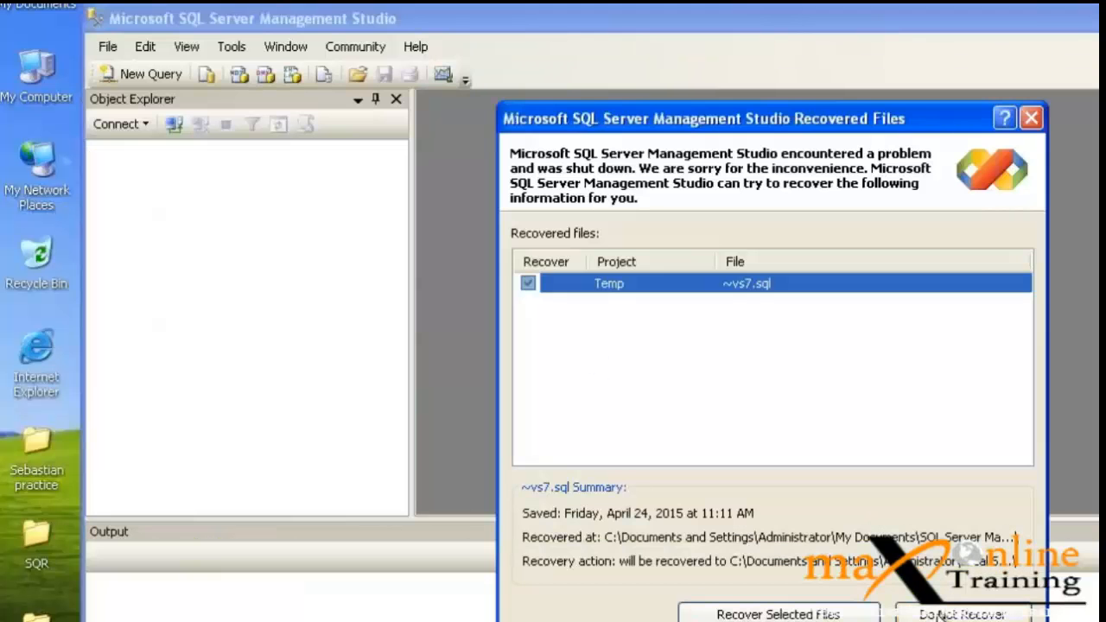
left_click(943, 616)
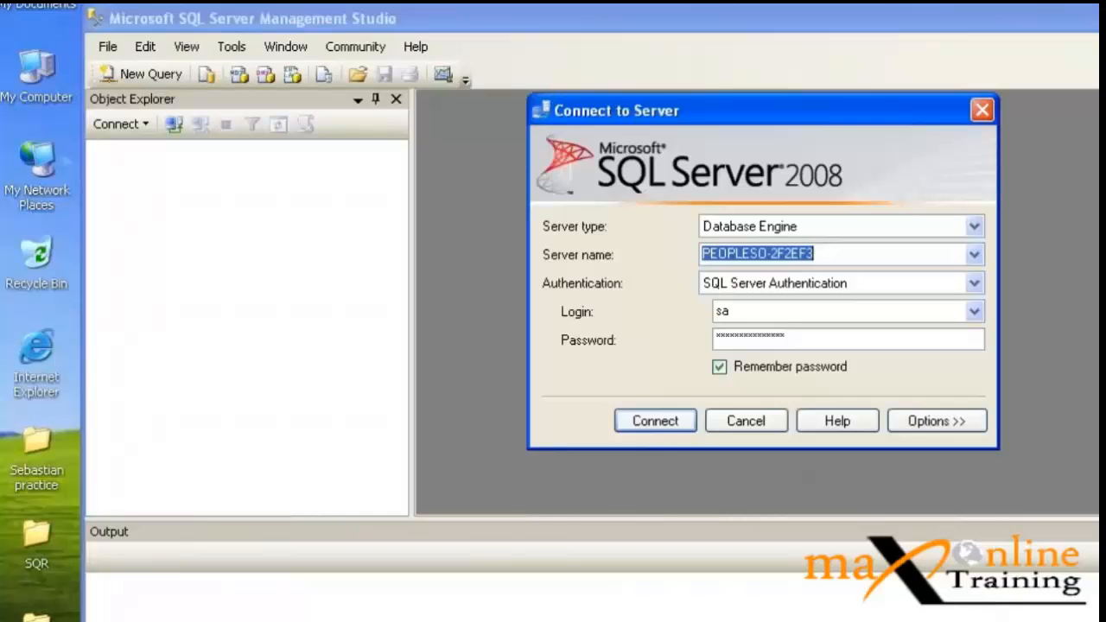
left_click(660, 424)
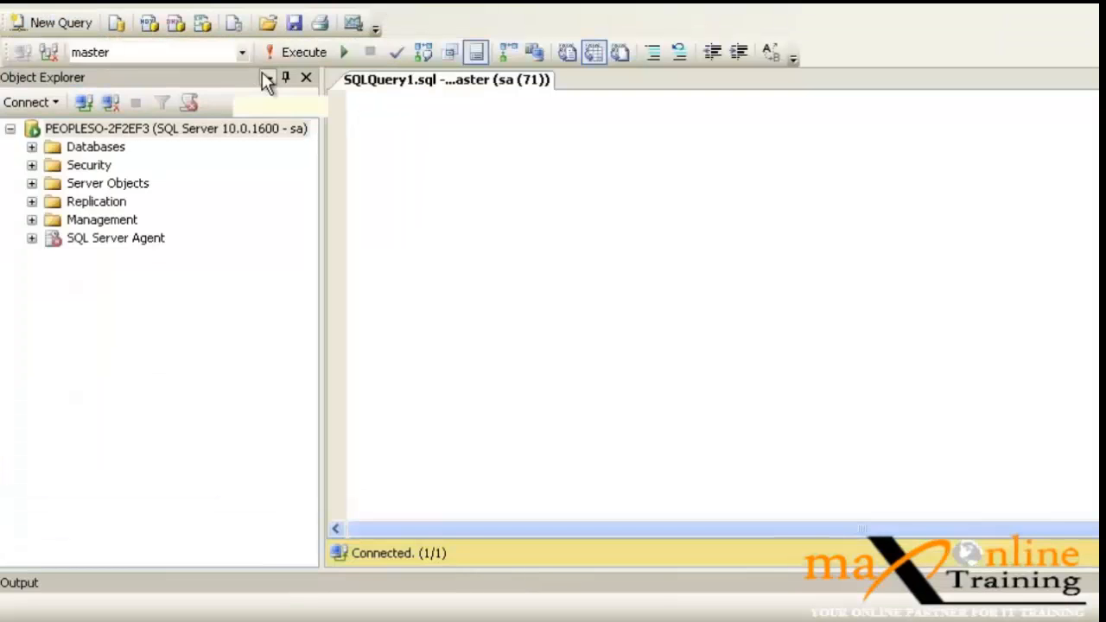
left_click(242, 52)
left_click(217, 71)
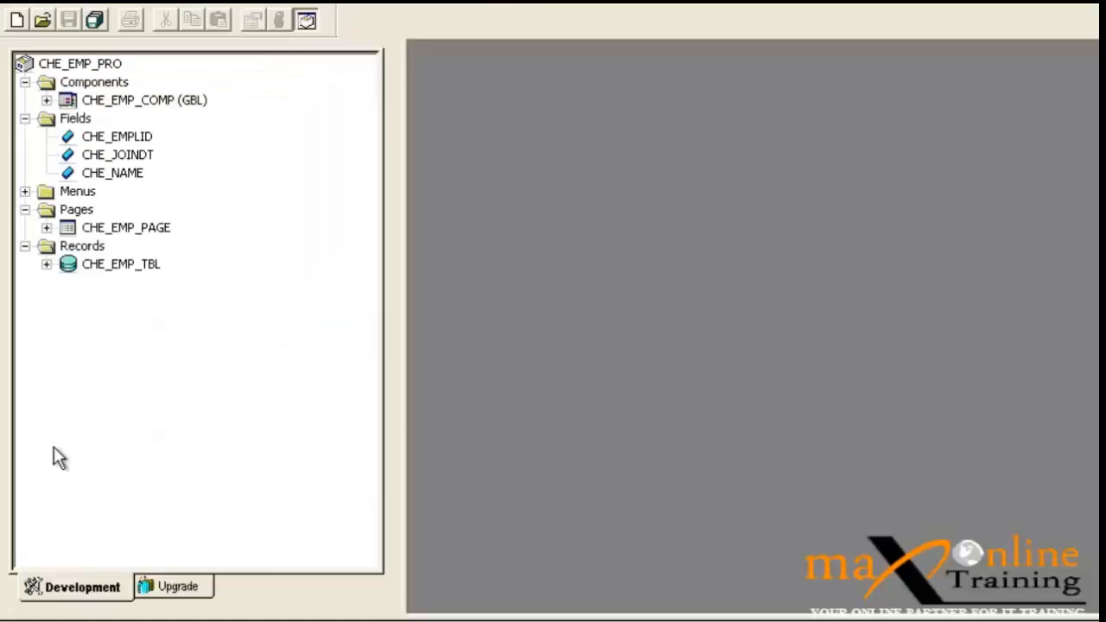
Step: In Application Designer, start a new Field definition, review the available field types, and close it without saving
key("ctrl+n")
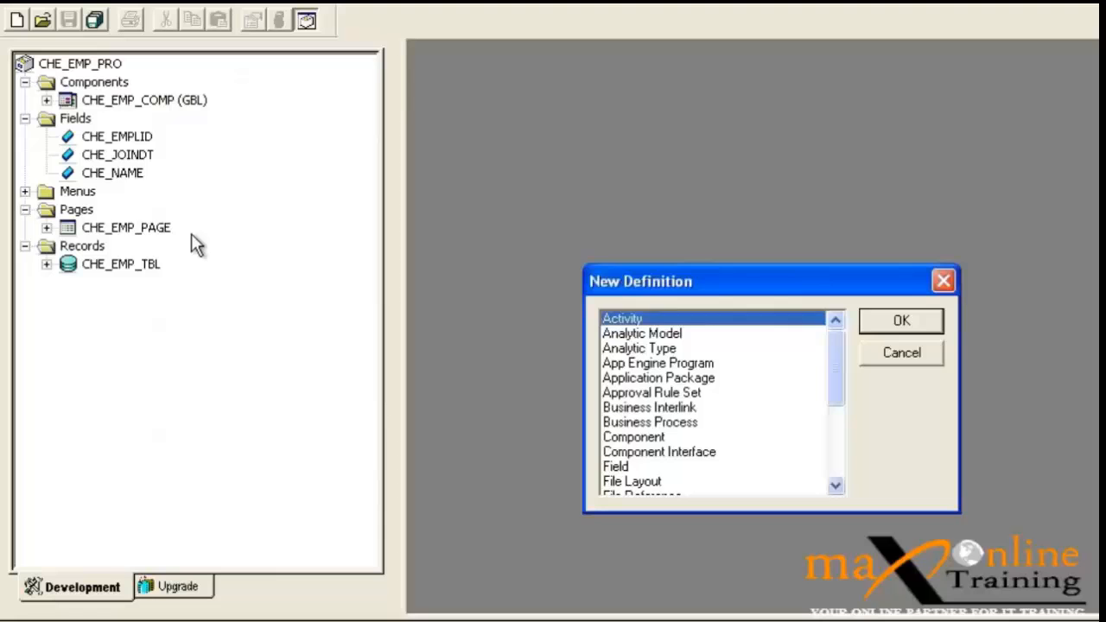
key("f")
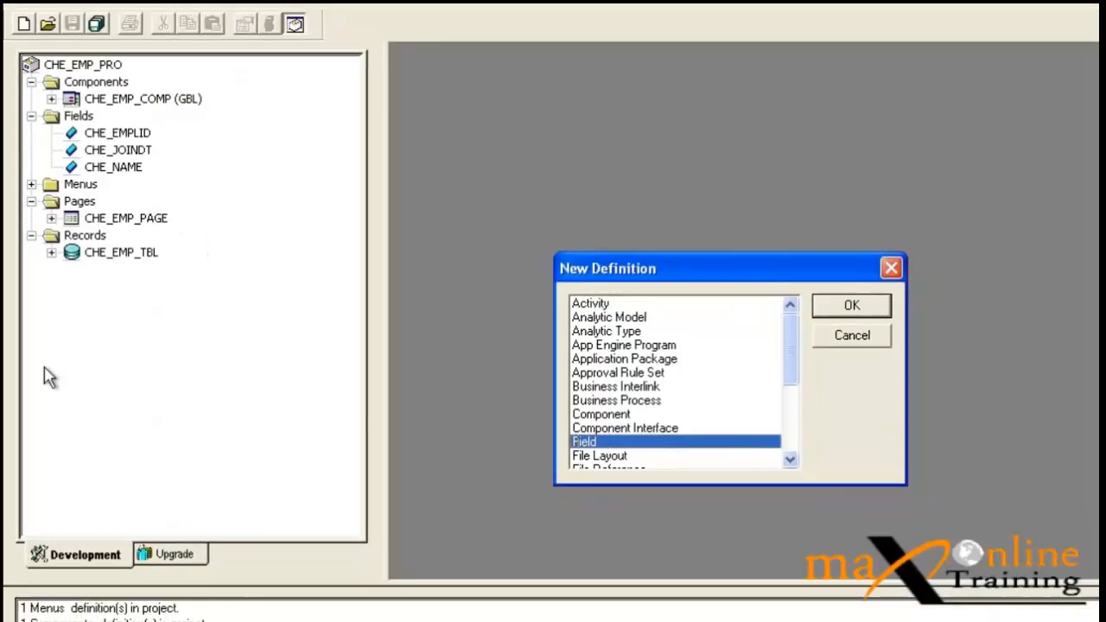
key("Return")
double_click(799, 96)
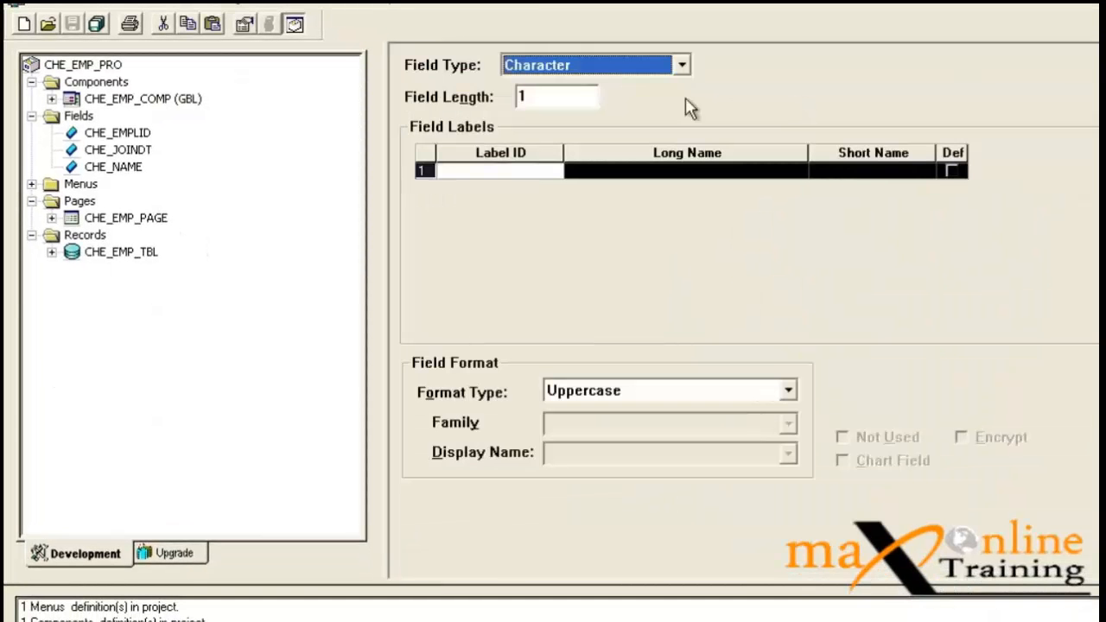
left_click(654, 75)
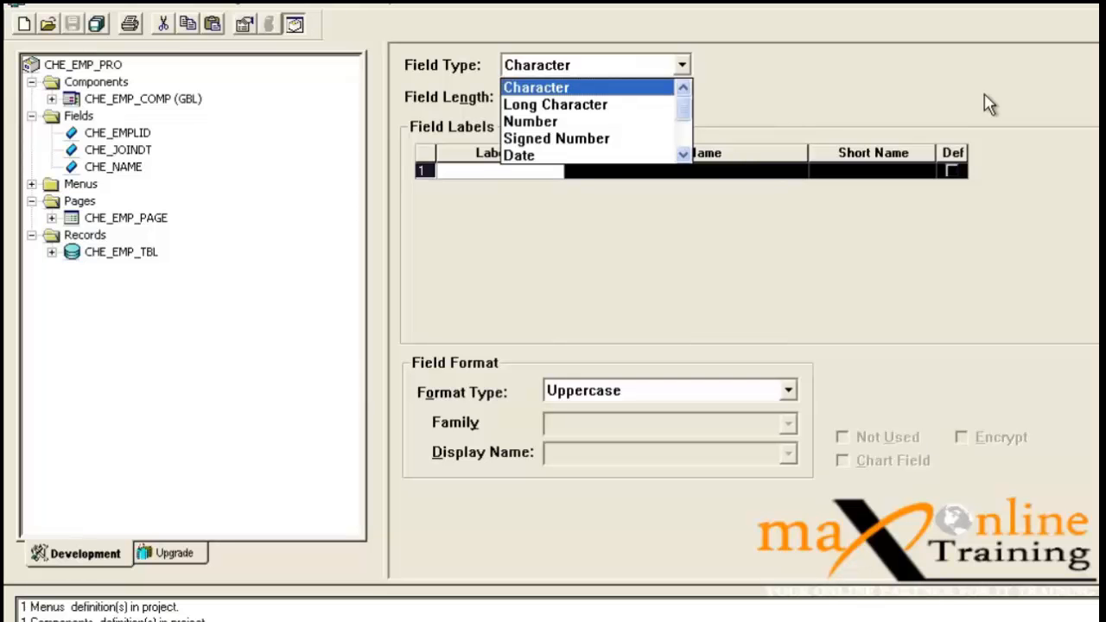
left_click(990, 103)
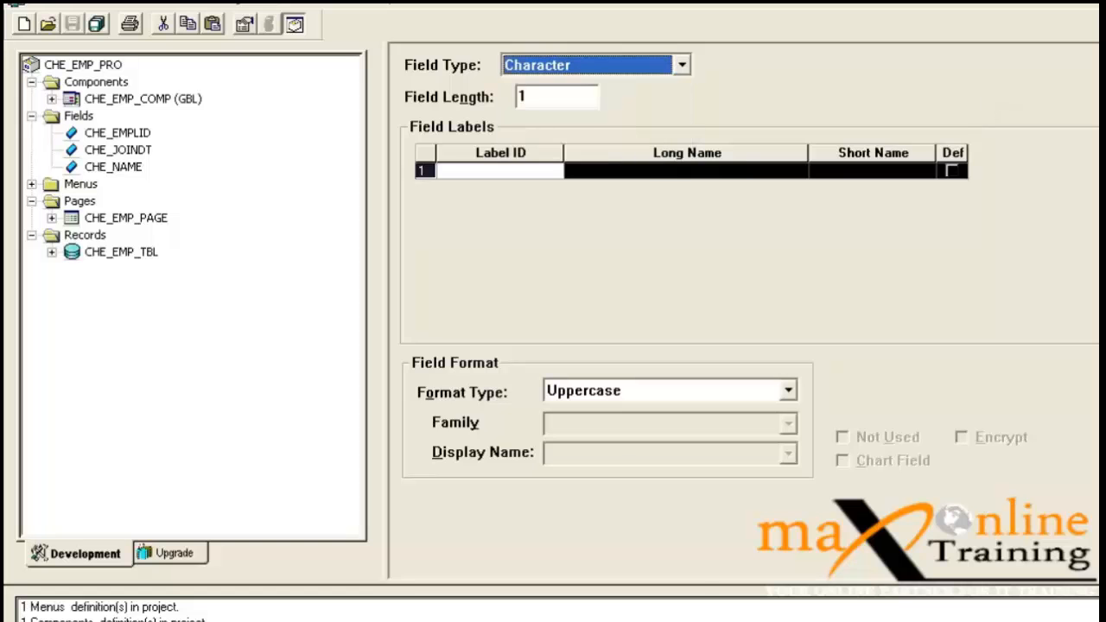
key("ctrl+F4")
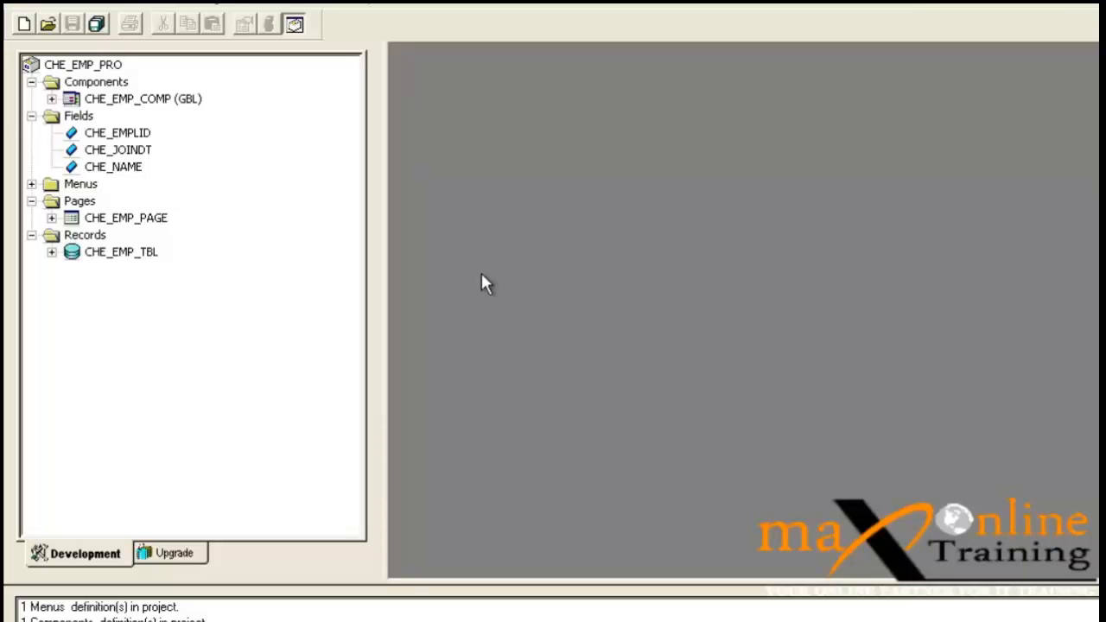
Step: Start another new Field definition and open the existing CHE_EMPLID field from the project to view its settings
key("alt+Tab")
left_click(24, 24)
key("f")
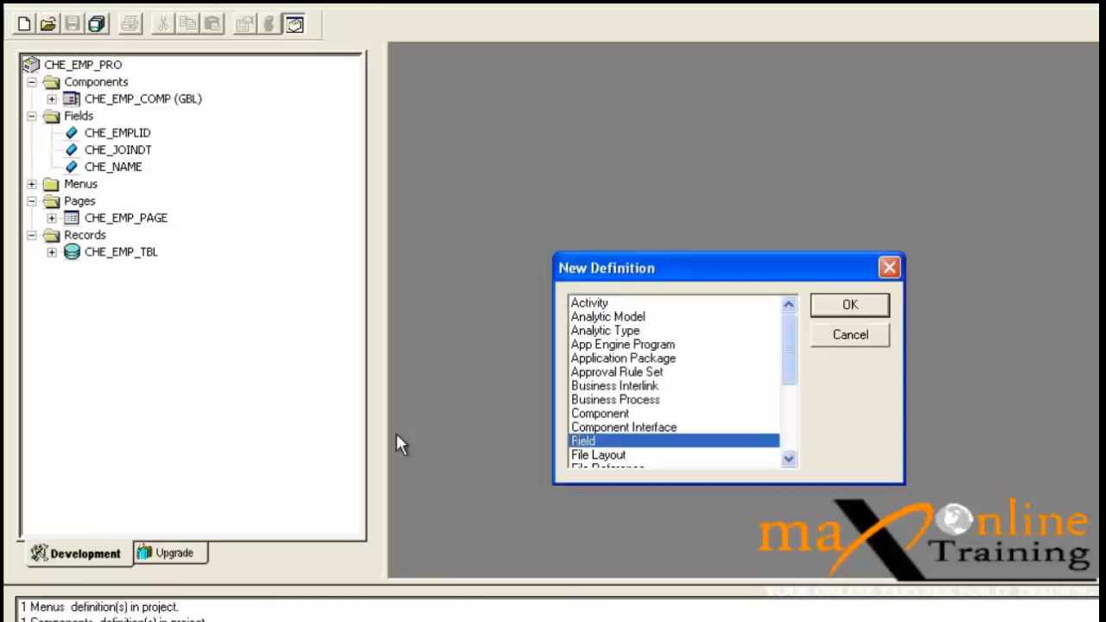
key("Return")
double_click(932, 126)
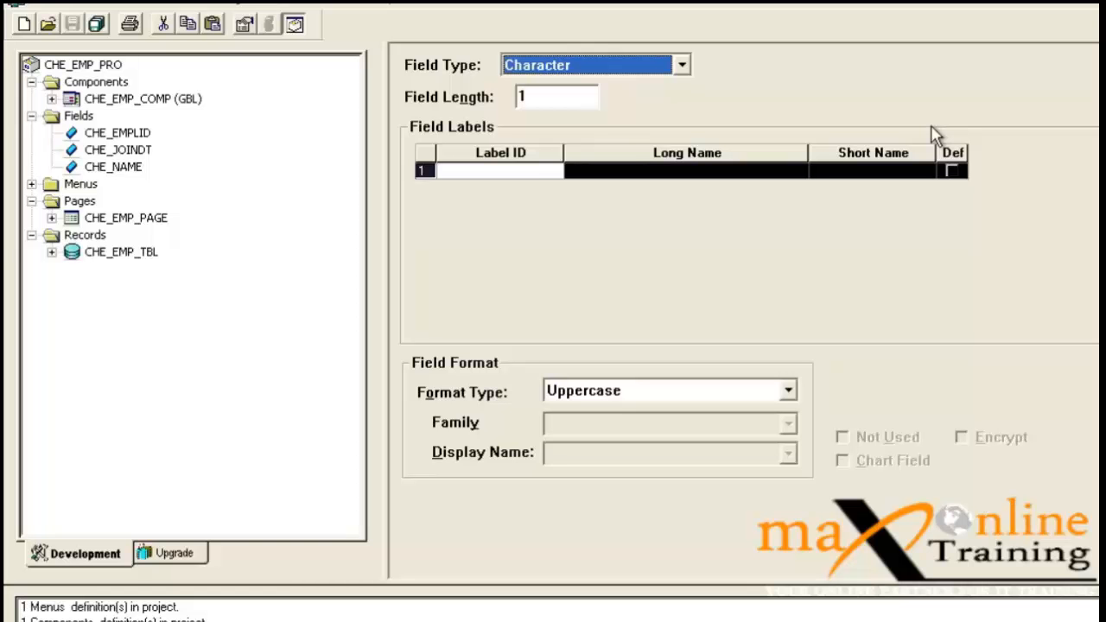
left_click(141, 136)
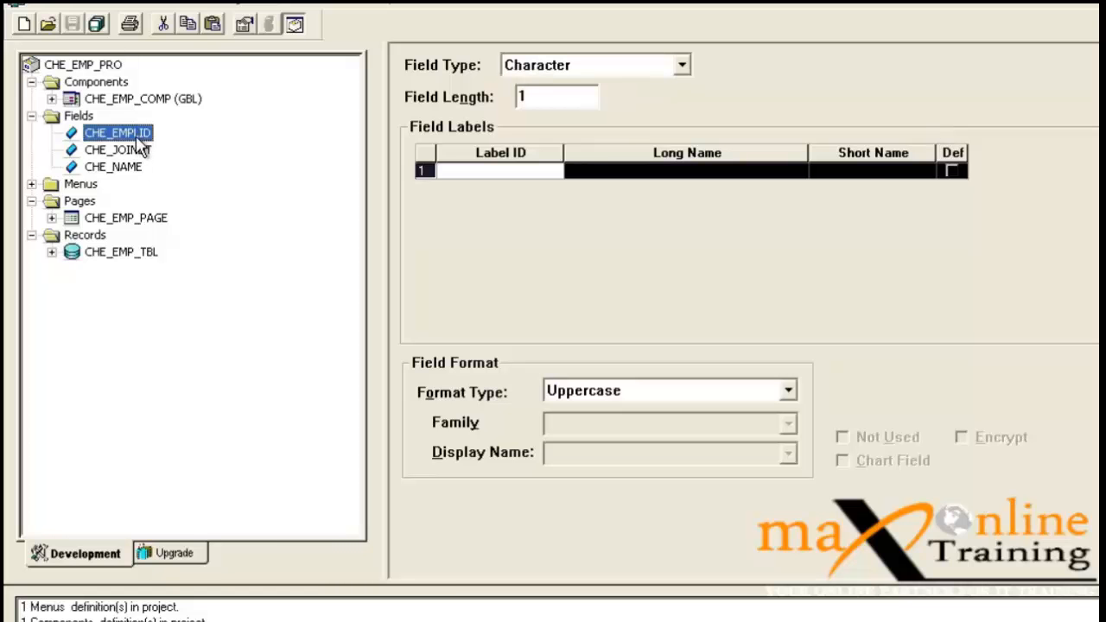
double_click(135, 136)
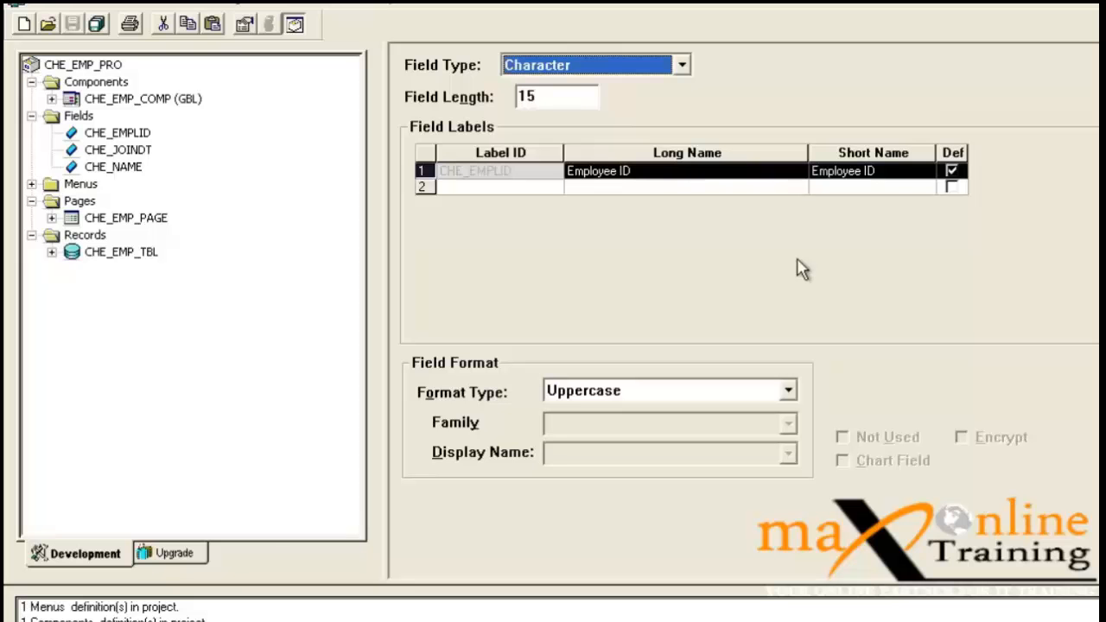
Step: Open Notepad and note "field type: char" and, below a blank line, "length : <=4"
key("super")
key("r")
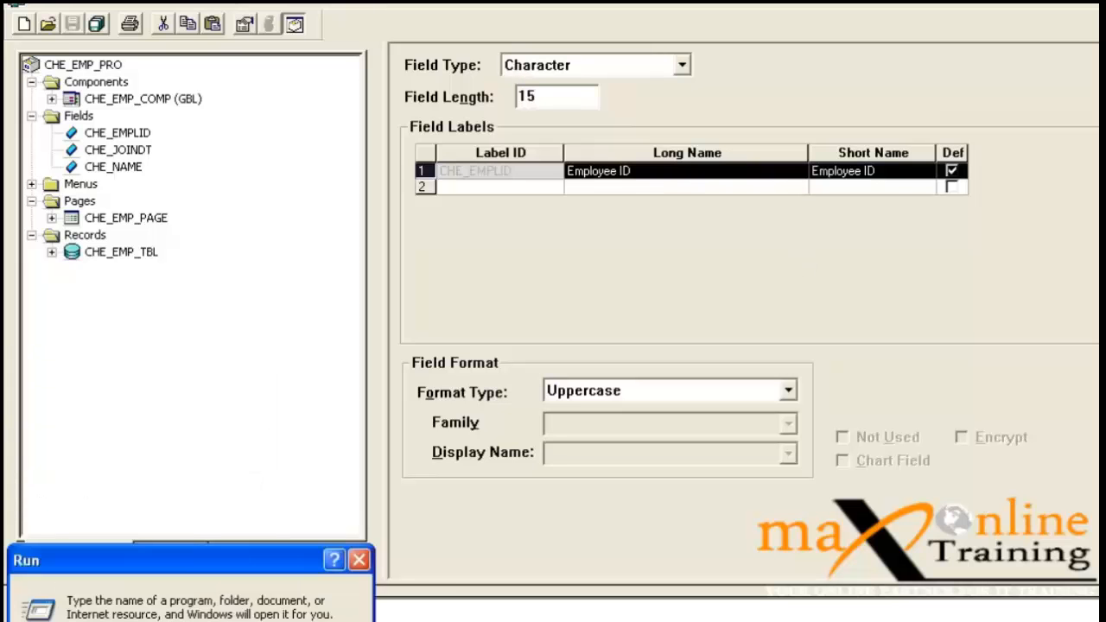
key("Return")
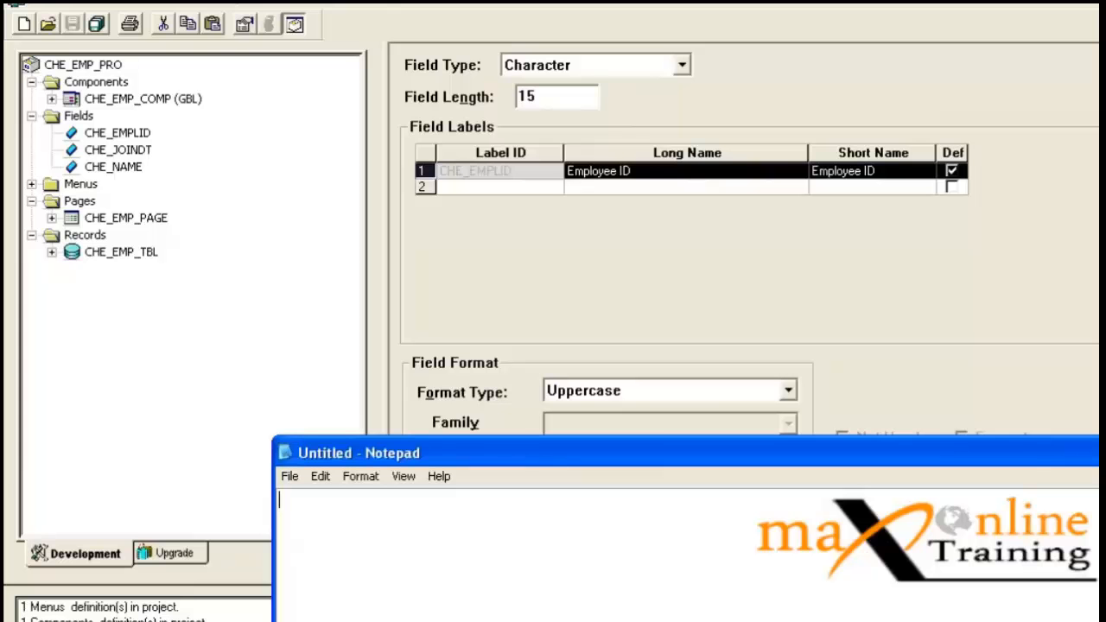
type("field type: char")
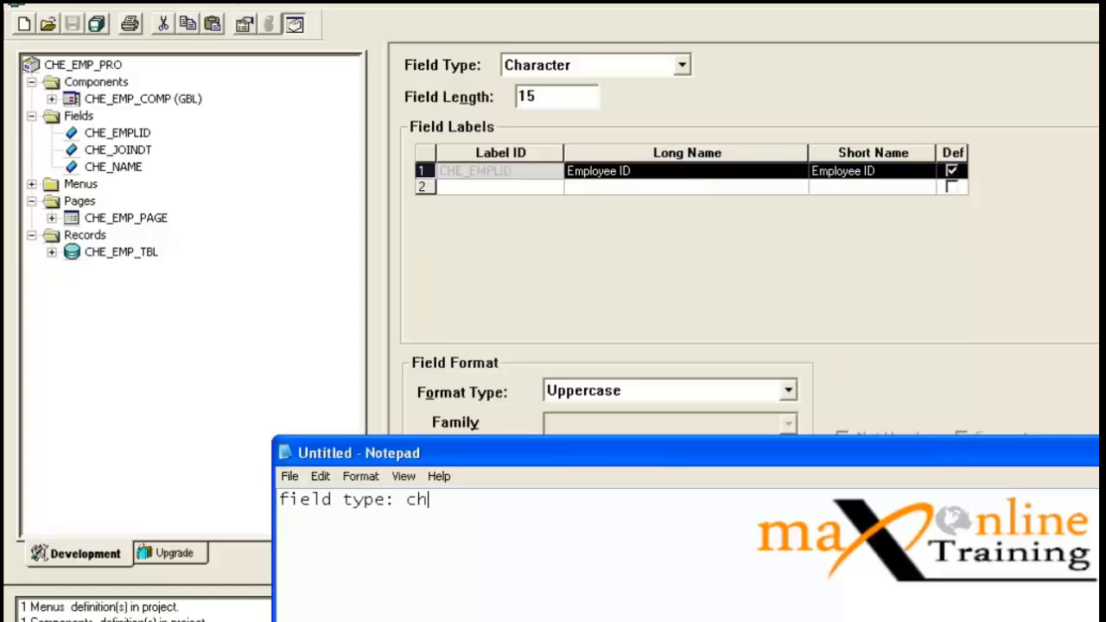
key("Return")
key("Return")
type("length :  ")
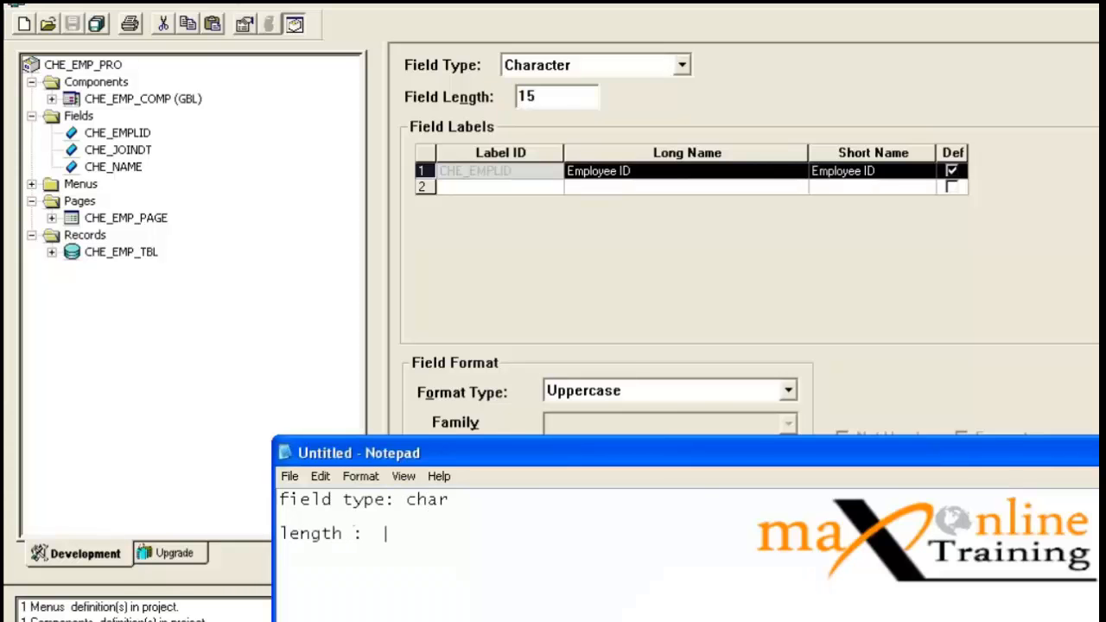
type("<=4")
Step: Return to Application Designer and close both open field definitions
key("alt+Tab")
key("ctrl+F4")
key("ctrl+F4")
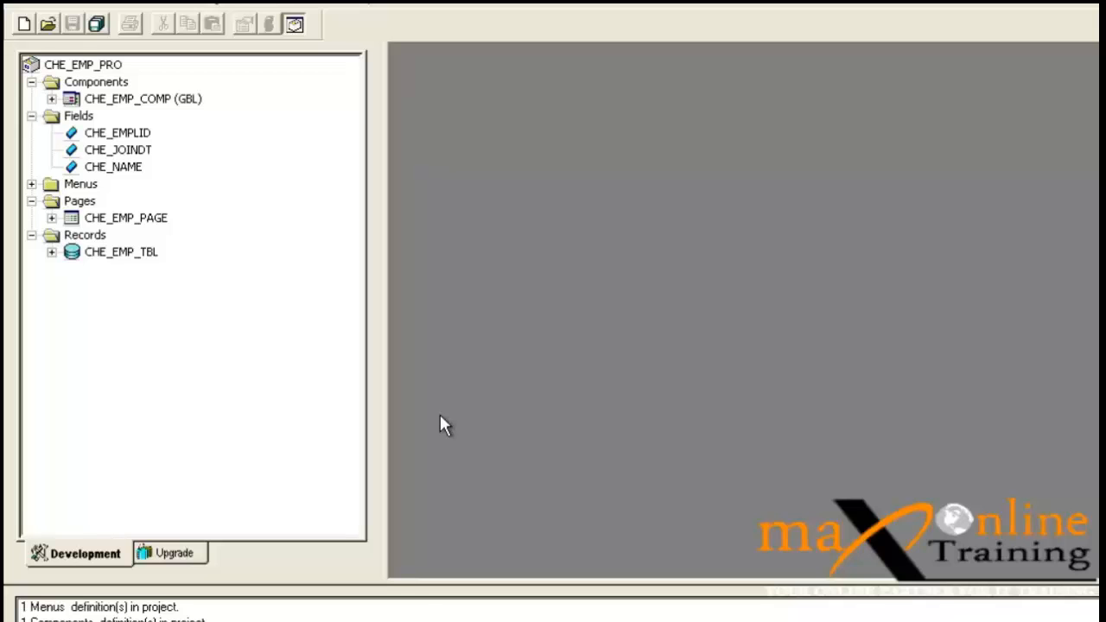
left_click(97, 102)
left_click(60, 70)
left_click(93, 151)
left_click(119, 120)
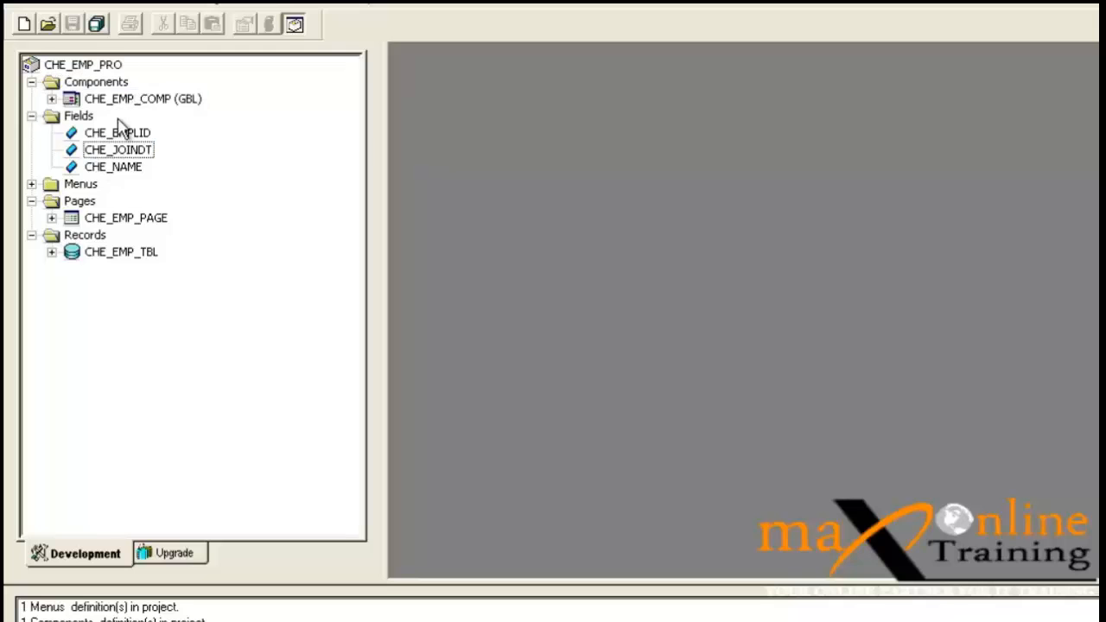
left_click(118, 148)
left_click(116, 164)
left_click(119, 122)
left_click(121, 150)
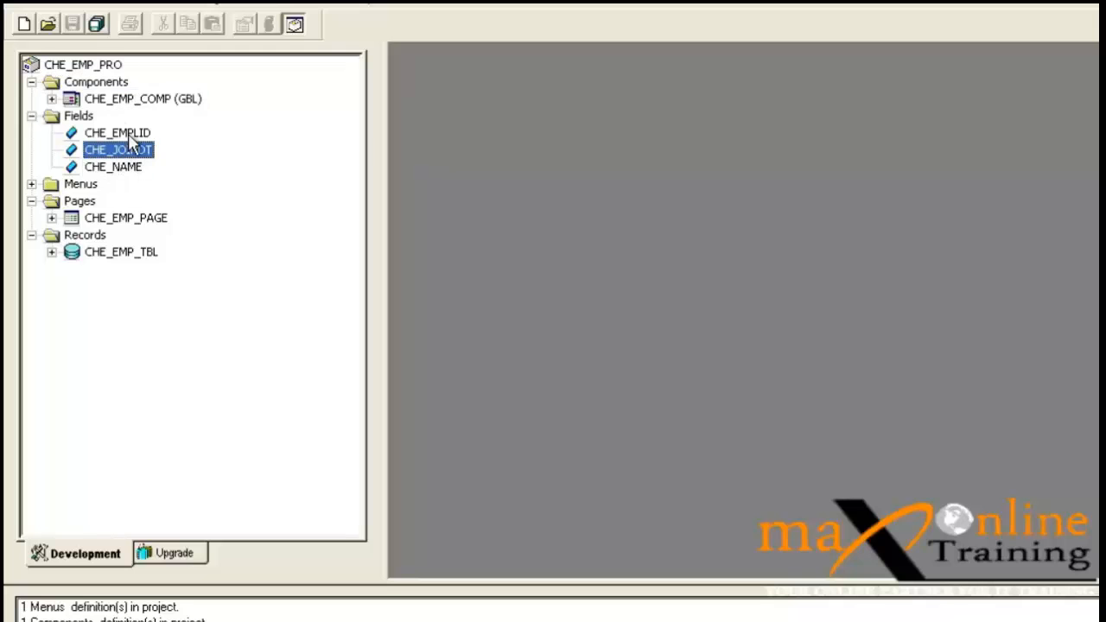
left_click(125, 166)
left_click(125, 133)
left_click(130, 217)
left_click(120, 252)
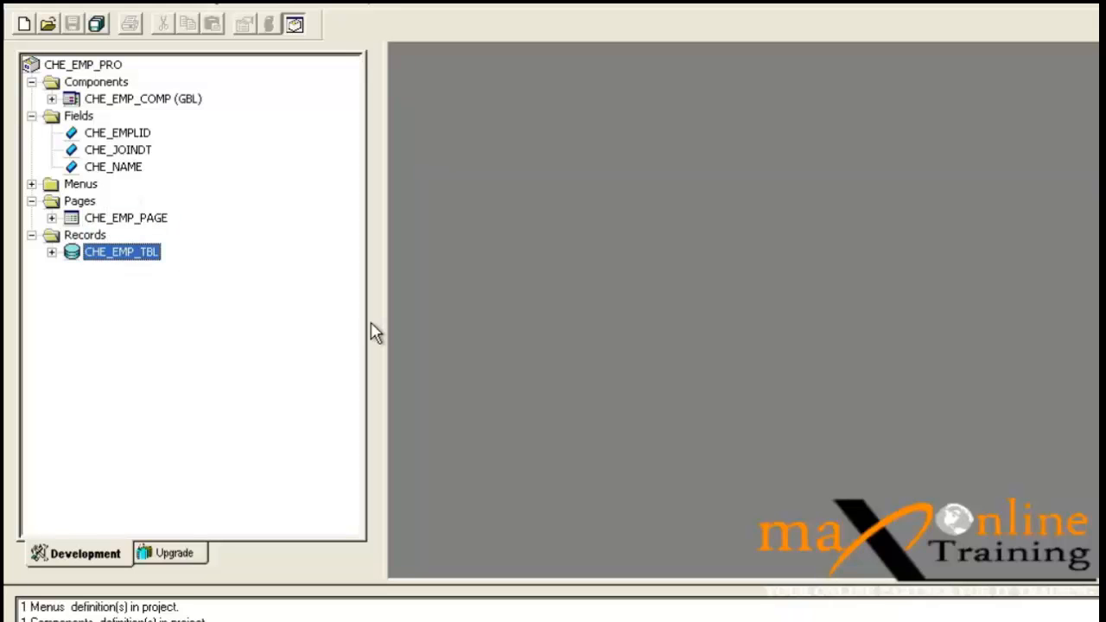
left_click(106, 167)
left_click(97, 136)
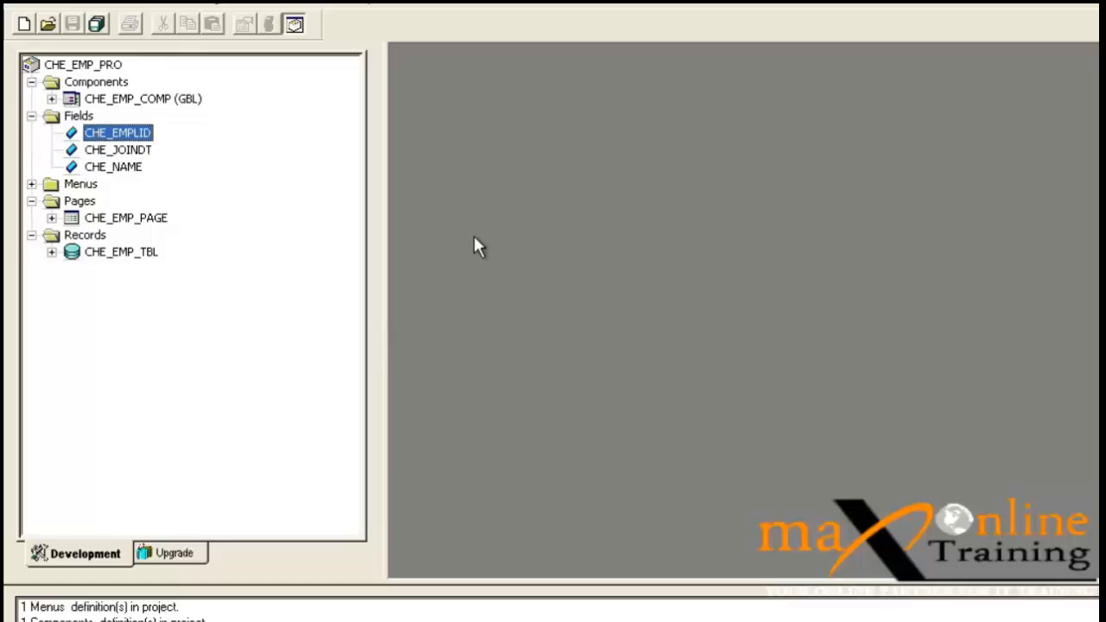
left_click(289, 263)
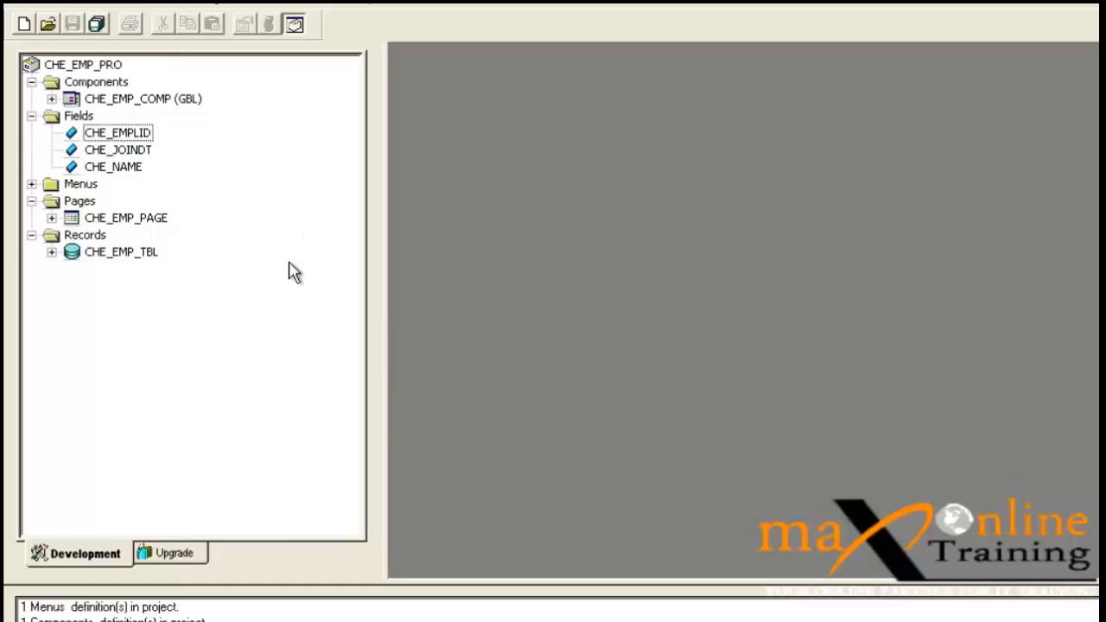
left_click(79, 153)
left_click(125, 255)
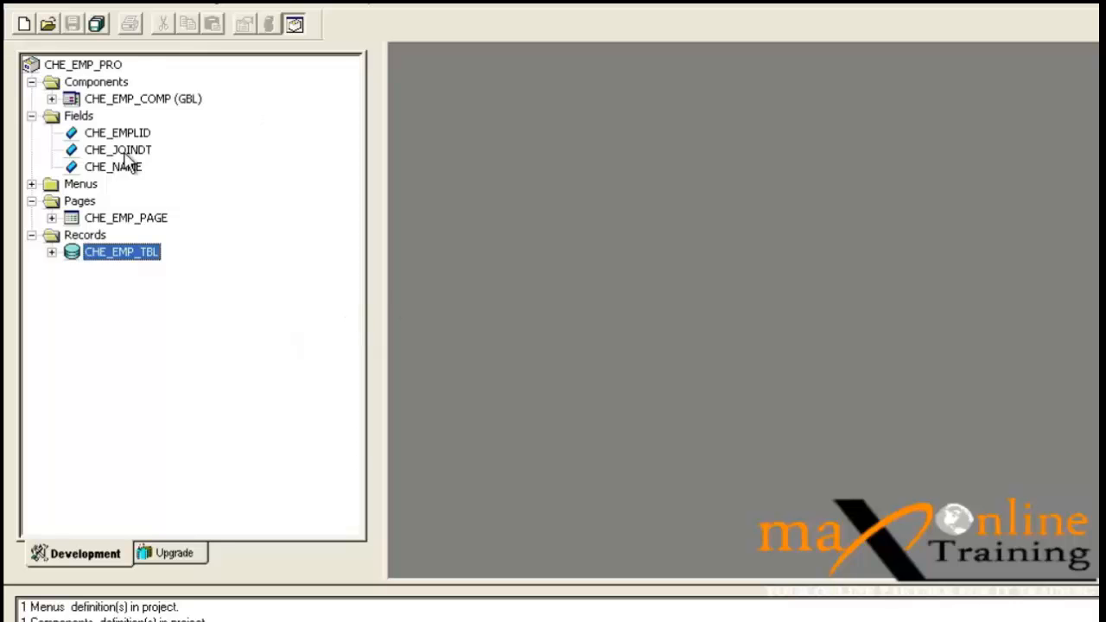
Step: Open the CHE_EMPLID field, view its Field Properties, and close the properties without changing anything
left_click(104, 134)
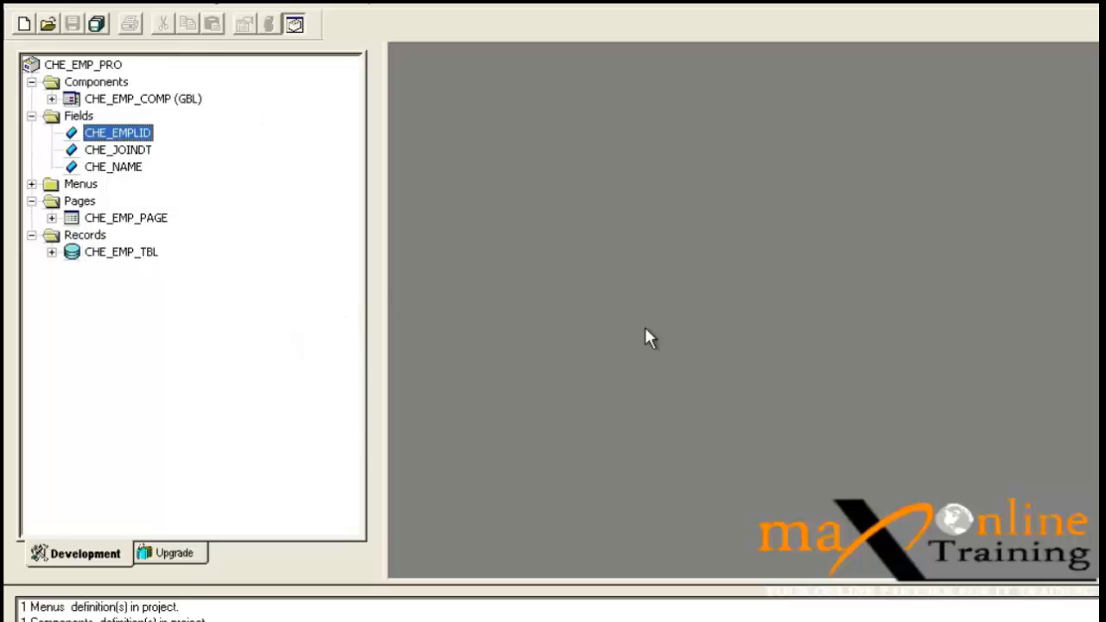
double_click(107, 138)
double_click(909, 197)
left_click(245, 28)
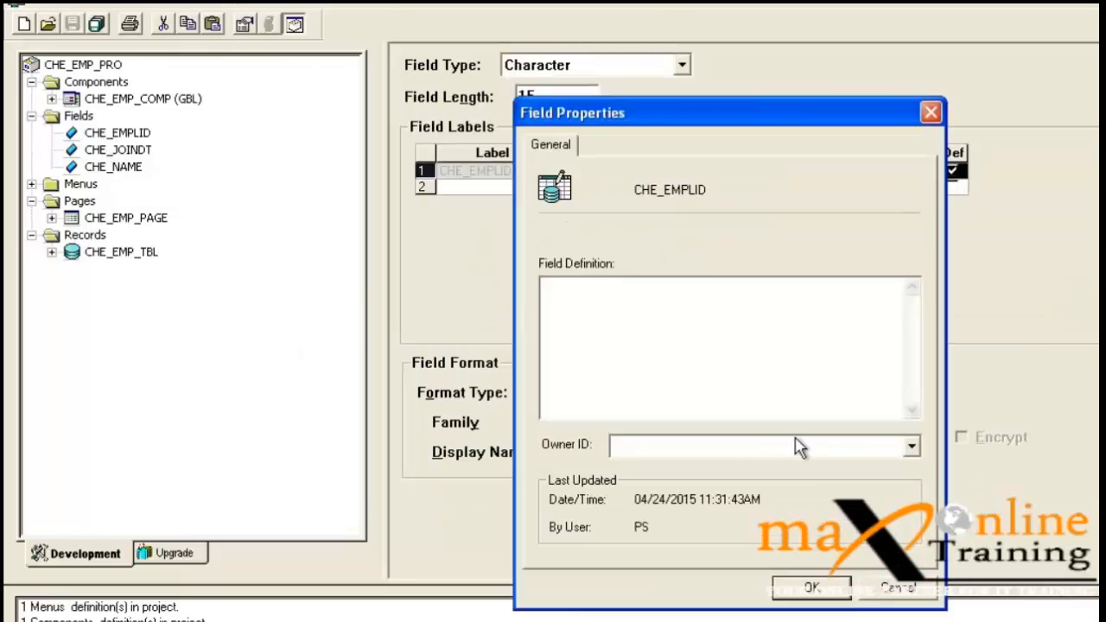
left_click(932, 115)
Step: Review the field type and length notes in Notepad, and close the open CHE_EMPLID field in Application Designer
key("alt+Tab")
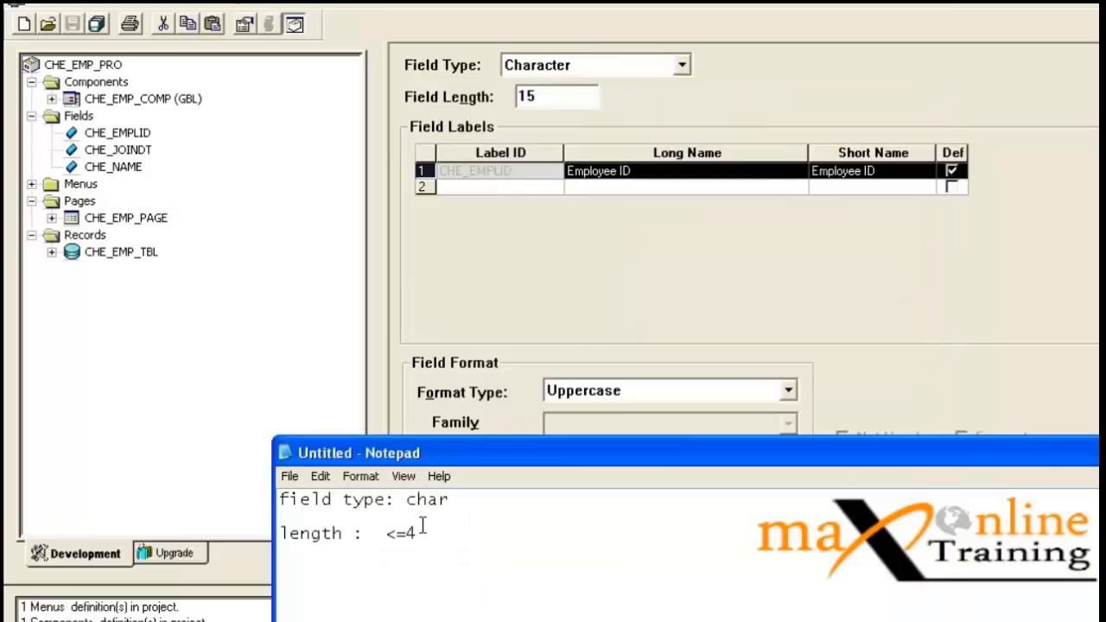
key("ctrl+a")
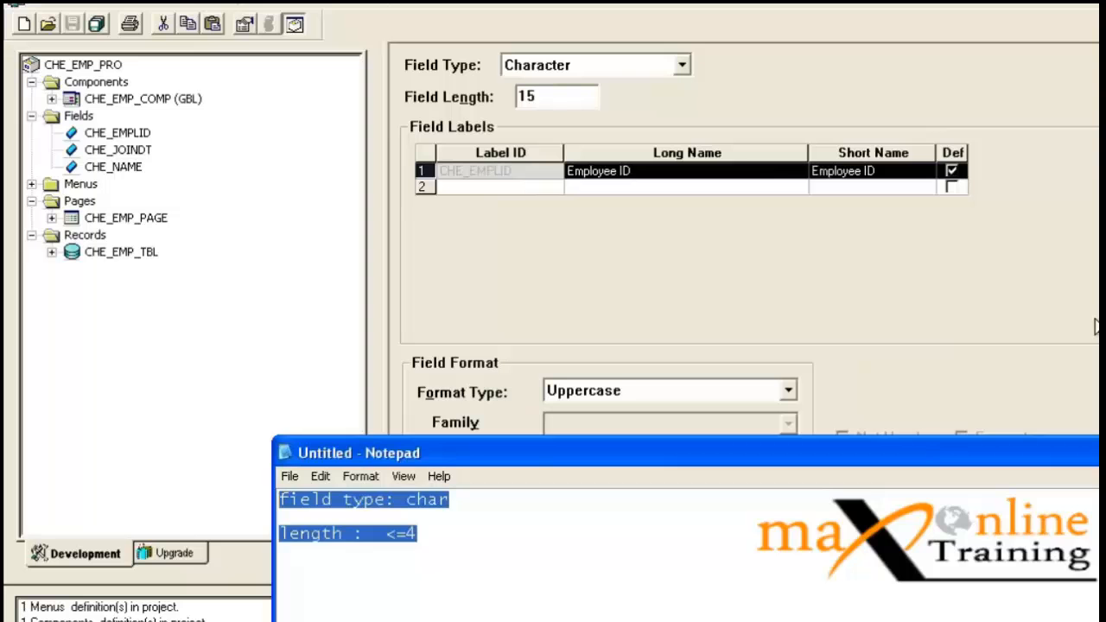
left_click(1098, 5)
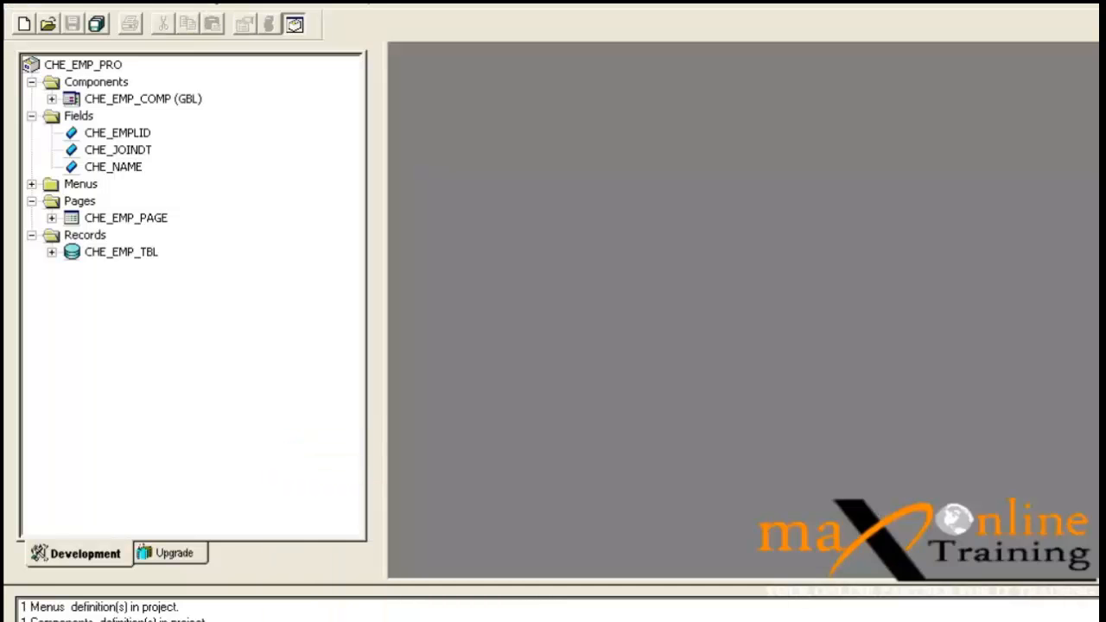
Step: Create a new Field definition, maximize its window, and check the Che Emp Page in the browser before returning to it
key("ctrl+n")
key("f")
key("Return")
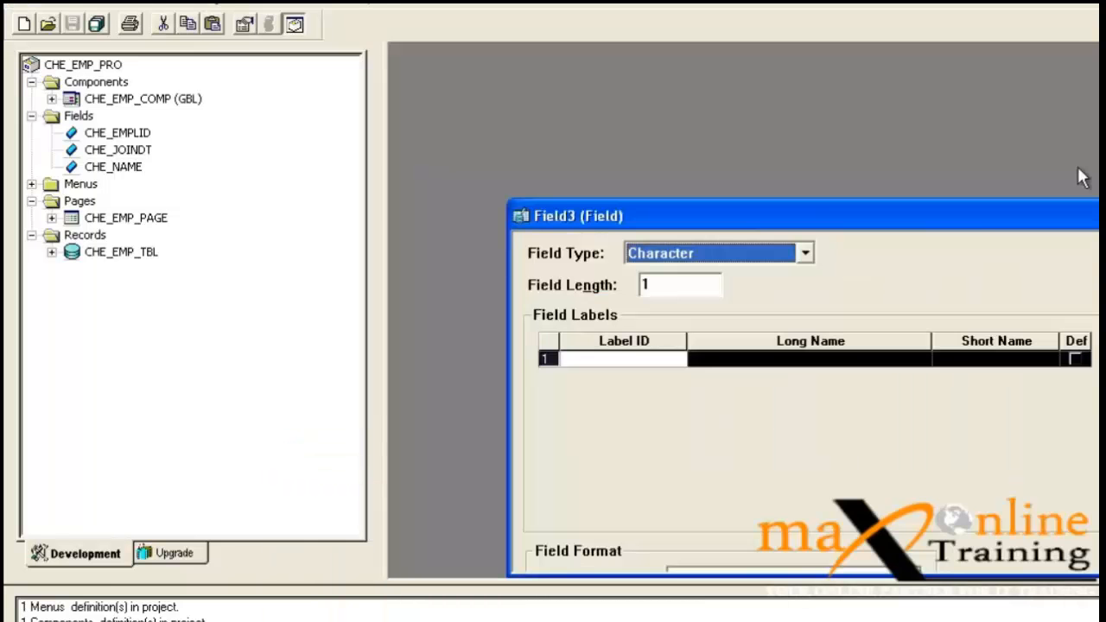
double_click(967, 215)
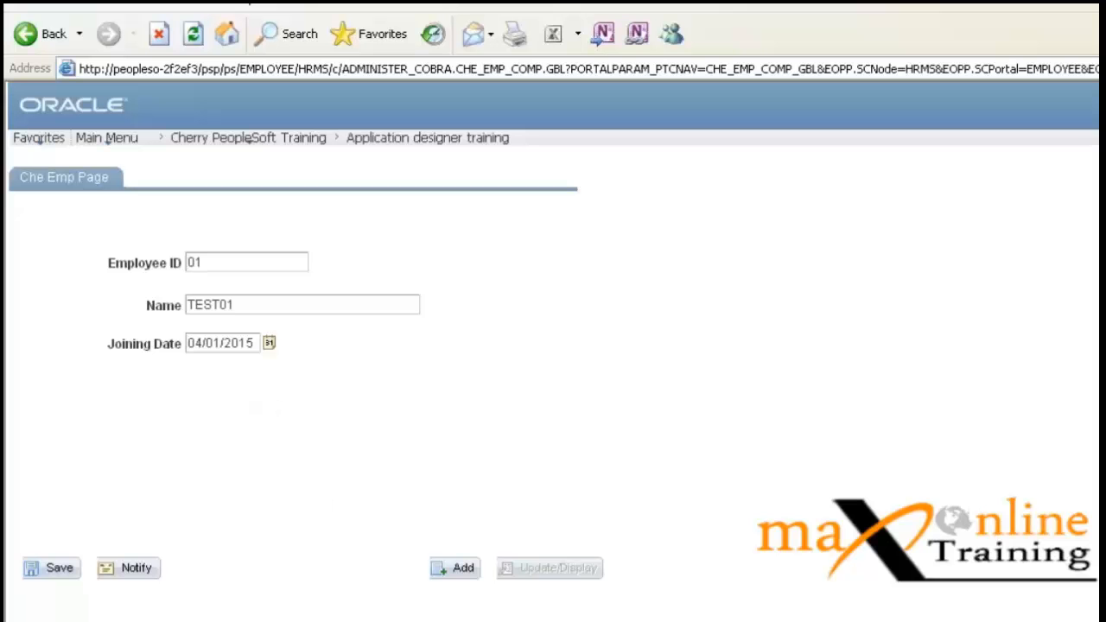
key("alt+Tab")
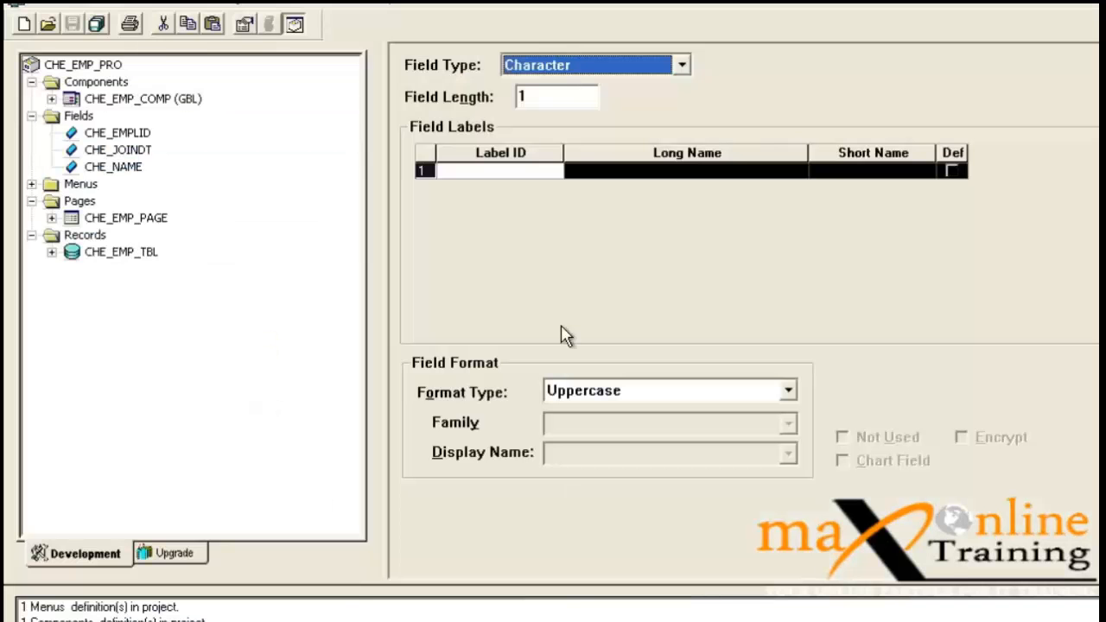
Step: Give the new one-character field the Label ID CHE_GENDER and the long name Gender
left_click(548, 98)
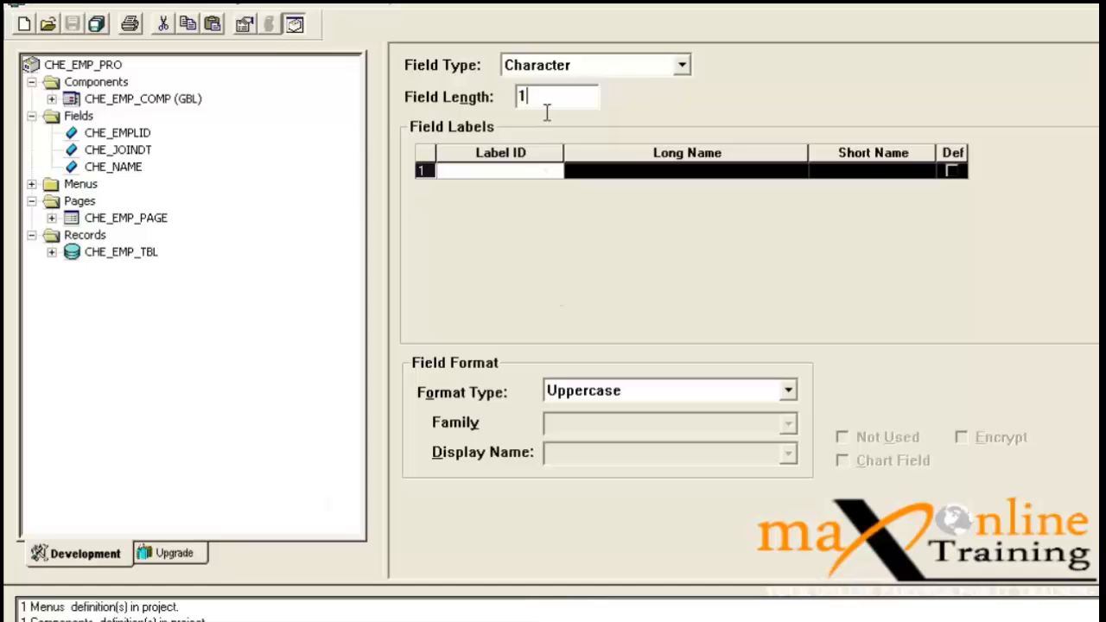
left_click(526, 172)
type("CHE")
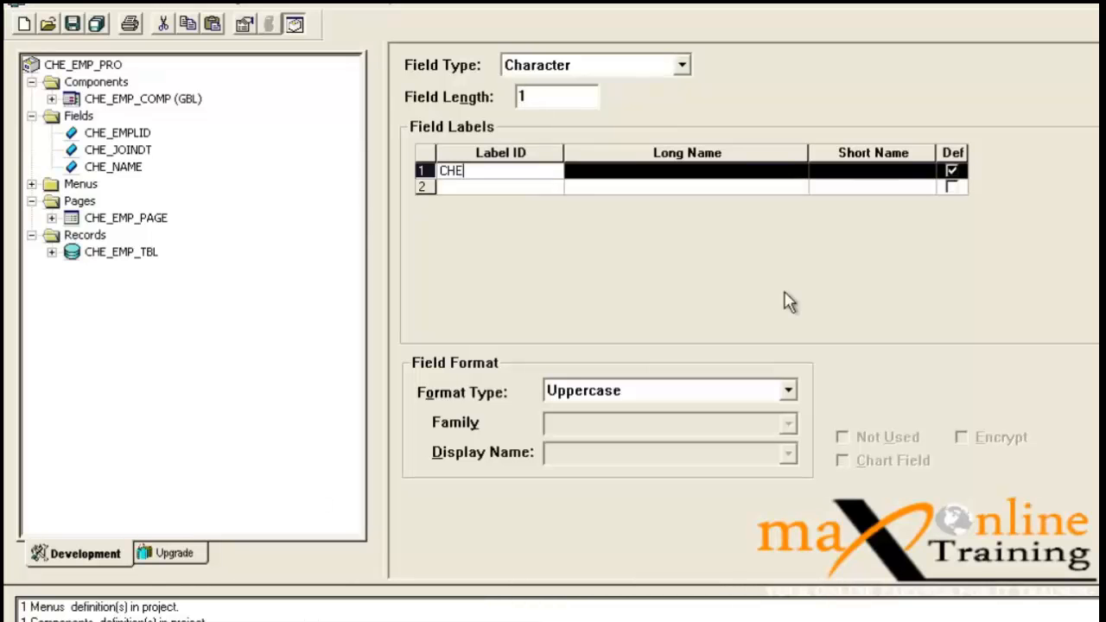
type("_GENDER")
key("Tab")
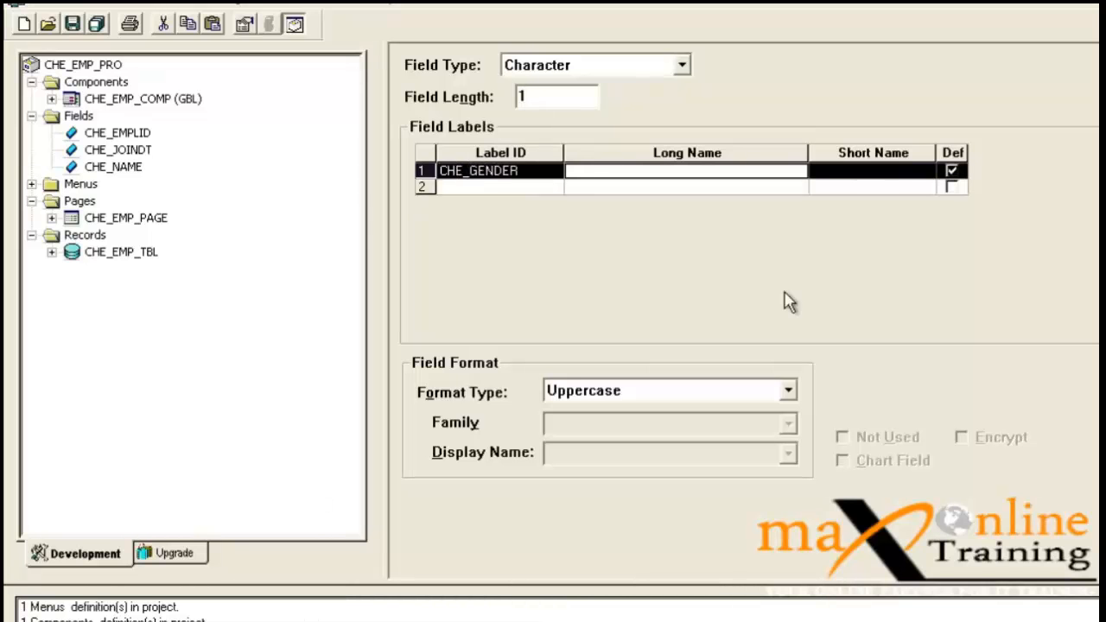
type("g")
key("BackSpace")
type("Gennde")
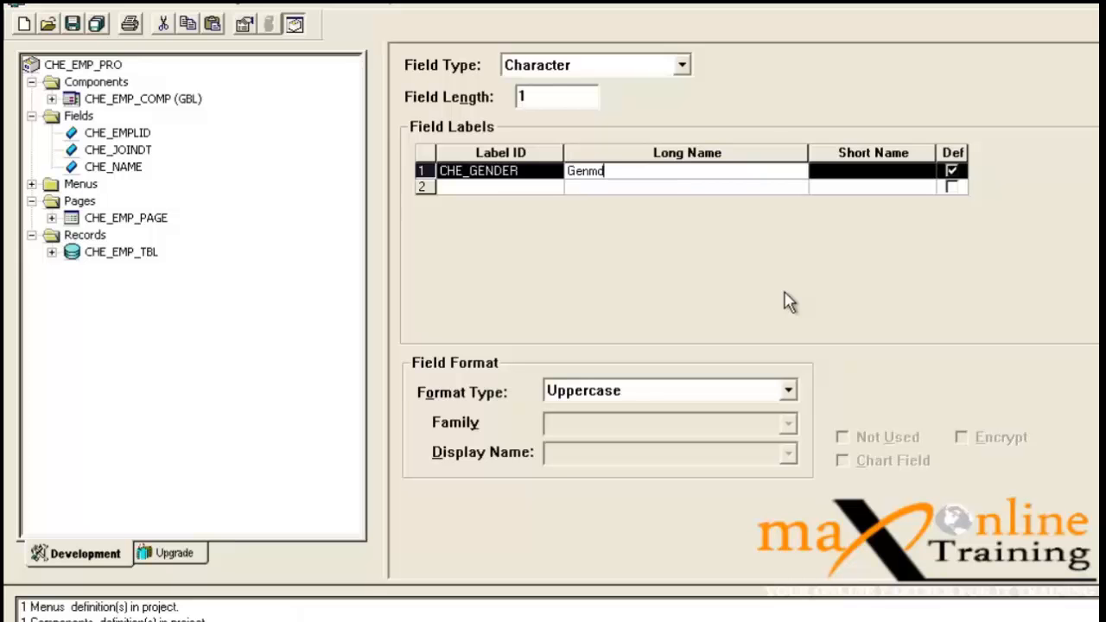
key("BackSpace")
key("BackSpace")
key("BackSpace")
type("der")
Step: Save the new field definition as CHE_GENDER
key("ctrl+s")
type("CHE_GENDE")
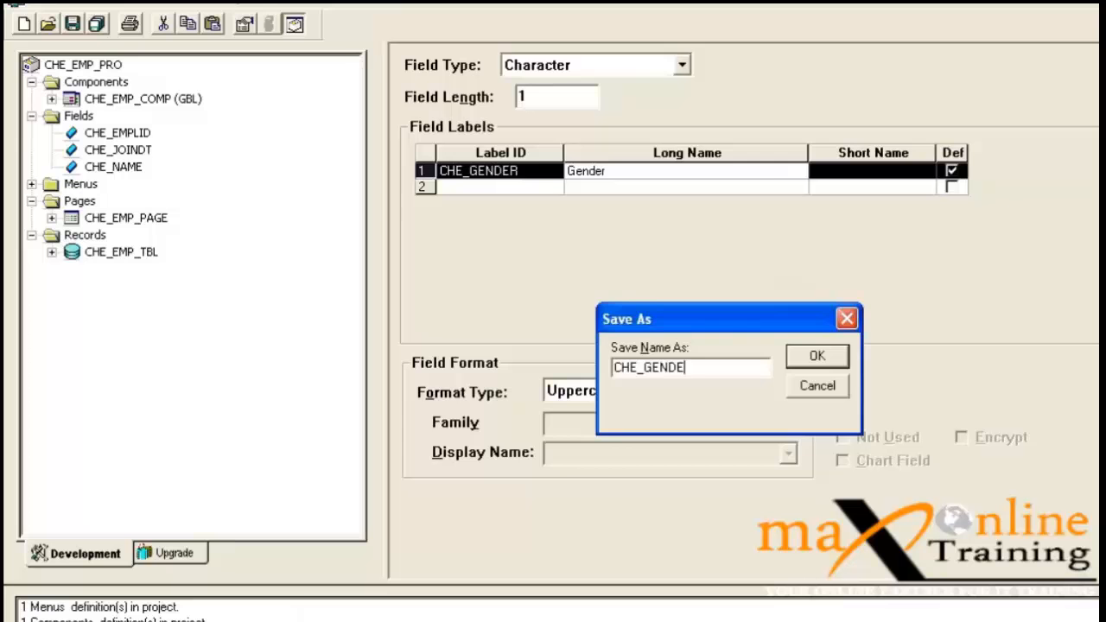
type("R")
key("Return")
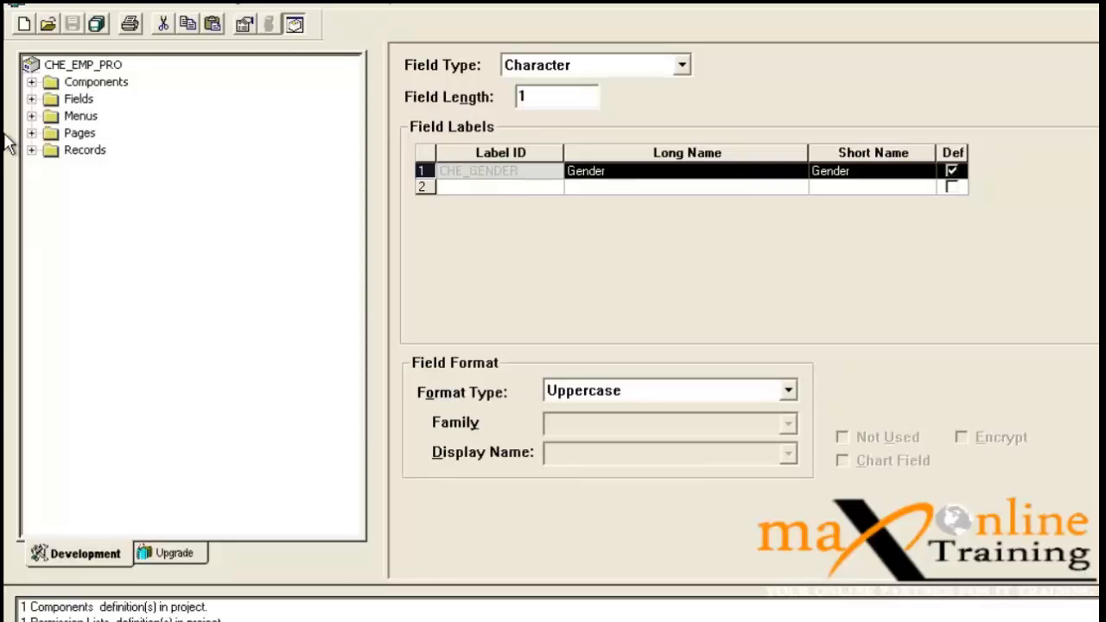
Step: View the Translate Values in the CHE_GENDER field properties and close the properties without changing anything
left_click(245, 25)
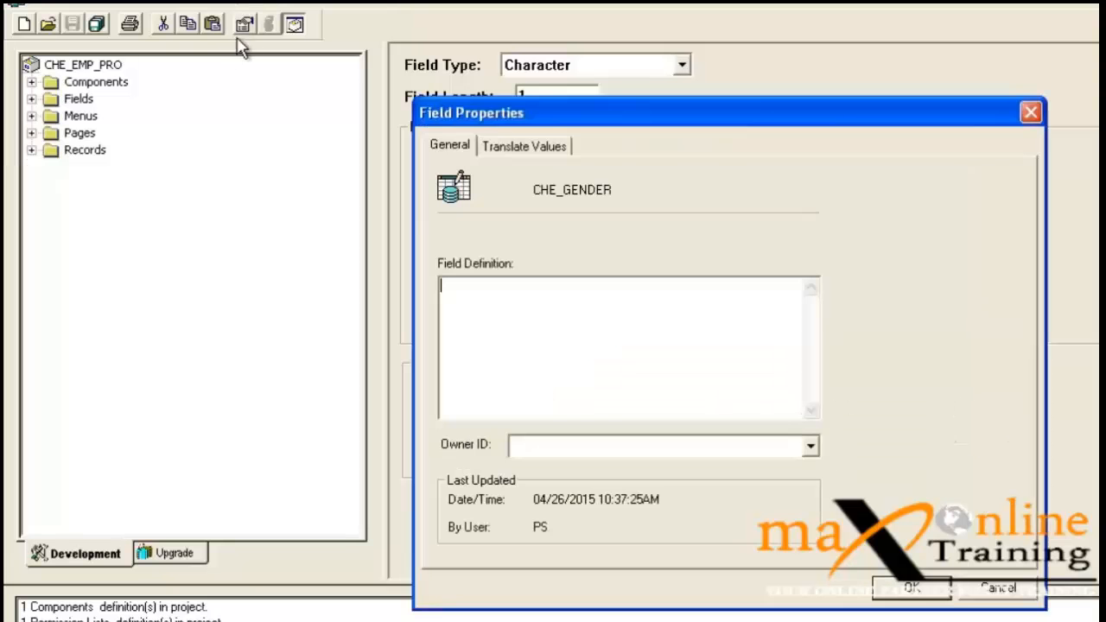
left_click(527, 149)
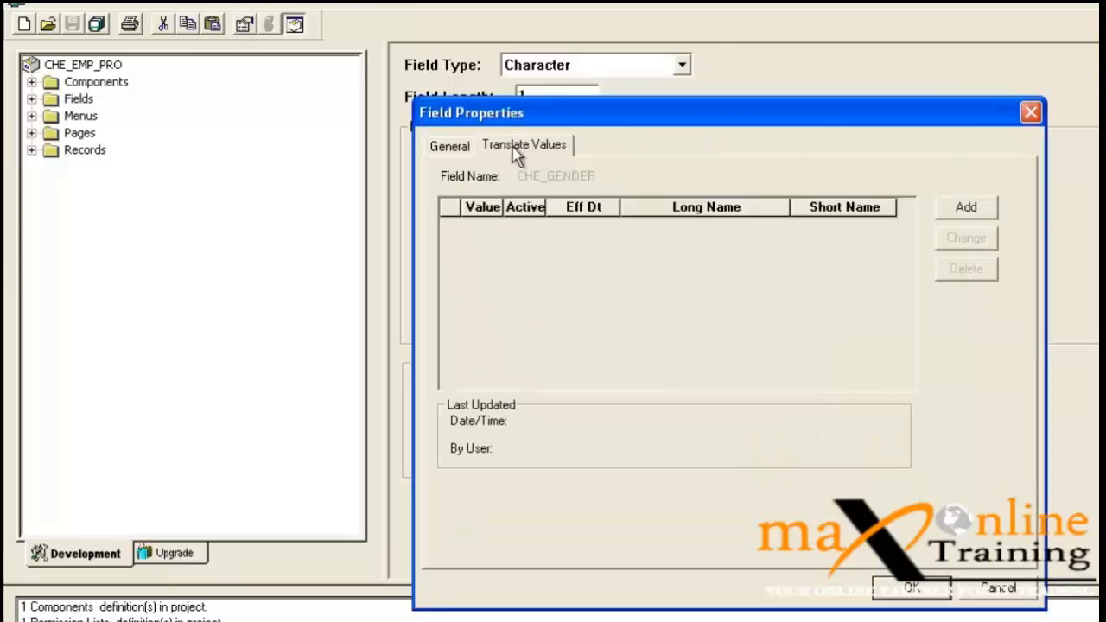
left_click(1031, 112)
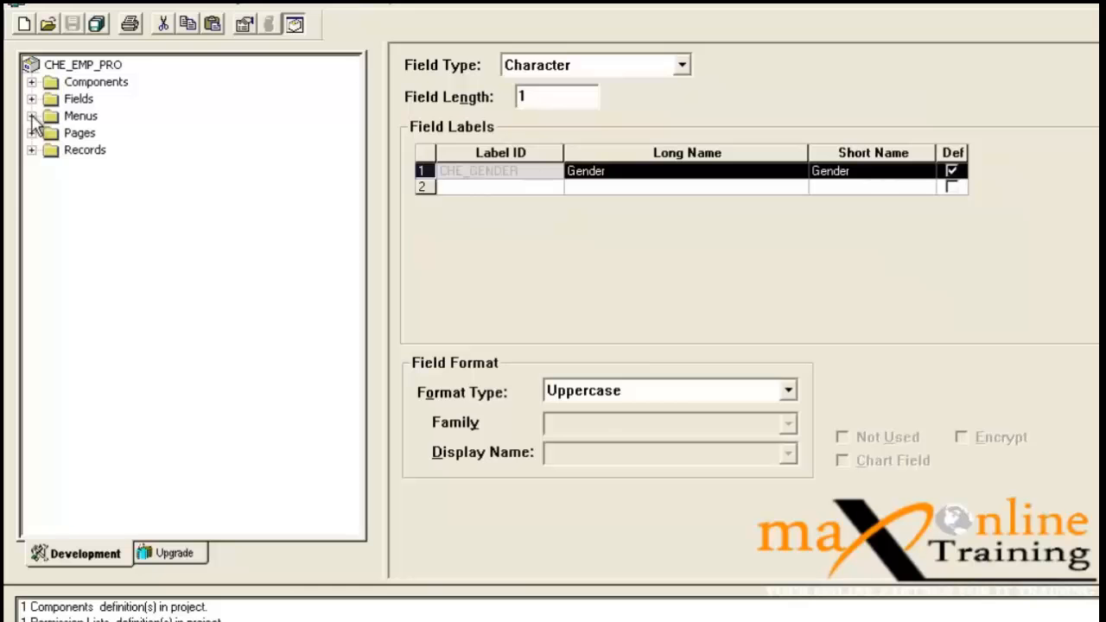
Step: Open the CHE_EMPLID field from the project and move its Field Properties aside so the field length can be read
left_click(31, 99)
double_click(129, 116)
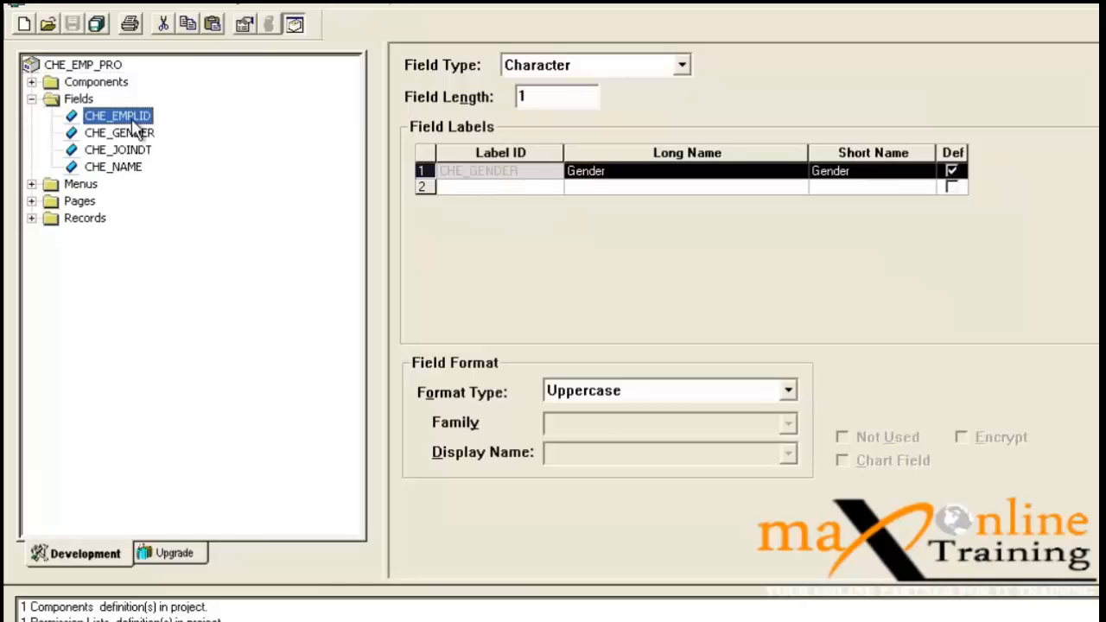
left_click(245, 24)
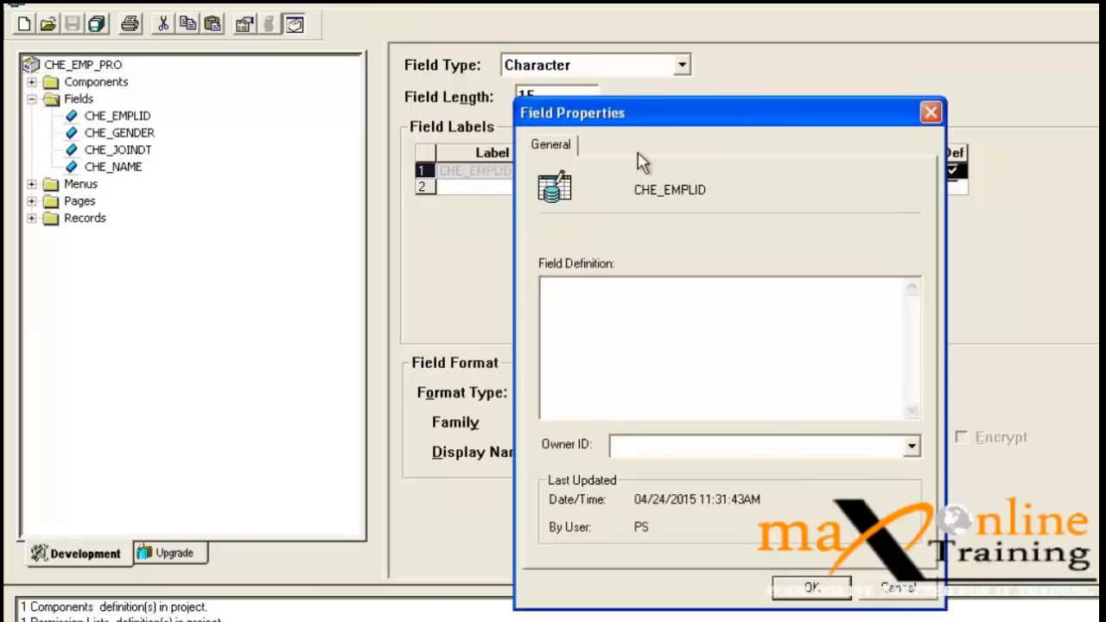
left_click_drag(679, 121, 634, 302)
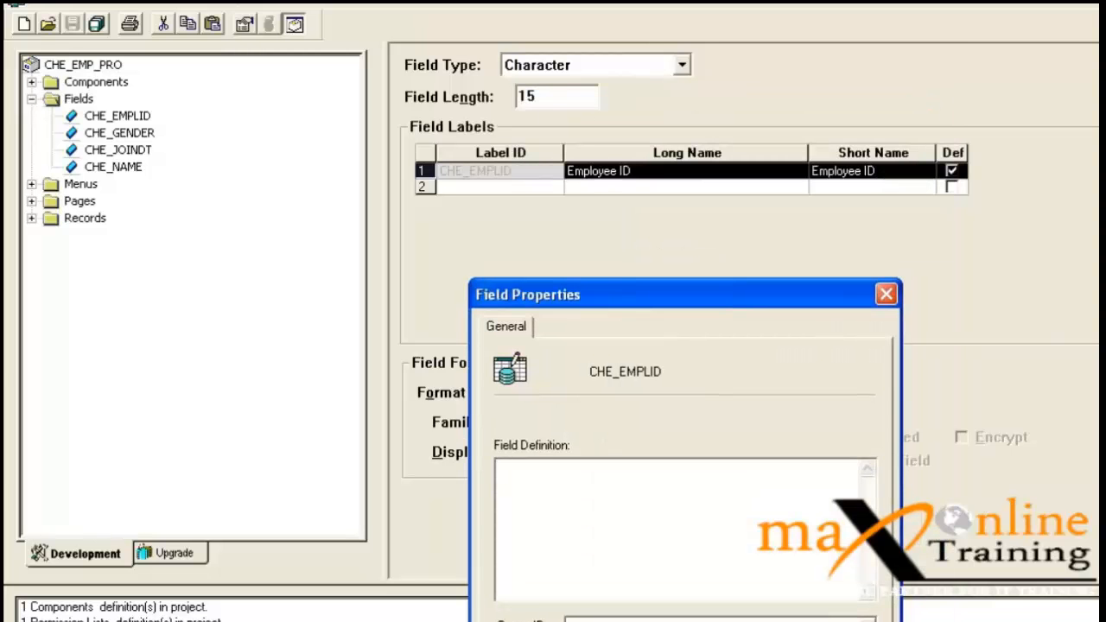
Step: Compare the CHE_EMPLID field type and length with the Notepad requirements, and close its properties and definition
left_click(339, 620)
left_click_drag(416, 541, 227, 435)
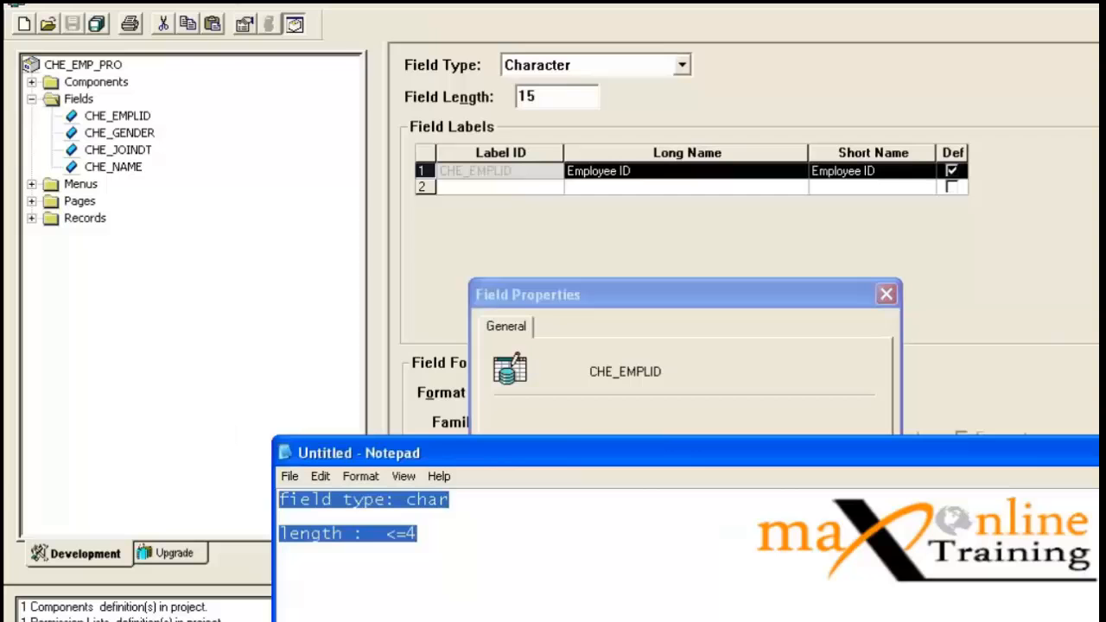
left_click(458, 506)
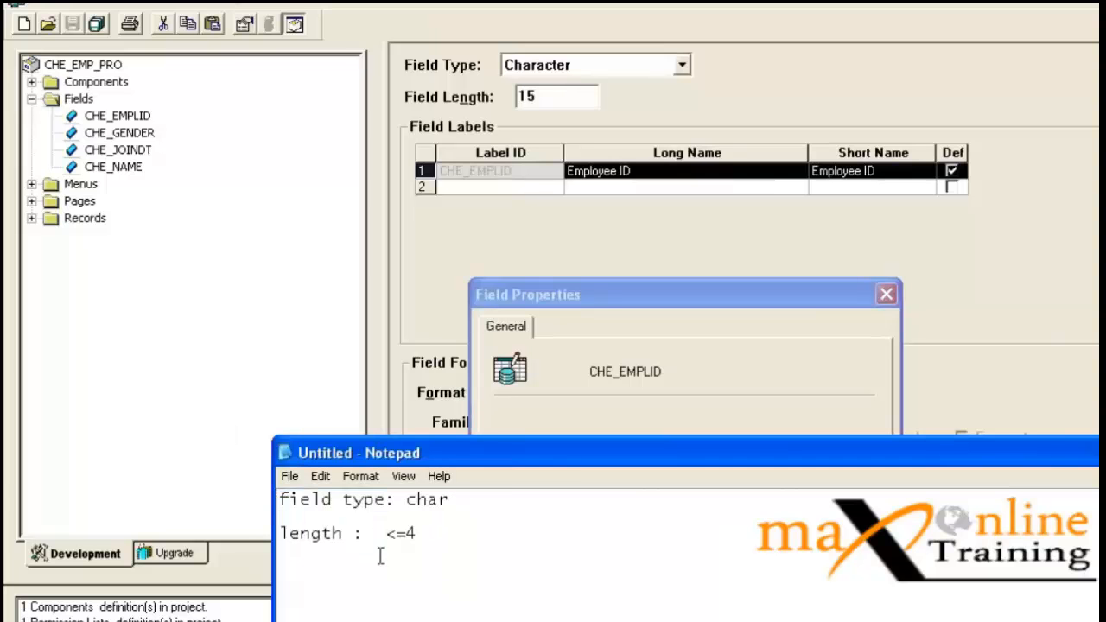
left_click_drag(424, 542, 369, 548)
left_click(558, 98)
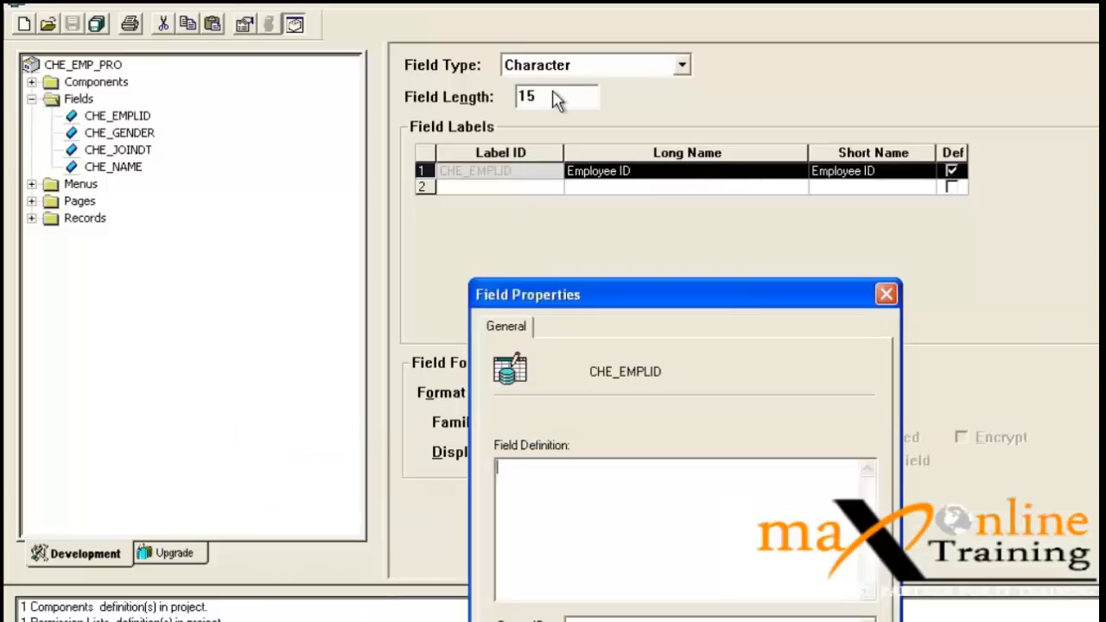
left_click(886, 295)
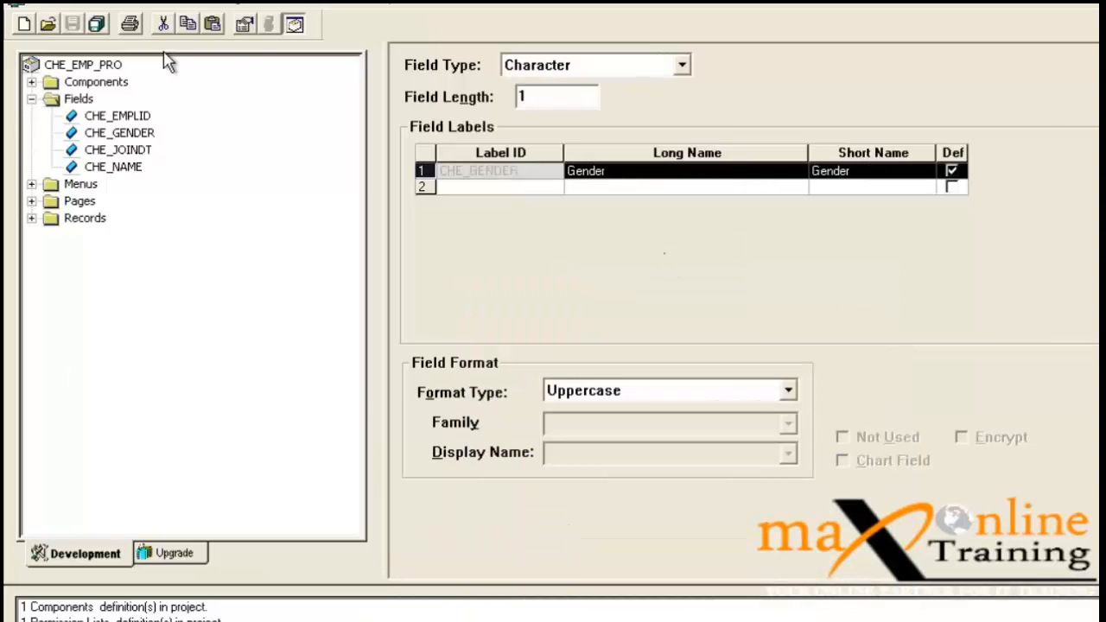
Step: Add a translate value M to the CHE_GENDER field with long name Male and short name M
left_click(244, 24)
left_click(538, 152)
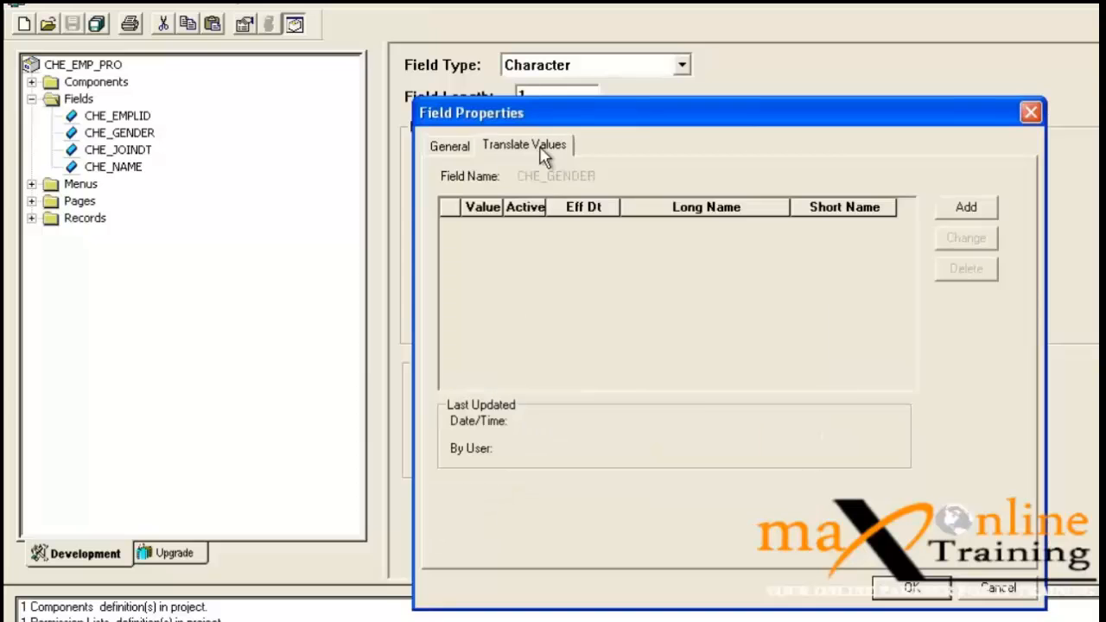
left_click(964, 215)
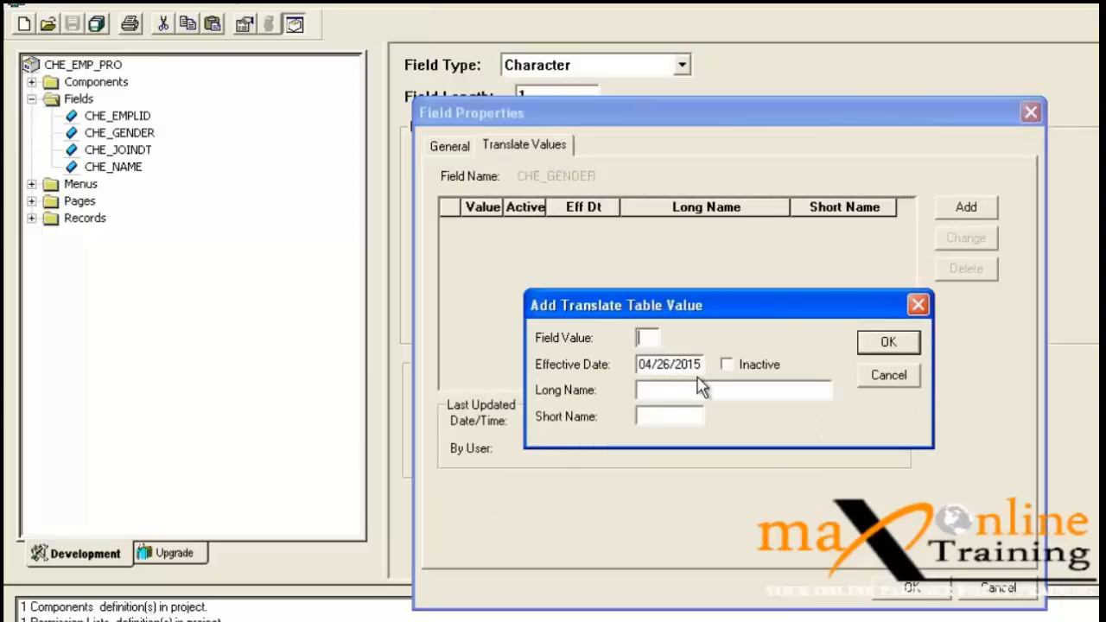
type("M")
key("Tab")
key("Tab")
key("Tab")
type("Male")
key("BackSpace")
key("BackSpace")
type("le")
key("Tab")
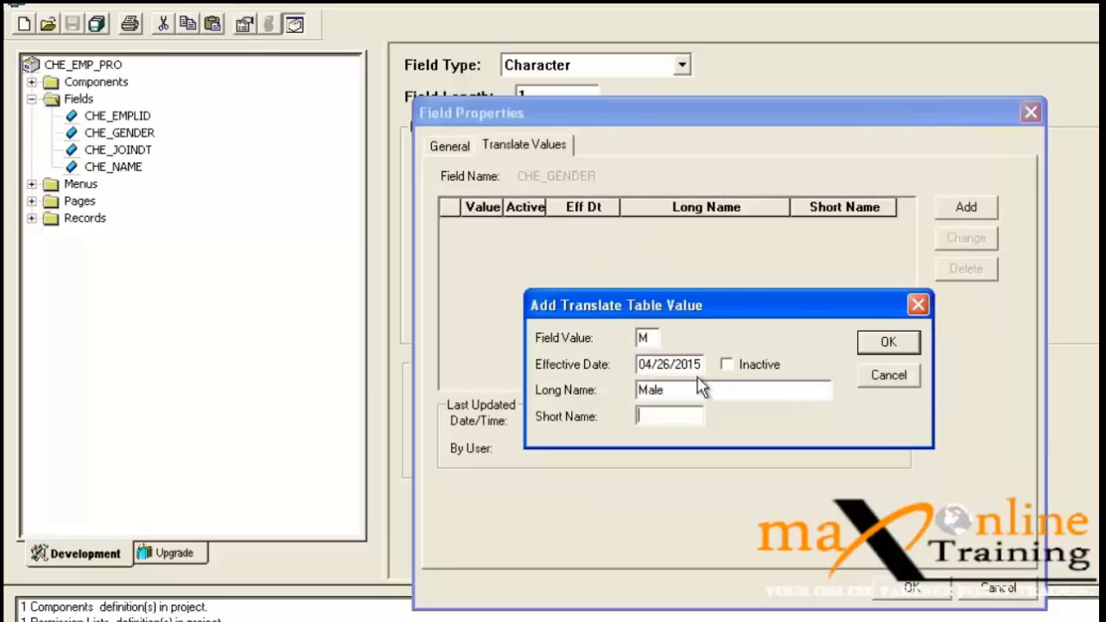
type("M")
key("Return")
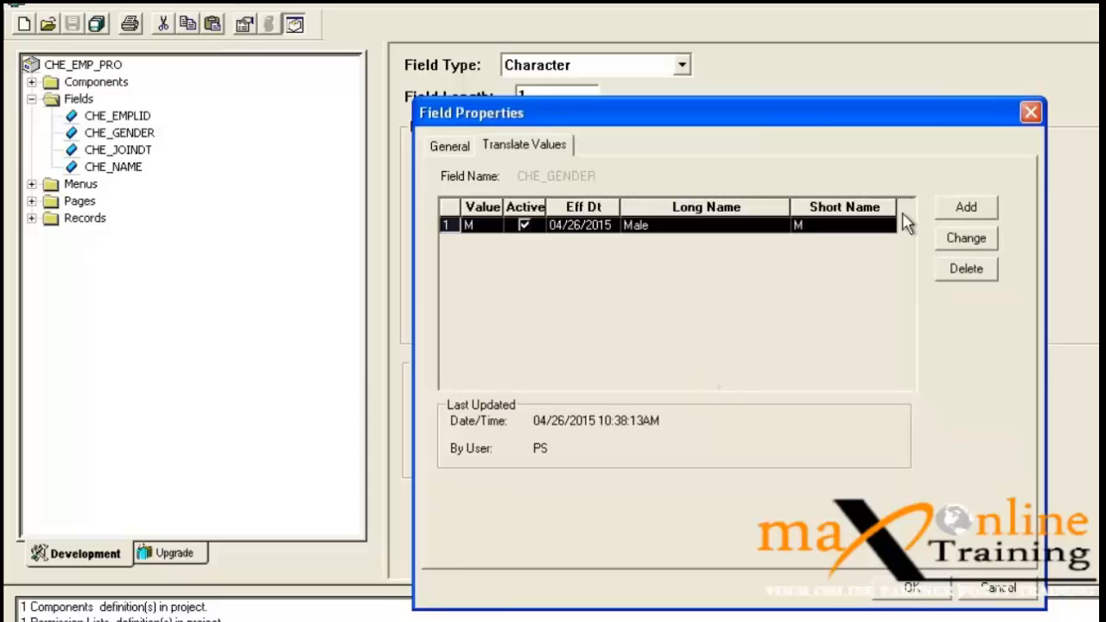
Step: Add a second translate value F with long name Female and short name F
left_click(956, 211)
type("F")
key("Tab")
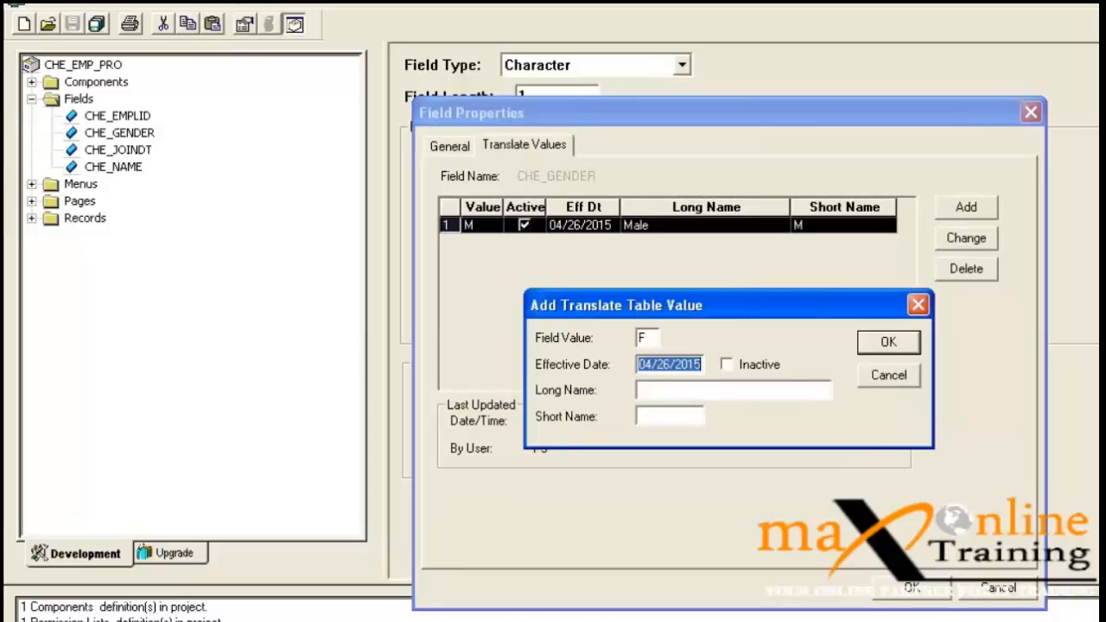
key("Tab")
key("Tab")
type("Fe")
key("BackSpace")
key("BackSpace")
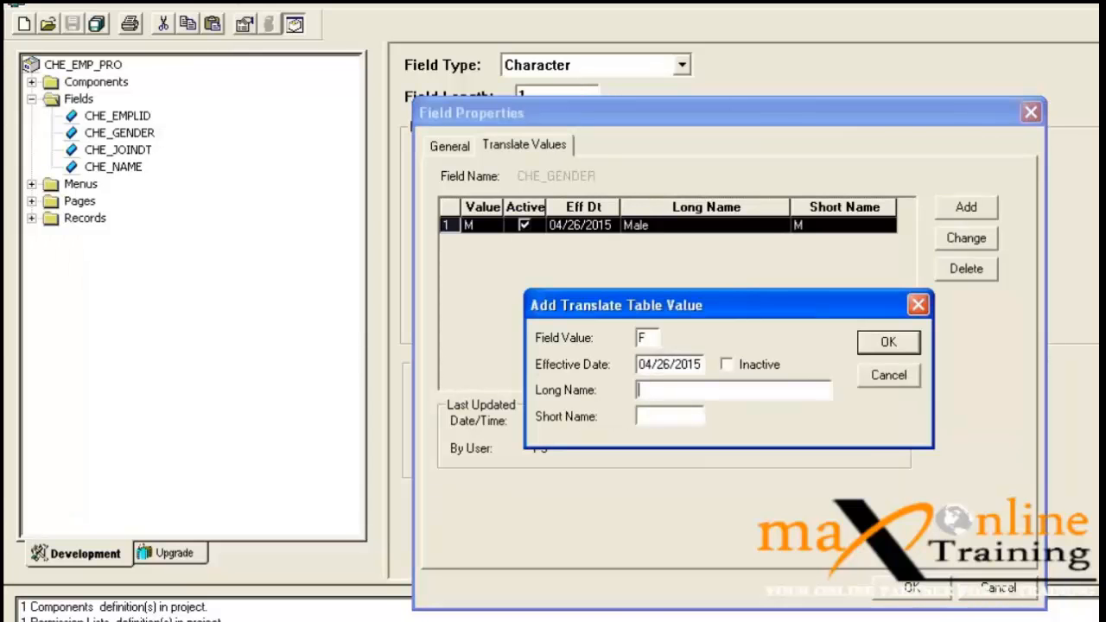
type("Female")
key("Tab")
type("F")
key("Return")
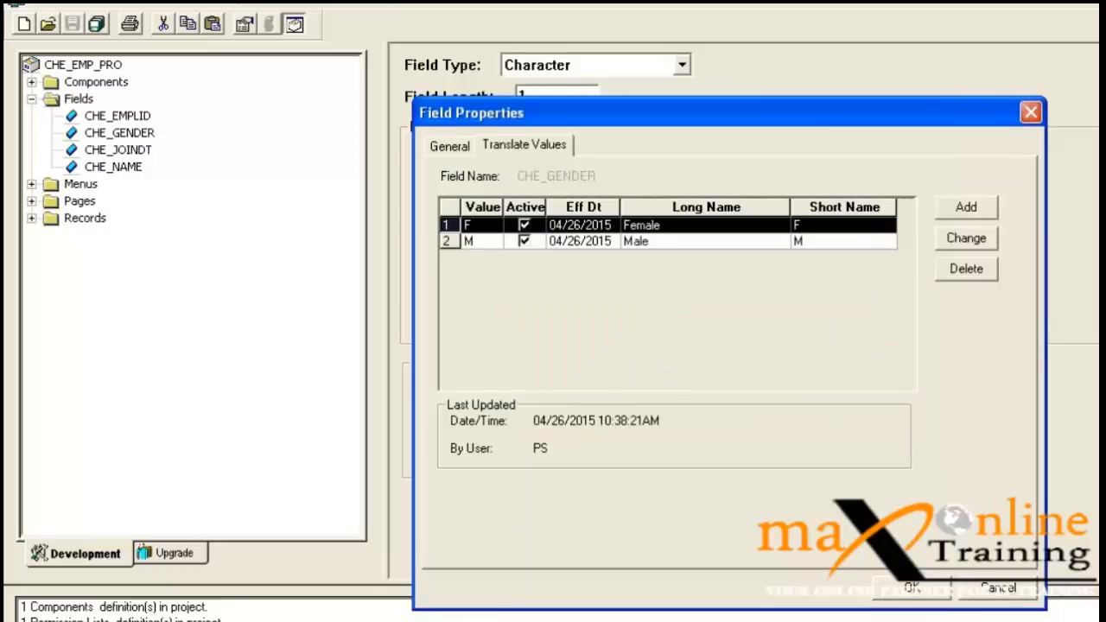
Step: Accept the CHE_GENDER field properties, save the field, and close its definition
left_click(919, 593)
left_click(73, 26)
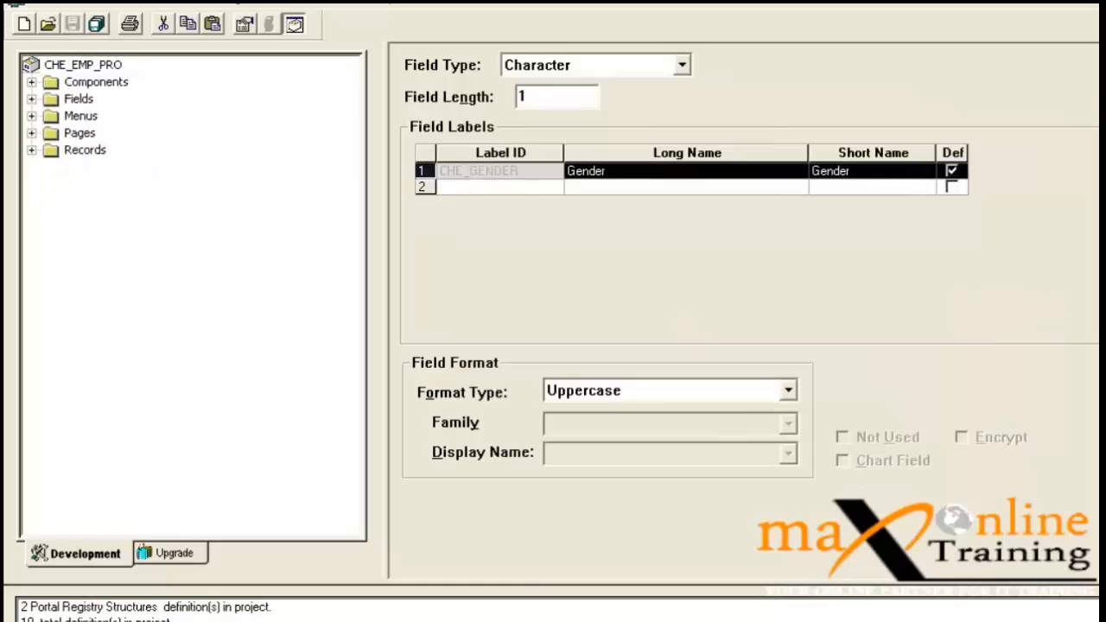
key("ctrl+F4")
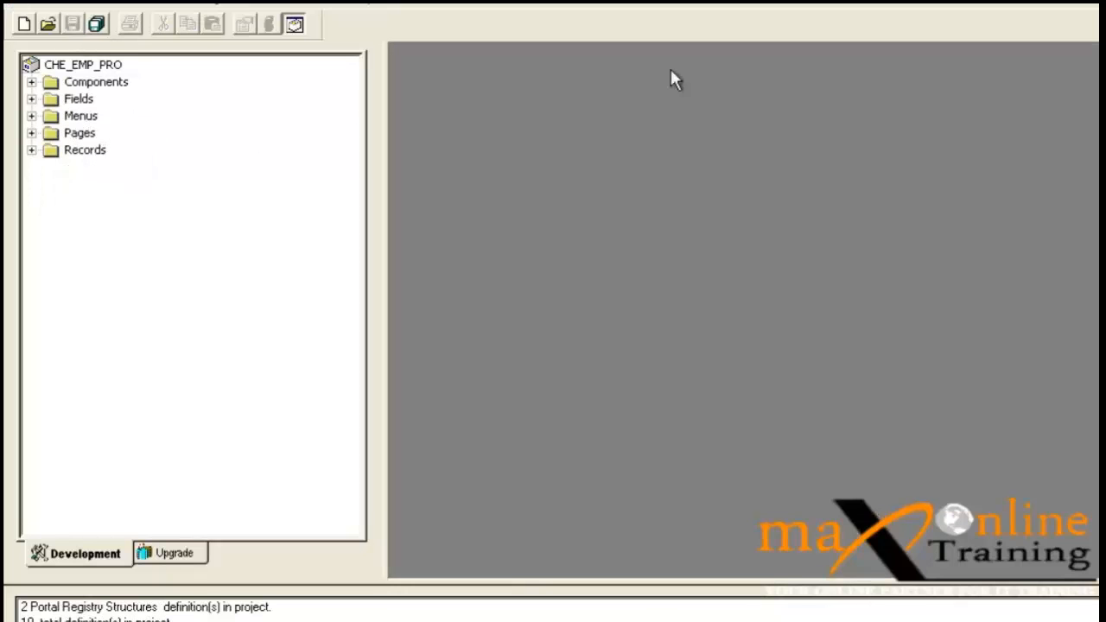
Step: Expand the project's Fields and Records, and open the CHE_EMP_TBL record in a maximized window
left_click(32, 101)
double_click(48, 219)
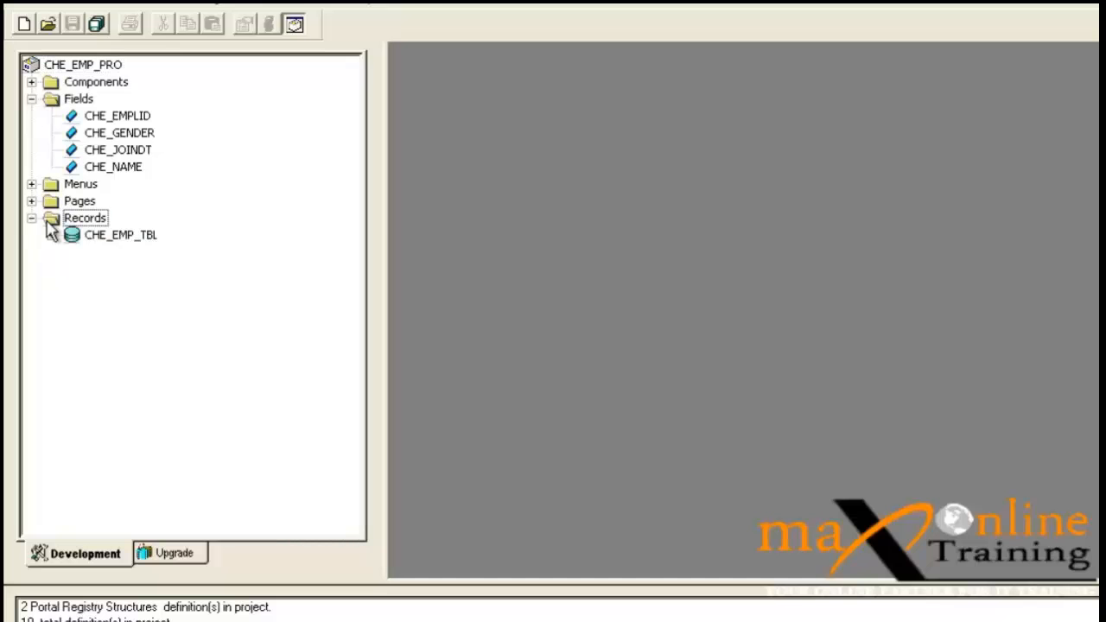
double_click(147, 235)
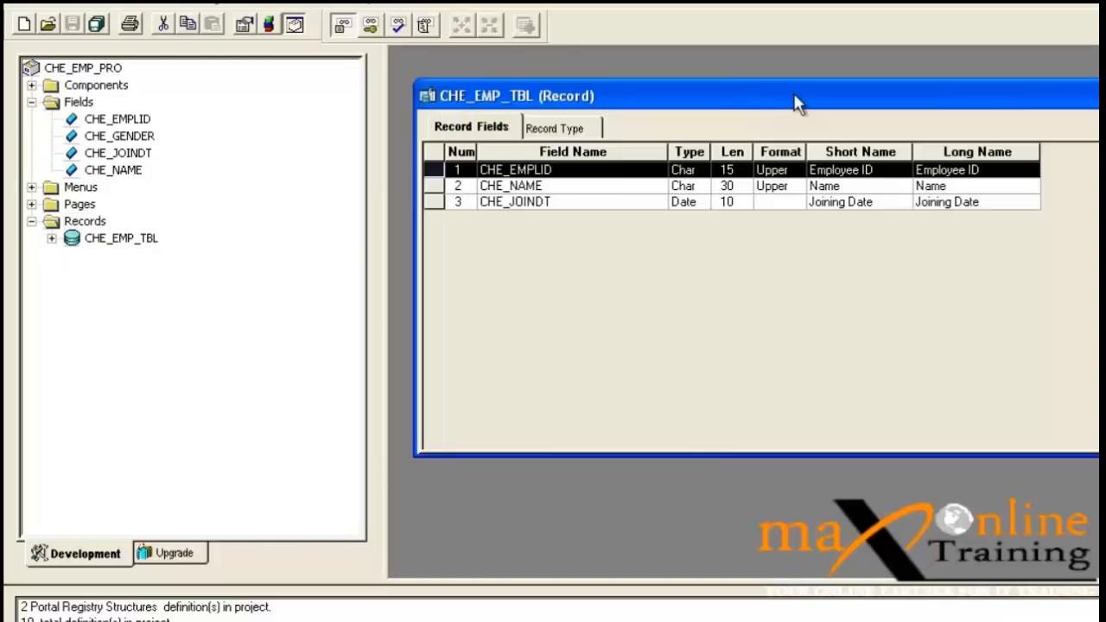
double_click(793, 97)
Step: Open the CHE_GENDER field definition from the project's fields
left_click(132, 121)
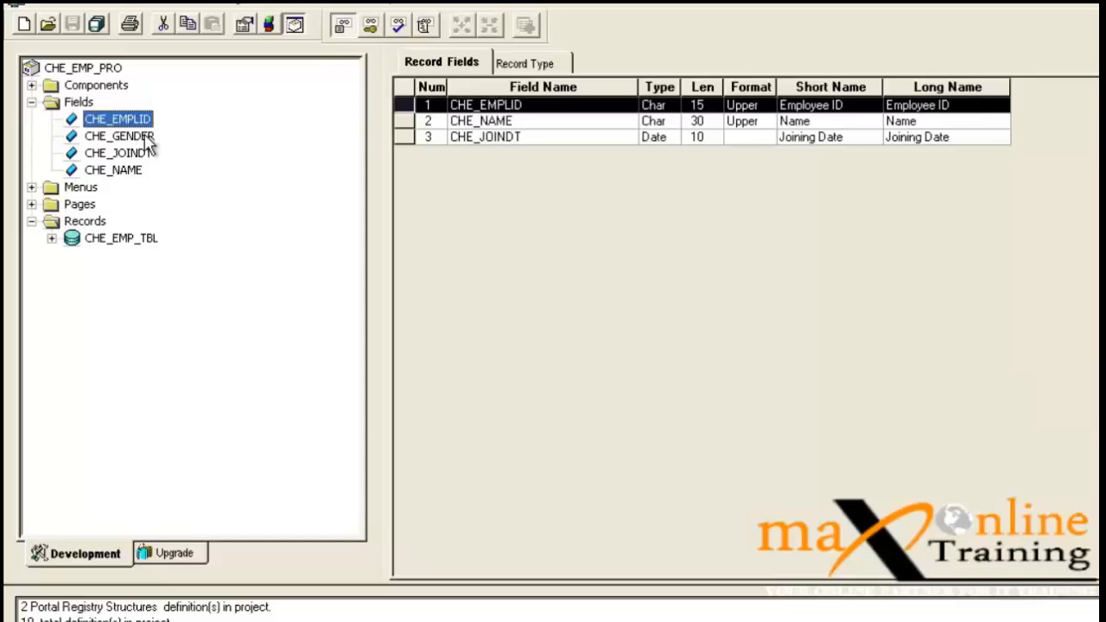
left_click(138, 152)
double_click(138, 136)
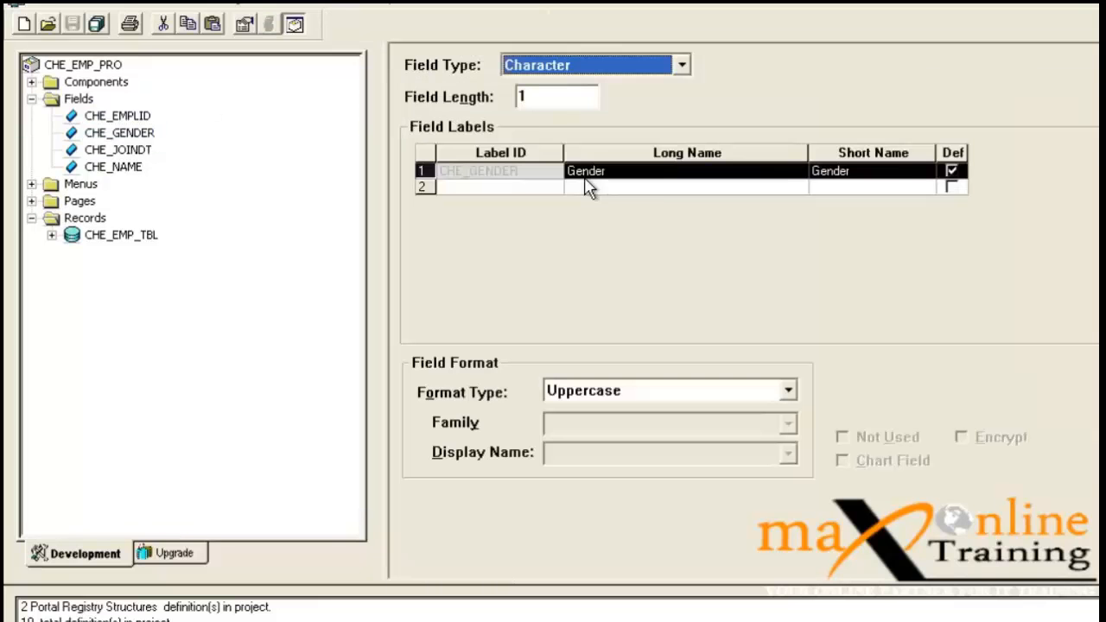
Step: Close the CHE_GENDER field definition, add CHE_GENDER to the CHE_EMP_TBL record as its last field, and save the record
key("ctrl+F4")
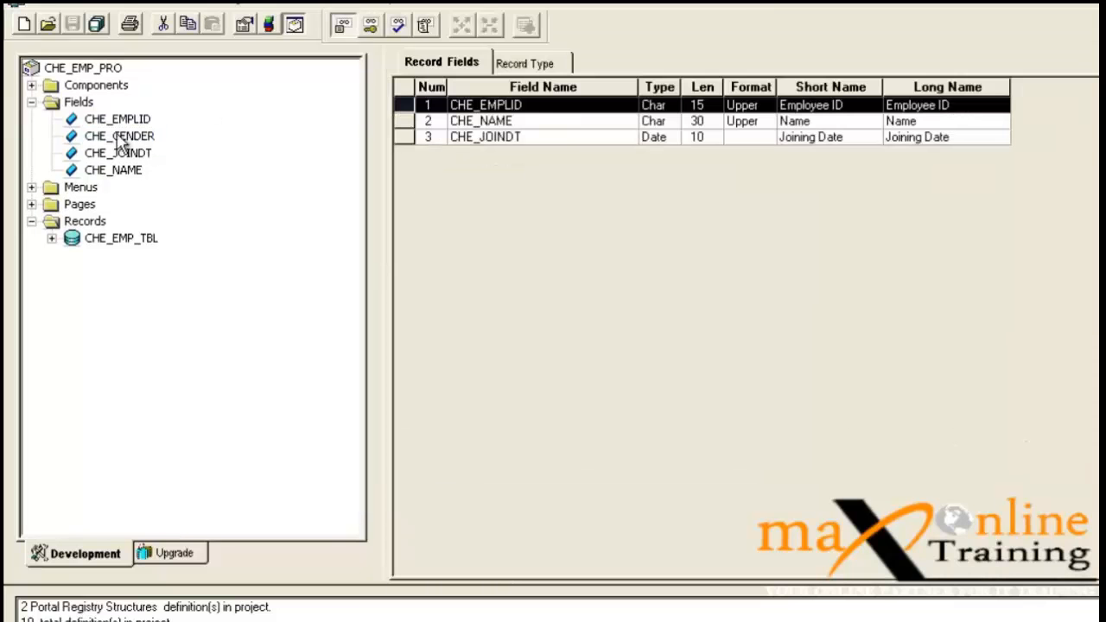
left_click_drag(121, 138, 415, 207)
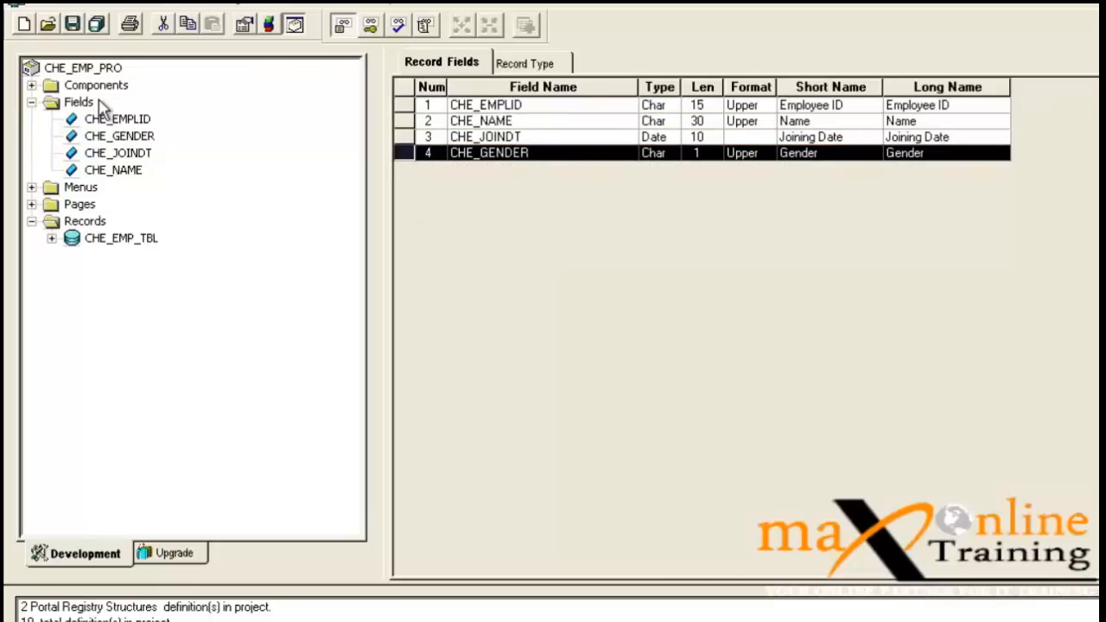
left_click(74, 24)
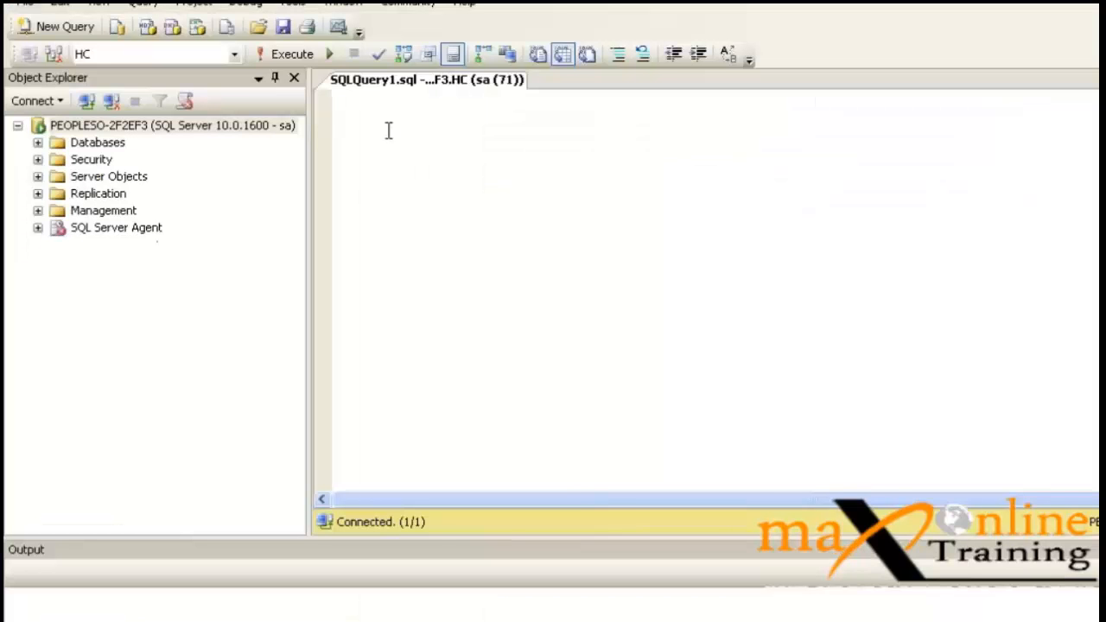
Step: In SQL Server Management Studio, write and execute the query SELECT * FROM PS_CHE_EMP_TBL
type("SELEC")
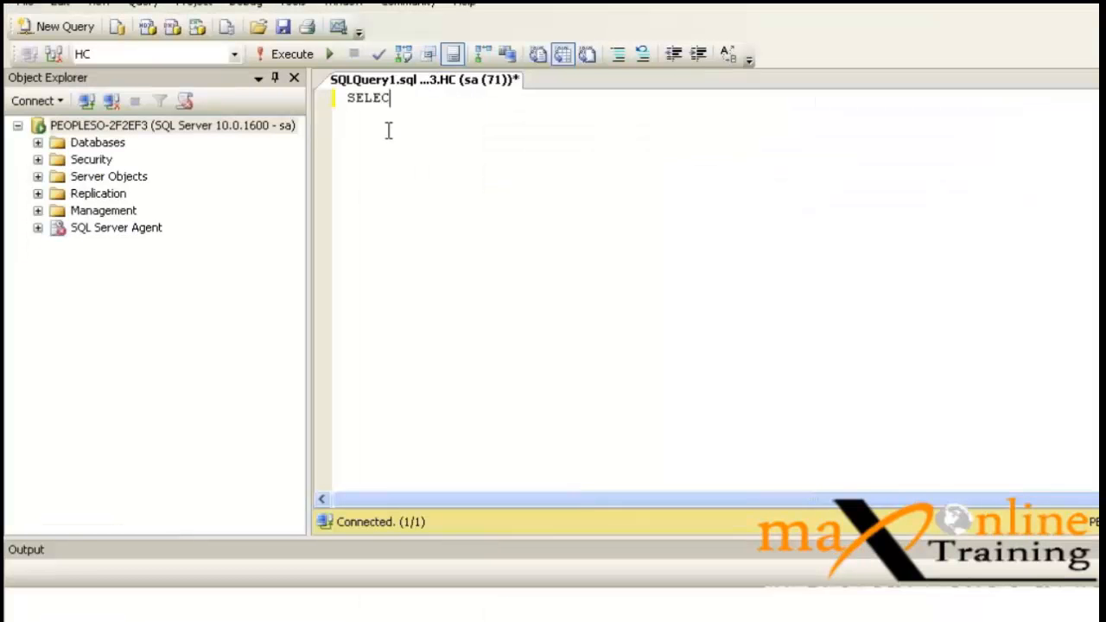
type("T * FROM P")
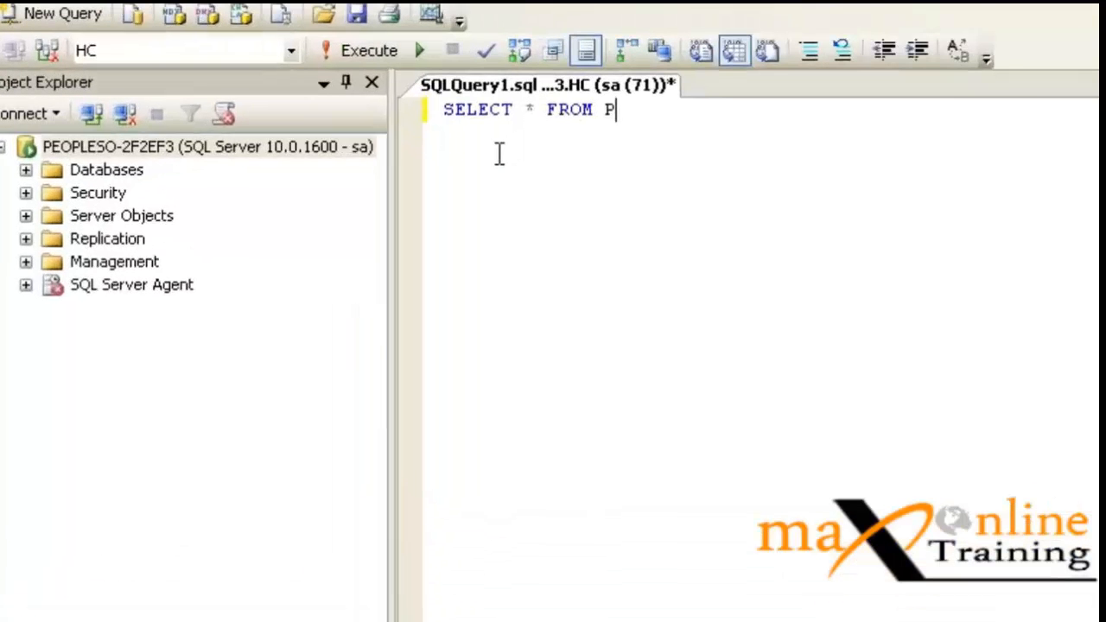
type("S_")
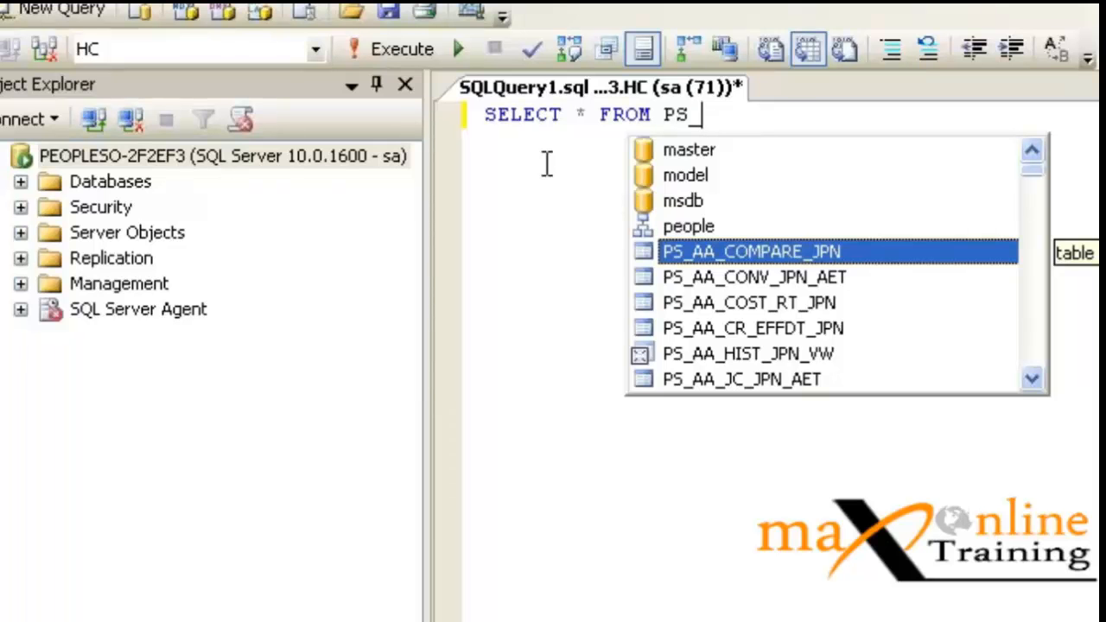
type("CHE_")
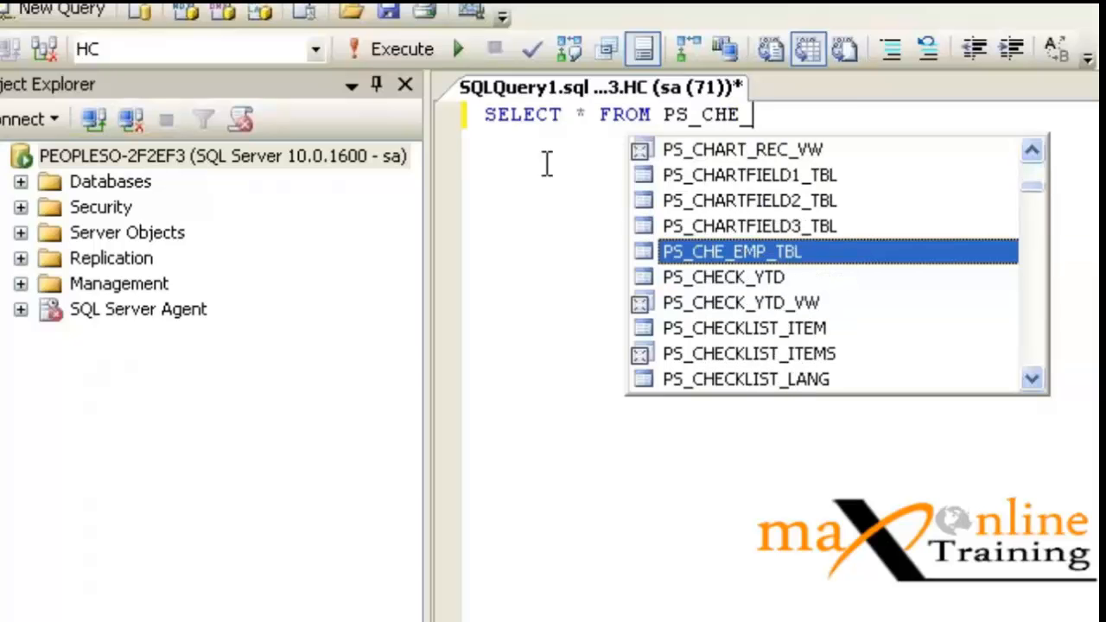
type("EMP_tBL")
key("shift+Home")
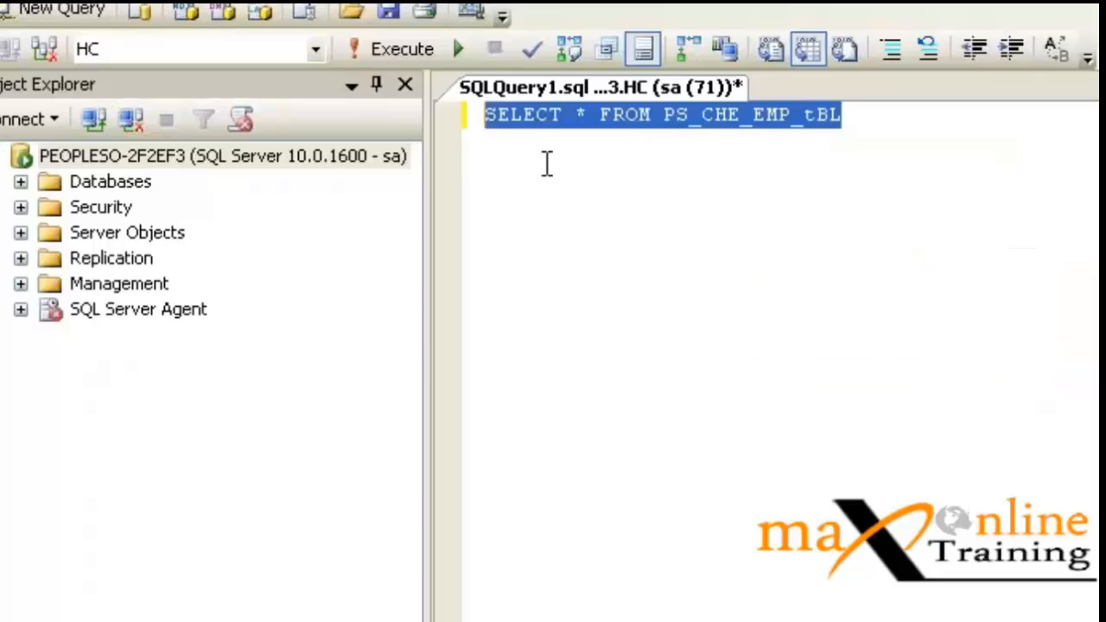
left_click(816, 115)
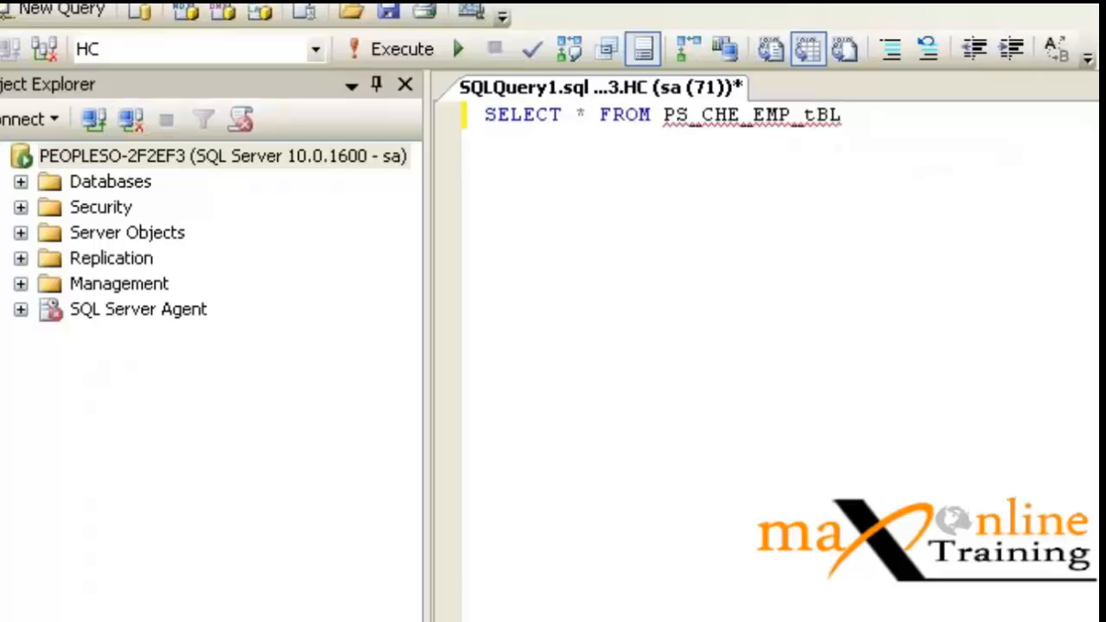
key("BackSpace")
type("T")
key("ctrl+a")
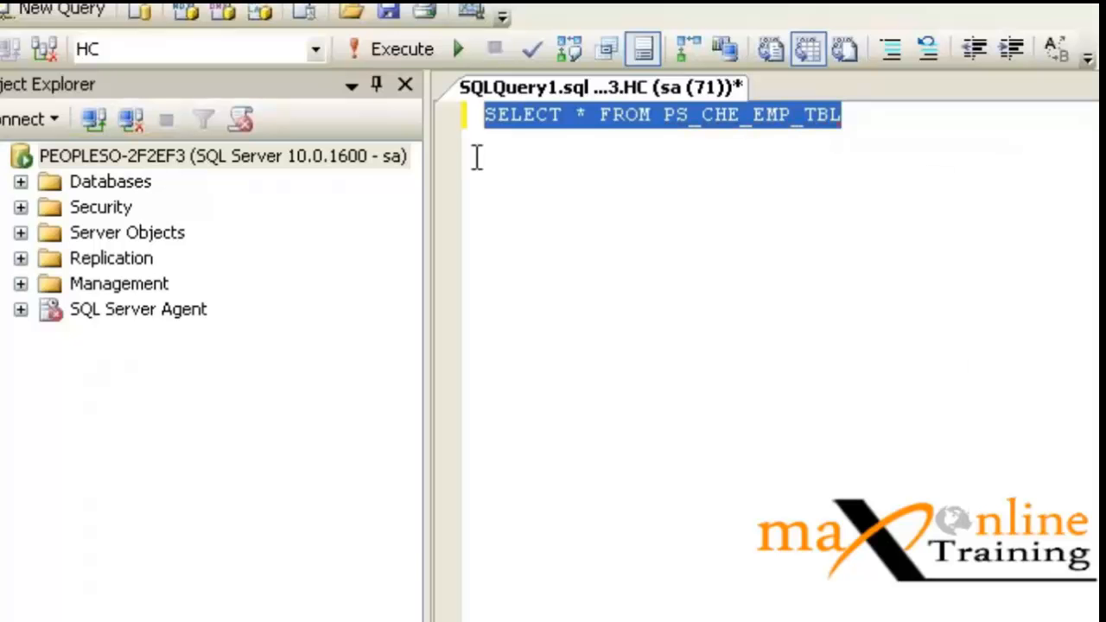
left_click(415, 57)
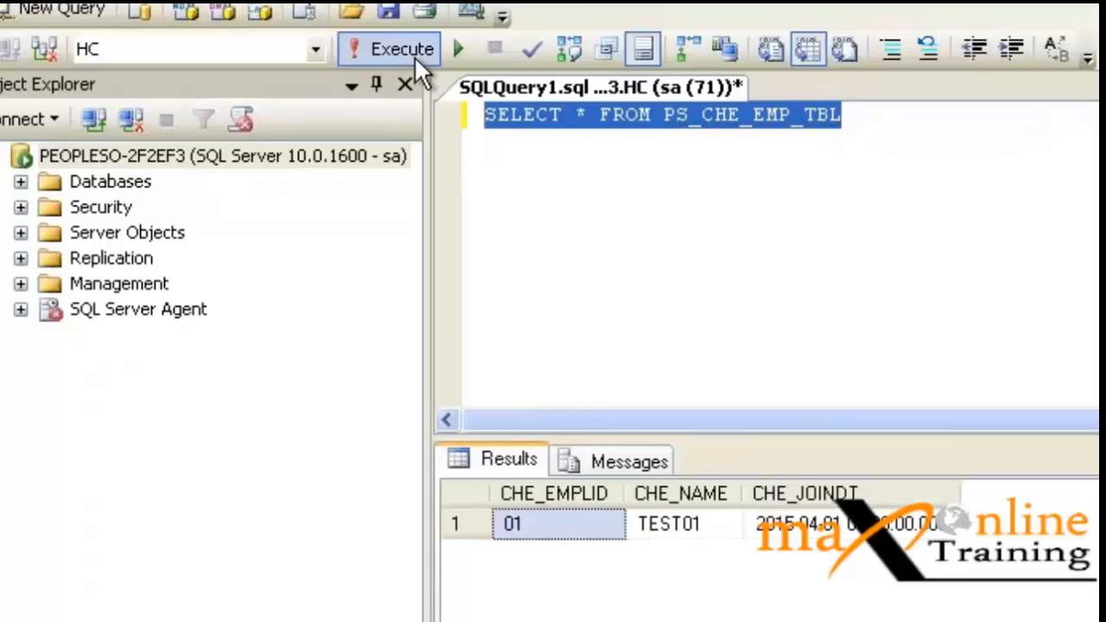
Step: Switch to Application Designer and build CHE_EMP_TBL with Alter Tables and the Execute and build script option
key("alt+Tab")
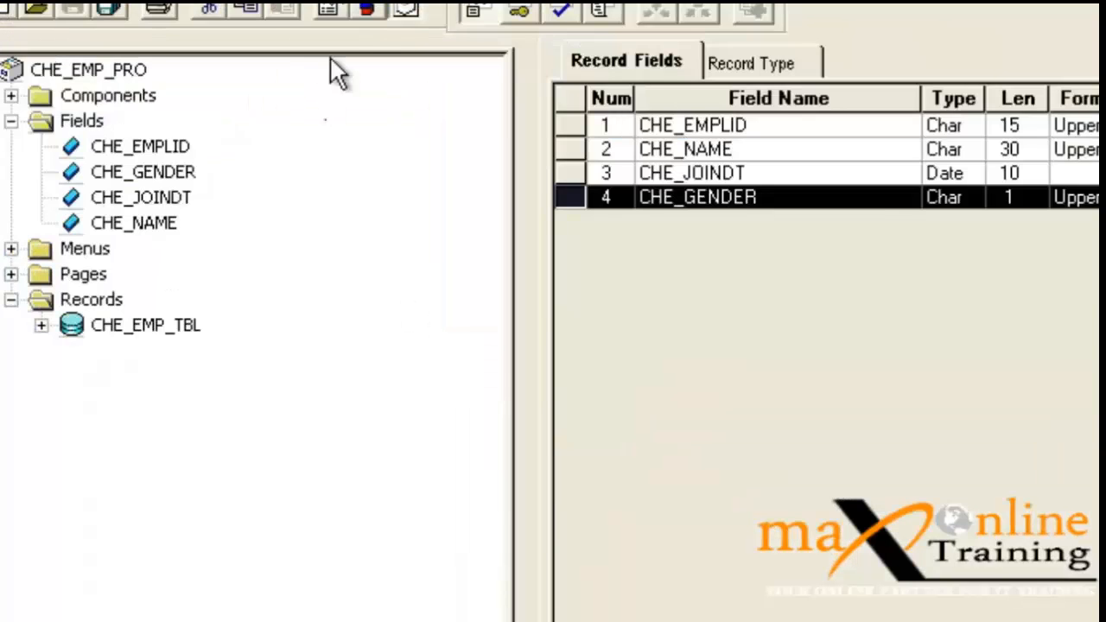
left_click(367, 10)
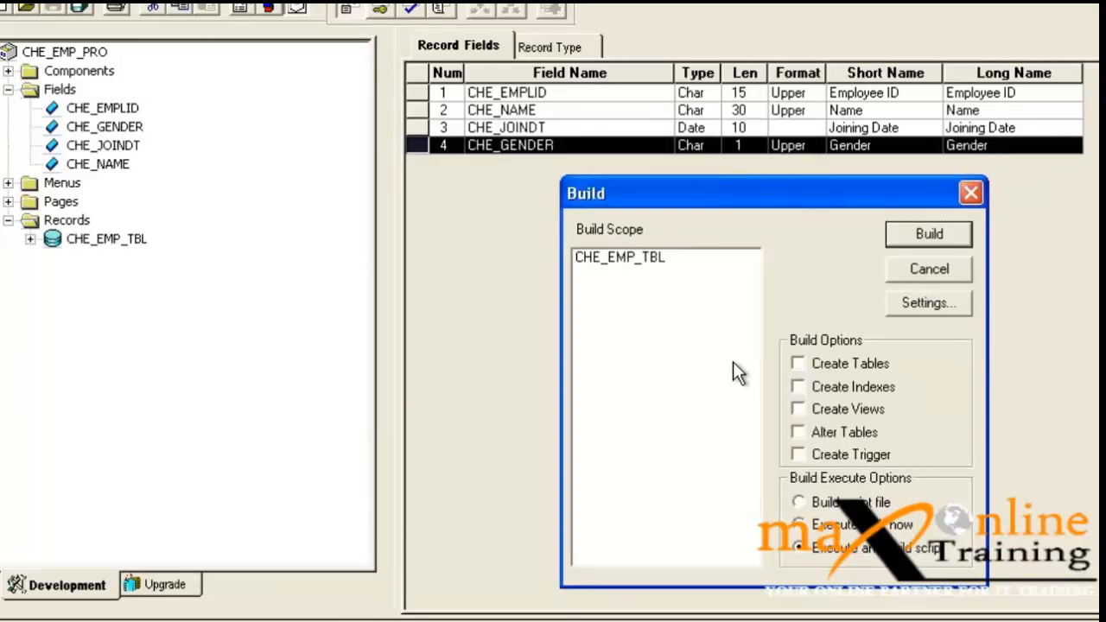
left_click(869, 369)
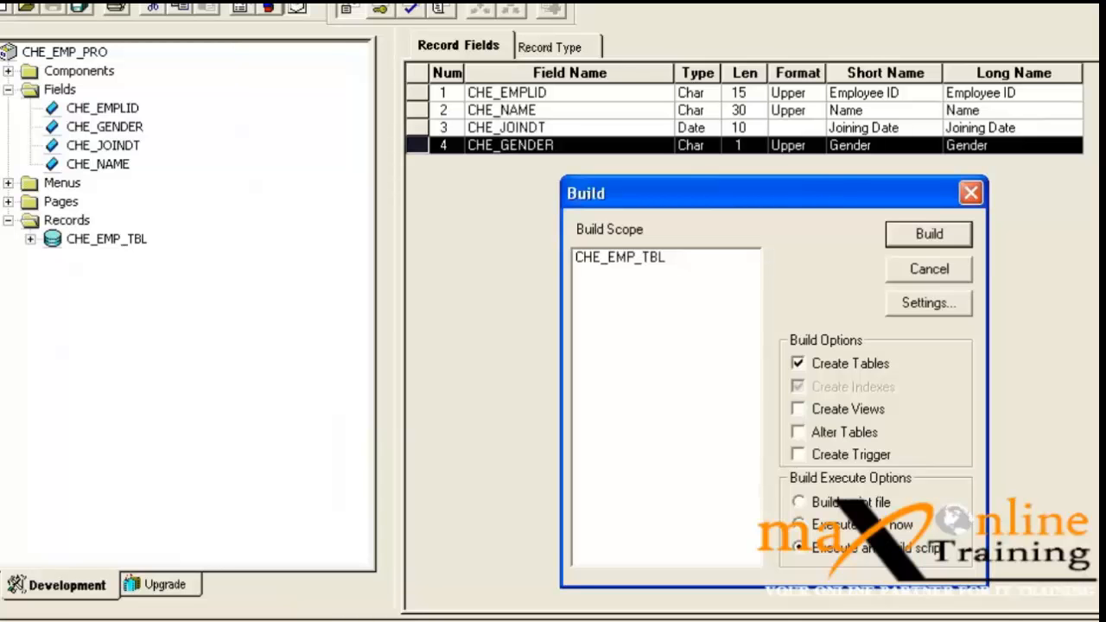
left_click(880, 370)
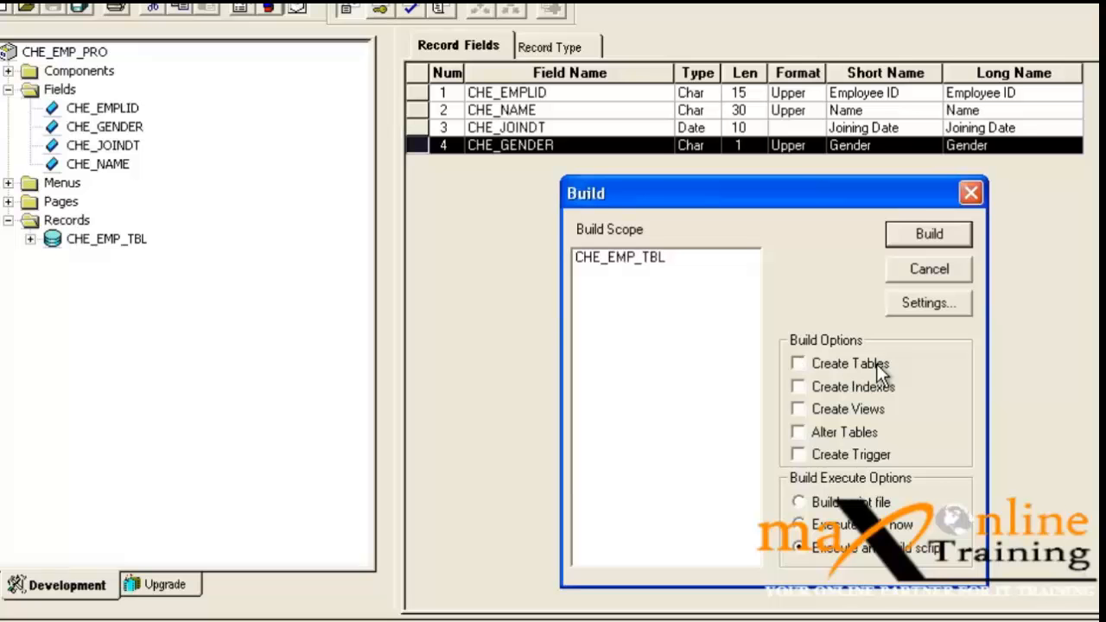
left_click(861, 439)
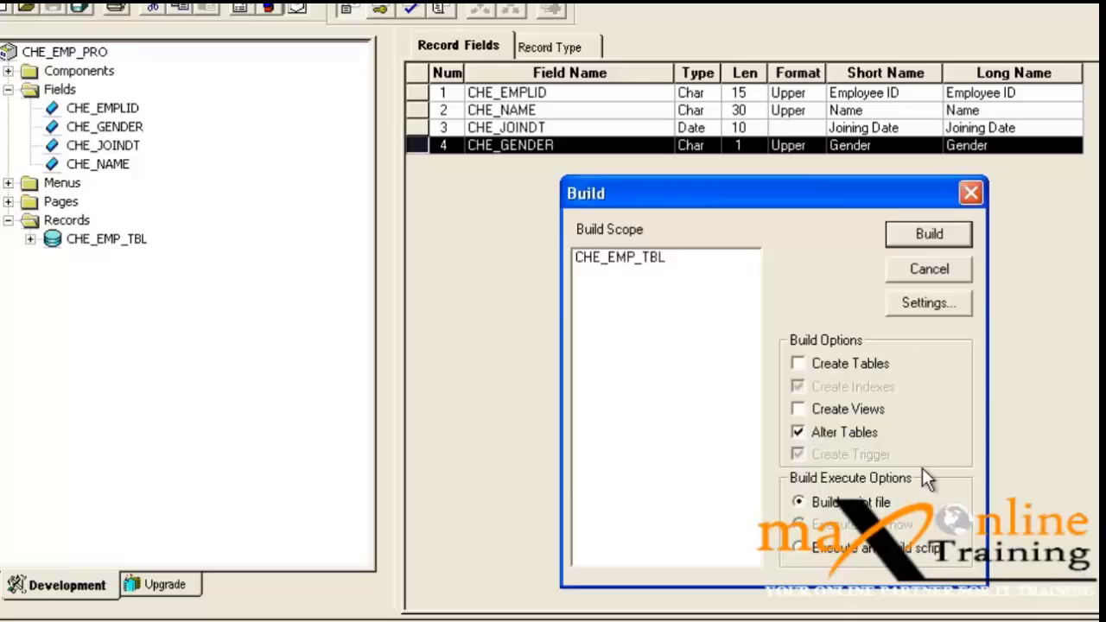
left_click(800, 553)
left_click(955, 236)
left_click(711, 436)
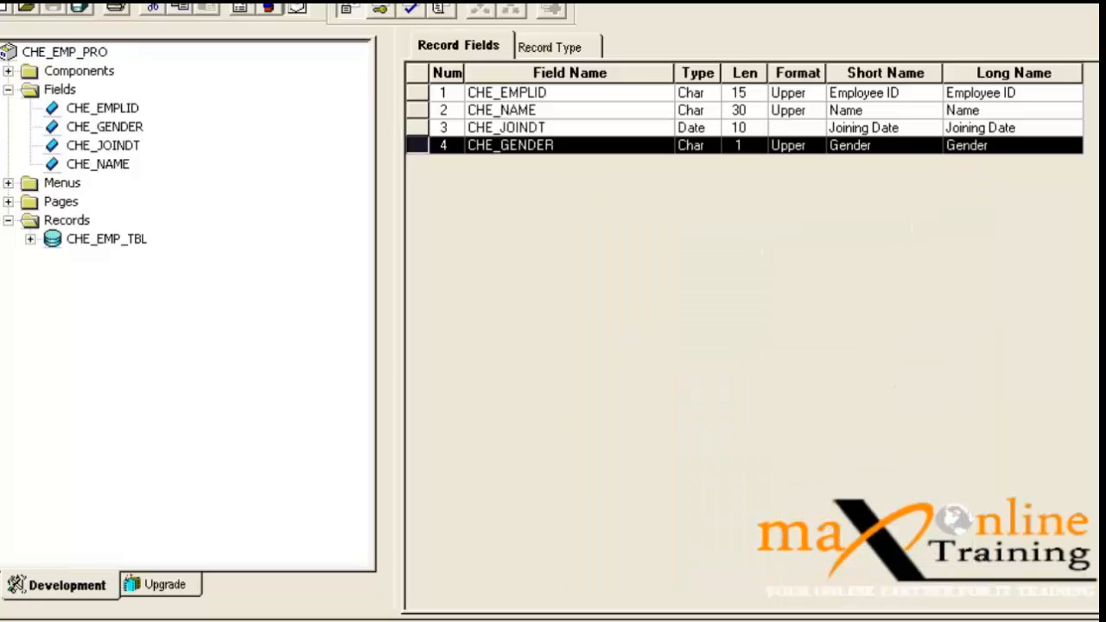
Step: Return to SQL Server Management Studio and rerun the PS_CHE_EMP_TBL query to check the table's columns
key("alt+Tab")
left_click(285, 41)
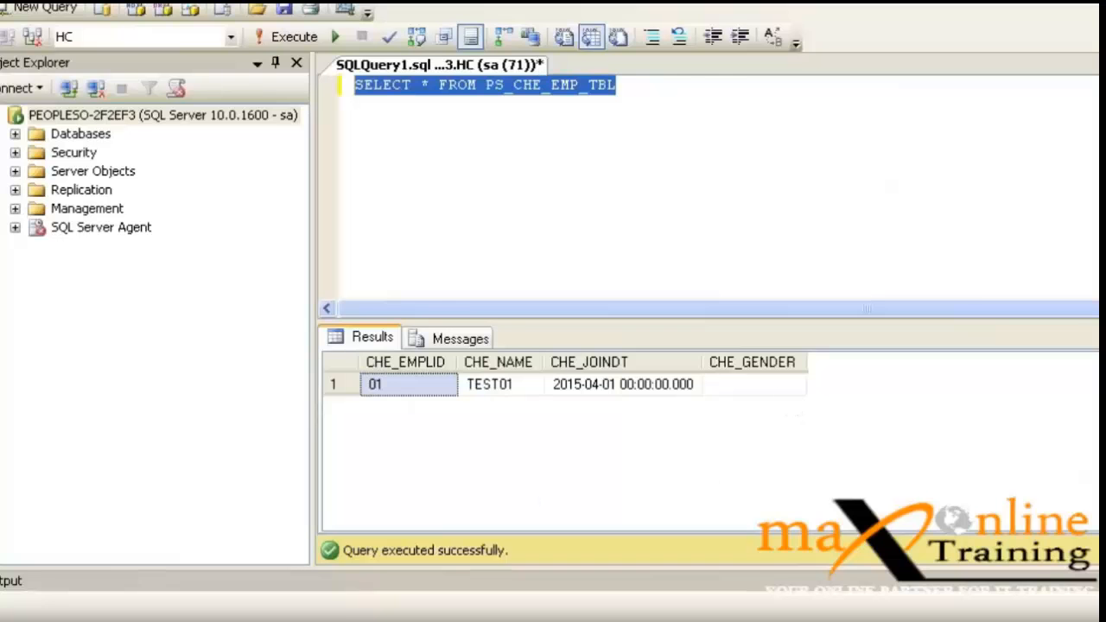
Step: In Application Designer, open CHE_EMP_PAGE, place CHE_EMP_TBL's CHE_GENDER field below Joining Date, and save the page
key("alt+Tab")
left_click(8, 202)
double_click(77, 221)
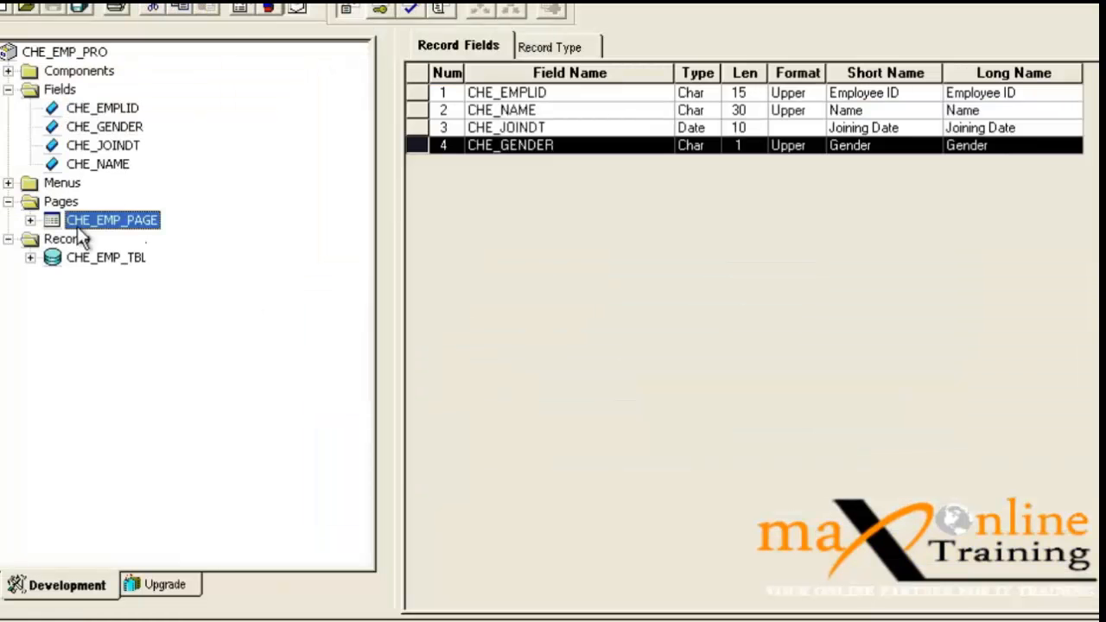
left_click(31, 291)
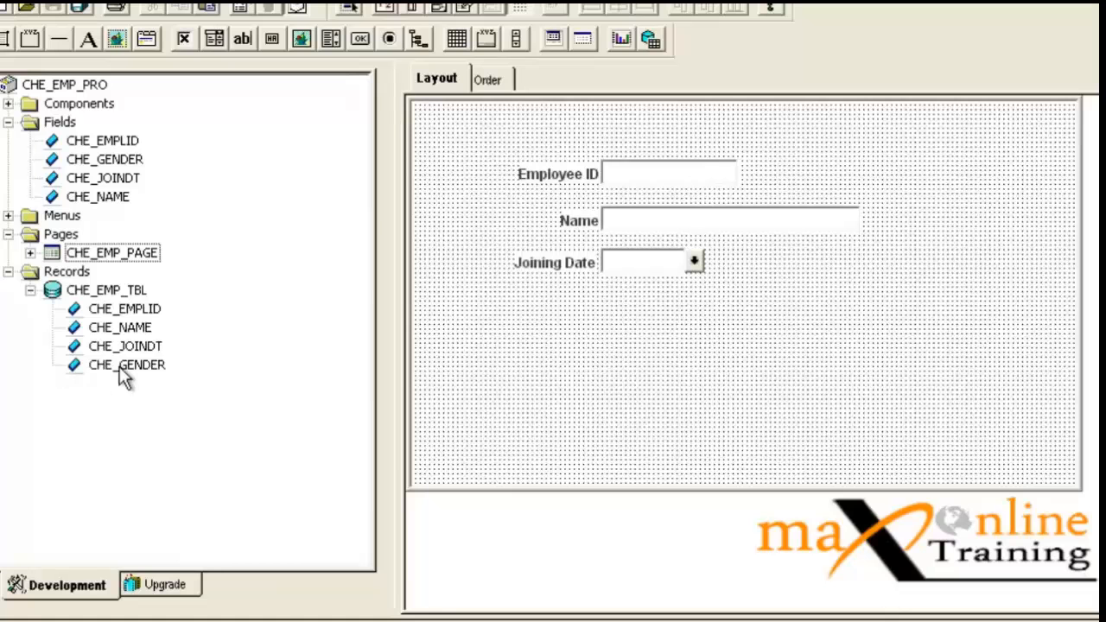
left_click_drag(121, 366, 608, 311)
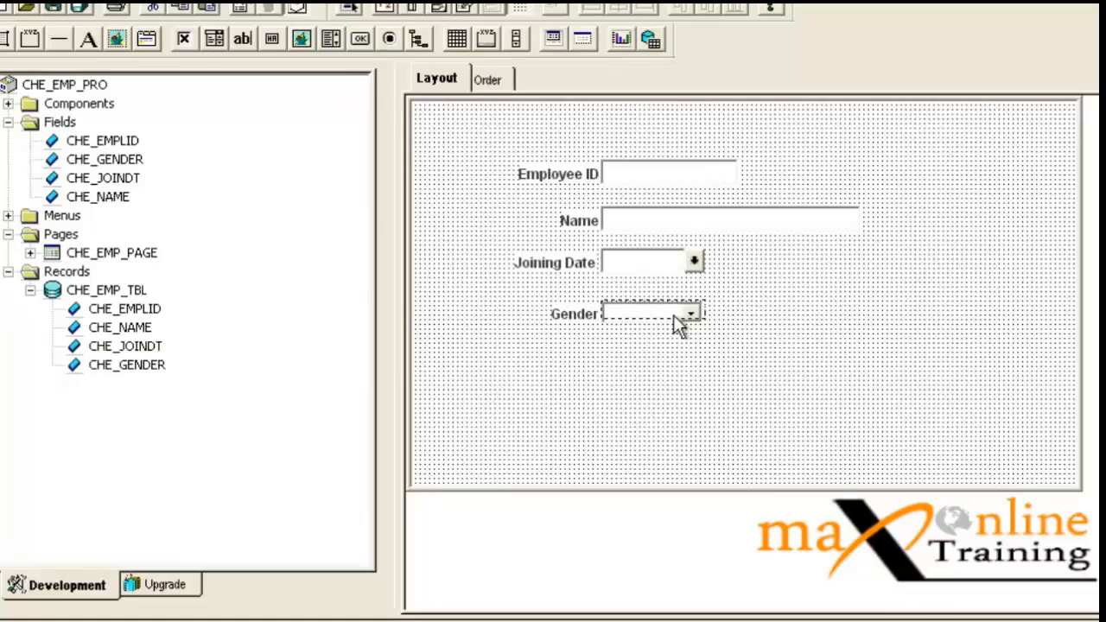
left_click(807, 324)
left_click(53, 10)
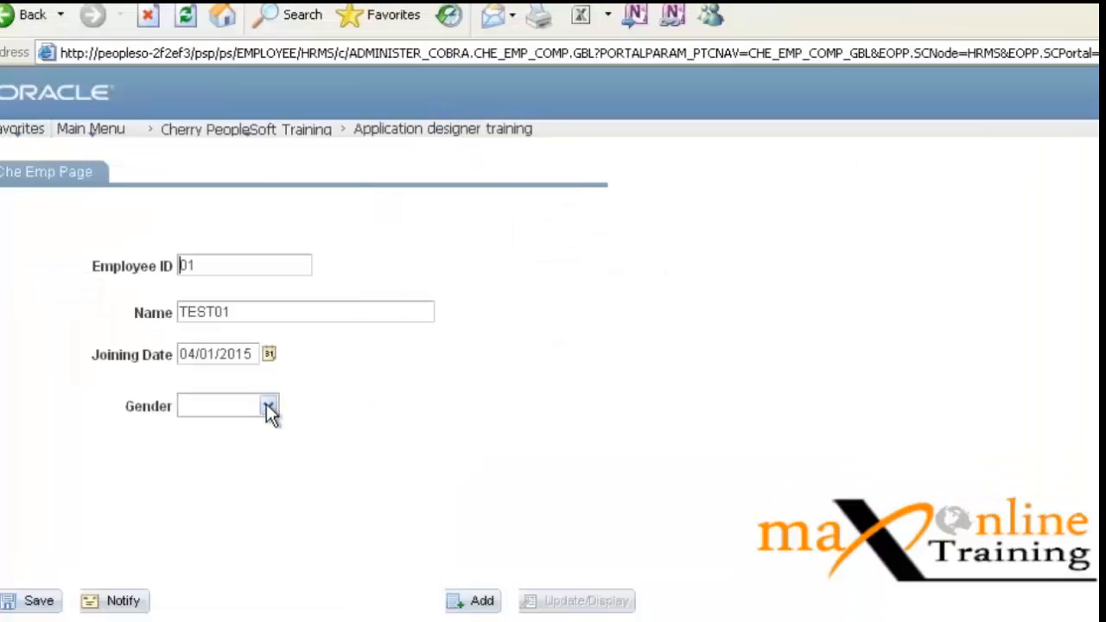
Step: Check the choices offered by the Gender list on the employee page in the browser
left_click(269, 408)
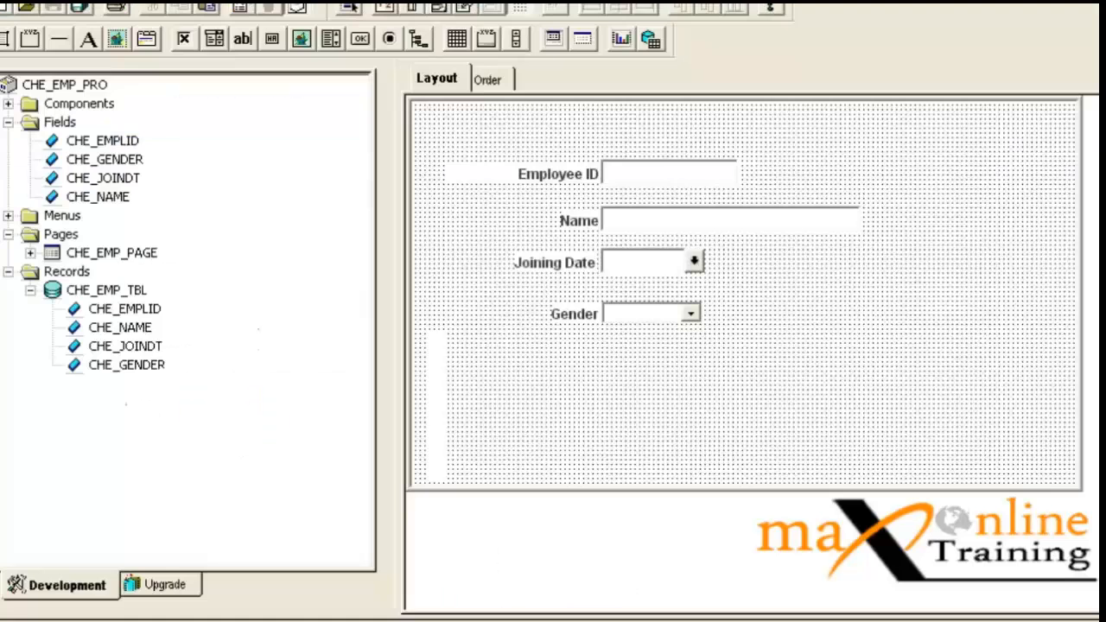
Step: In Application Designer, set the Gender drop-down's displayed text to Xlat Long and save the page
double_click(657, 314)
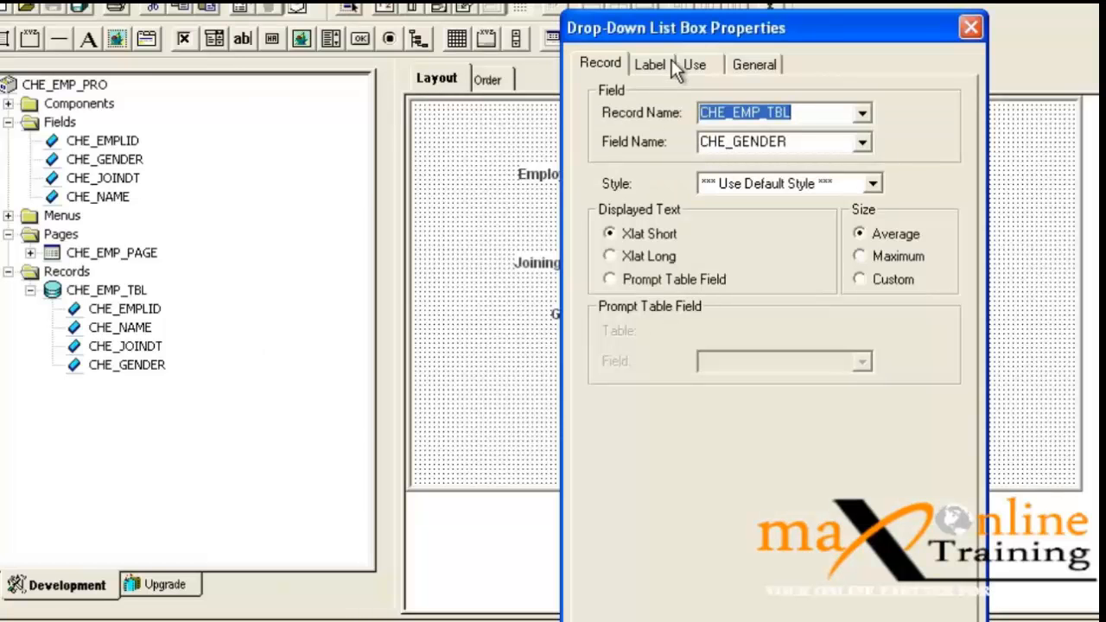
left_click(653, 260)
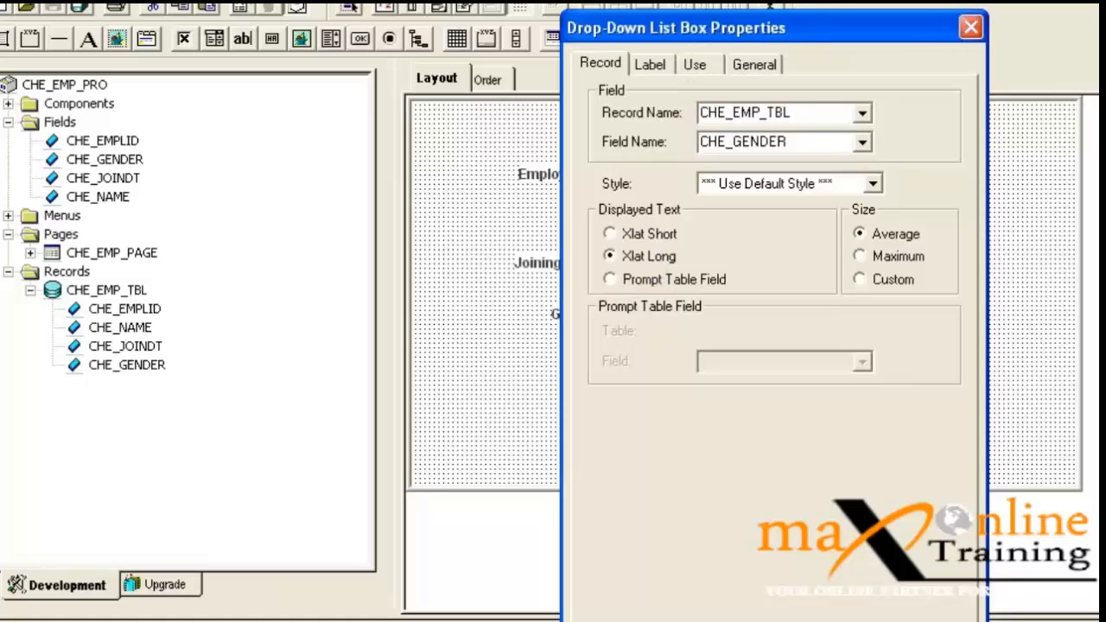
key("Return")
left_click(81, 7)
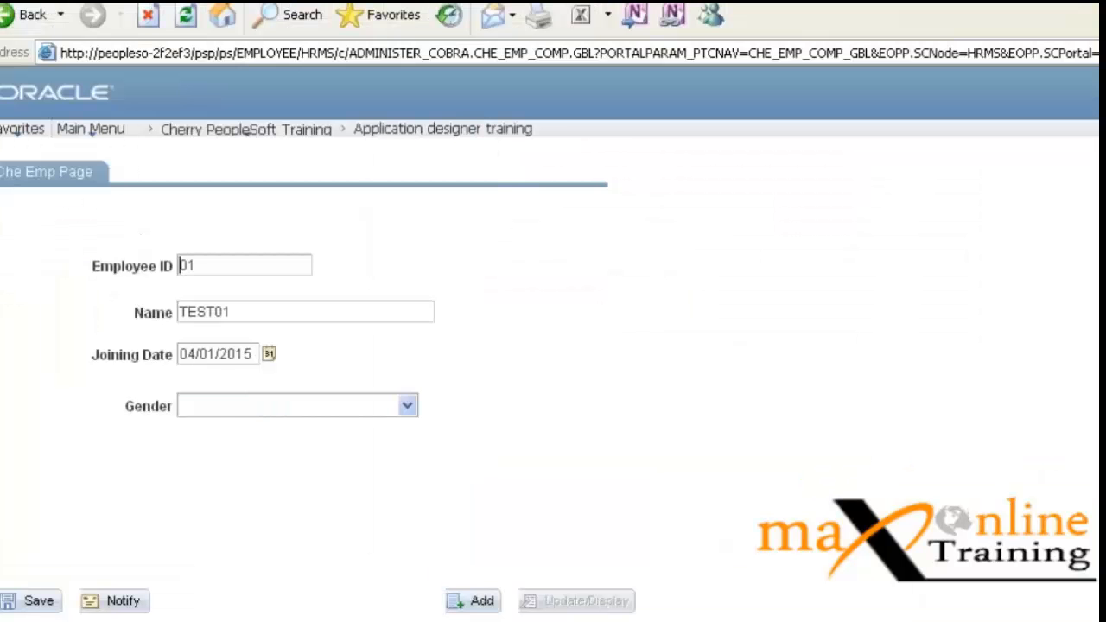
Step: On the browser's employee page, set Gender to Female for employee 01 and save the record
left_click(281, 404)
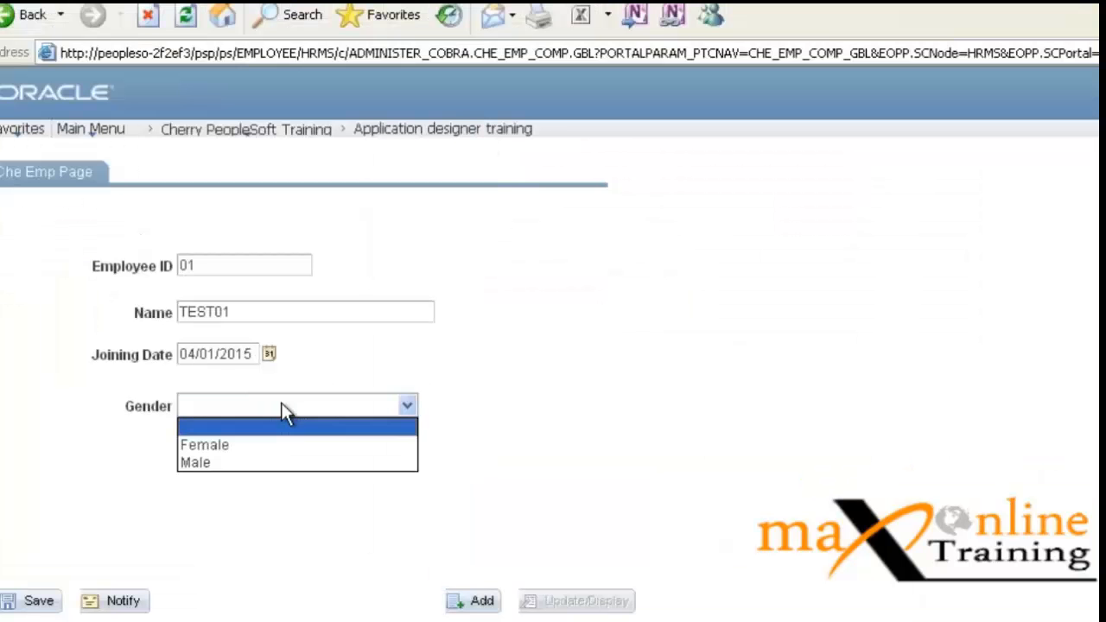
left_click(260, 448)
left_click(52, 598)
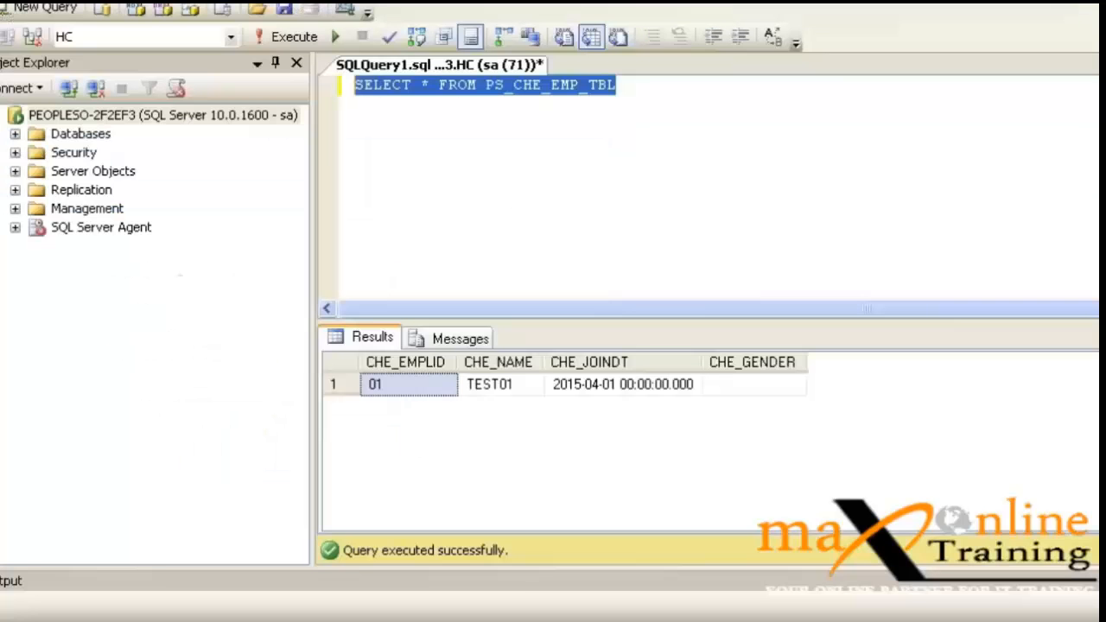
Step: In SQL Server Management Studio, rerun the employee table query and examine the stored CHE_GENDER value
left_click(292, 35)
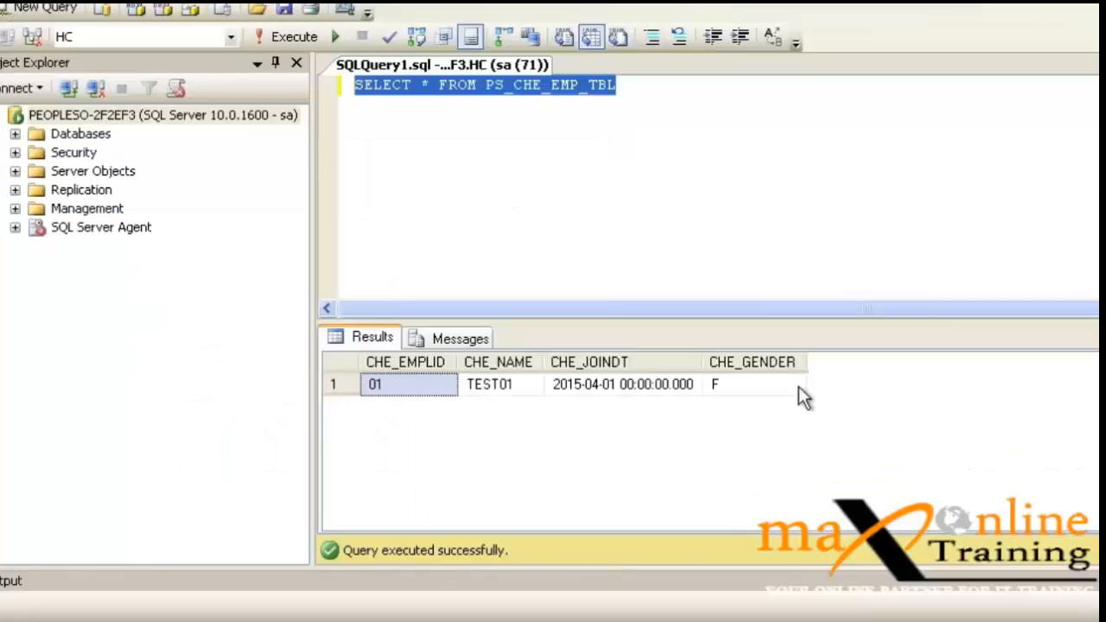
left_click(733, 390)
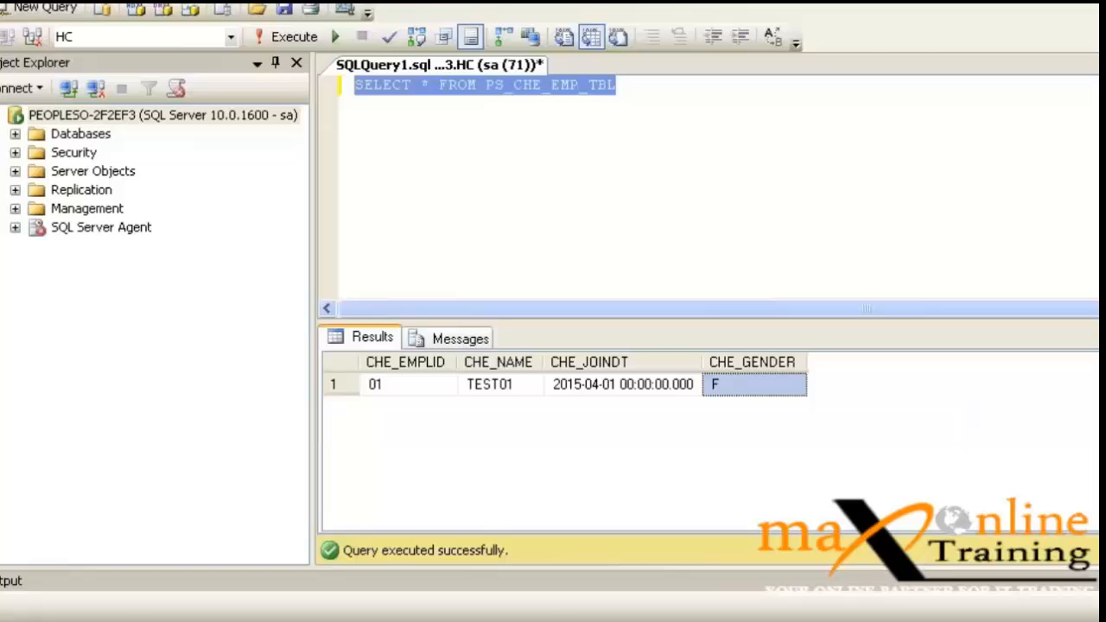
Step: Switch to the browser's employee page and review the Gender list's choices without changing the selection
key("alt+Tab")
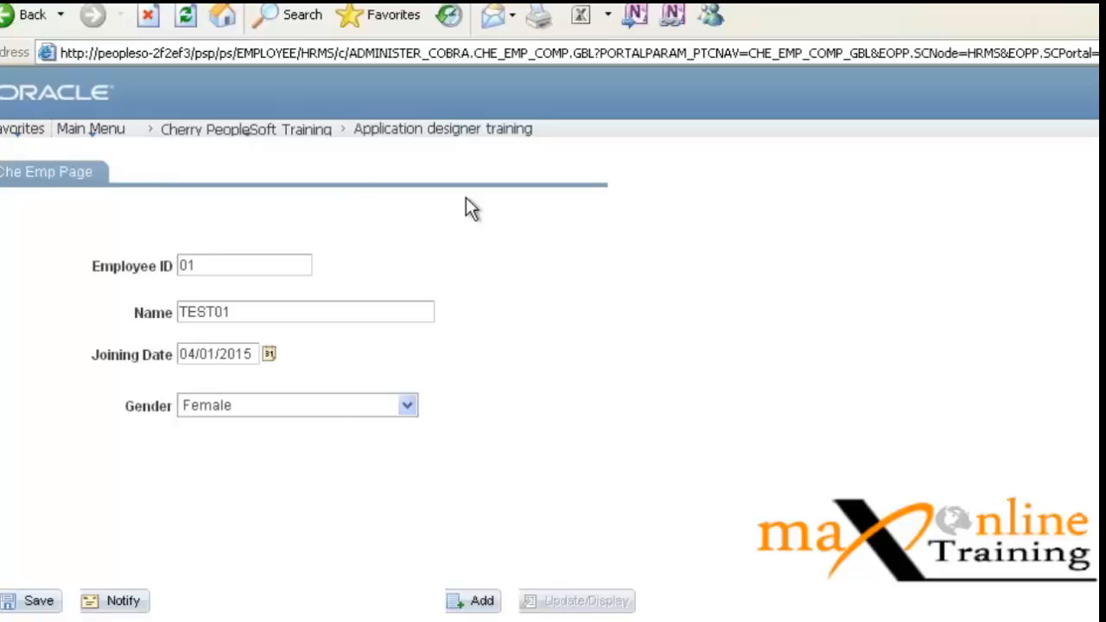
left_click(352, 412)
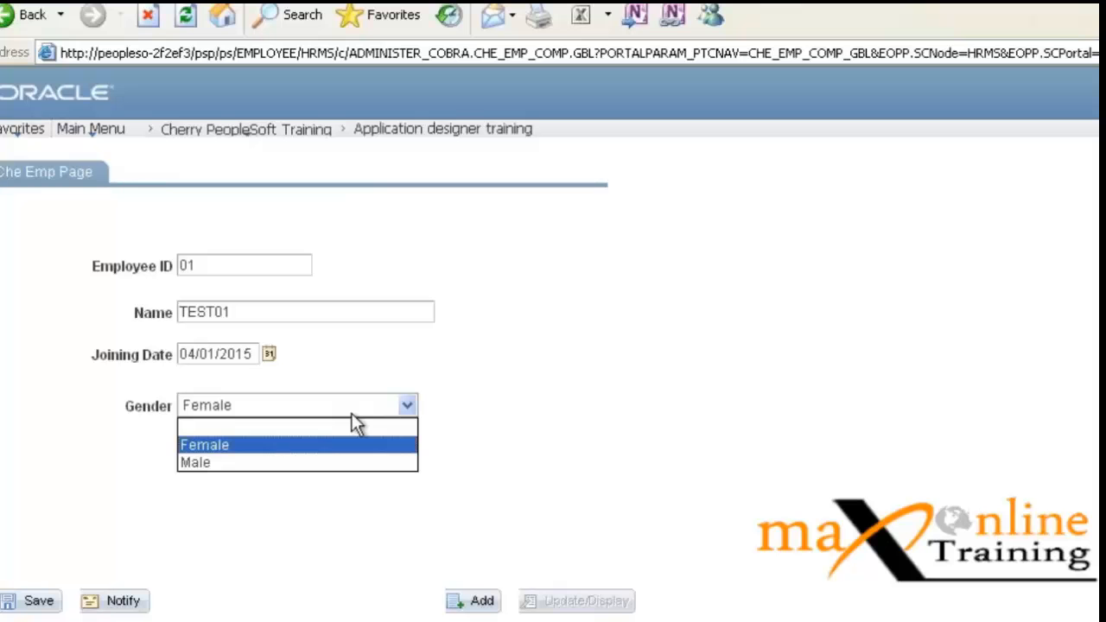
left_click(352, 414)
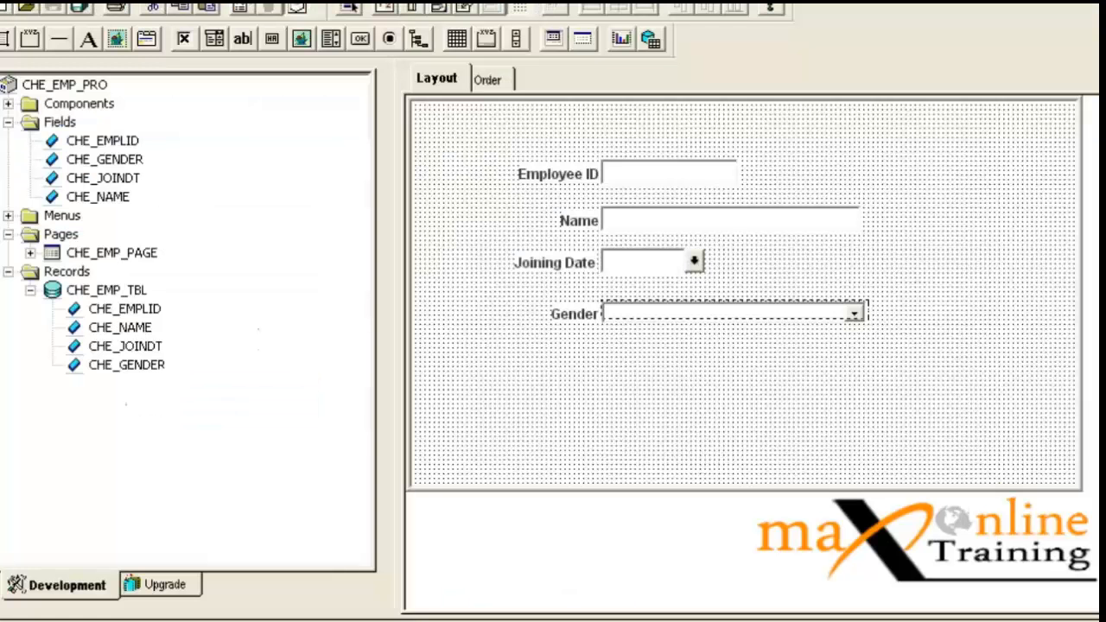
Step: In Application Designer, open the CHE_GENDER field from the project and view its translate values in the field properties
double_click(105, 159)
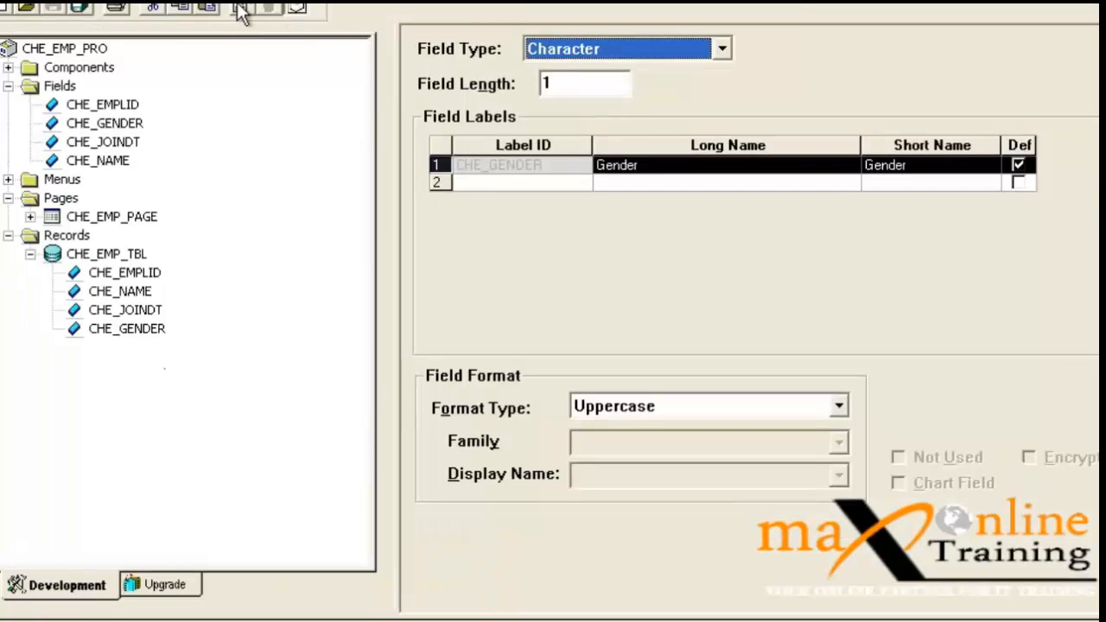
left_click(242, 12)
left_click(553, 139)
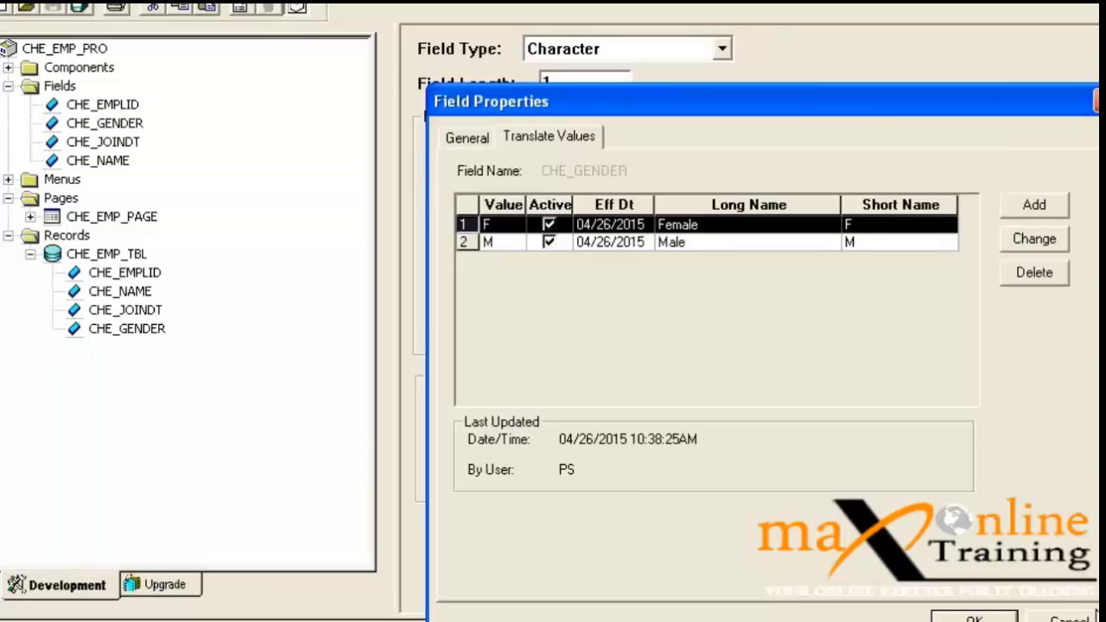
Step: Close the CHE_GENDER field properties and open the Translate Values page in the browser from the PeopleTools administration utilities
left_click(1070, 617)
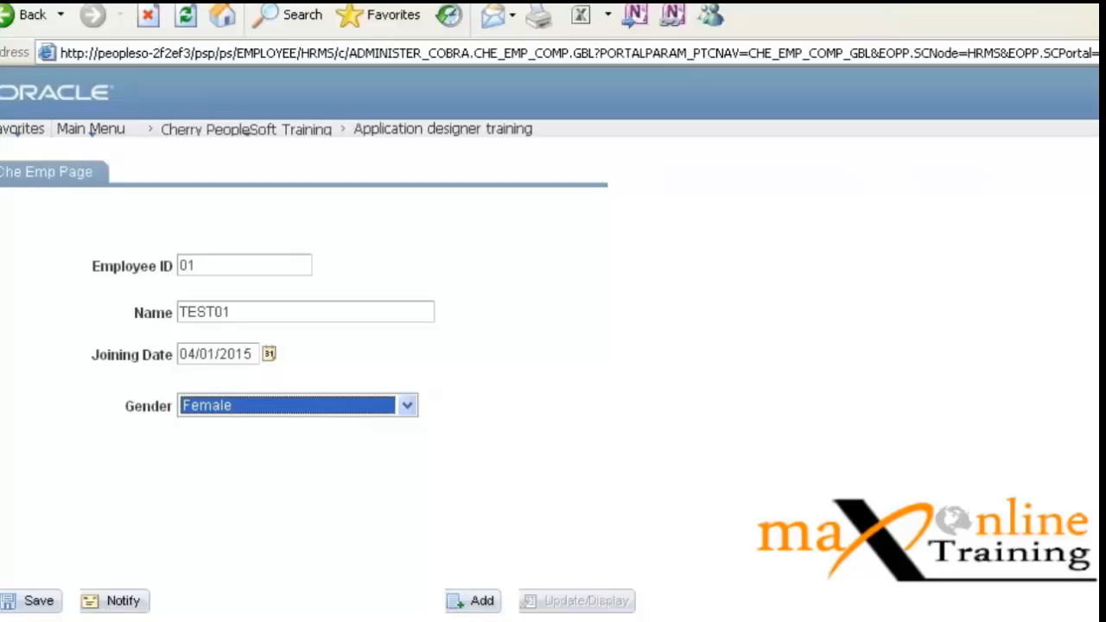
scroll(233, 524, "down", 3)
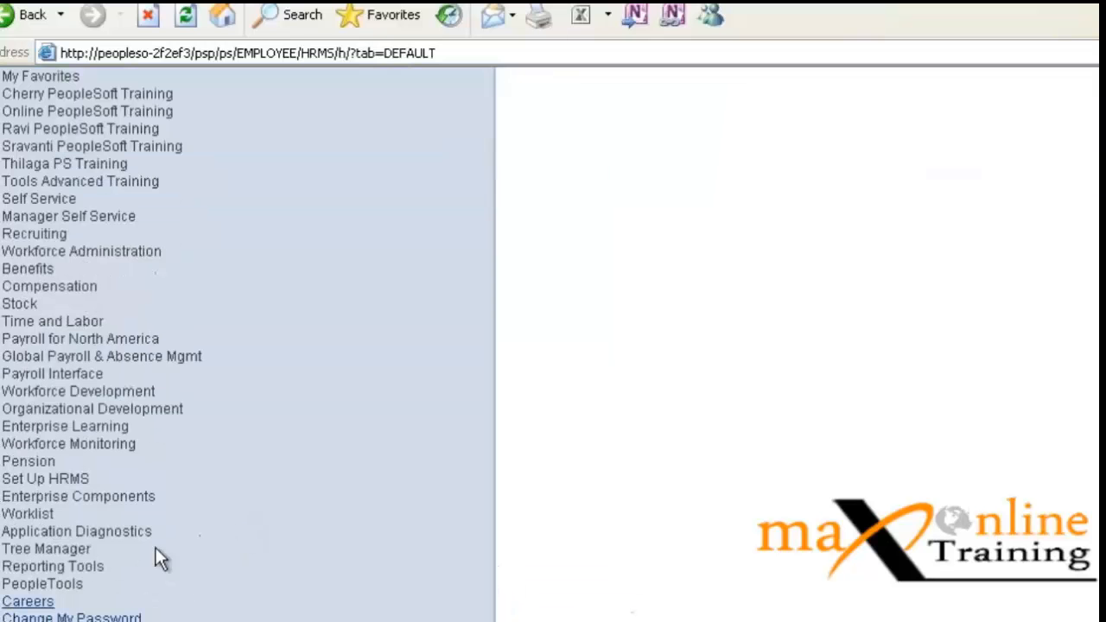
left_click(52, 584)
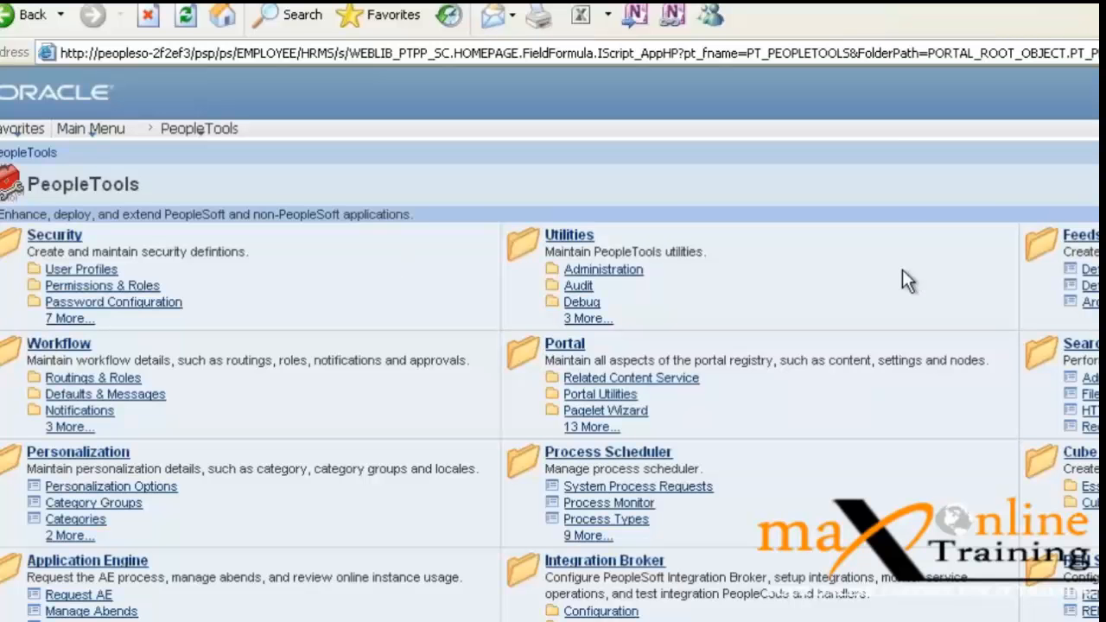
left_click(569, 235)
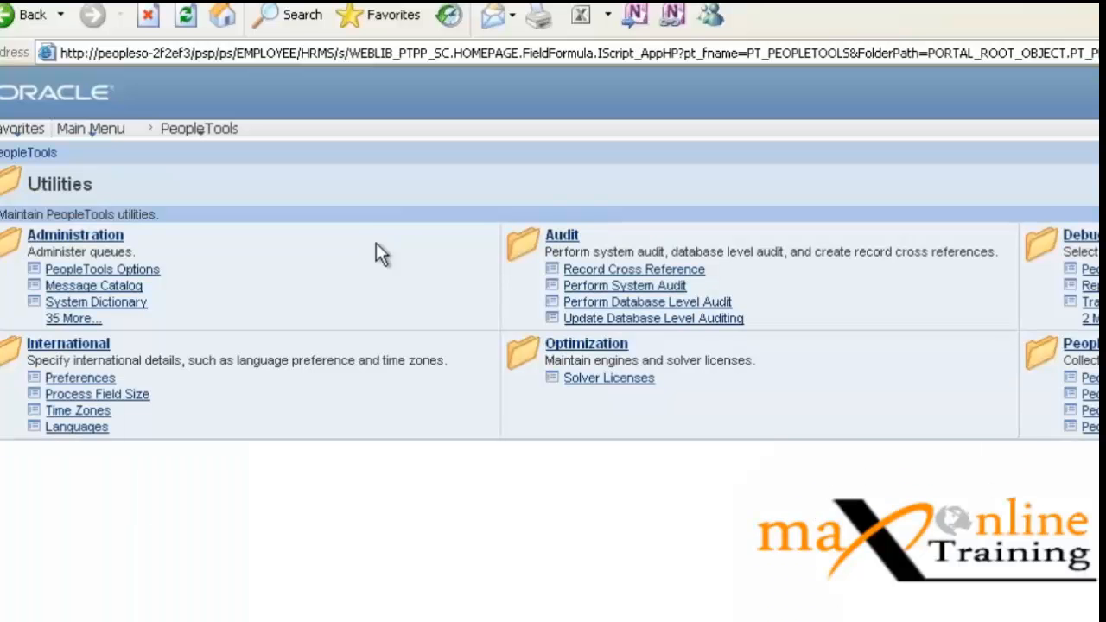
left_click(89, 238)
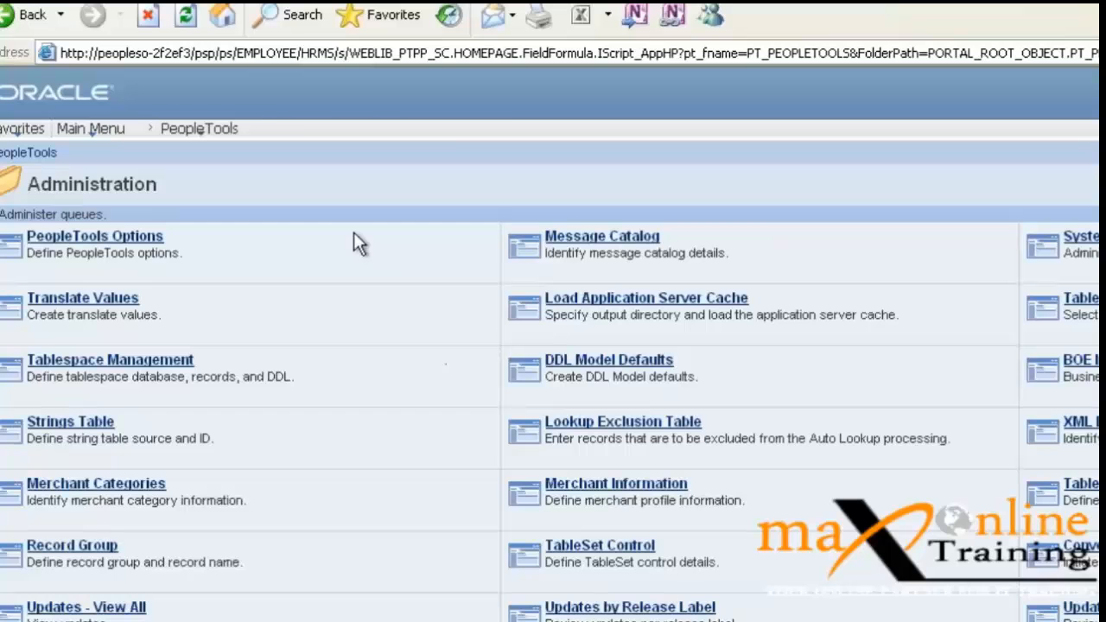
left_click(97, 301)
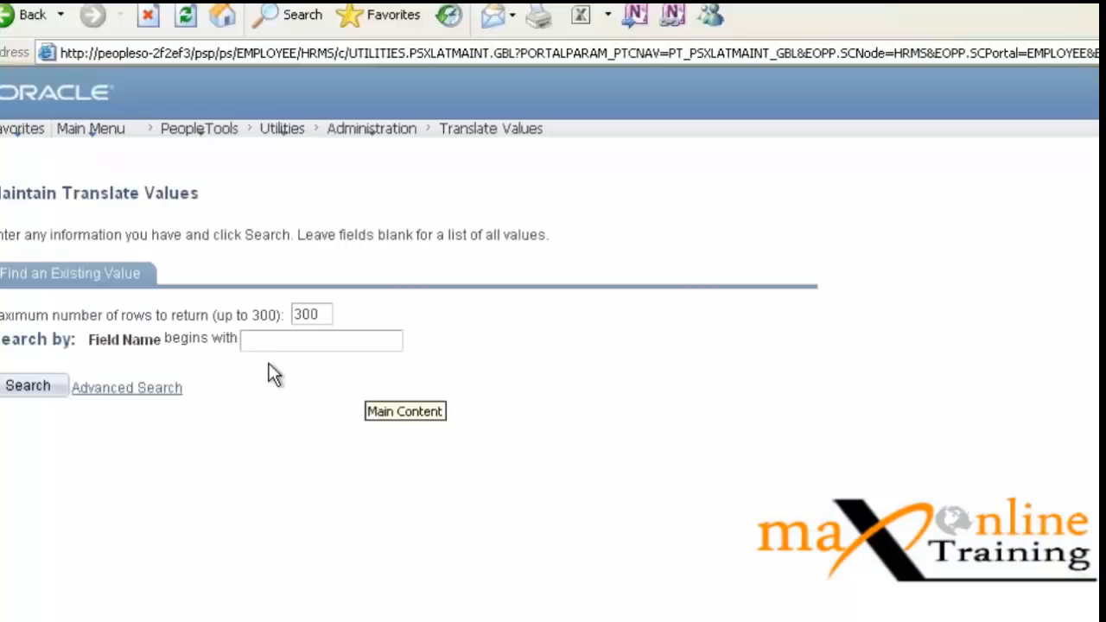
Step: Search for the field name CHE_GENDER and open its translate values for maintenance
type("CHE")
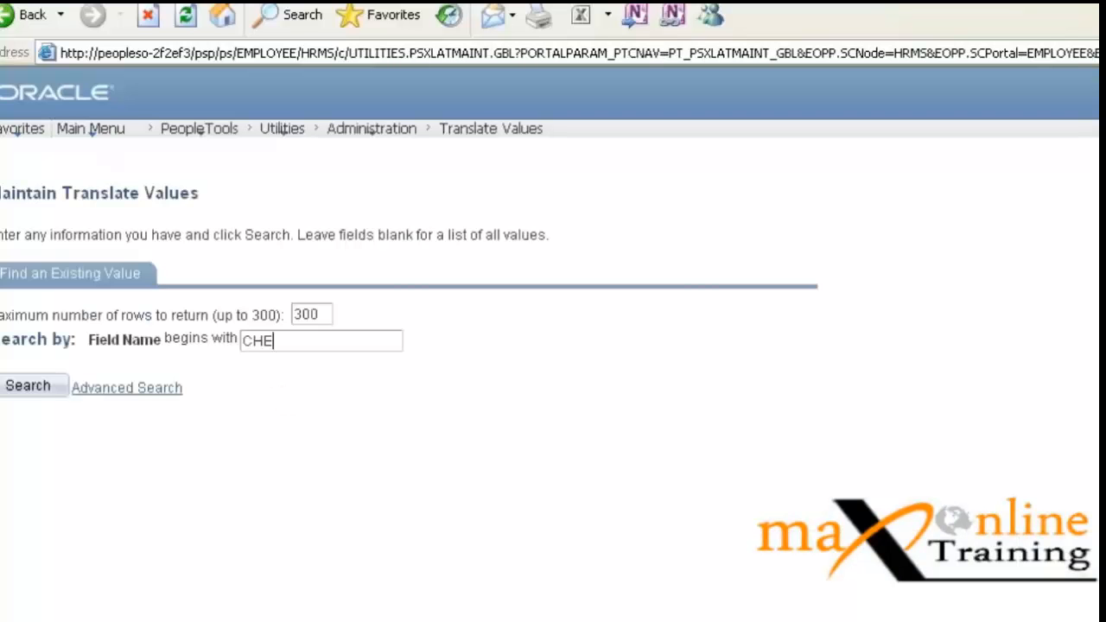
type("_")
key("BackSpace")
type("_GENDER")
key("Return")
Step: Add one row to CHE_GENDER's translate values and enter U as its value, keeping the default effective date and Active status
left_click(733, 367)
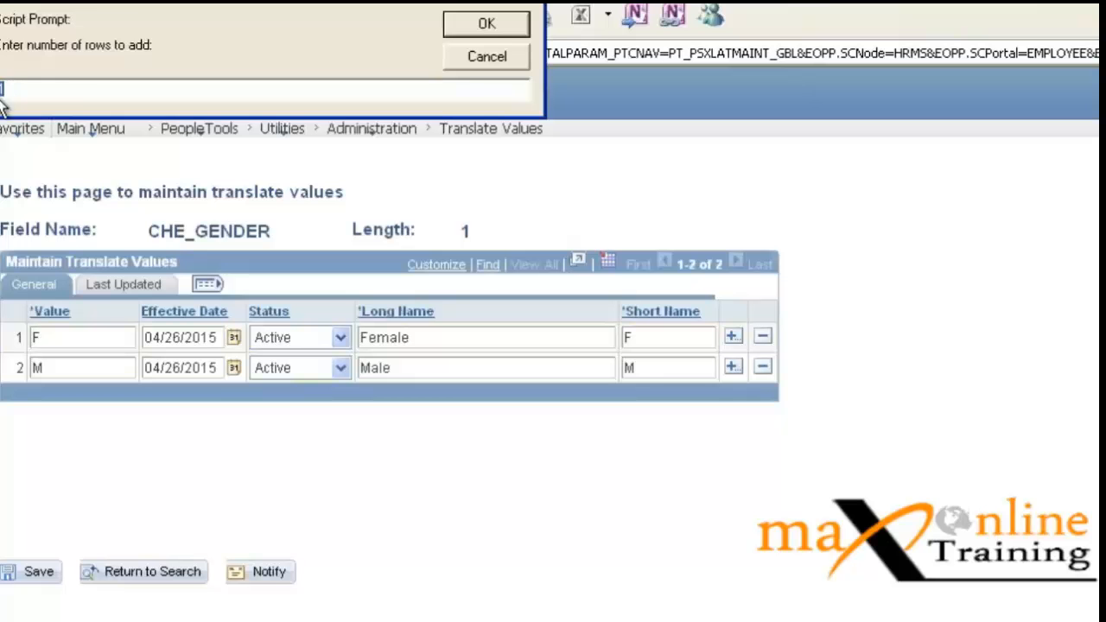
left_click(490, 24)
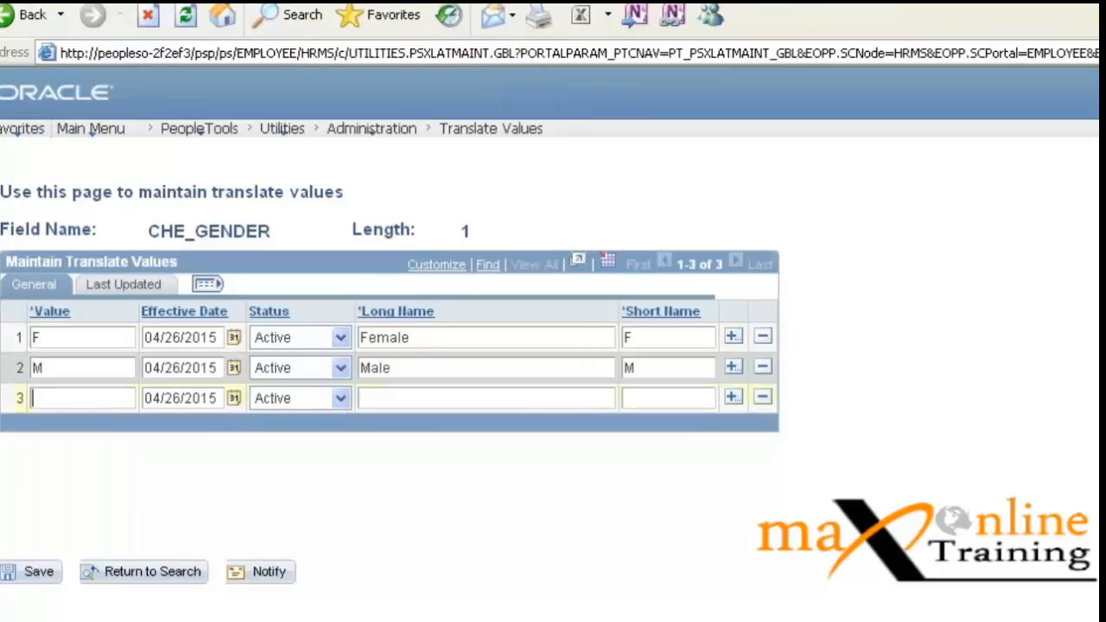
type("u")
left_click_drag(78, 400, 32, 399)
type("U")
key("Tab")
key("Tab")
key("Tab")
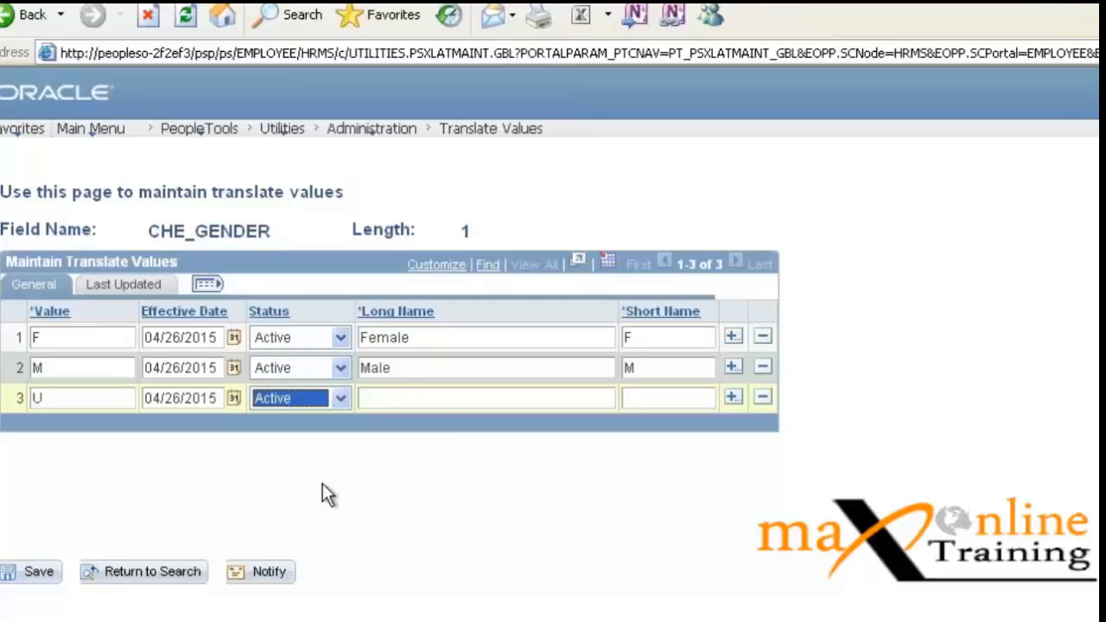
Step: Enter the long name Unknown and short name U for the new translate value, and save the page
key("Tab")
type("Un")
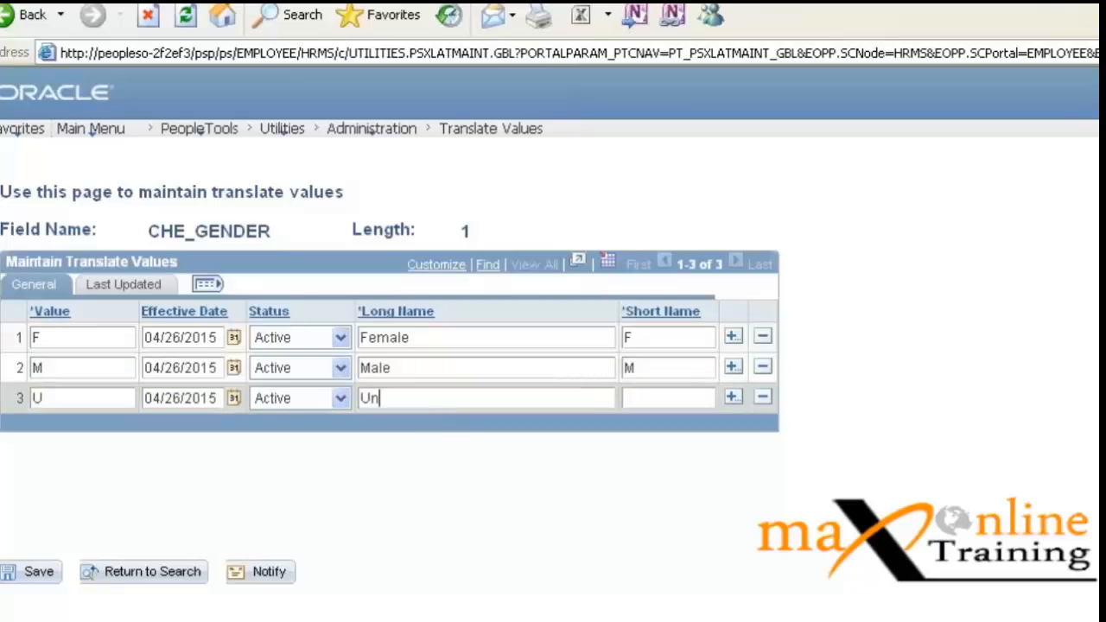
type("known")
key("Tab")
type("U")
left_click(47, 569)
Step: Reopen the employee page from Cherry PeopleSoft Training and review the Gender list's choices without changing the selection
left_click(926, 102)
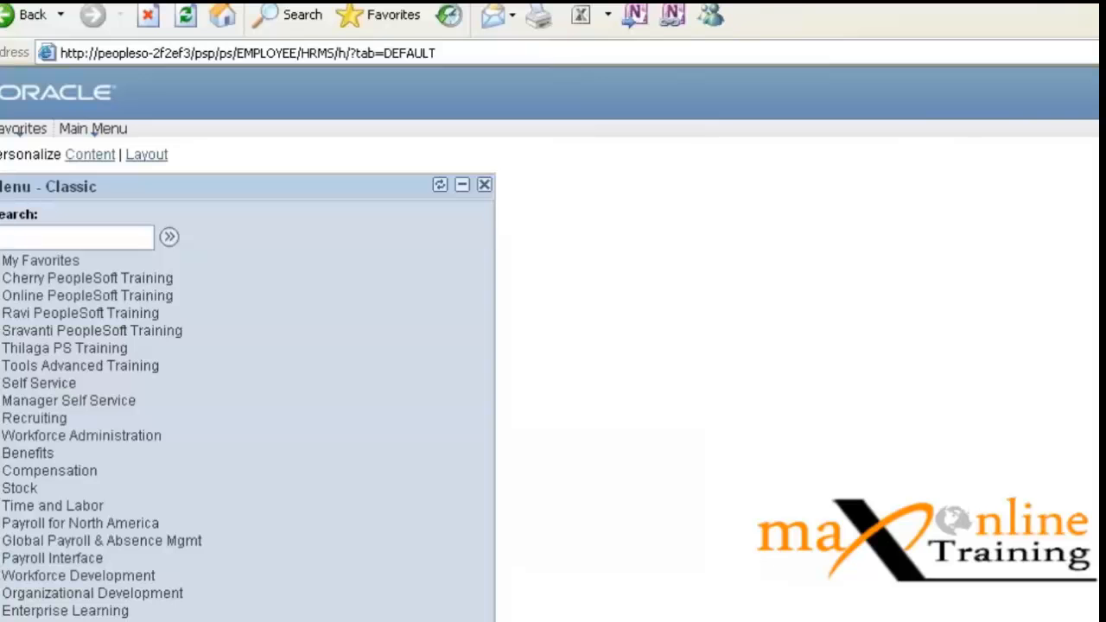
left_click(86, 278)
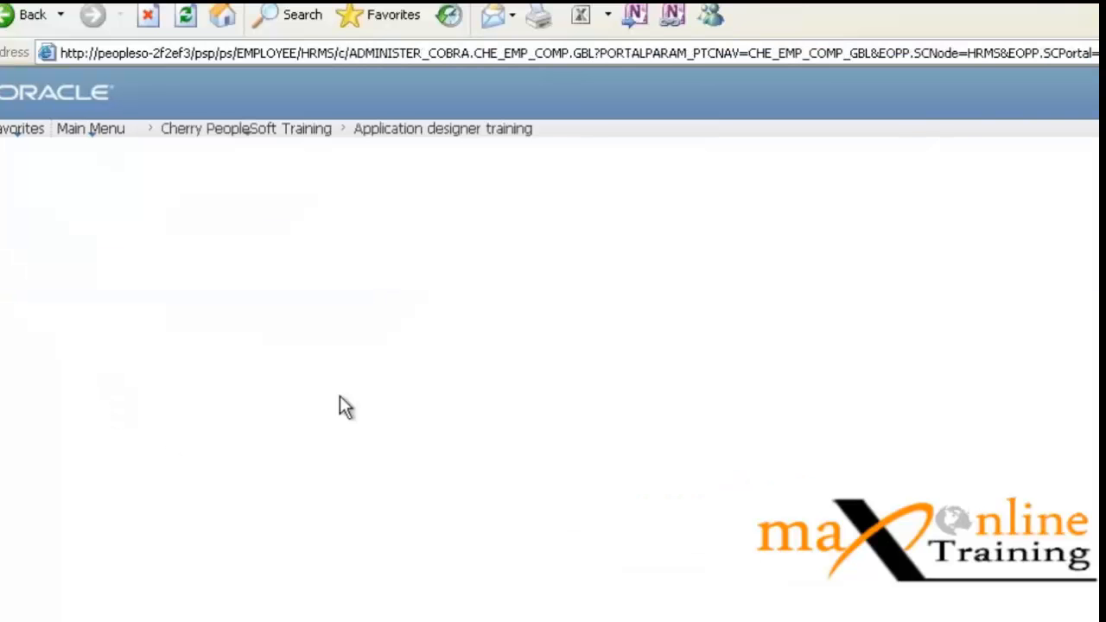
left_click(388, 404)
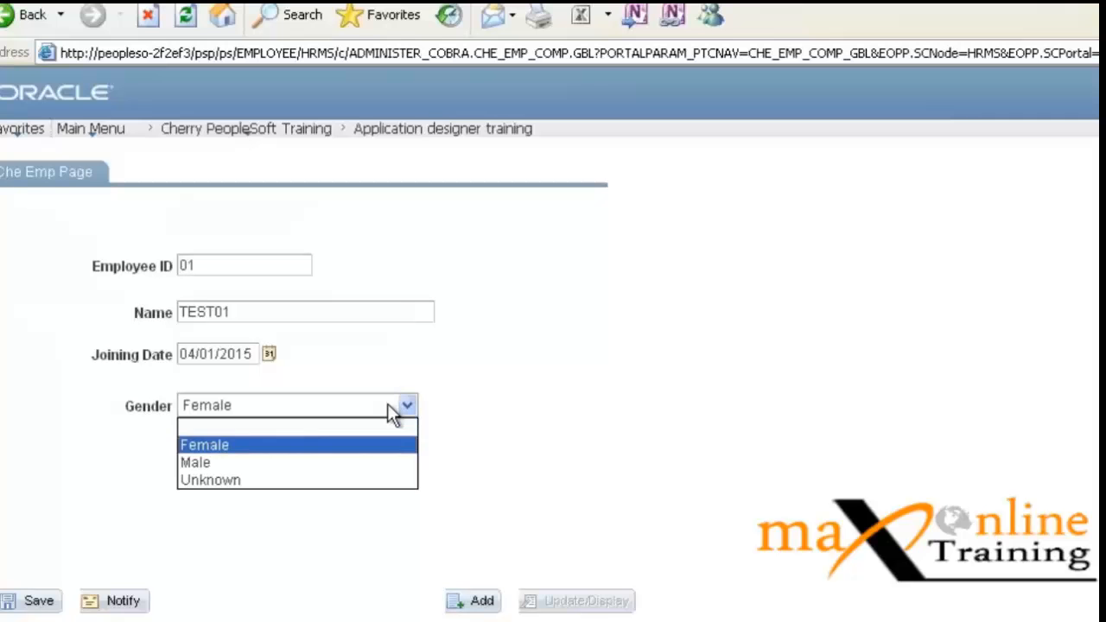
left_click(387, 404)
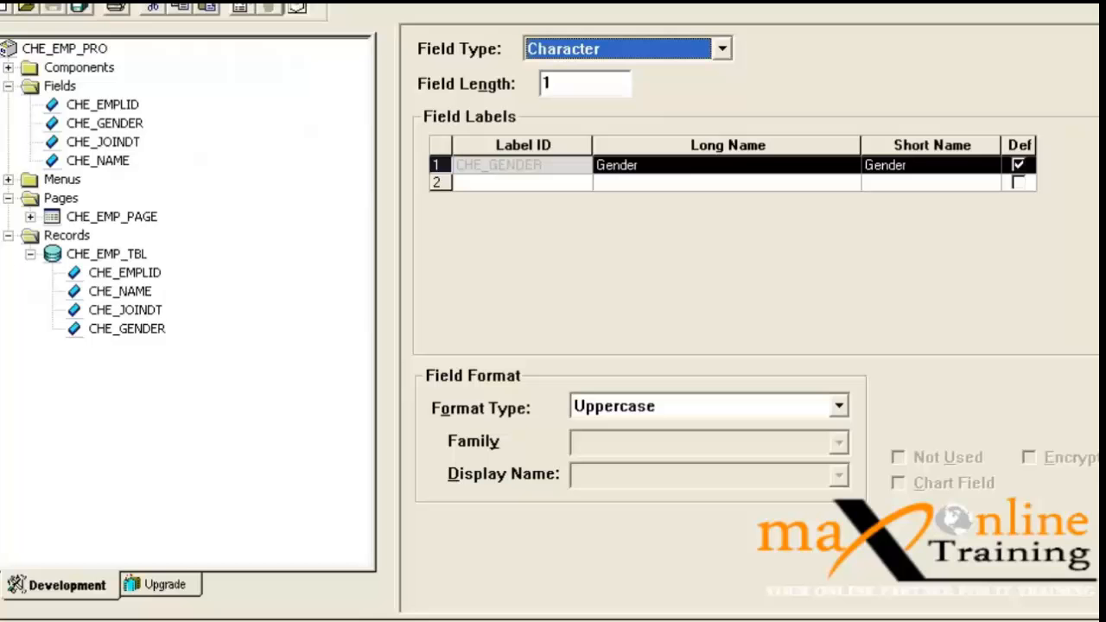
Step: In Application Designer, view the translate values of the already open CHE_GENDER field, and close the open field and page definitions
left_click(242, 8)
left_click(553, 138)
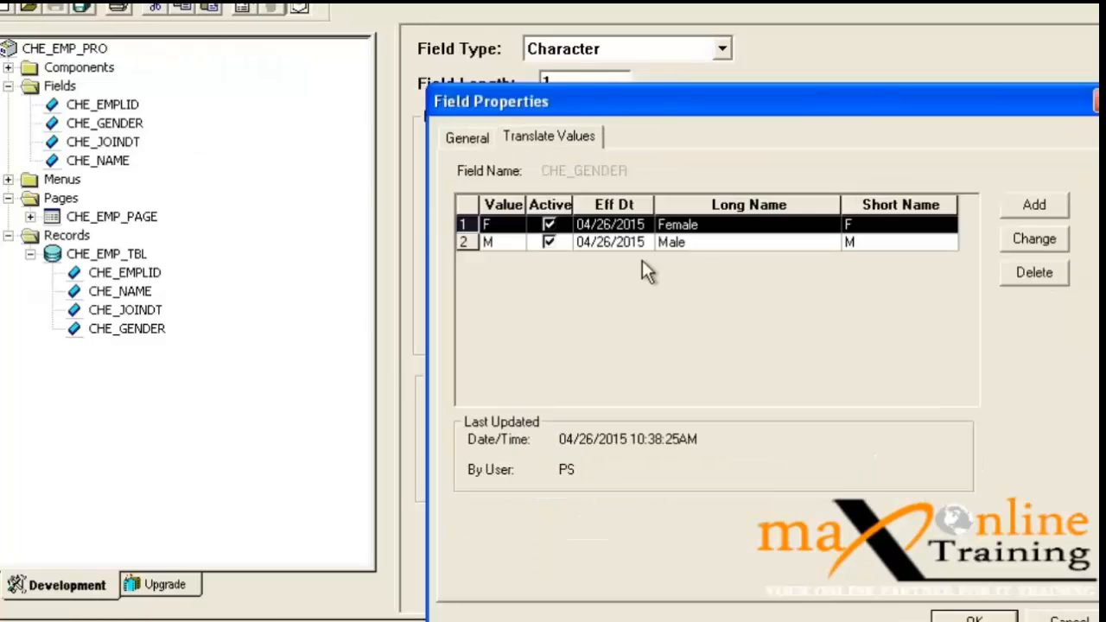
left_click(1098, 101)
key("ctrl+F4")
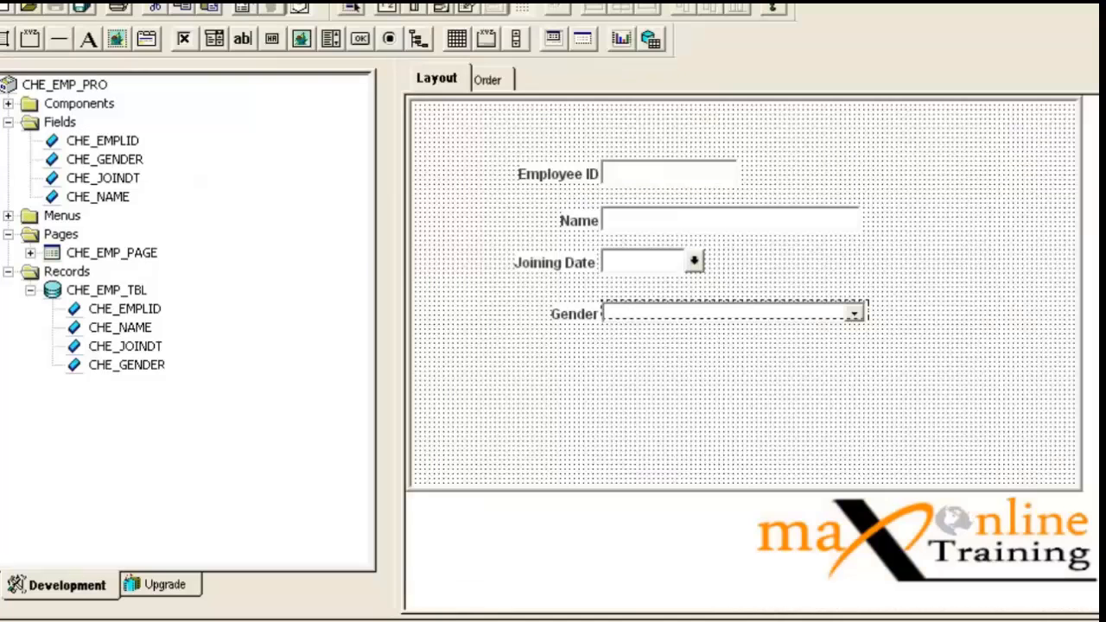
key("ctrl+F4")
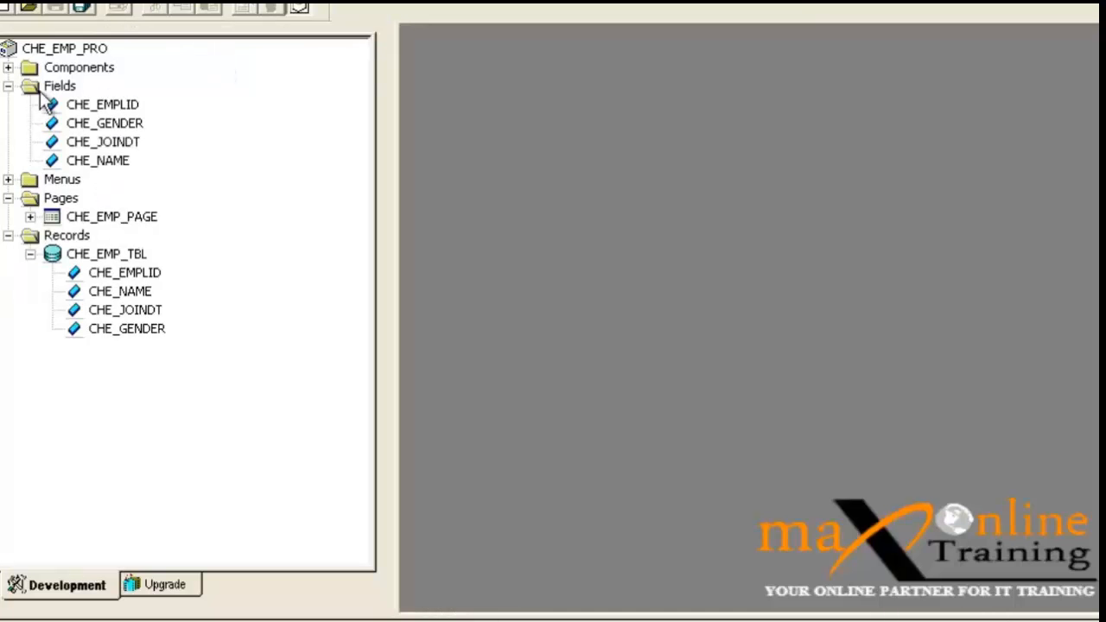
Step: Reopen the CHE_GENDER field from the project, examine its refreshed translate values, and close the definition
double_click(104, 123)
double_click(793, 213)
left_click(243, 8)
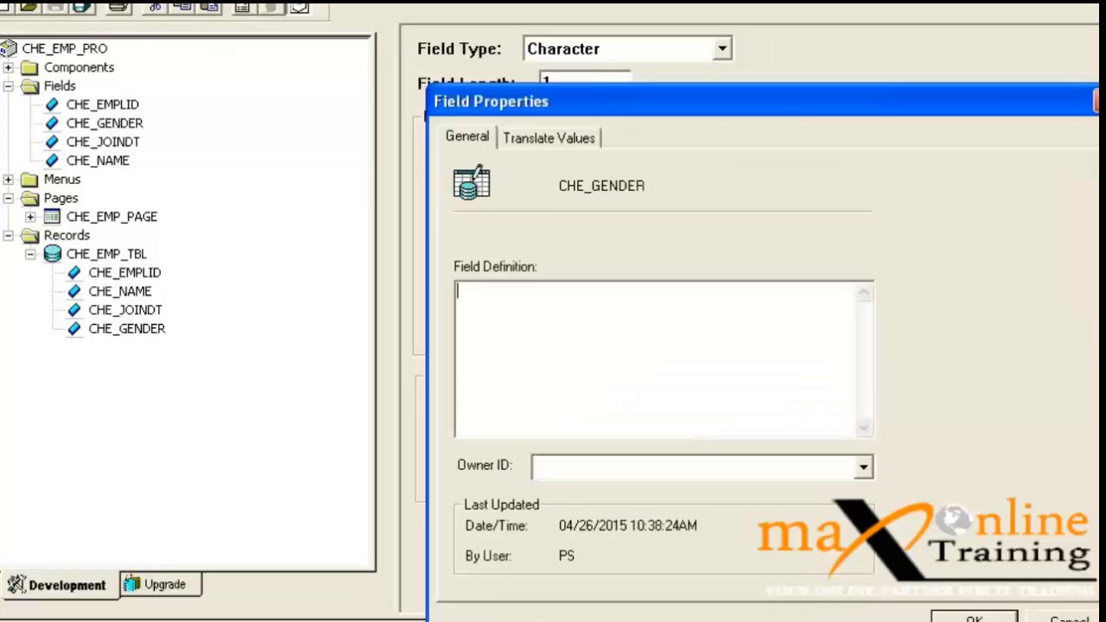
left_click(558, 143)
left_click(517, 260)
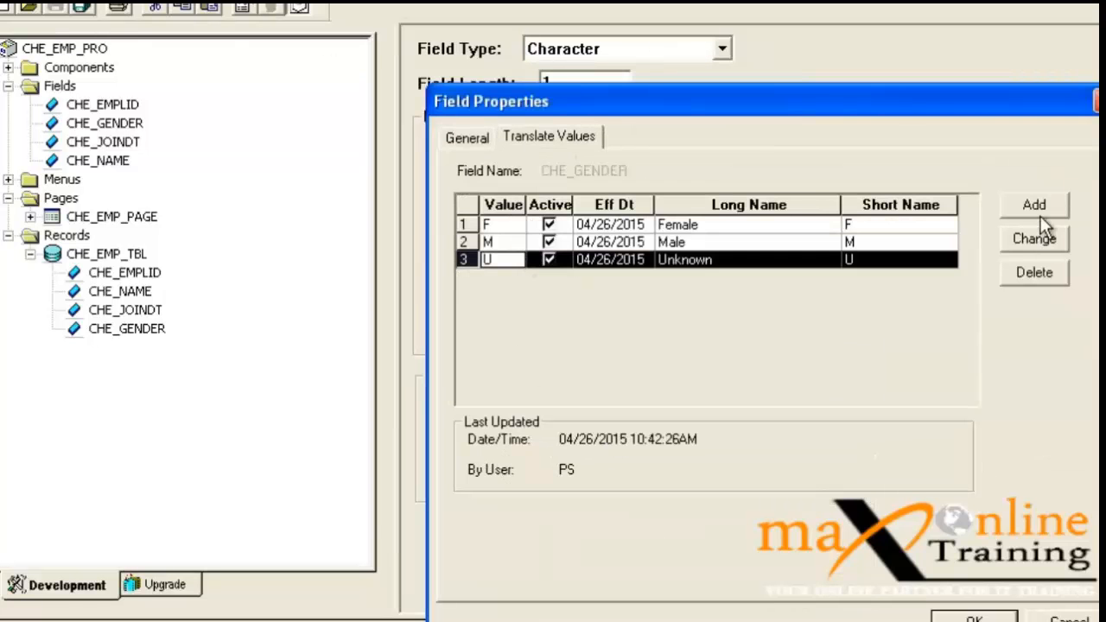
left_click(1100, 102)
key("ctrl+F4")
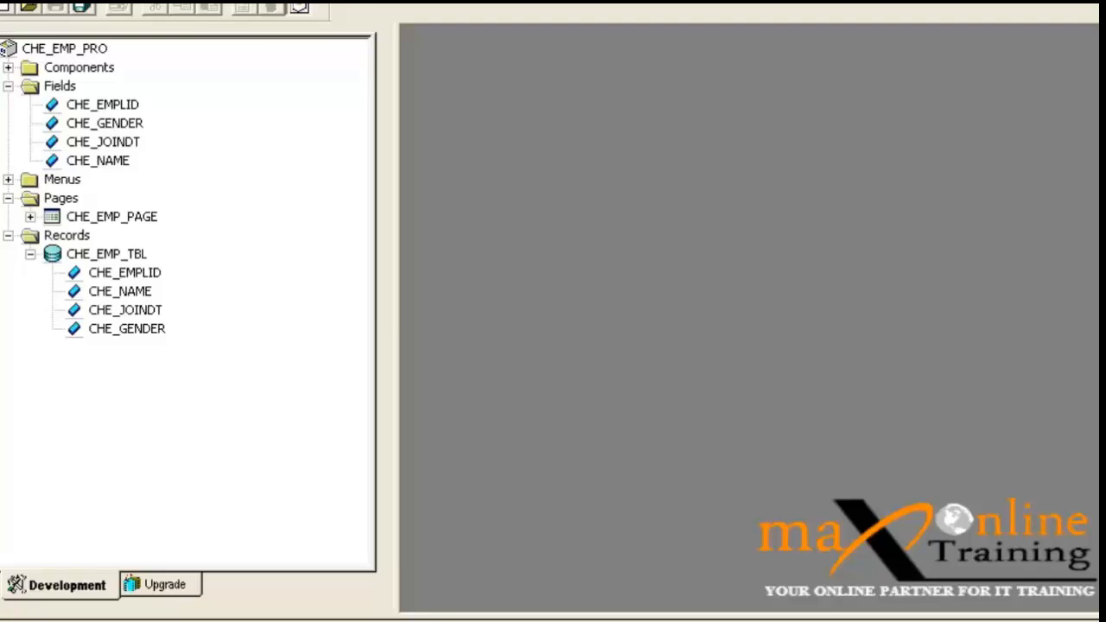
Step: Switch to the browser's employee page, set Gender to Unknown for employee 01, and save the record
key("alt+Tab")
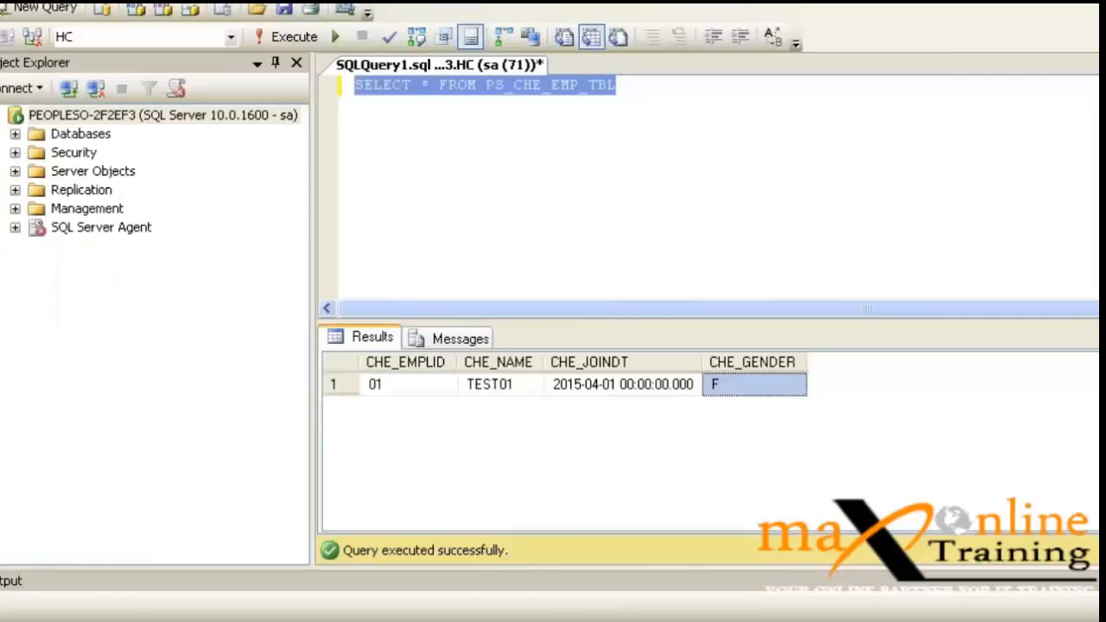
key("alt+Tab")
double_click(180, 270)
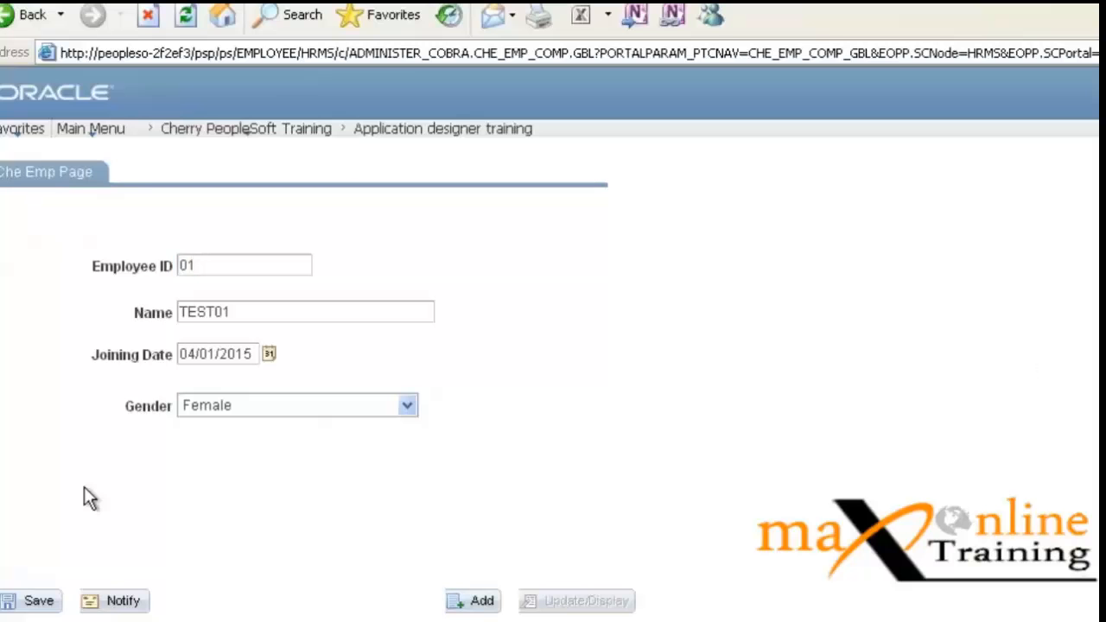
left_click(372, 414)
left_click(283, 462)
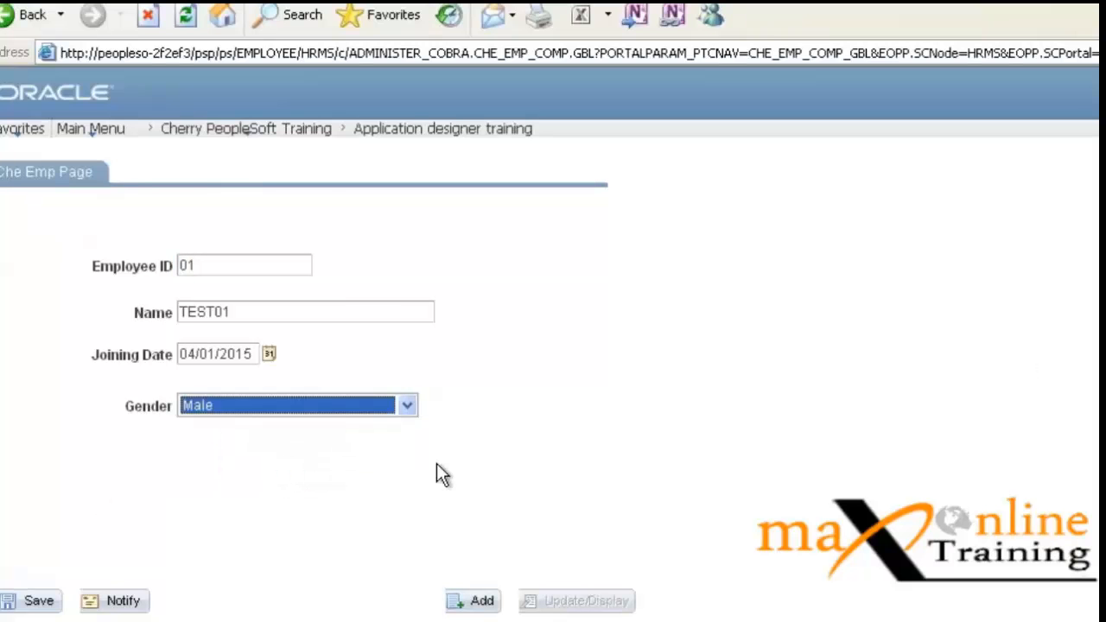
left_click(312, 402)
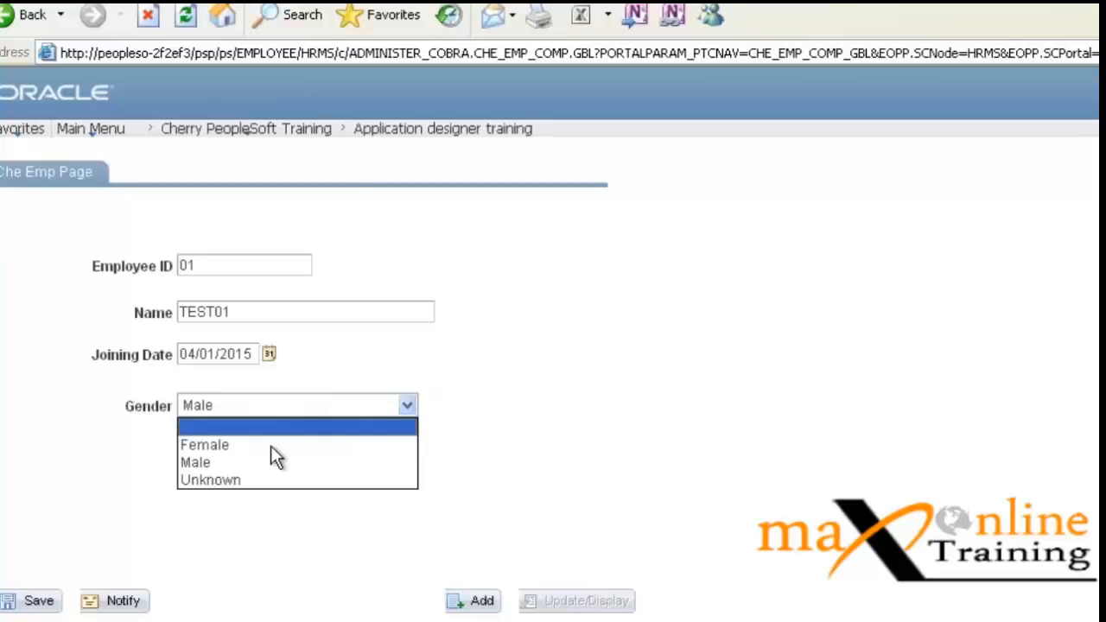
left_click(229, 480)
left_click(36, 601)
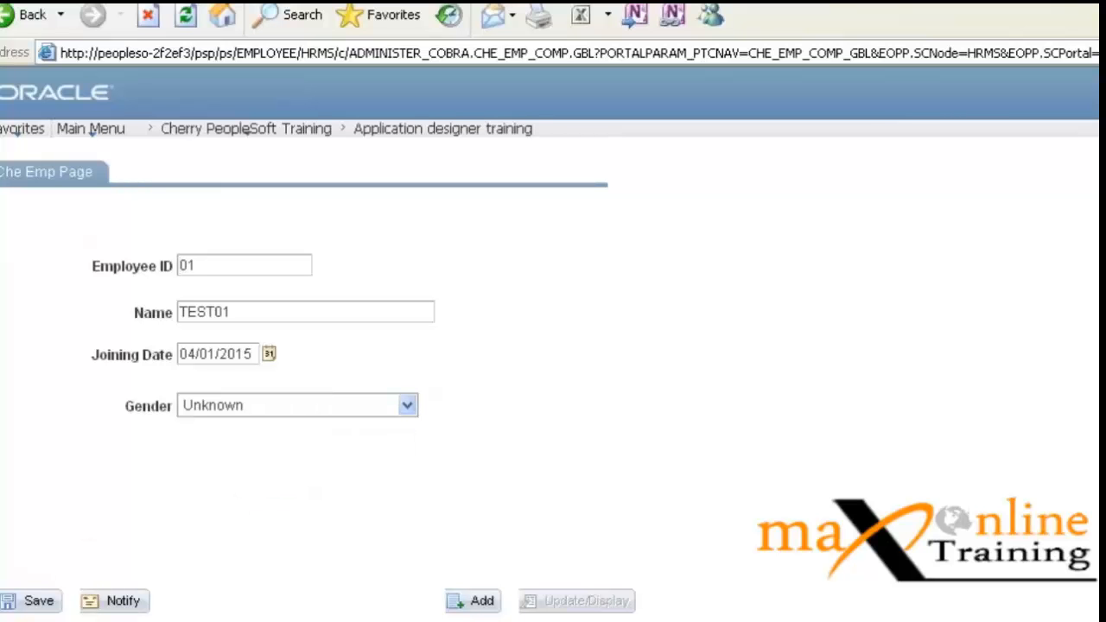
Step: Rerun the PS_CHE_EMP_TBL query in SQL Server Management Studio and inspect the stored CHE_GENDER value for employee 01
key("alt+Tab")
key("F5")
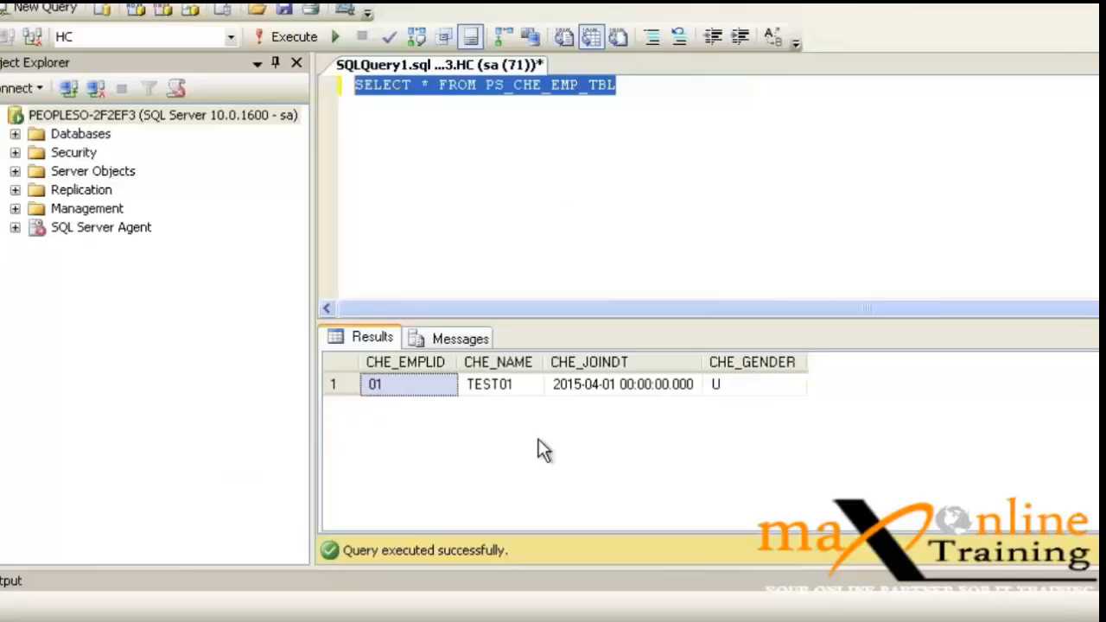
left_click(746, 389)
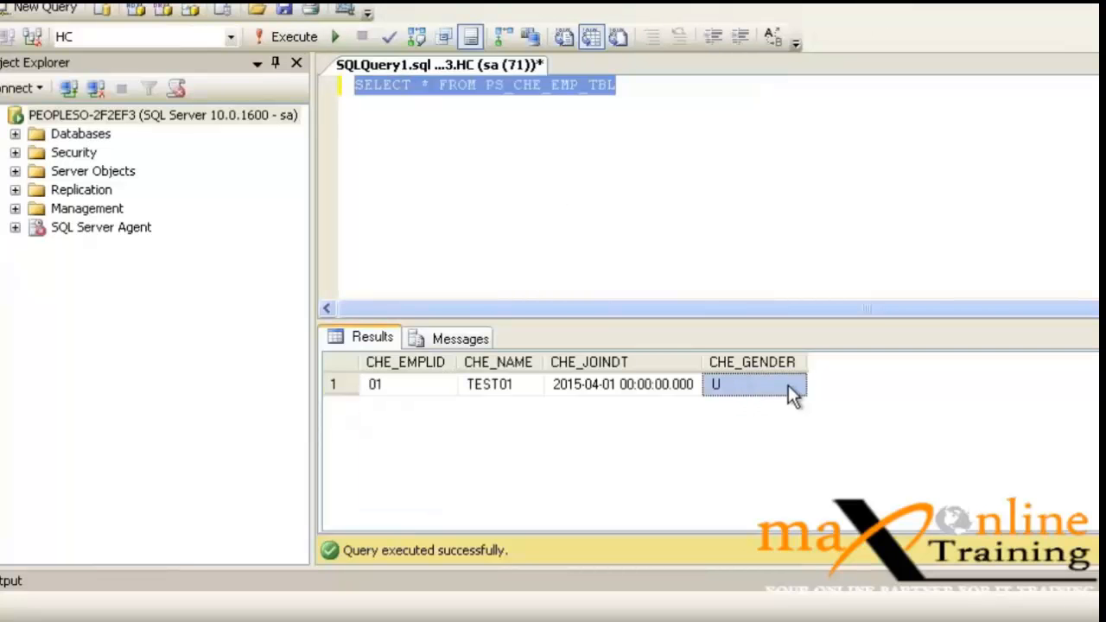
left_click(394, 388)
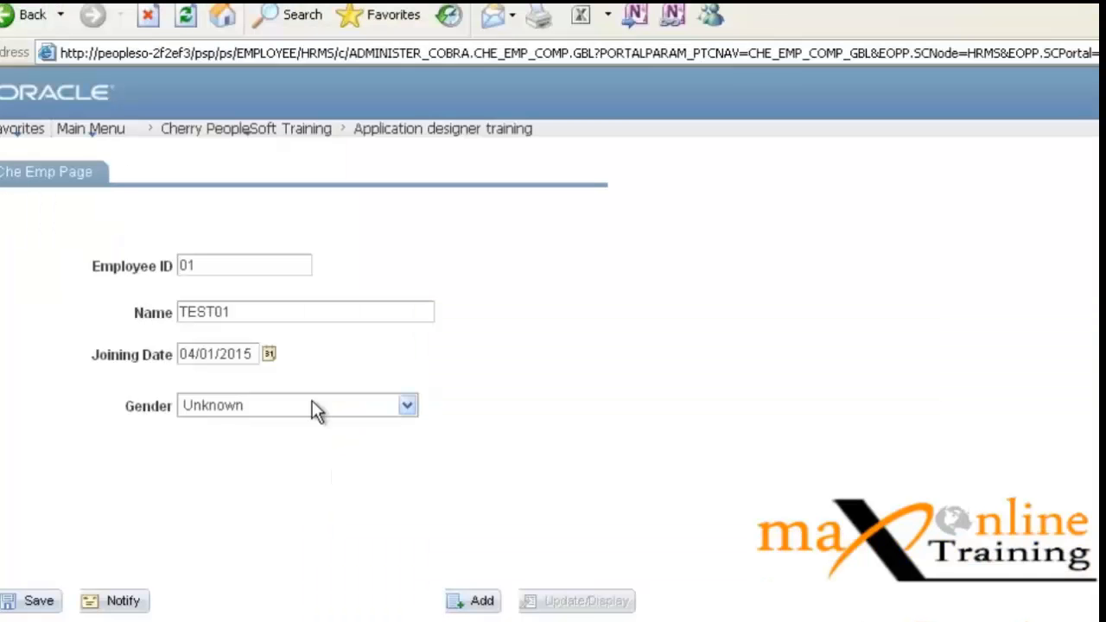
Step: Back on the browser's employee page, review the Gender choices and select the blank entry for employee 01
left_click(309, 400)
left_click(310, 397)
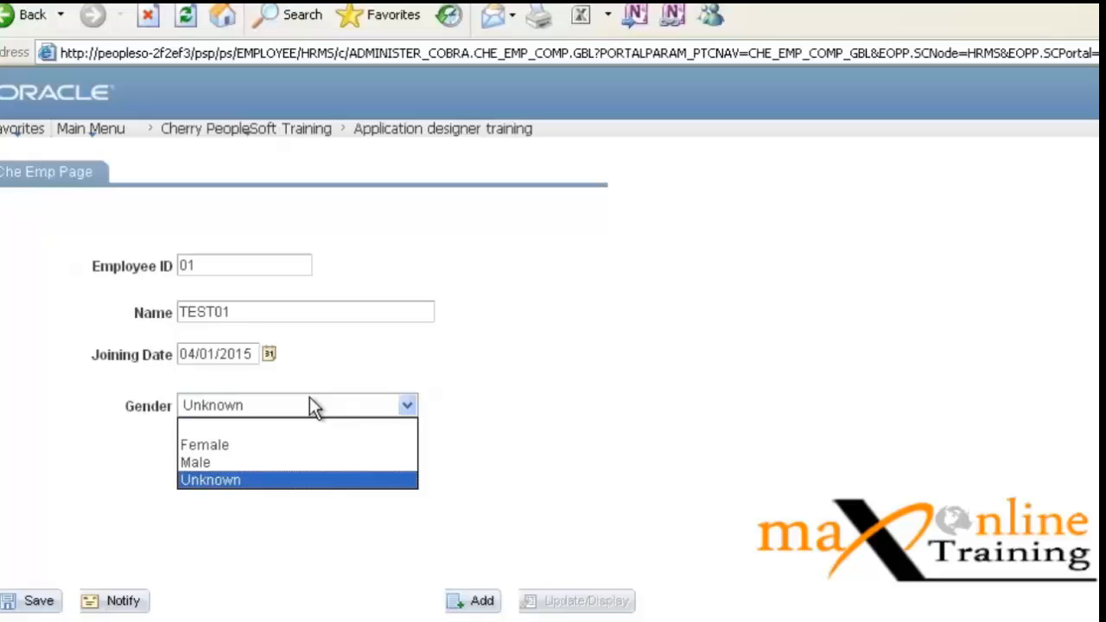
left_click(310, 428)
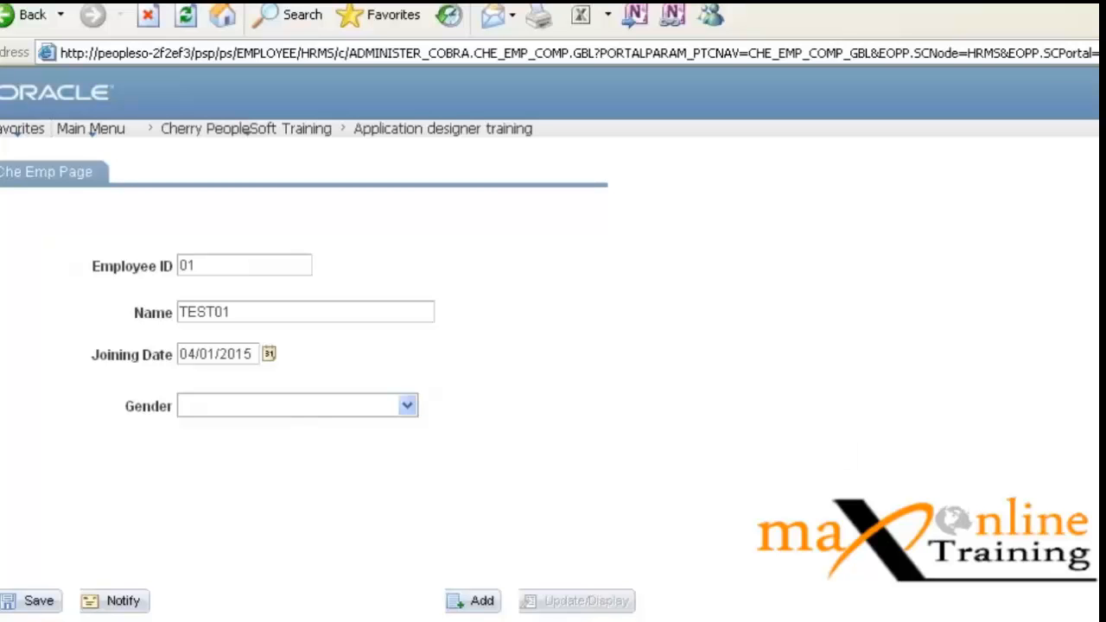
Step: Add blank lines below the length note in Notepad, and return to the employee query in SQL Server Management Studio
key("alt+Tab")
left_click(524, 583)
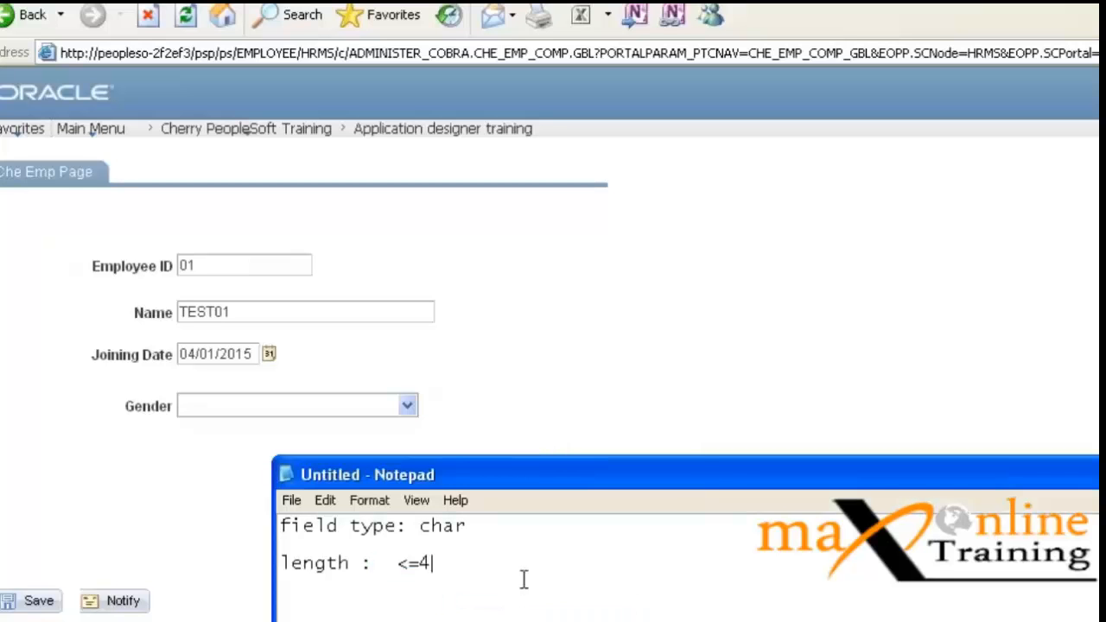
key("Return")
key("Return")
key("Return")
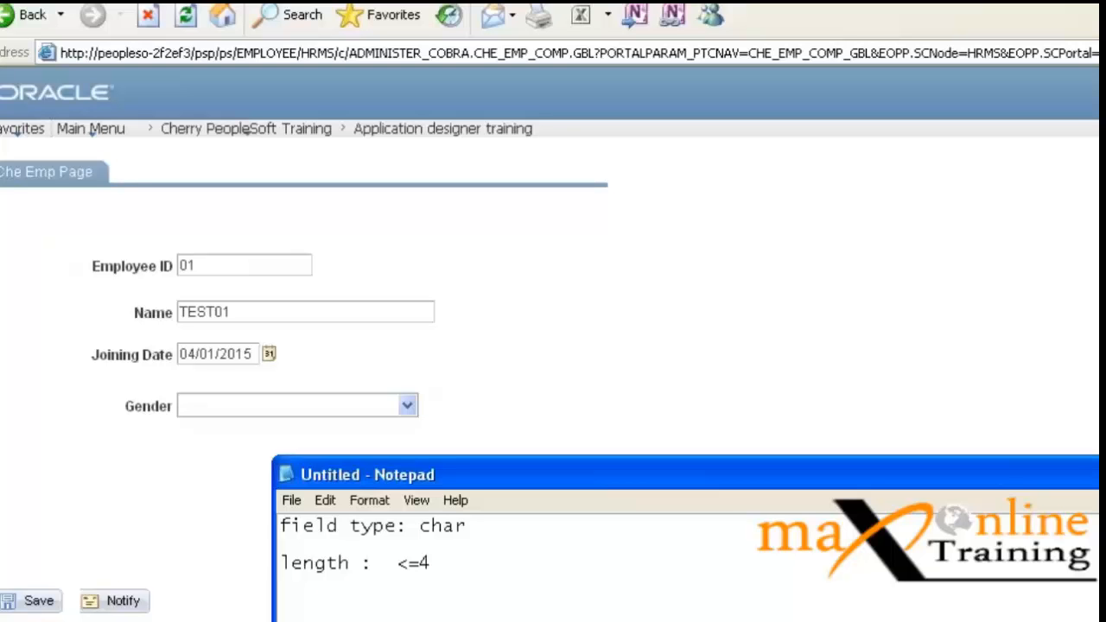
left_click(524, 619)
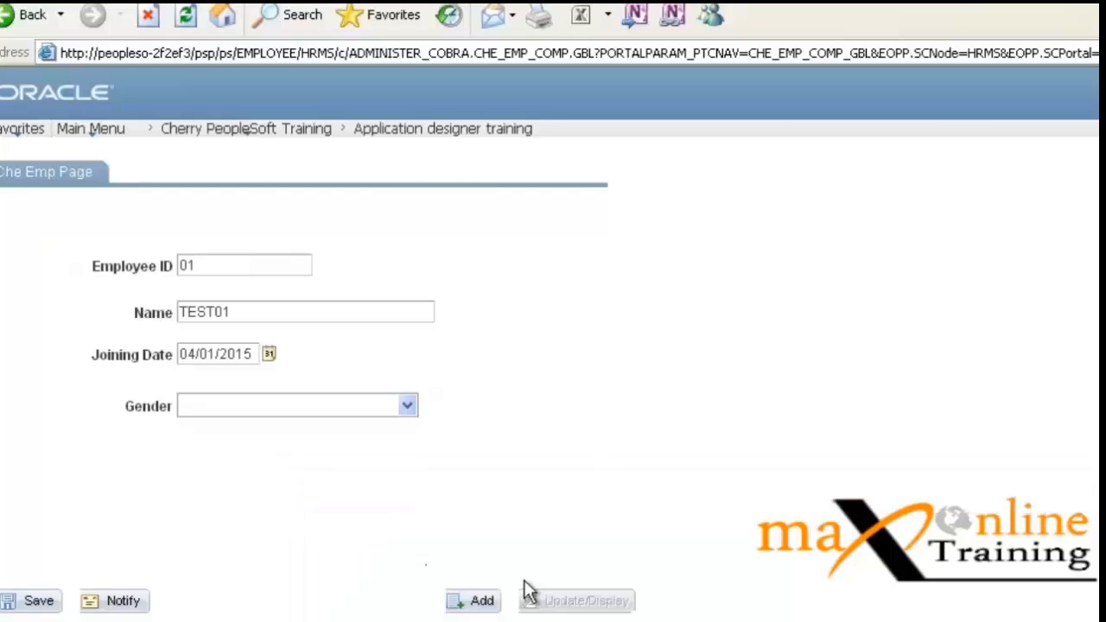
left_click(536, 620)
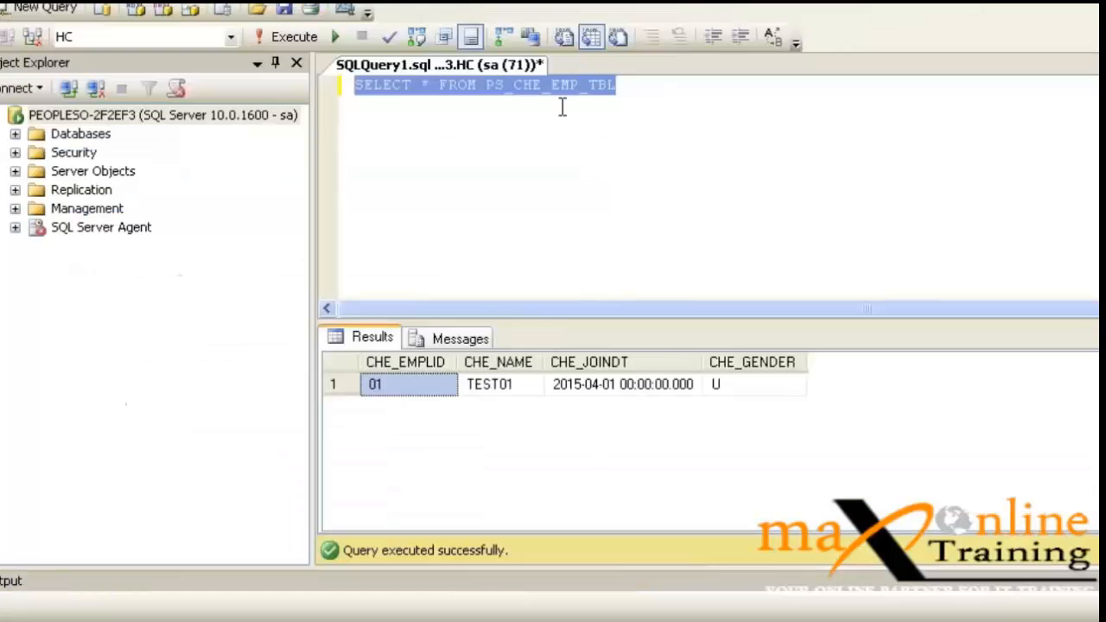
Step: Below the employee query, add SELECT * FROM PSXLATITEM WHERE FIELDNAME = 'CHE_GENDER' and run only that statement
left_click(672, 87)
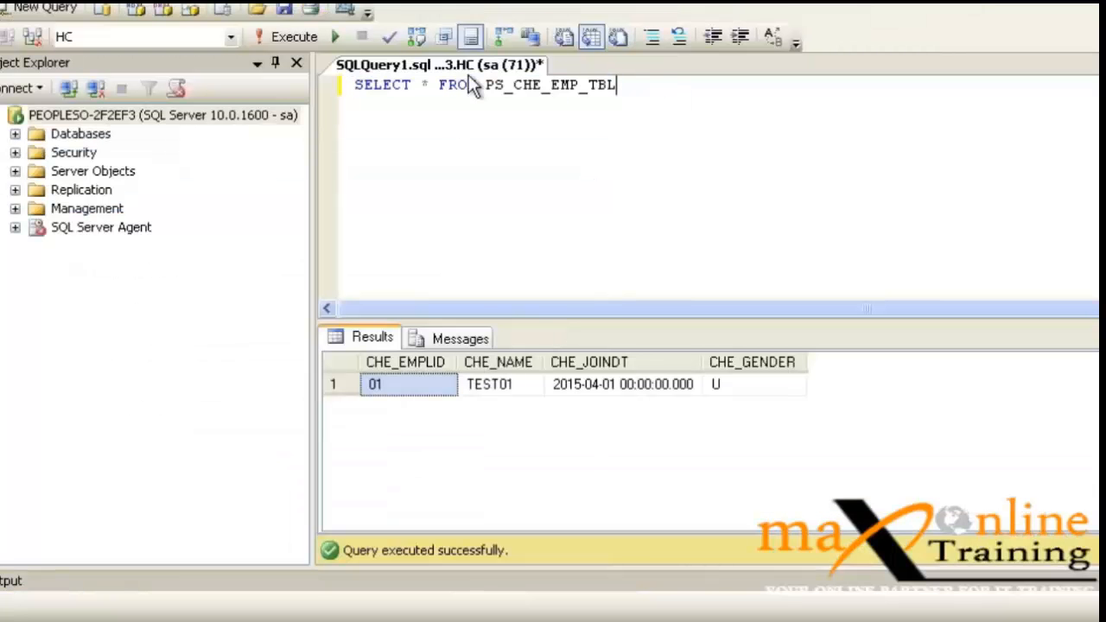
key("Return")
key("Return")
type("SELECT ")
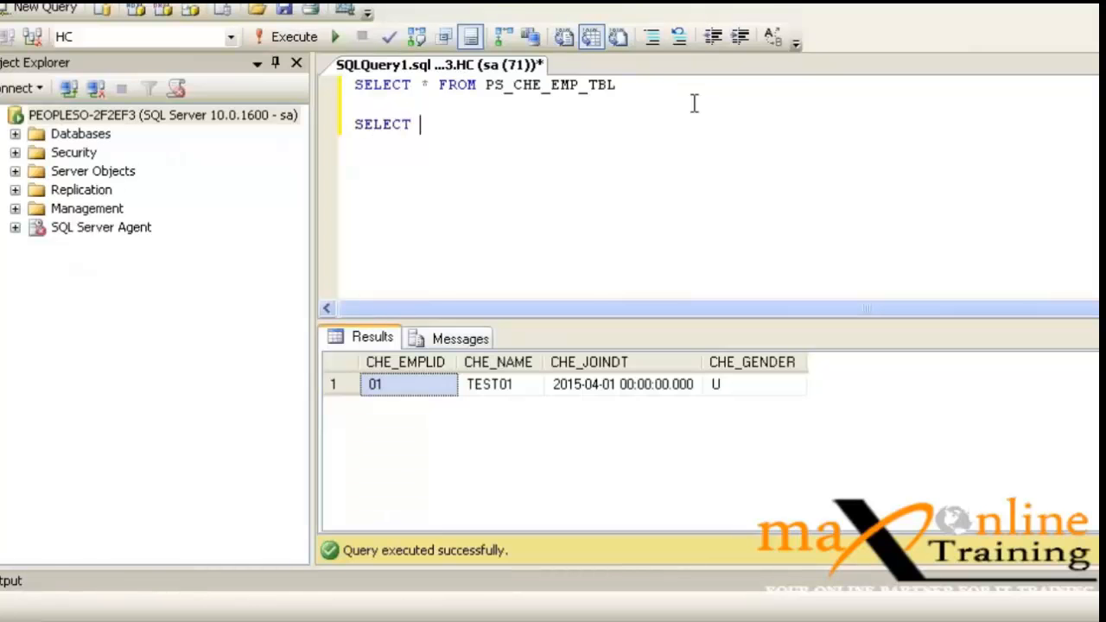
type("* FROM PSXLATITEM")
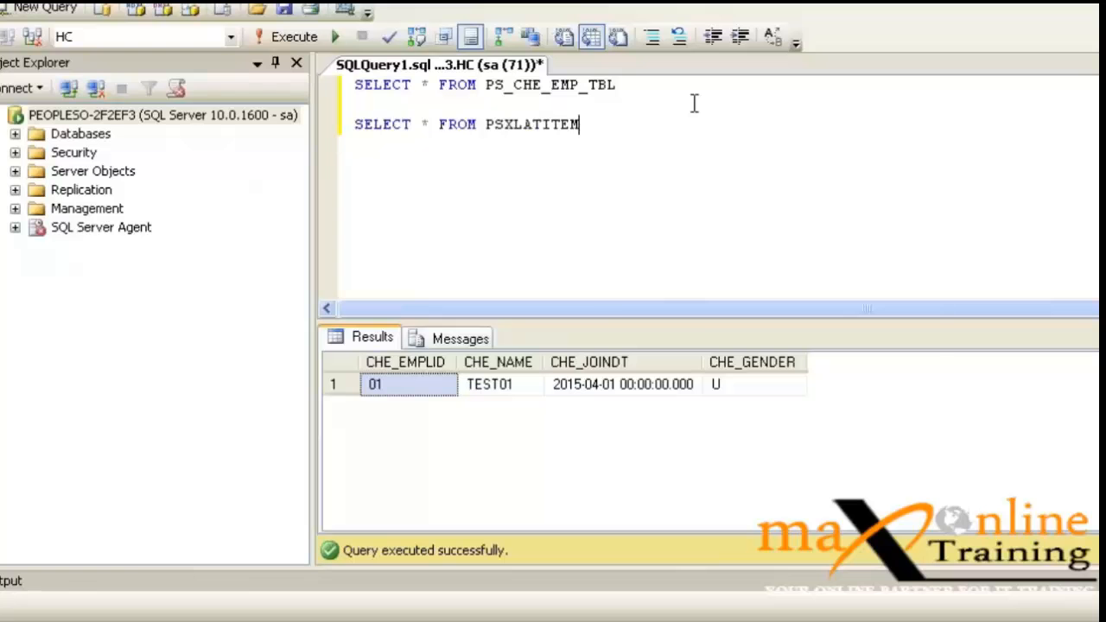
type(" WHERE F")
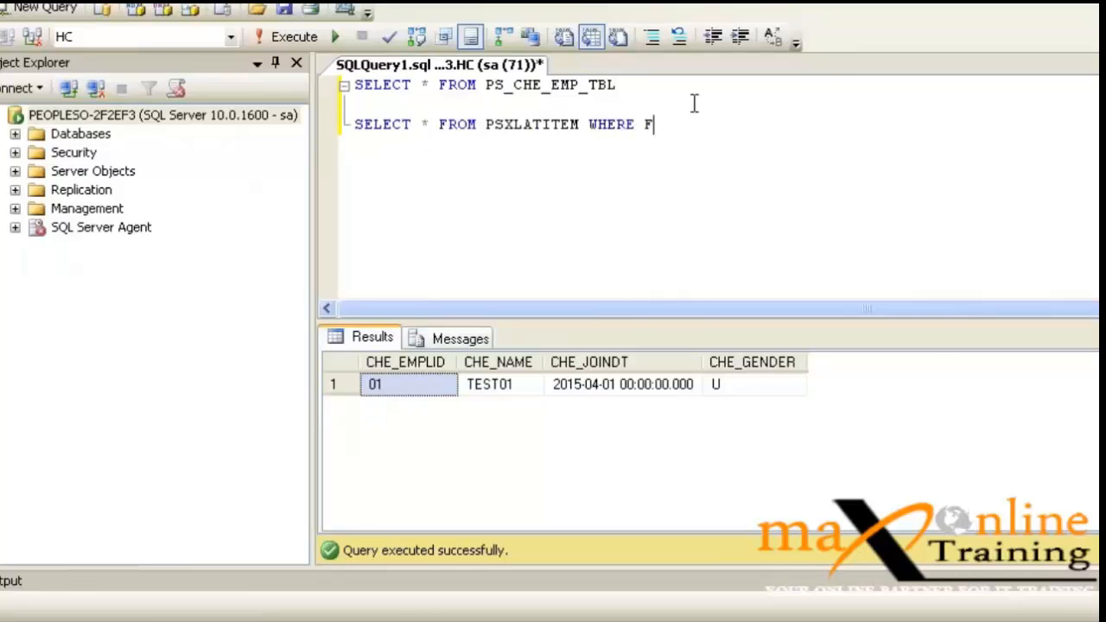
type("IELDNAM")
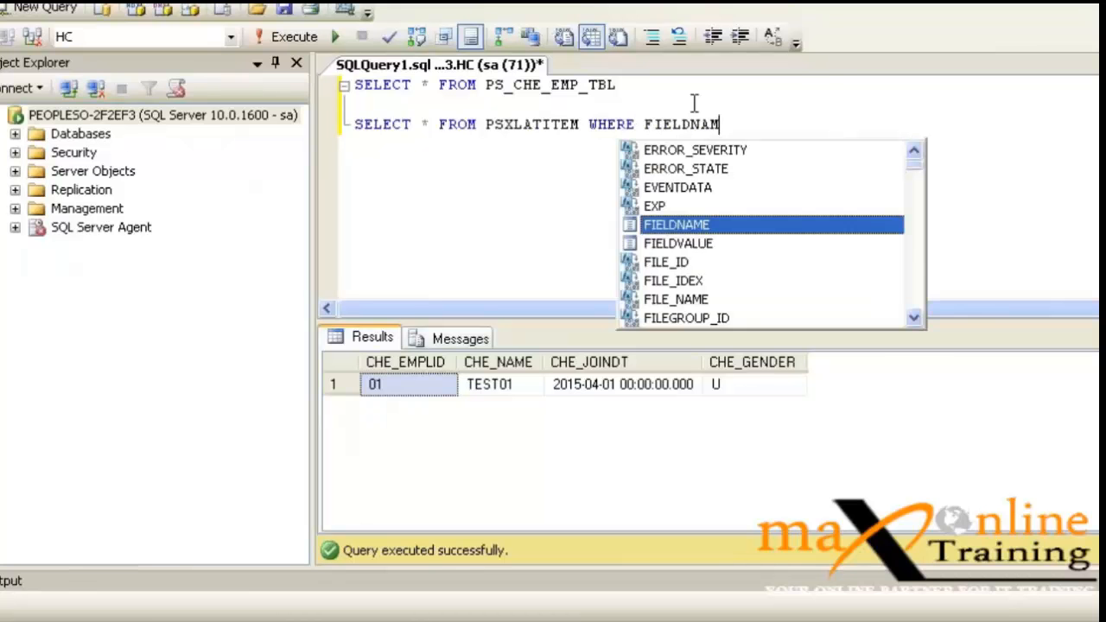
type("E = 'CHE")
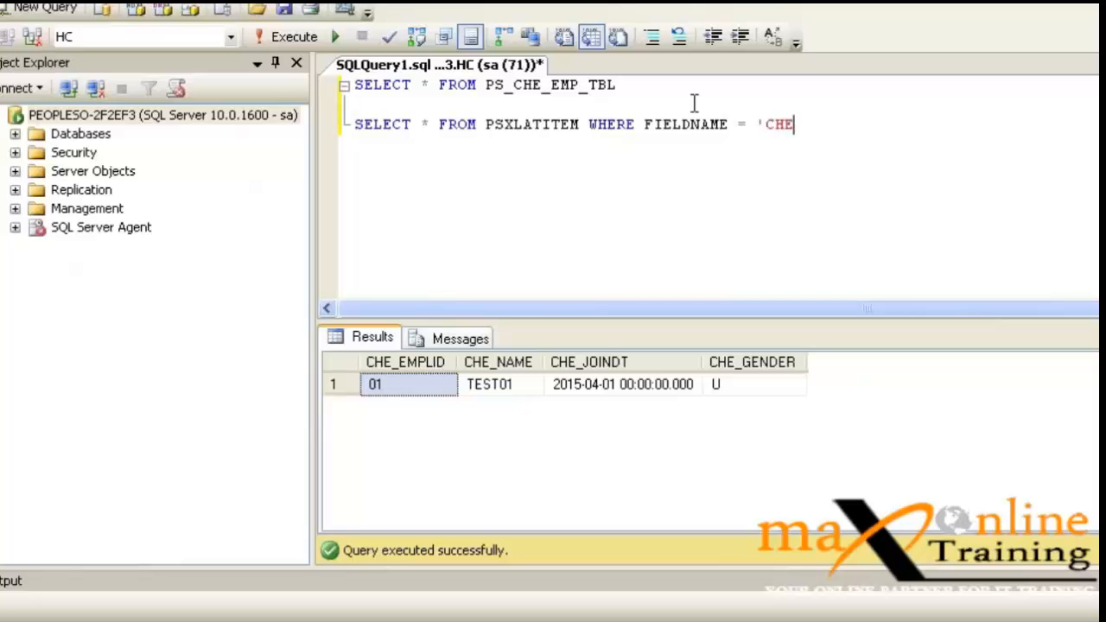
type("_GENDER'")
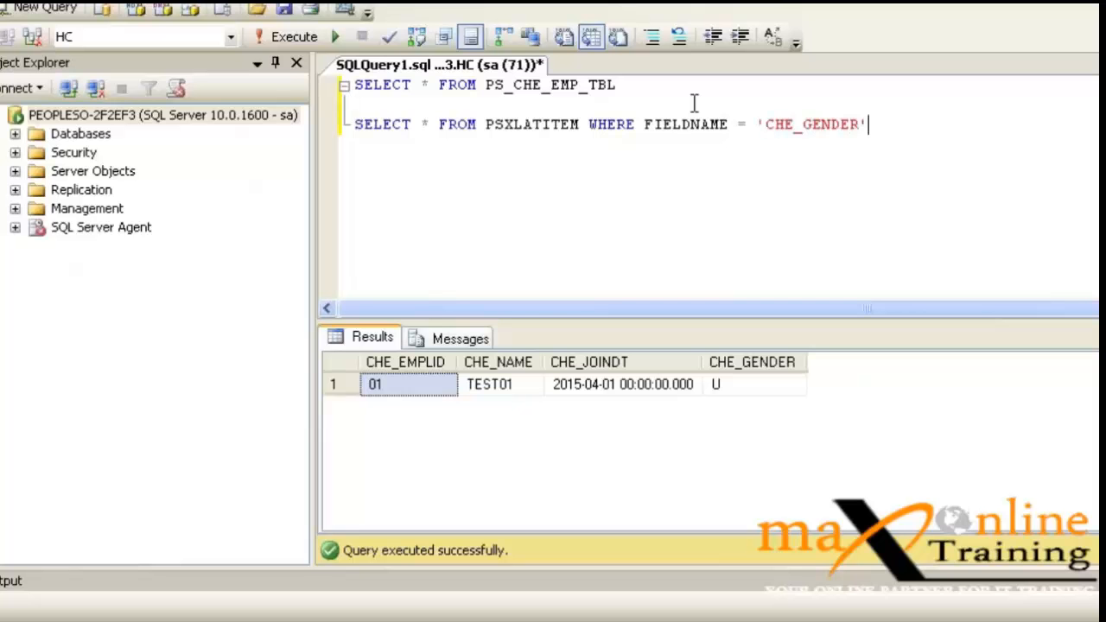
key("shift+Home")
left_click(289, 36)
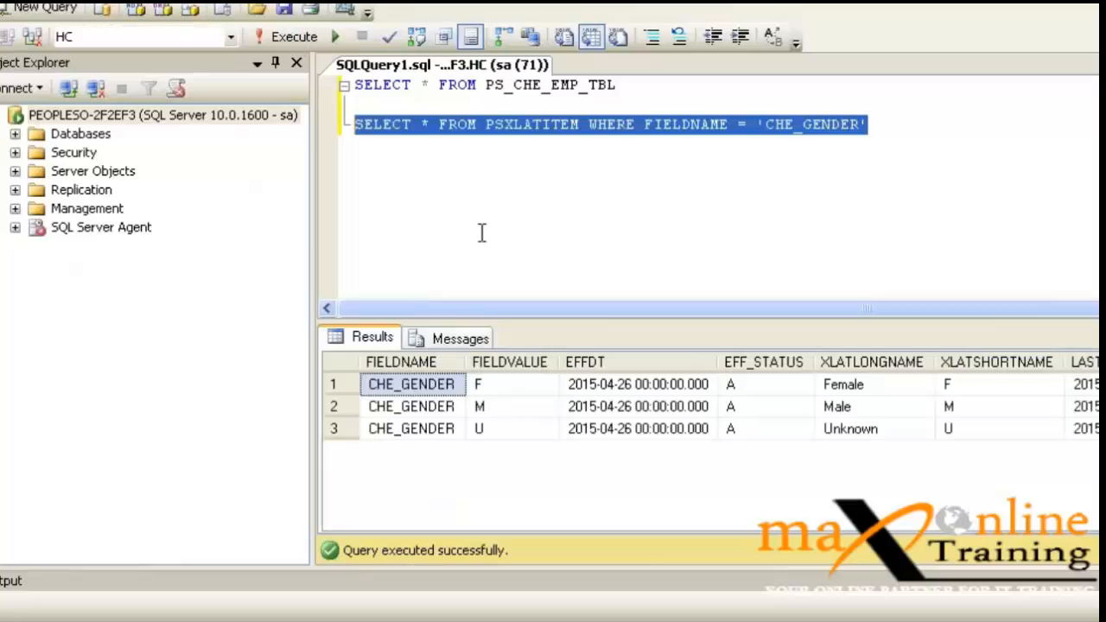
Step: Examine the returned CHE_GENDER rows and the PSXLATITEM table name, and collapse the CHE_EMP_TBL record in Application Designer
left_click(504, 424)
left_click_drag(430, 387, 1098, 436)
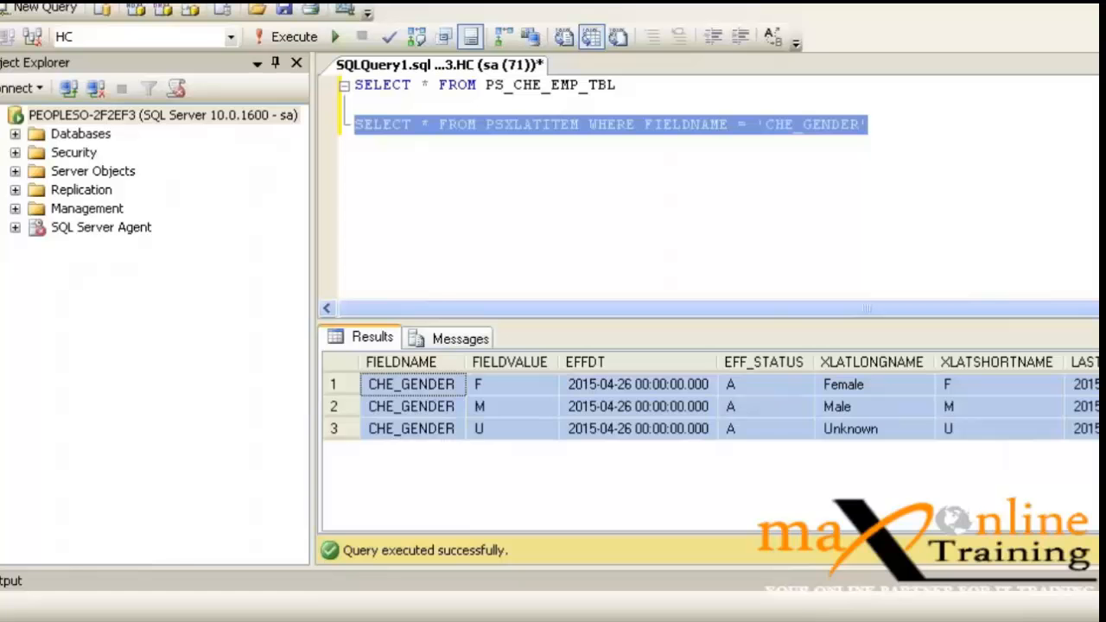
double_click(488, 125)
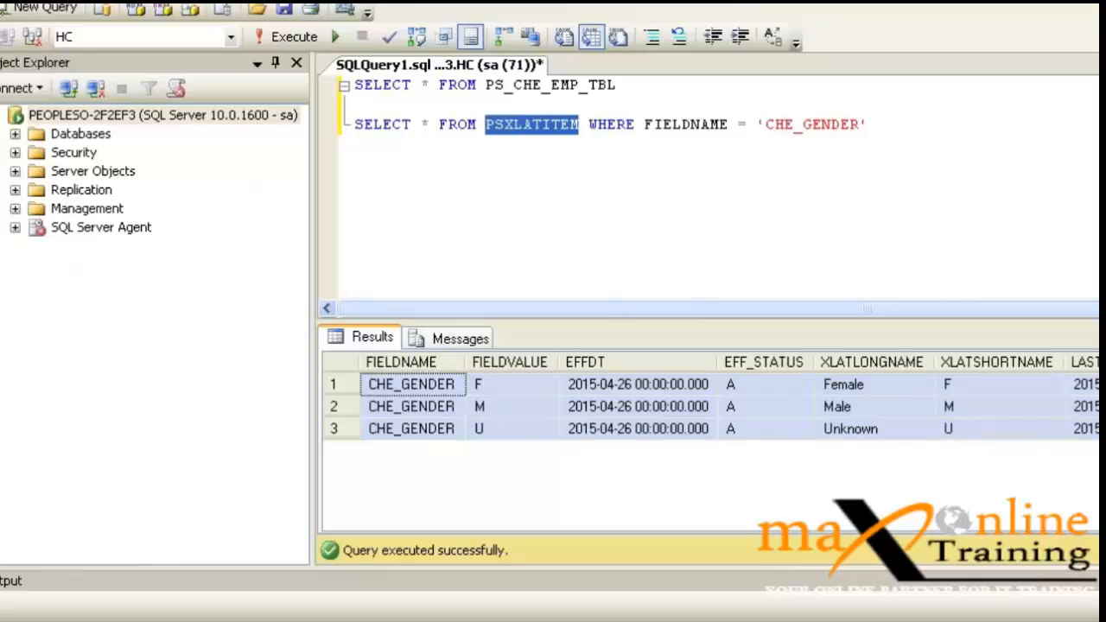
left_click(885, 126)
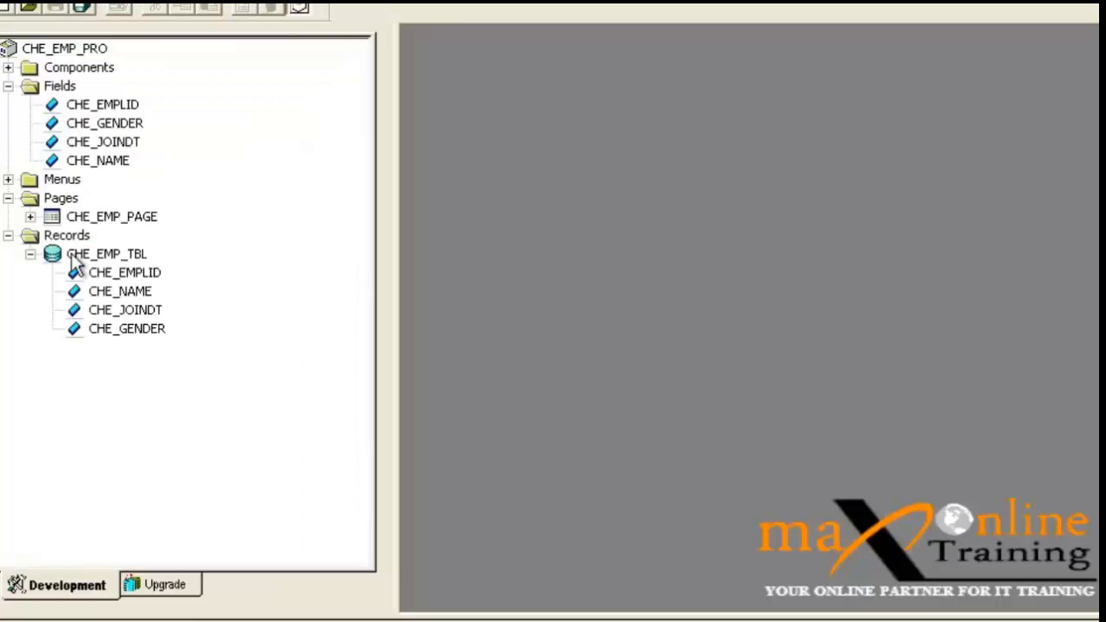
left_click(63, 264)
left_click(30, 254)
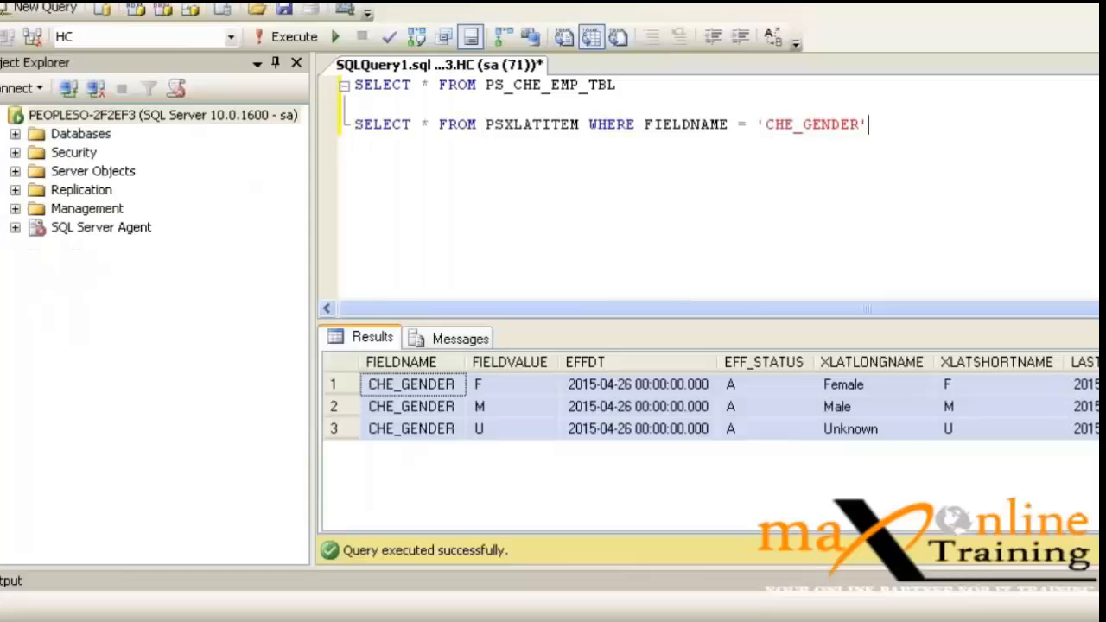
Step: Back in SQL Server Management Studio, leave blank lines below the PSXLATITEM query and add the note SYSTEM CATALOG
key("Return")
key("Return")
key("Return")
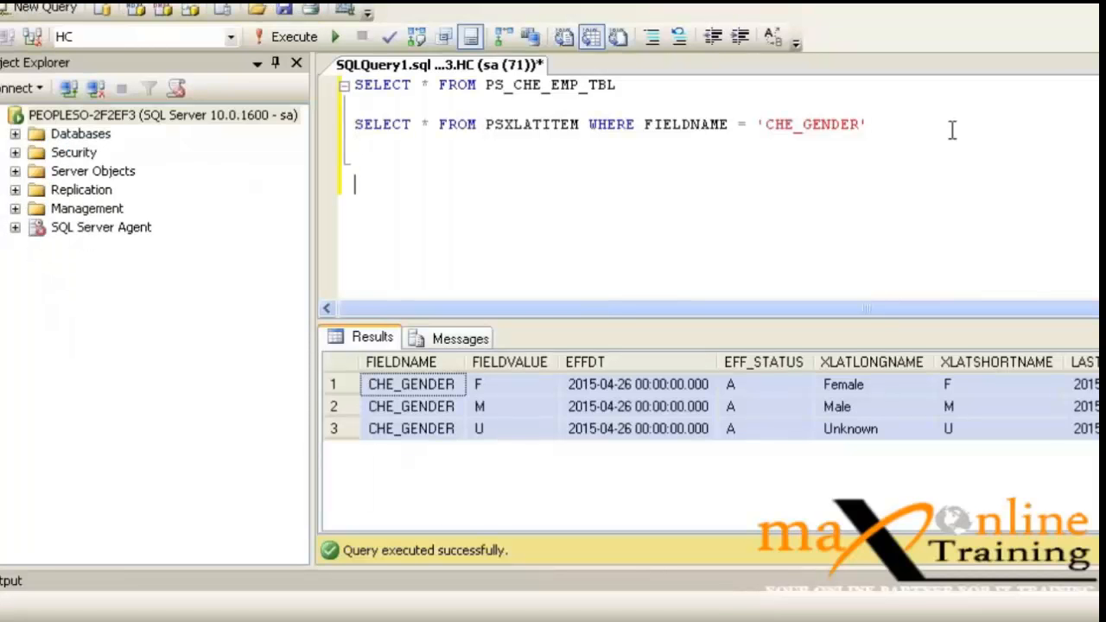
type("SYSTEMC")
key("BackSpace")
type("CARA")
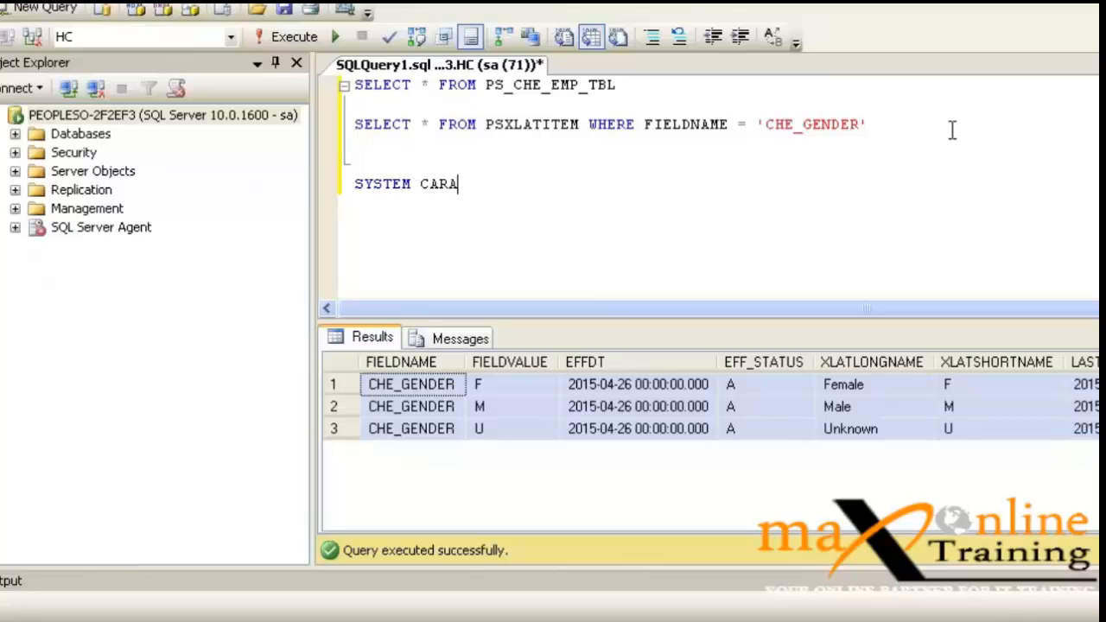
key("BackSpace")
key("BackSpace")
type("TALOG")
Step: Add the notes PEOPLETOOLS and APPLICATION DATA below SYSTEM CATALOG, with a blank line before each one
key("Return")
key("Return")
type("PE")
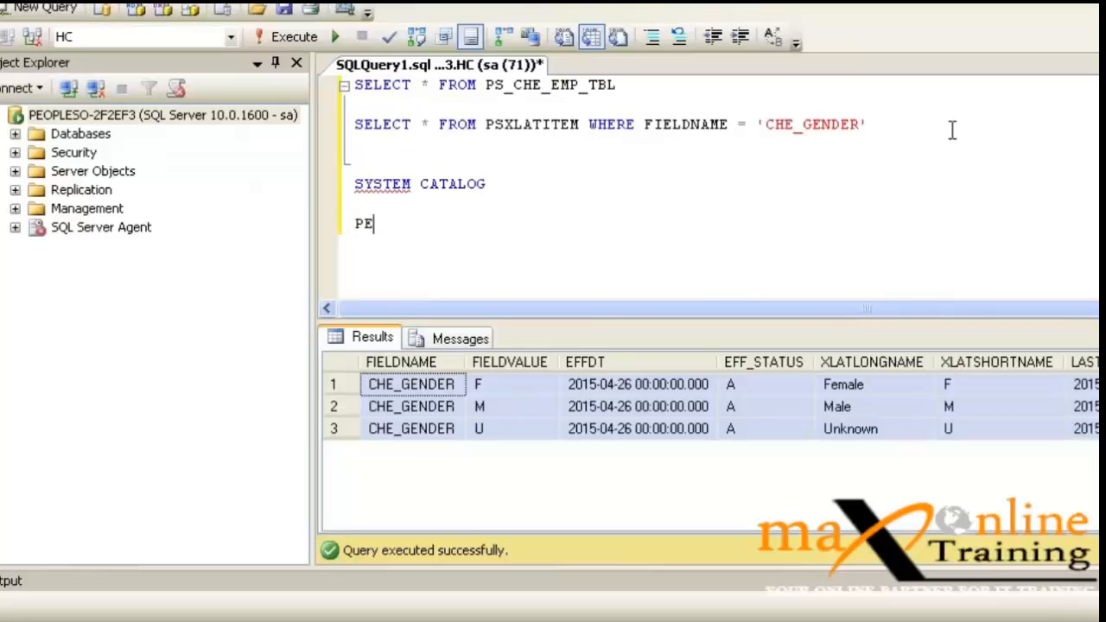
type("OPLETOOLS")
key("Return")
key("Return")
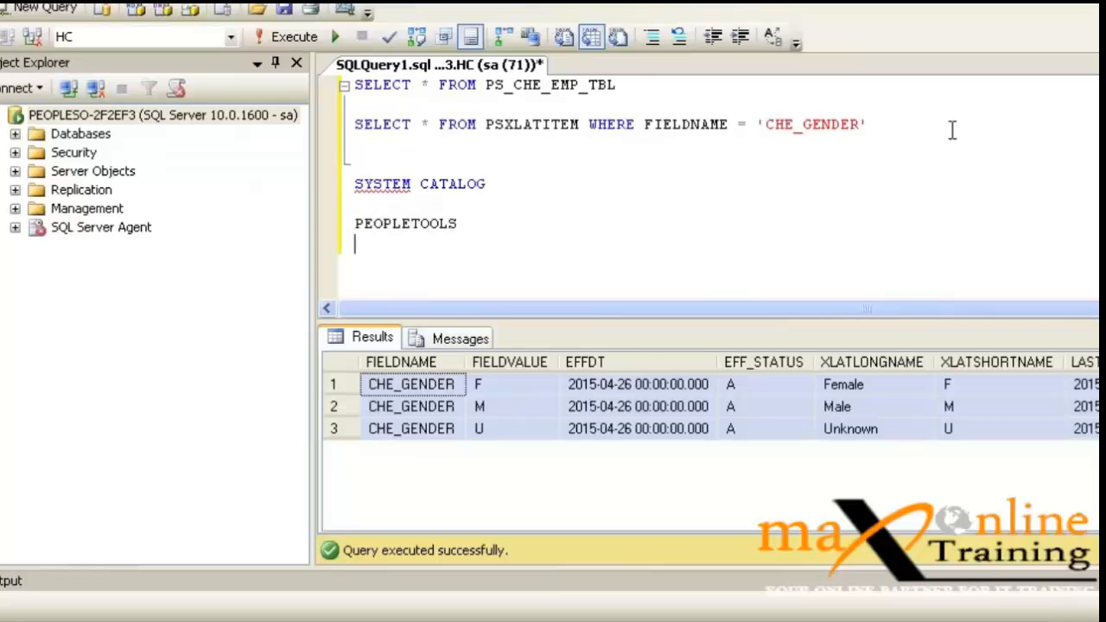
type("APPLIC")
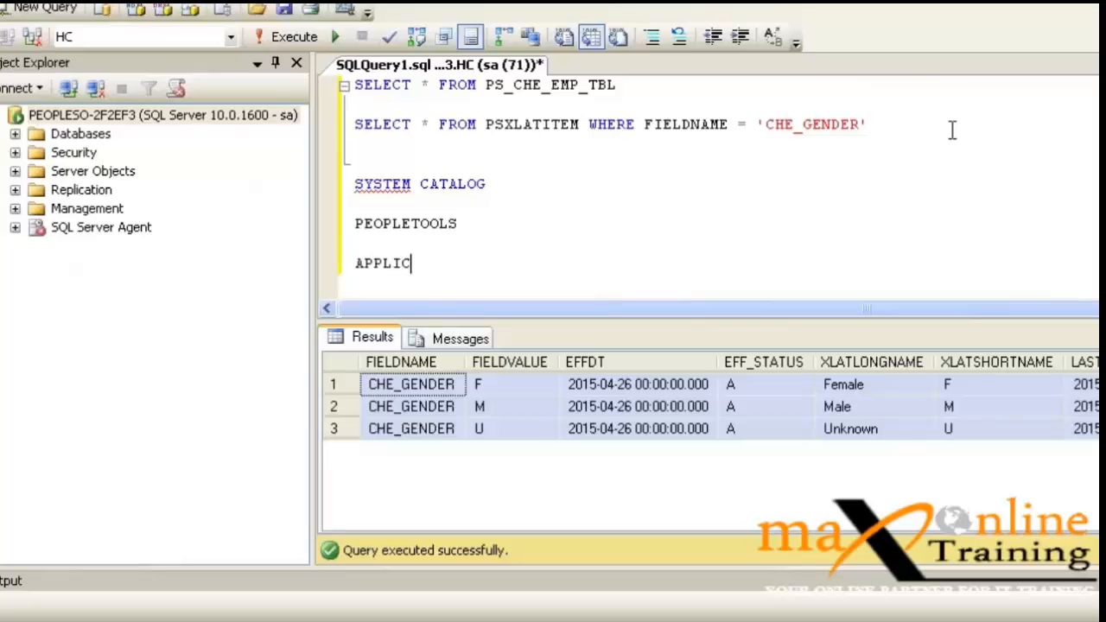
type("ATION DATA")
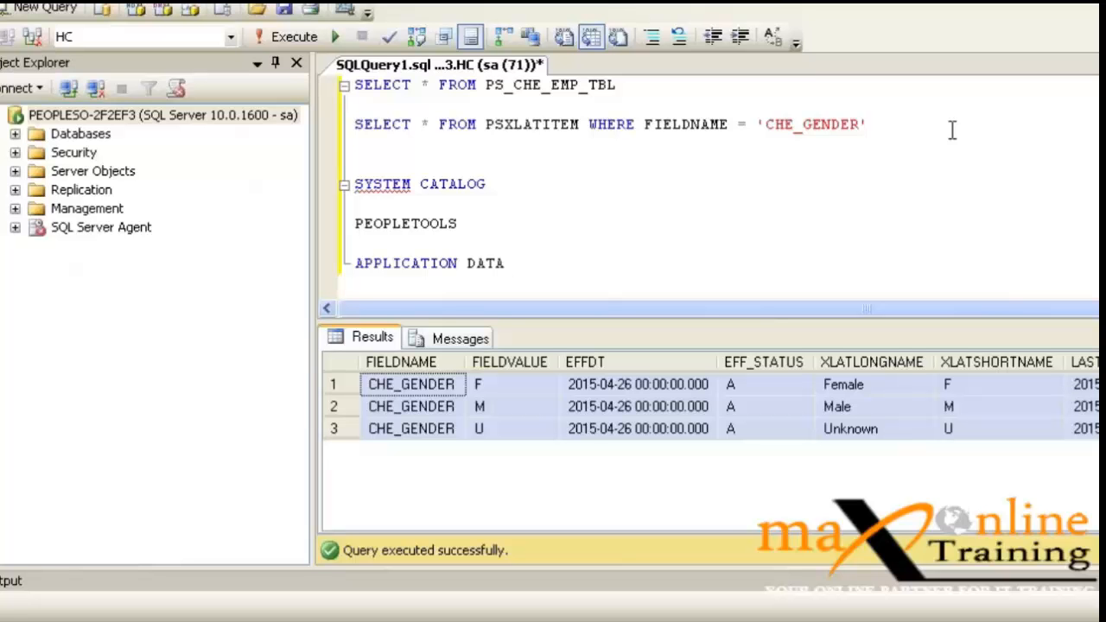
Step: Append SYS to the SYSTEM CATALOG note, and delete that whole line together with the blank space above PEOPLETOOLS
left_click(568, 166)
type("SYS")
key("shift+Home")
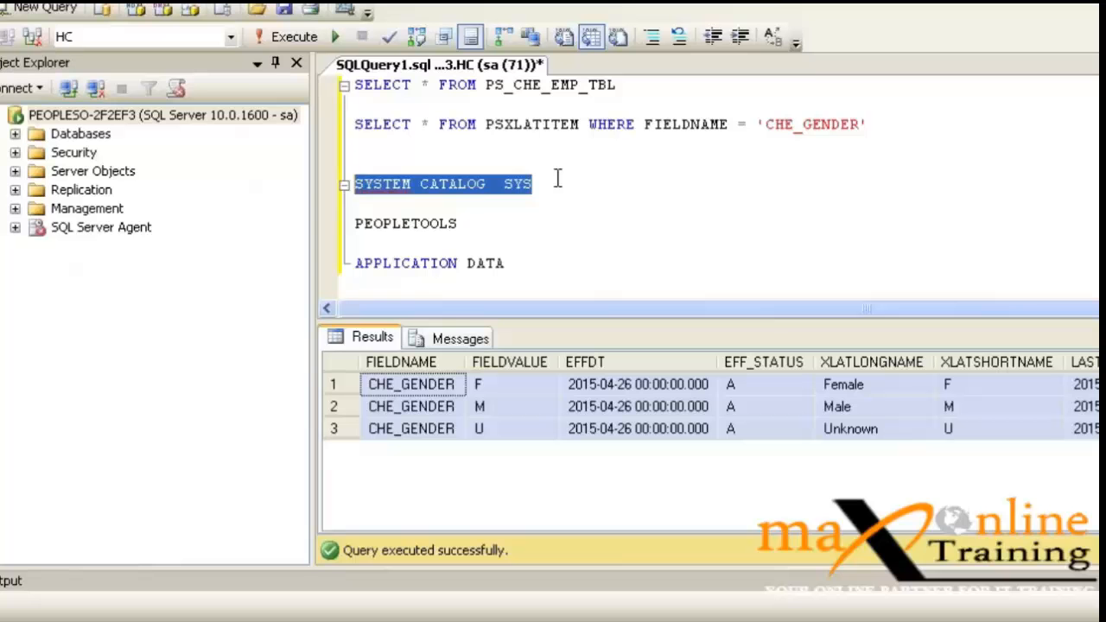
key("Delete")
key("Delete")
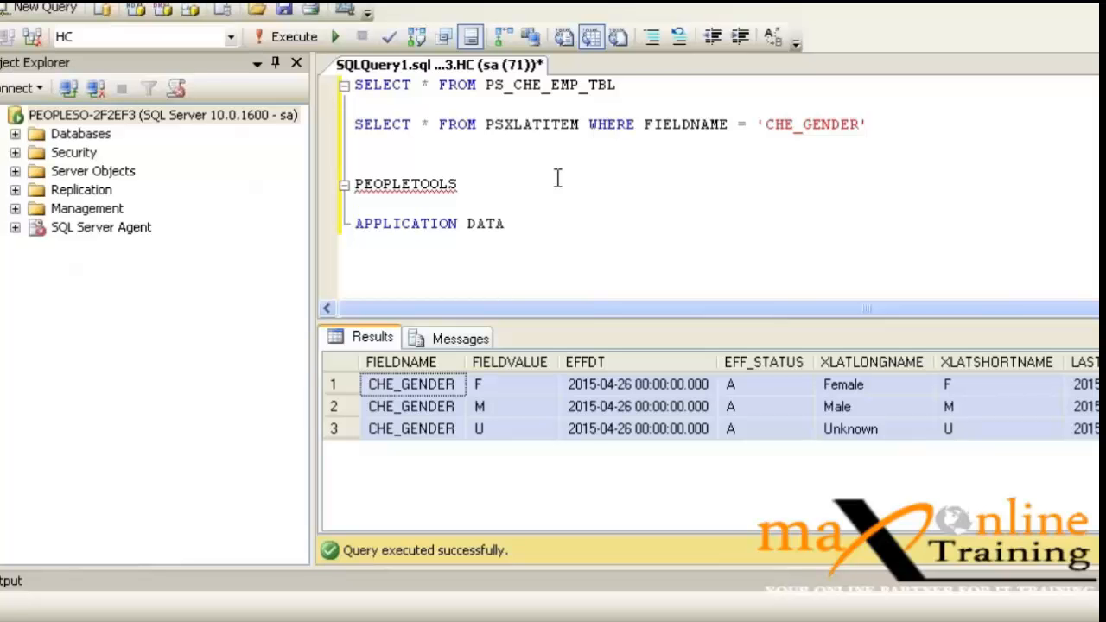
Step: Highlight the PS prefix of PS_CHE_EMP_TBL in the query, and open a new blank record definition in Application Designer
left_click_drag(484, 84, 507, 83)
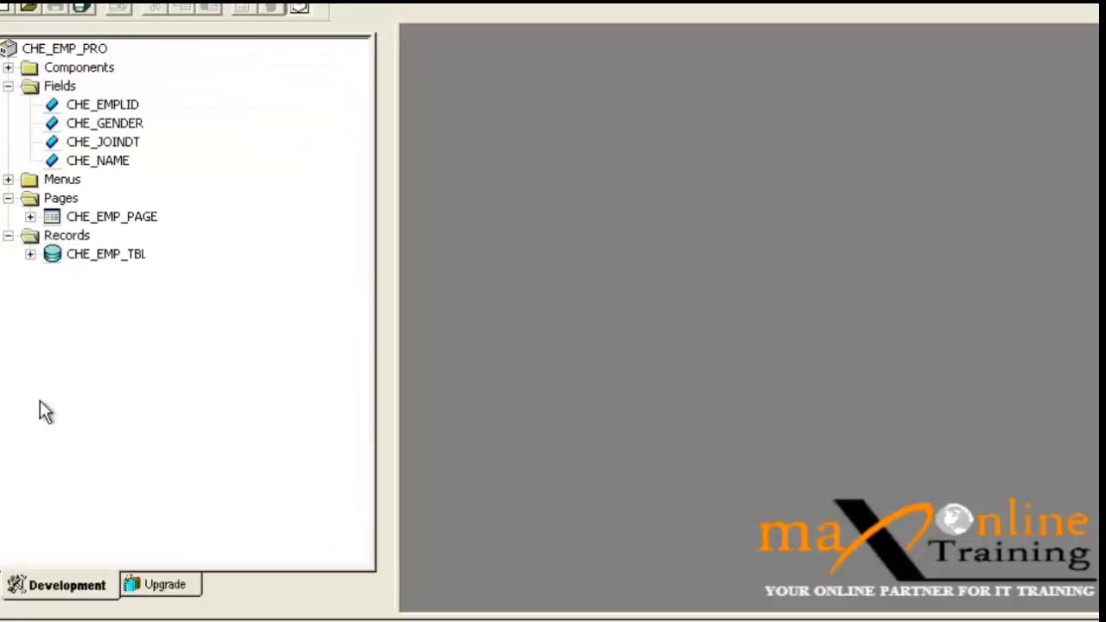
left_click(112, 256)
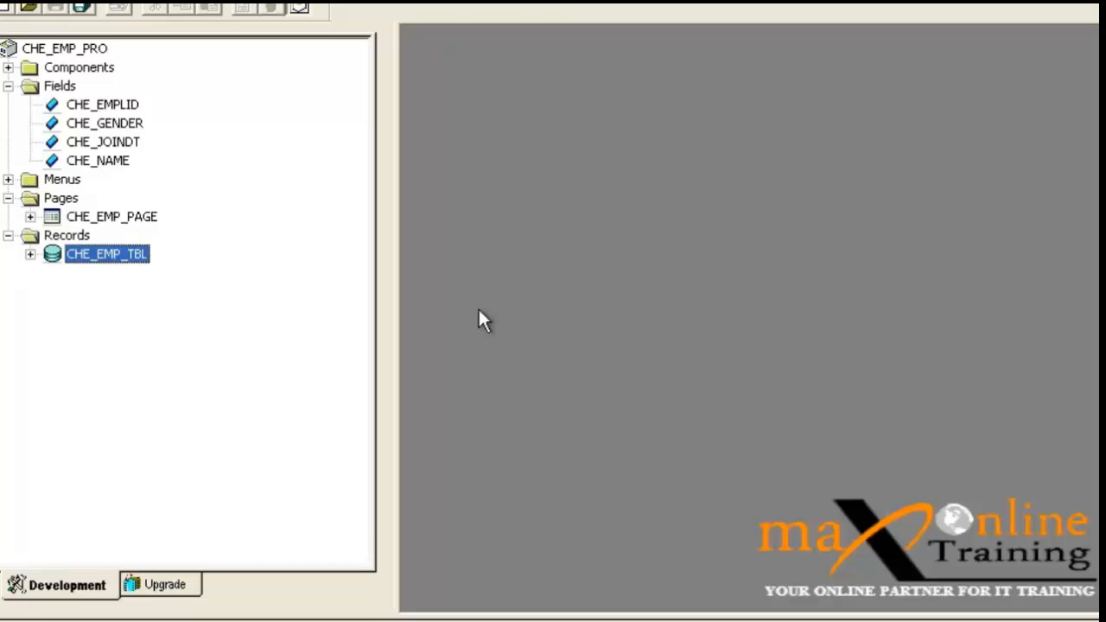
left_click(5, 8)
key("r")
key("Return")
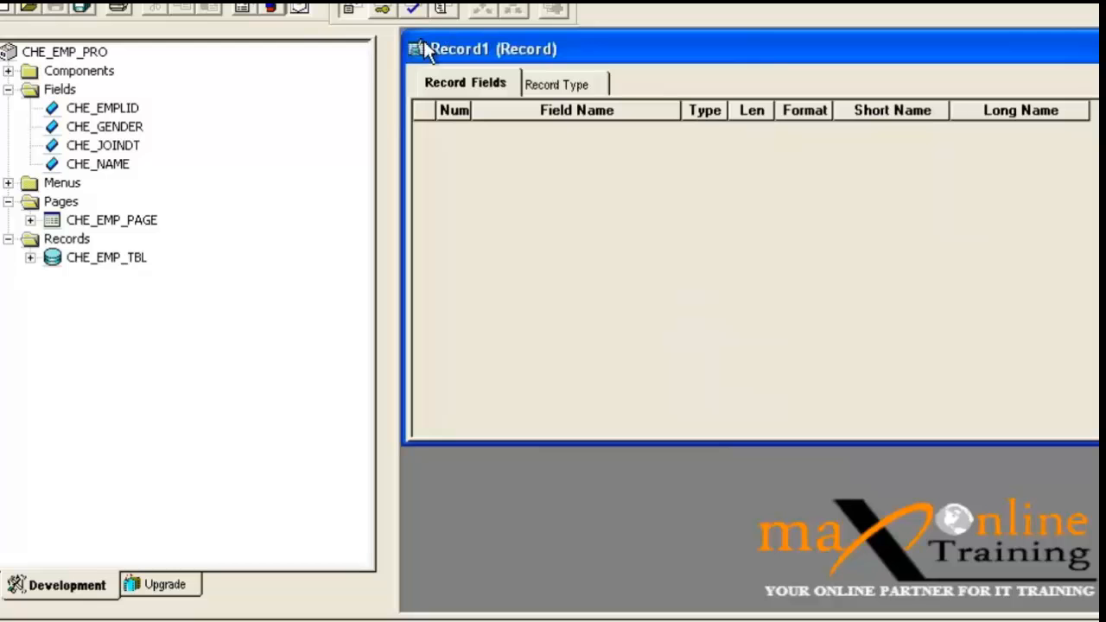
left_click(95, 261)
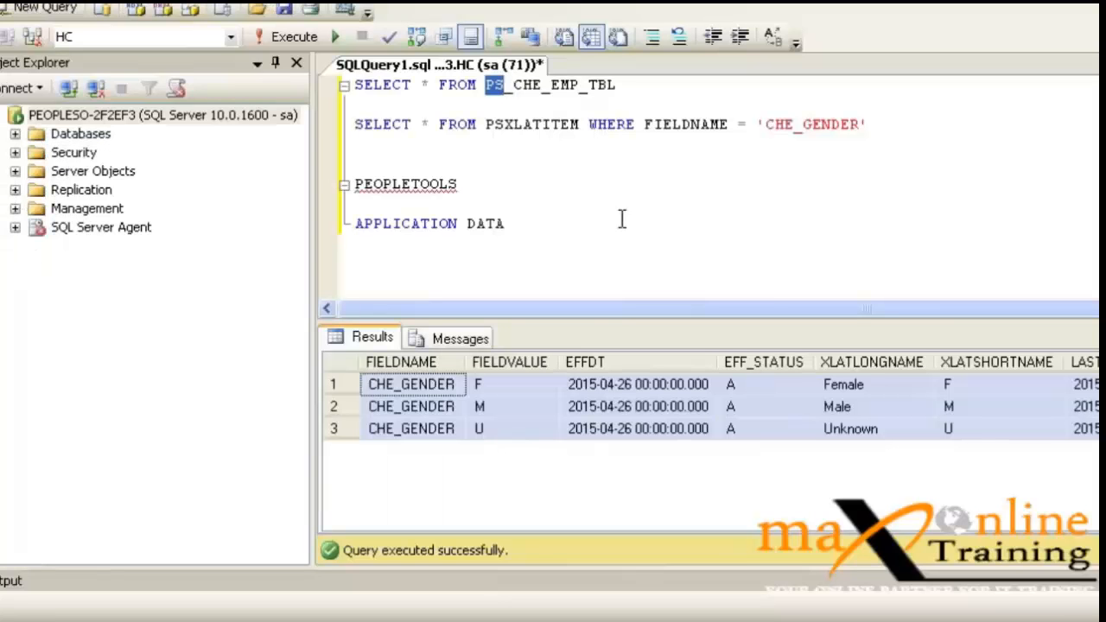
Step: In SQL Server Management Studio, write SELECT * FROM PSRECDEFN WHERE RECNAME = 'CHE_EMP_TBL' above the PEOPLETOOLS note
left_click(373, 124)
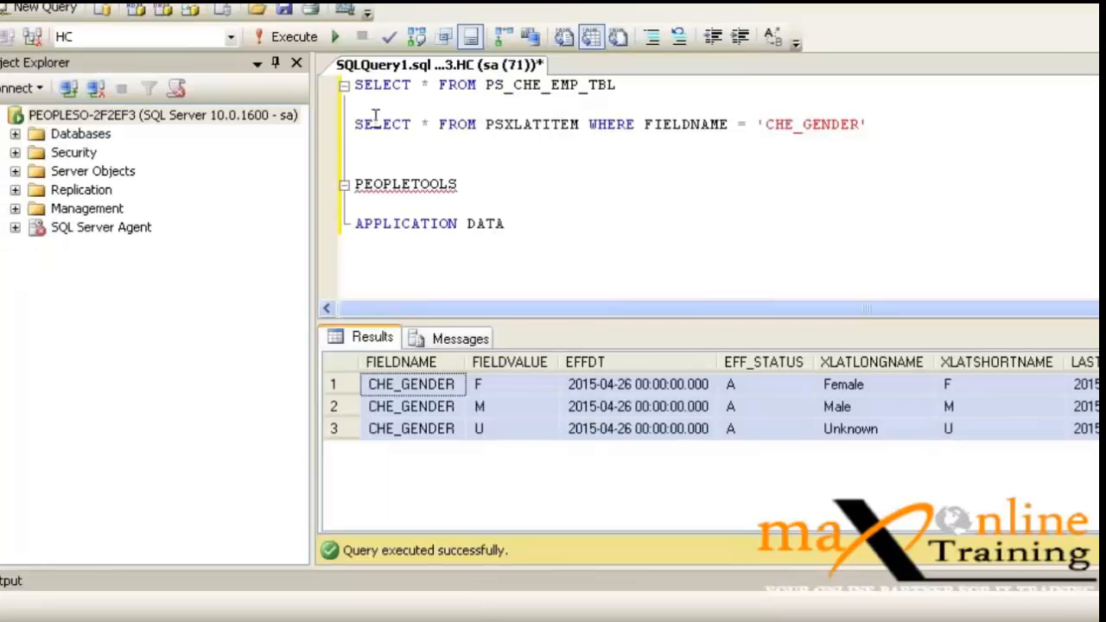
left_click(391, 169)
key("Return")
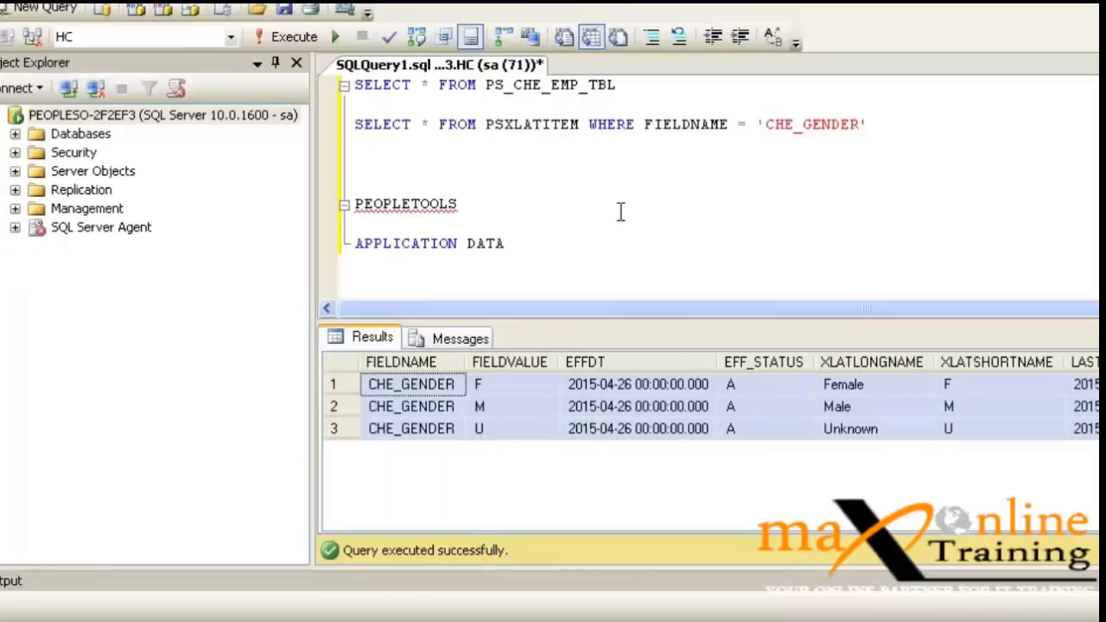
type("SELECT * FROM PSREC")
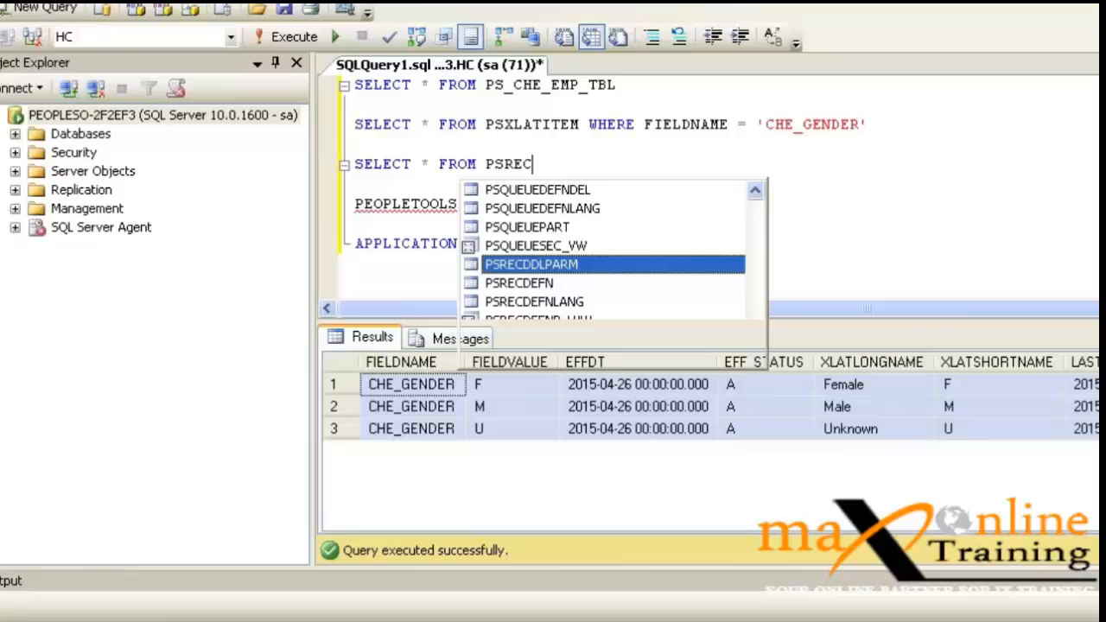
key("Down")
key("Tab")
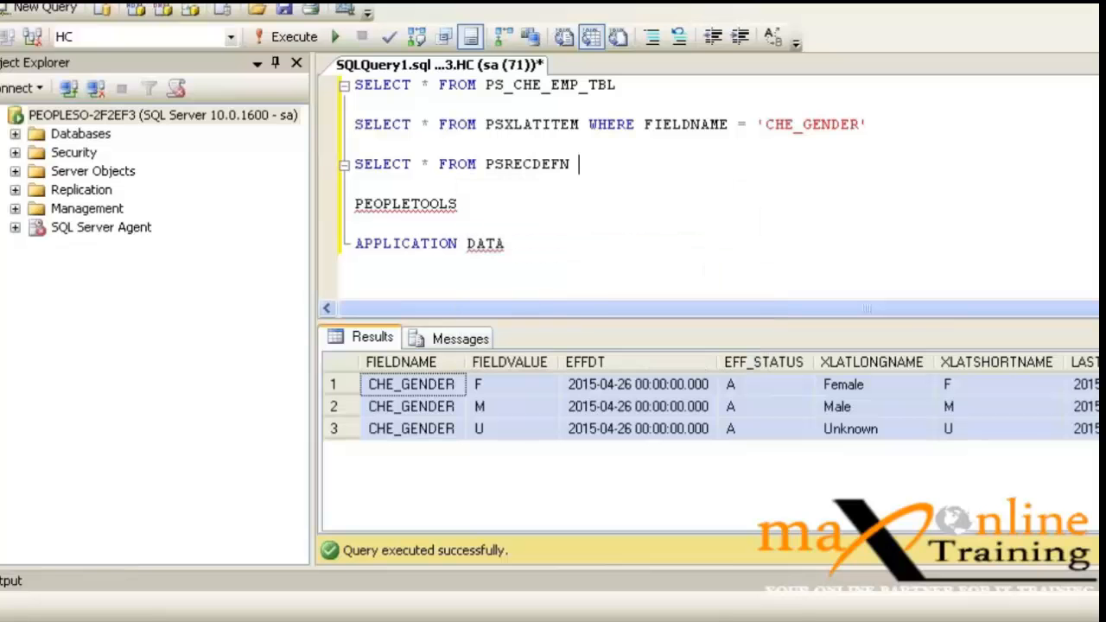
type("WHERE R")
key("Tab")
type("= 'CHE")
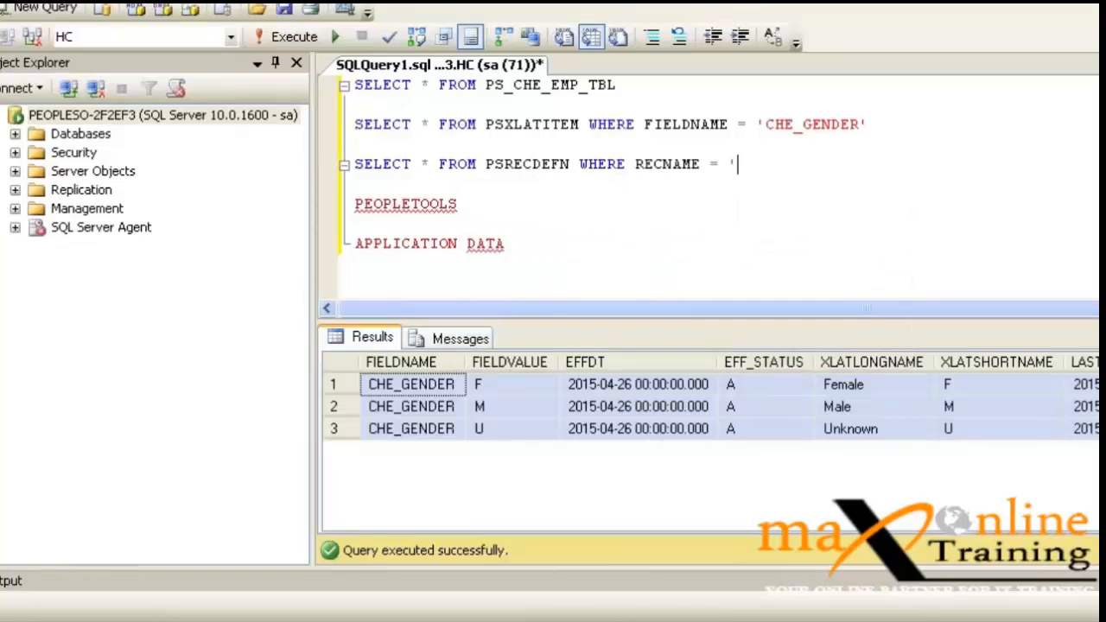
type("_EMP_")
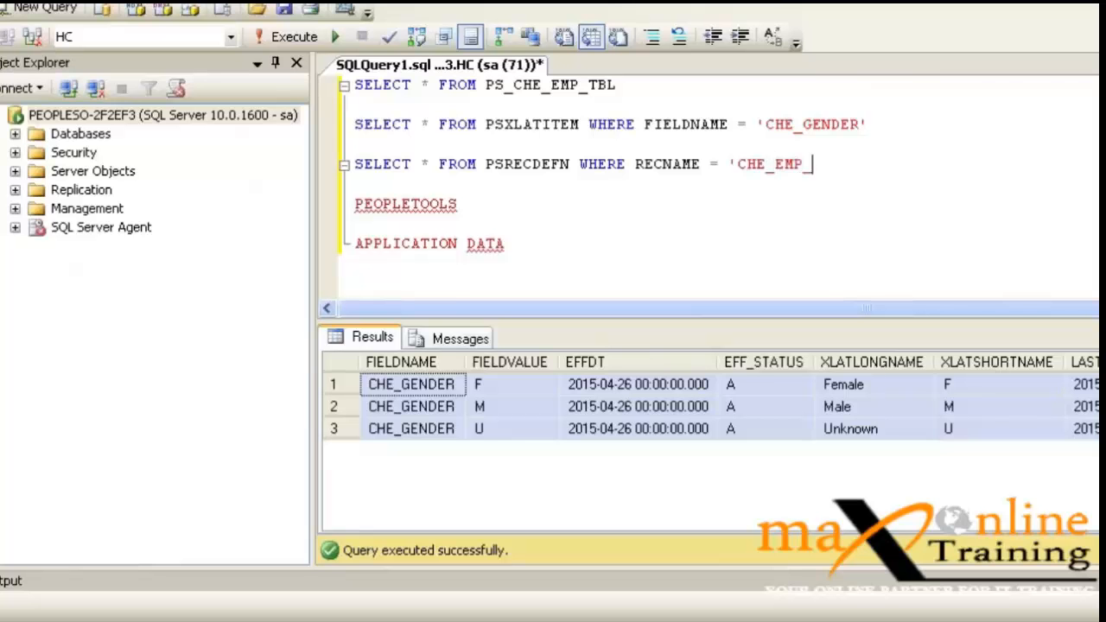
type("TBL'")
Step: Run only the PSRECDEFN query and inspect the FIELDCOUNT value returned for CHE_EMP_TBL
key("shift+Home")
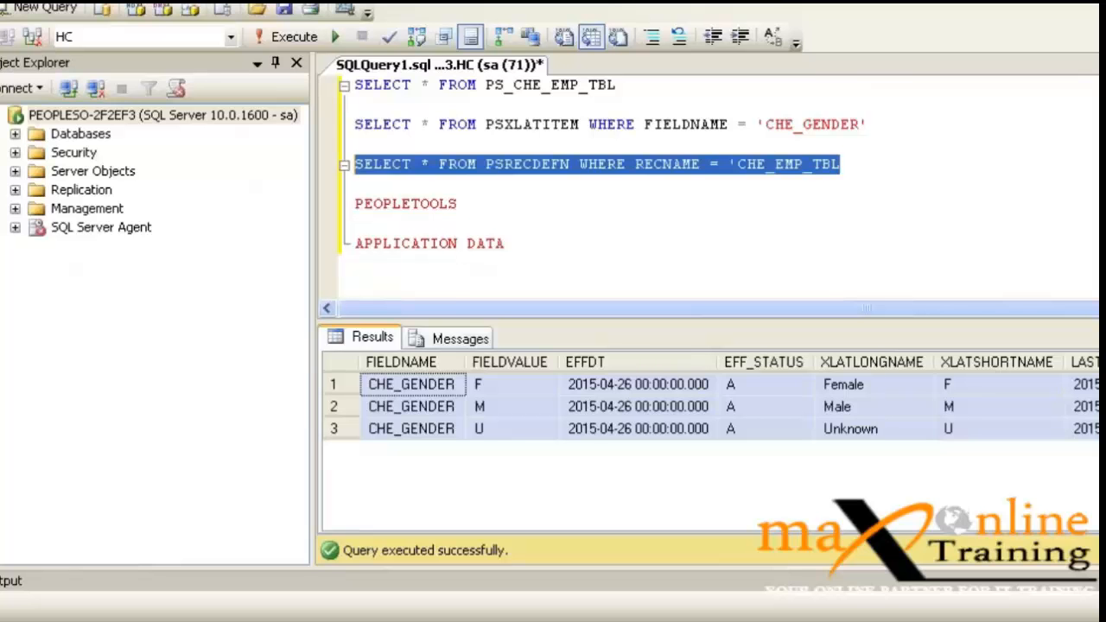
key("End")
key("shift+Home")
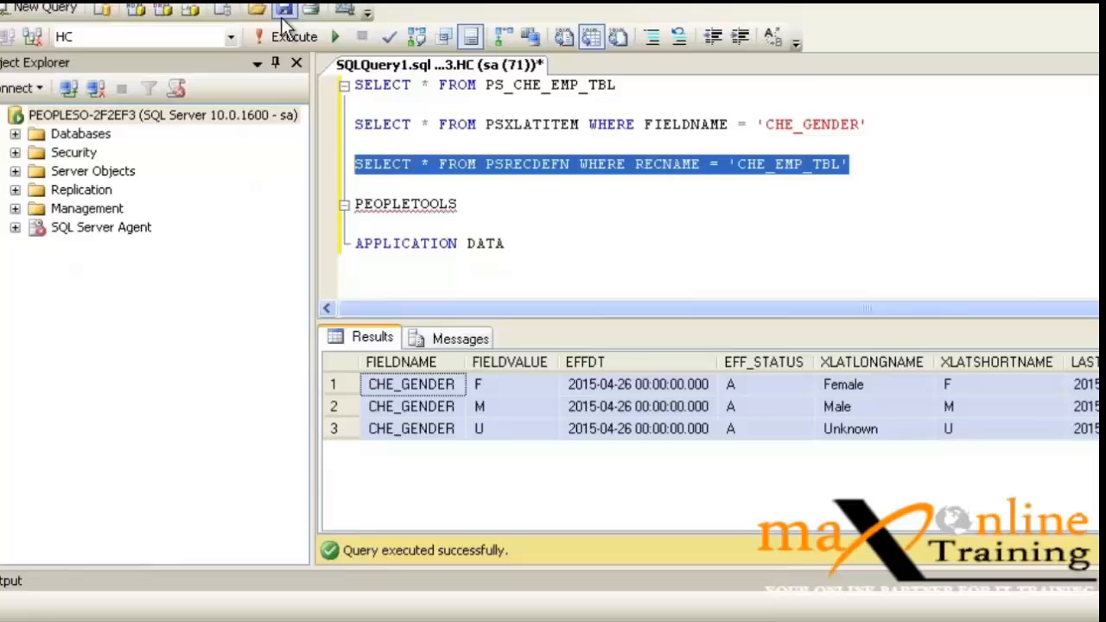
left_click(285, 36)
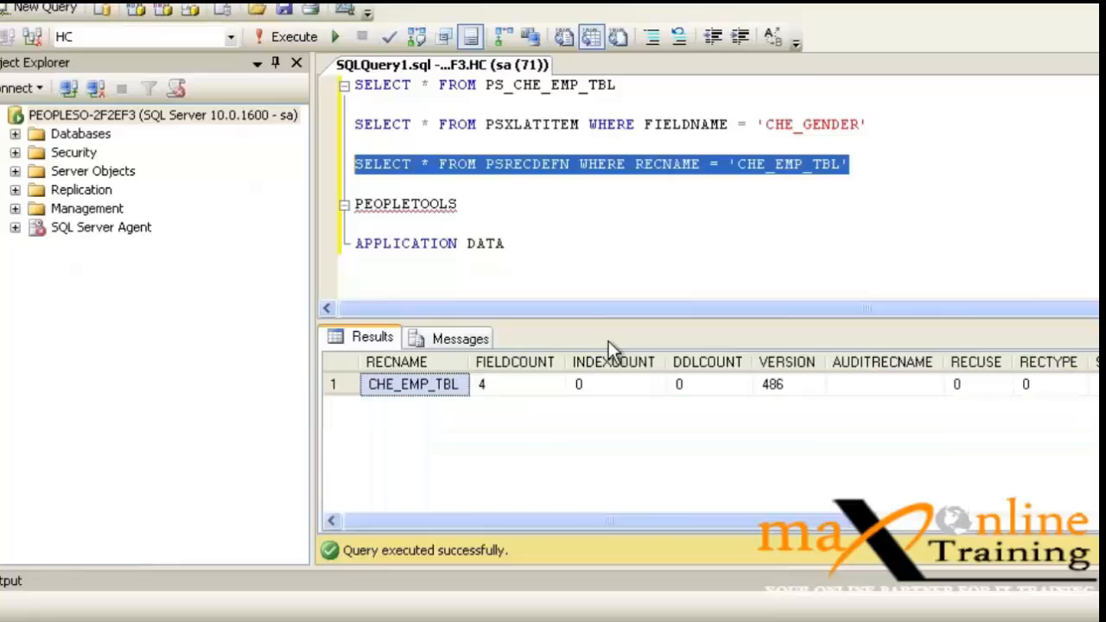
left_click(495, 387)
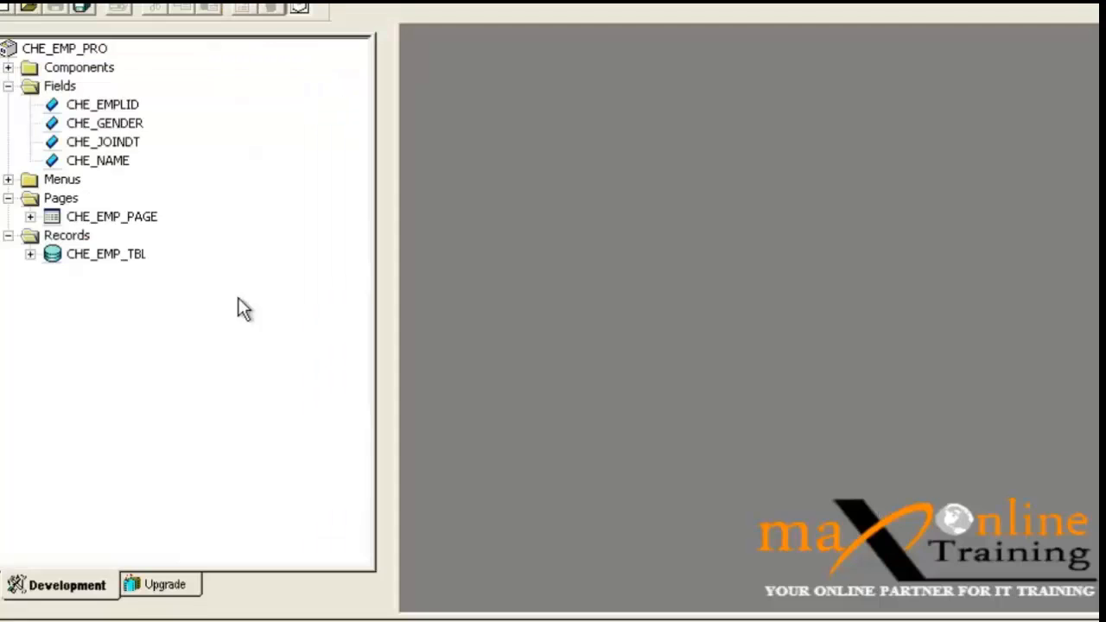
Step: Switch to Application Designer, expand the CHE_EMP_TBL record, and review its fields from CHE_EMPLID to CHE_GENDER
left_click(30, 254)
left_click(131, 273)
left_click(143, 330)
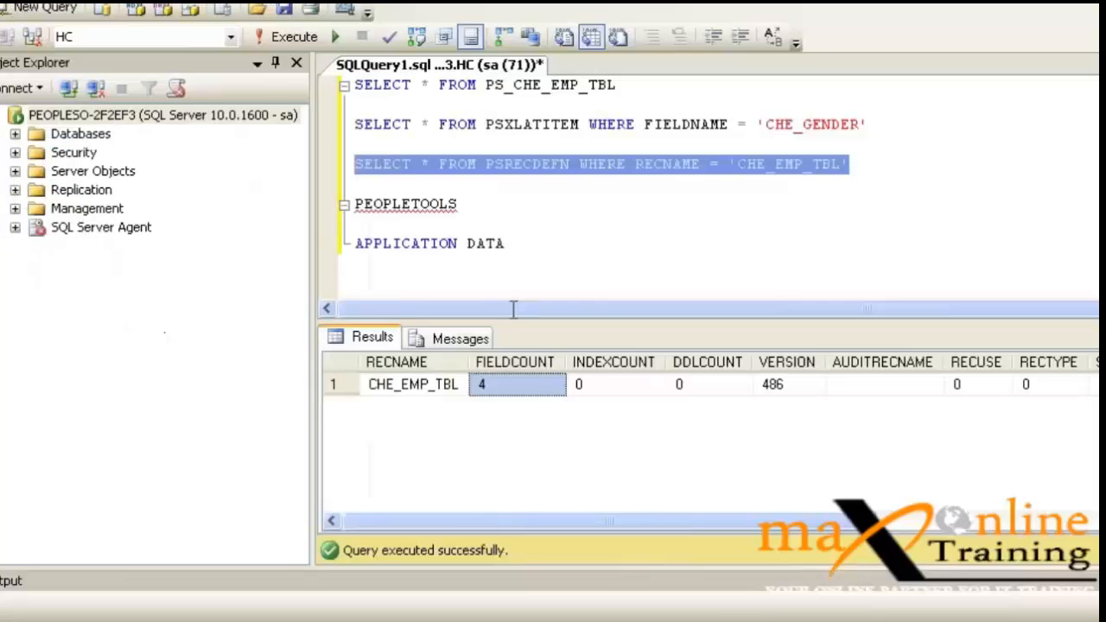
Step: In SQL Server Management Studio, inspect the RECNAME, FIELDCOUNT and INDEXCOUNT cells of the CHE_EMP_TBL result row
left_click(406, 382)
left_click(554, 384)
left_click(659, 387)
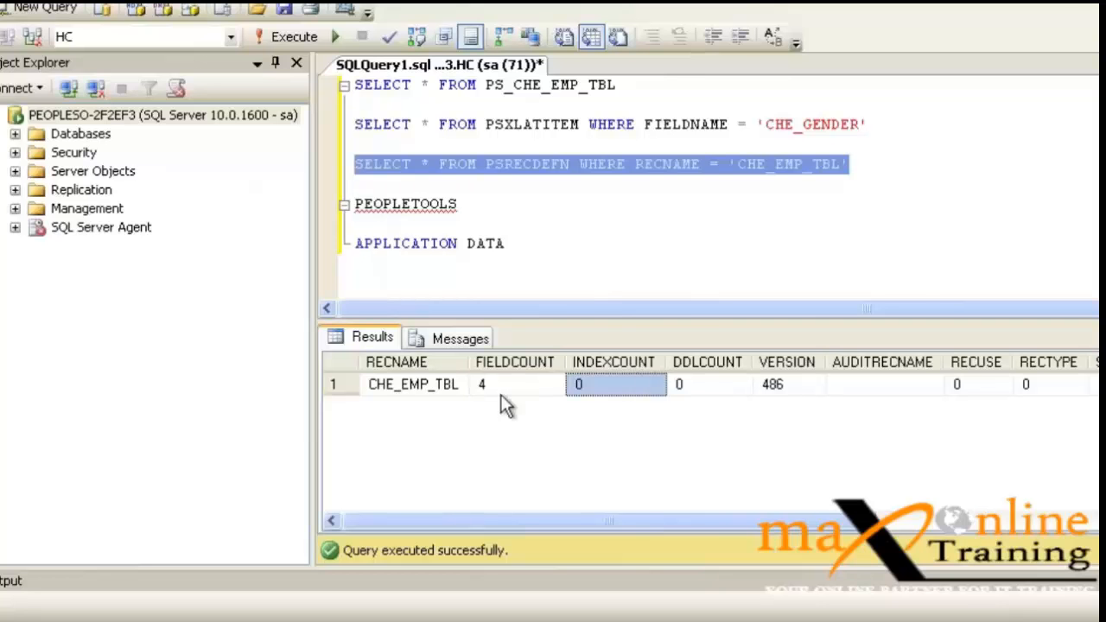
left_click(502, 389)
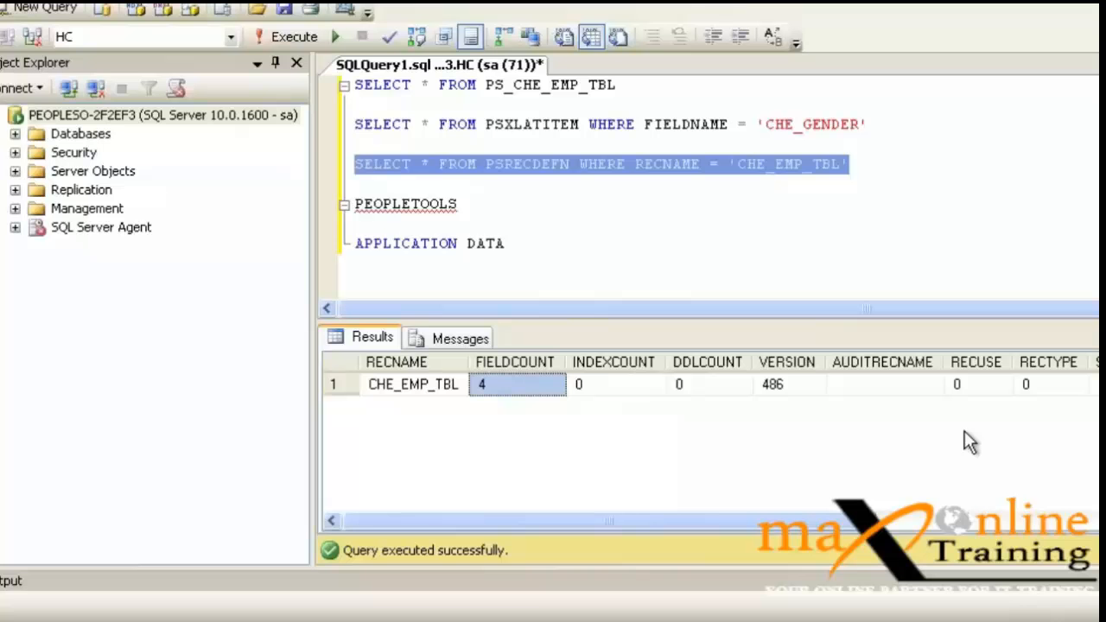
left_click(430, 387)
left_click(494, 387)
Step: Highlight the table name PSRECDEFN in the query that filters on RECNAME
left_click(475, 205)
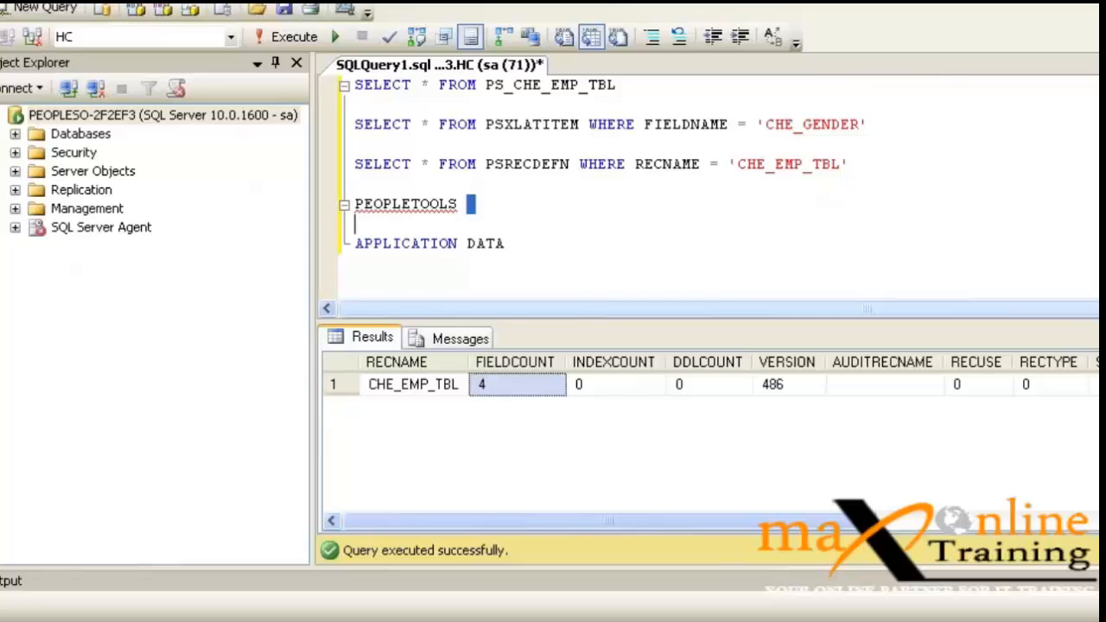
left_click(528, 151)
double_click(532, 165)
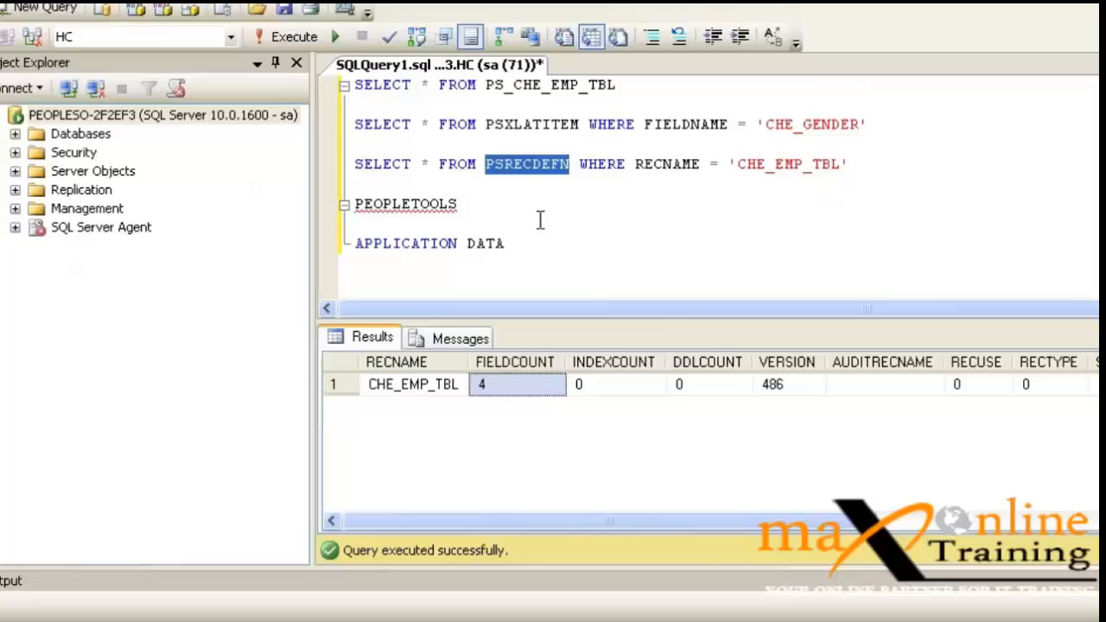
Step: Insert blank lines above the PEOPLETOOLS note and add PSDBFIELD on its own line below the PSRECDEFN query
left_click(383, 199)
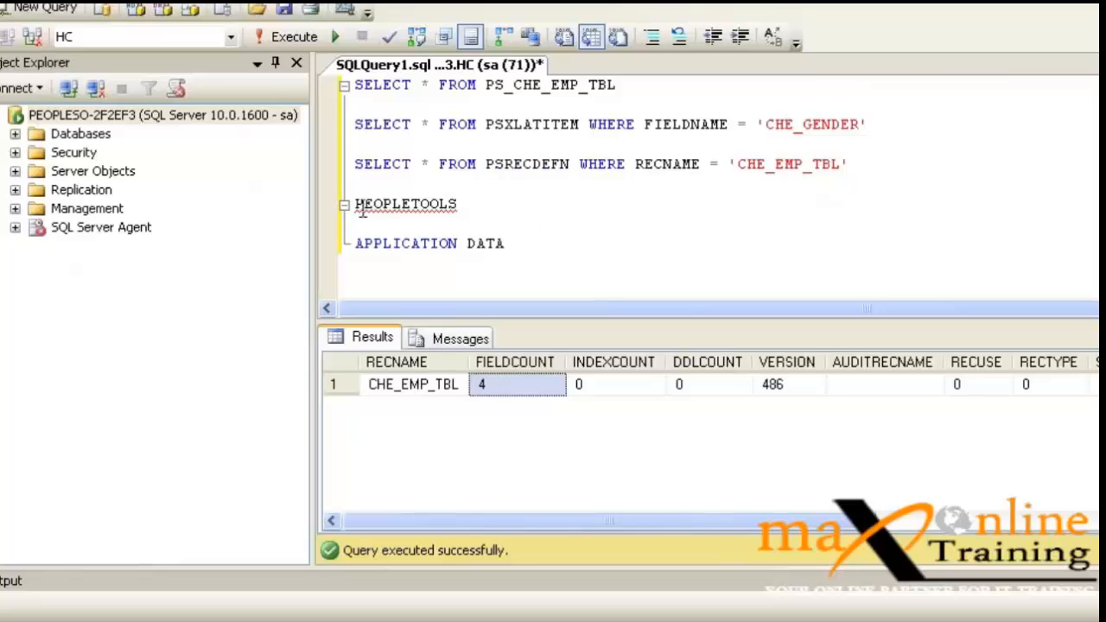
key("Return")
key("Return")
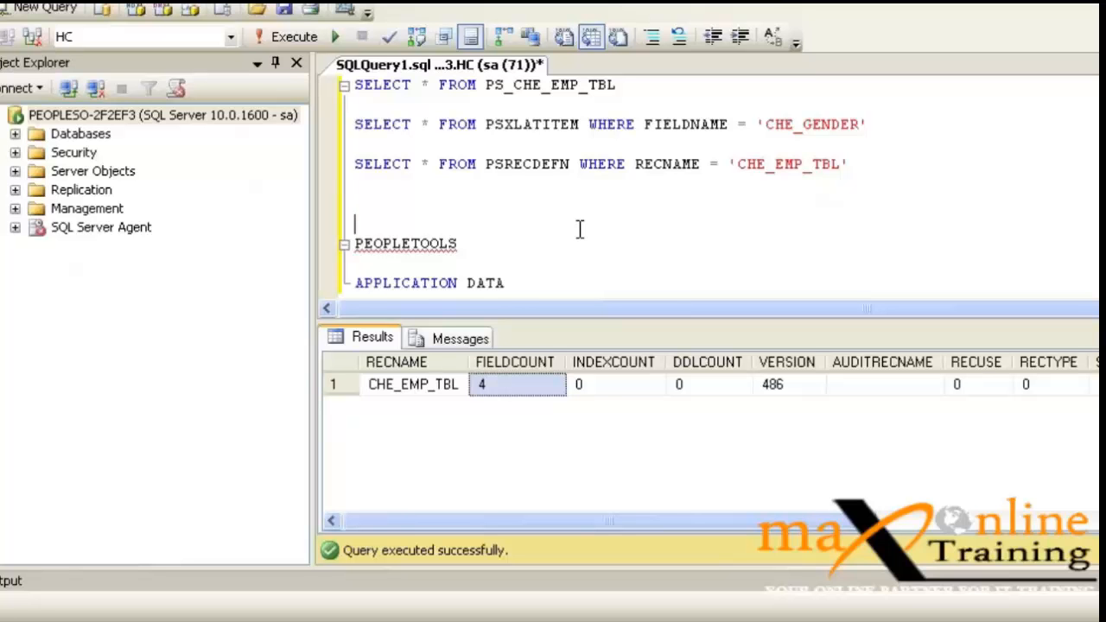
key("Up")
key("Up")
type("S")
key("BackSpace")
key("Insert")
key("Return")
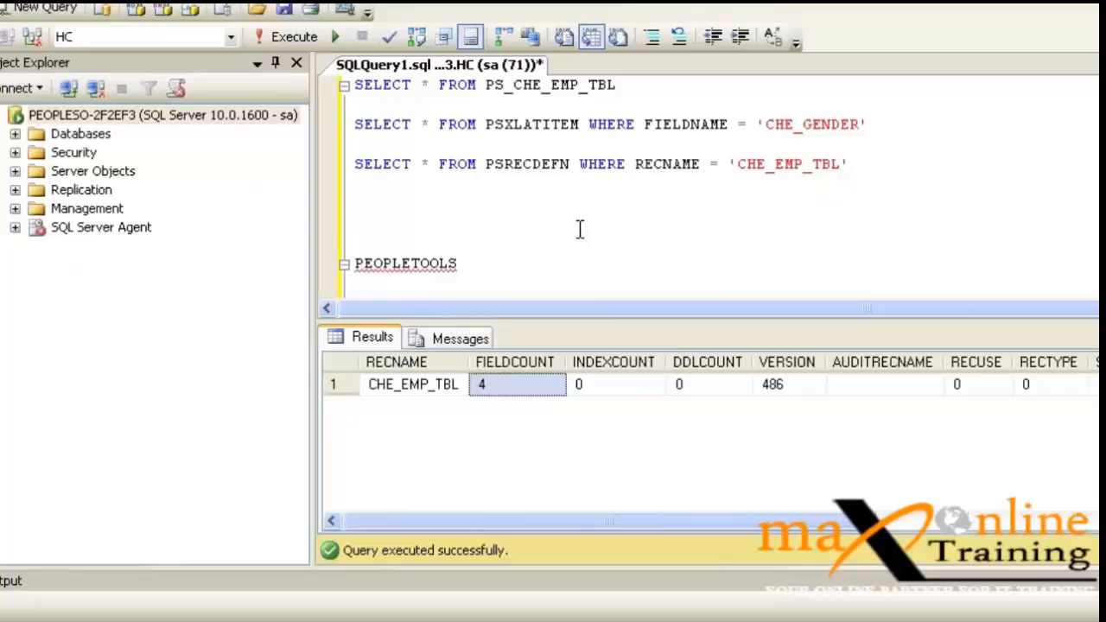
type("PSDBFIELD")
key("Return")
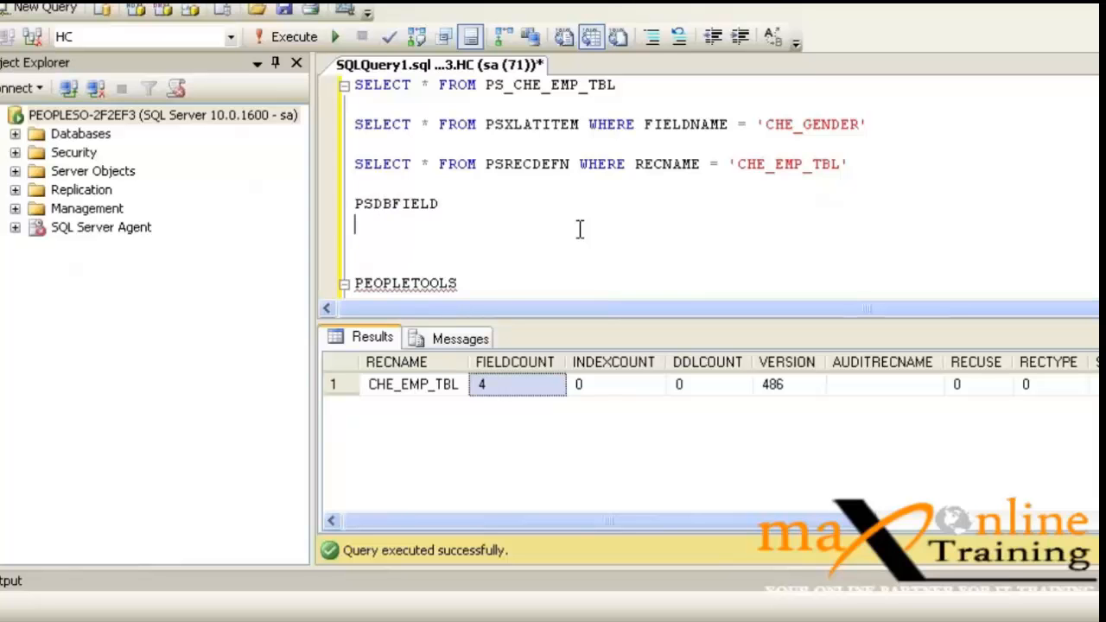
Step: Add the line PSPNLDEFN, PSPNLGRPDEFN directly below PSDBFIELD
type("PSPNLDEFN")
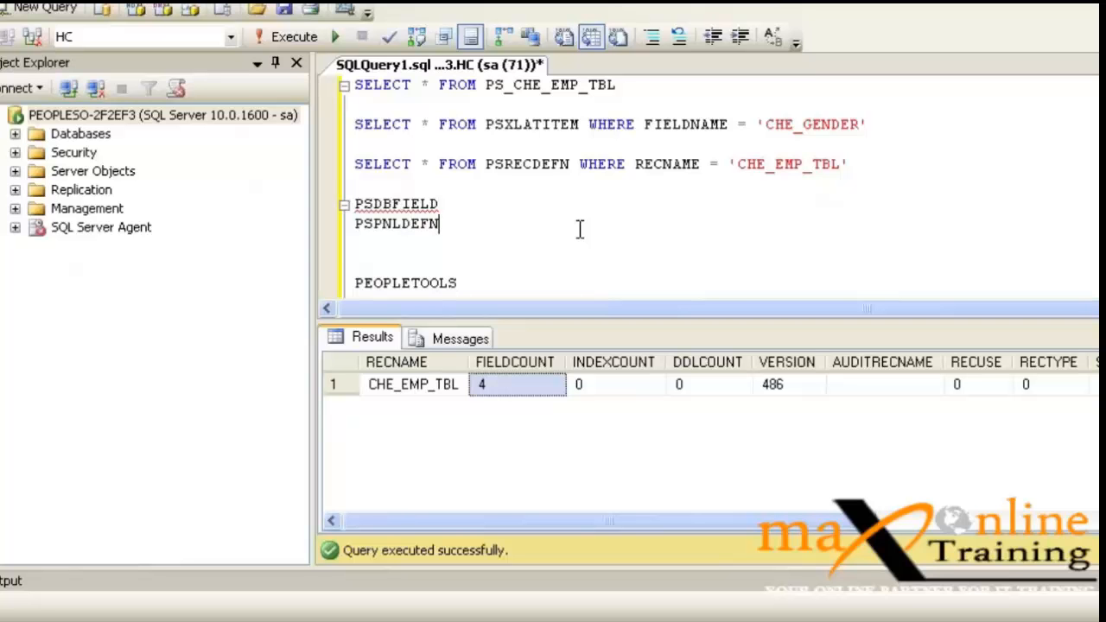
type(", PSPNLGRPDEFNM")
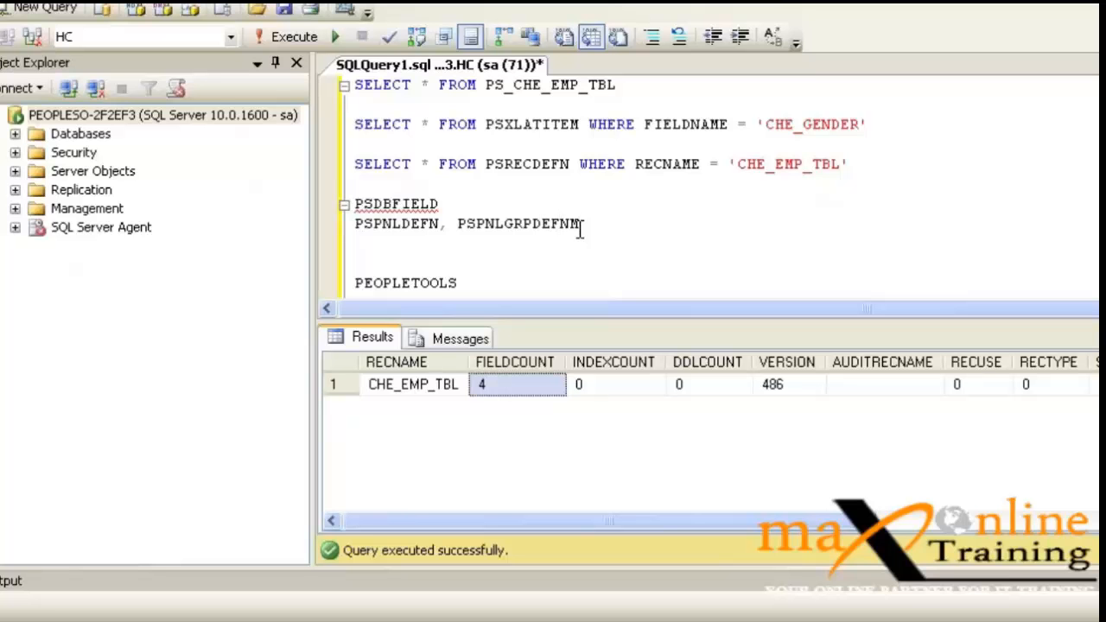
key("BackSpace")
Step: Highlight the table names PSPNLDEFN and PSPNLGRPDEFN in turn, along with the whole list including PSDBFIELD
double_click(413, 223)
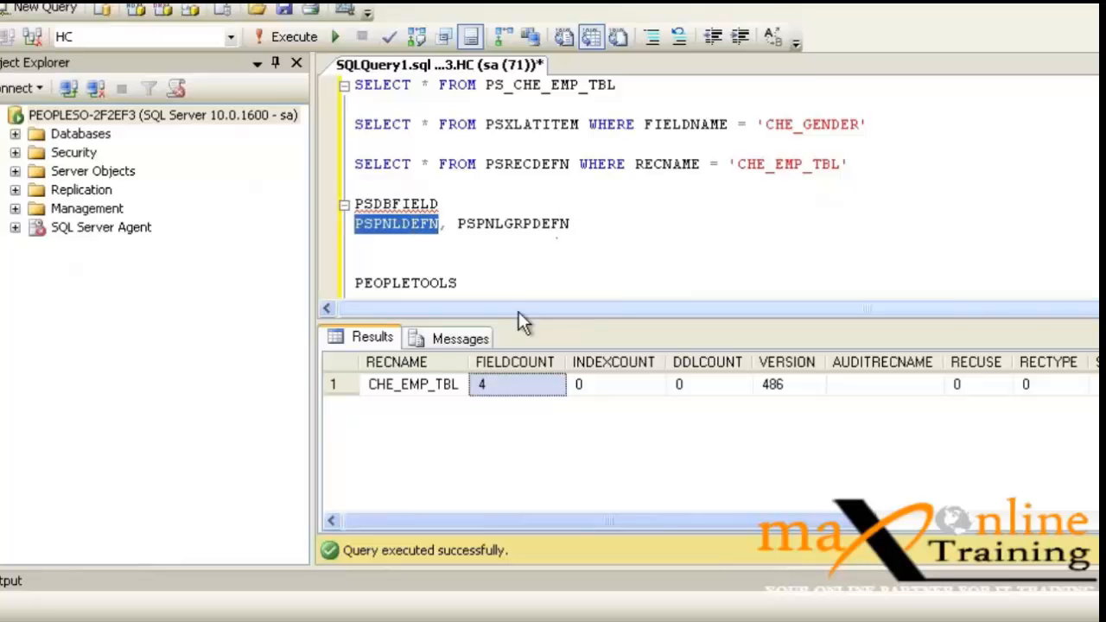
left_click(521, 232)
double_click(521, 226)
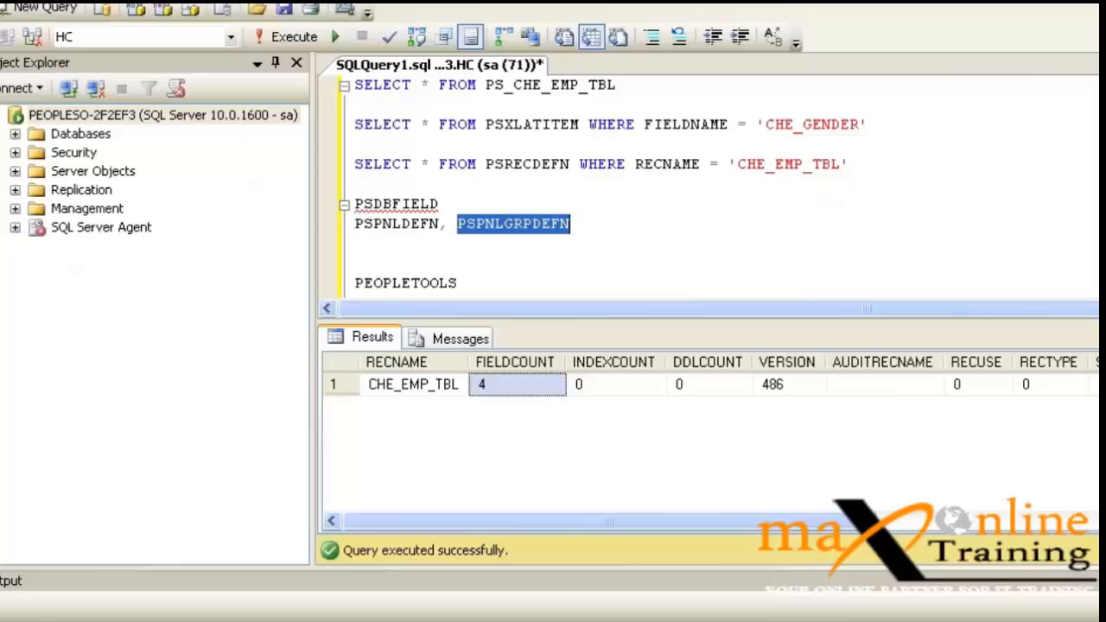
left_click(382, 223)
double_click(514, 224)
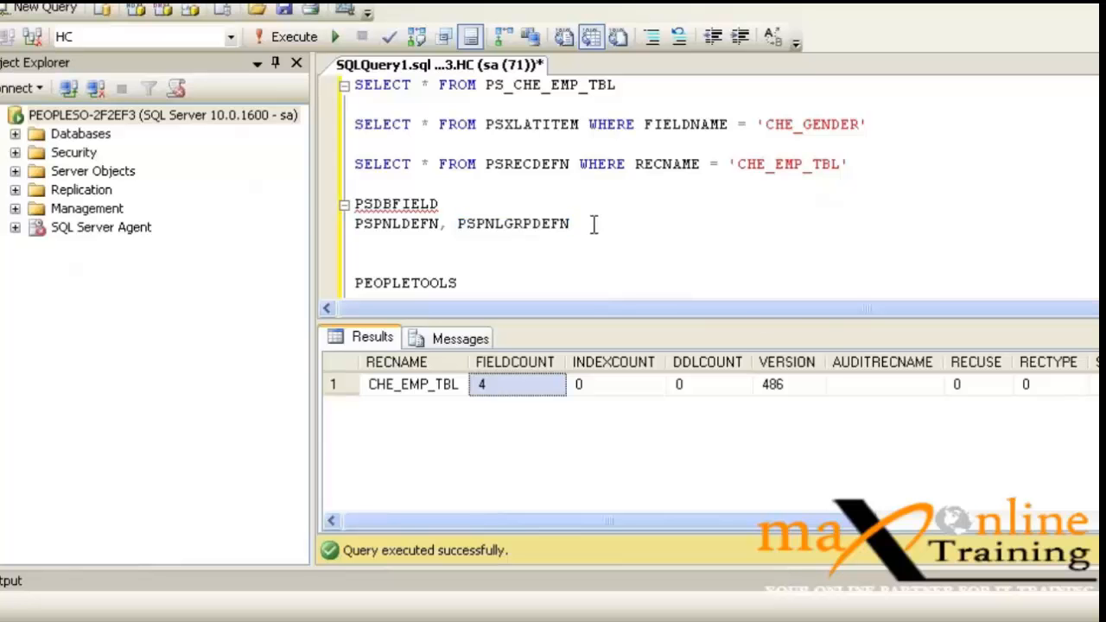
left_click_drag(593, 225, 297, 191)
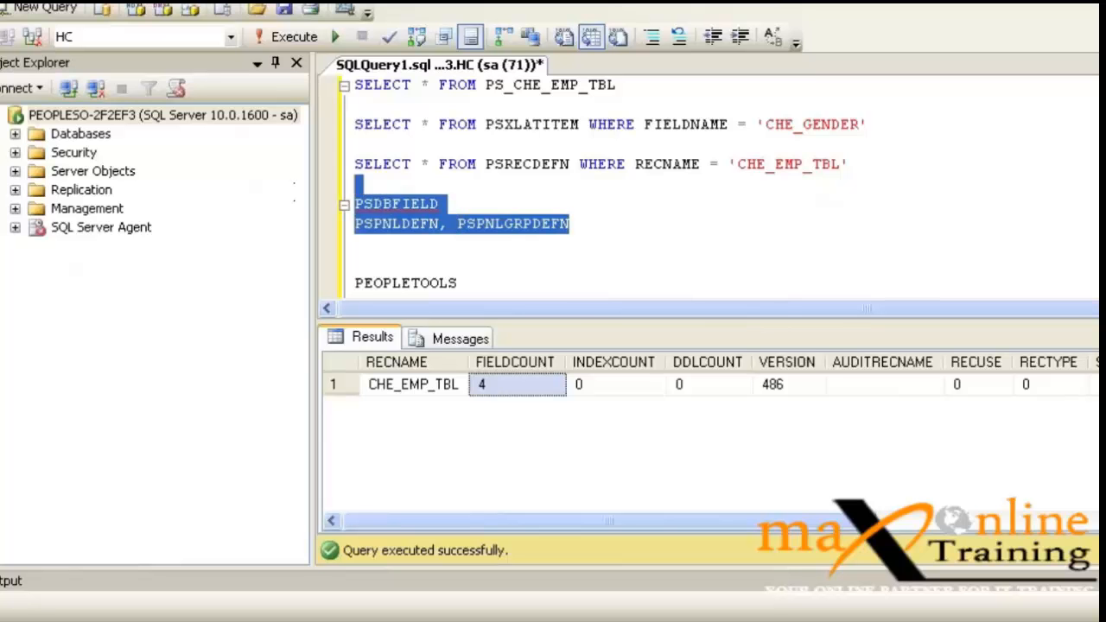
double_click(422, 223)
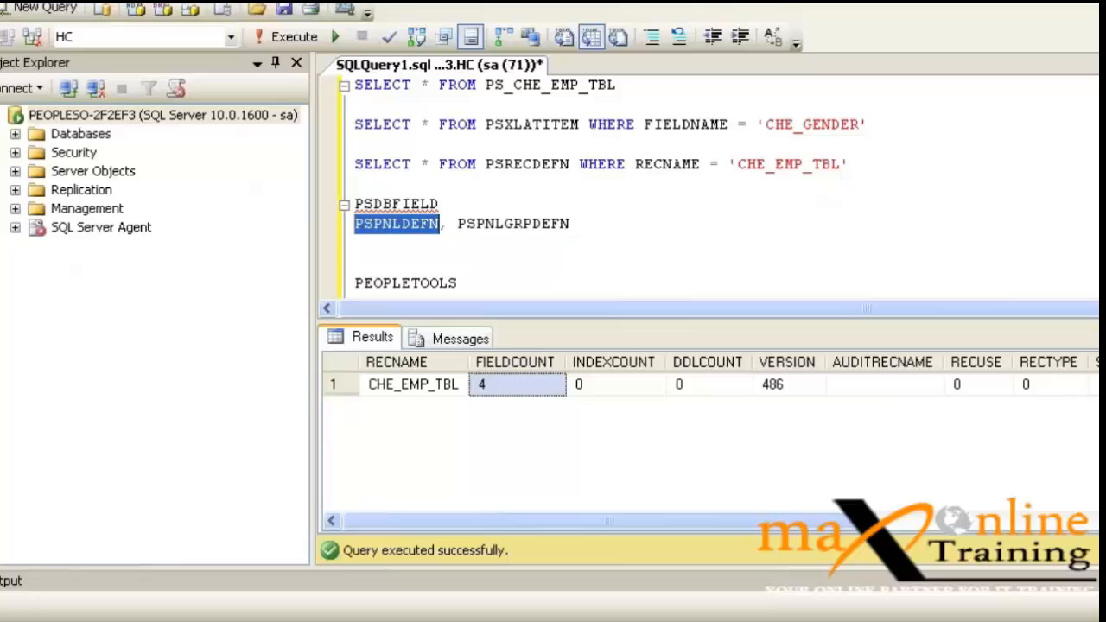
double_click(555, 225)
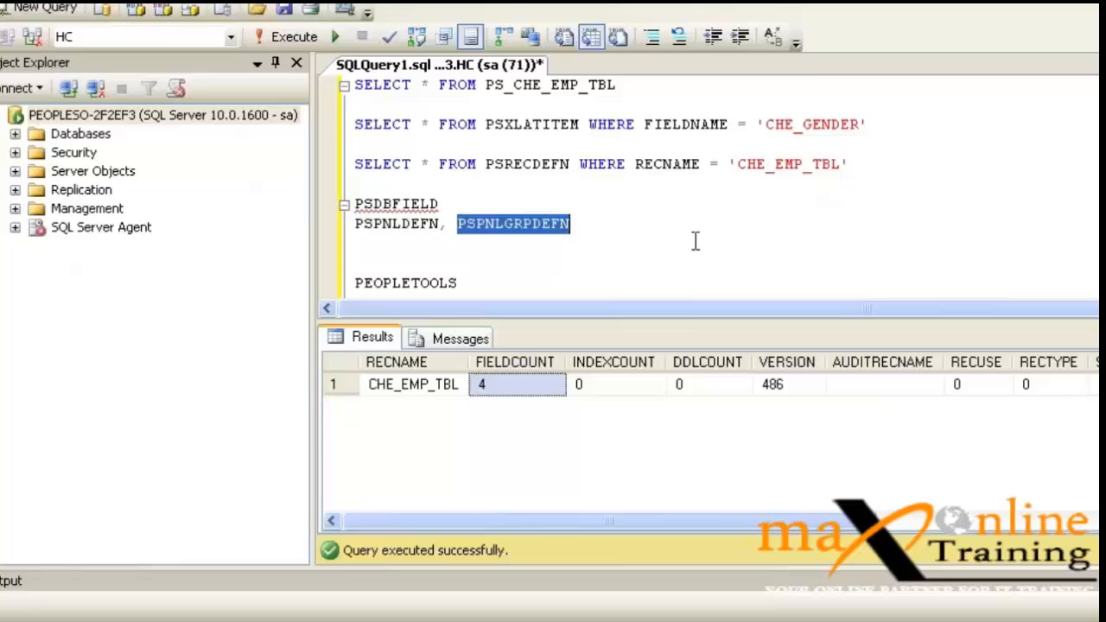
left_click(754, 238)
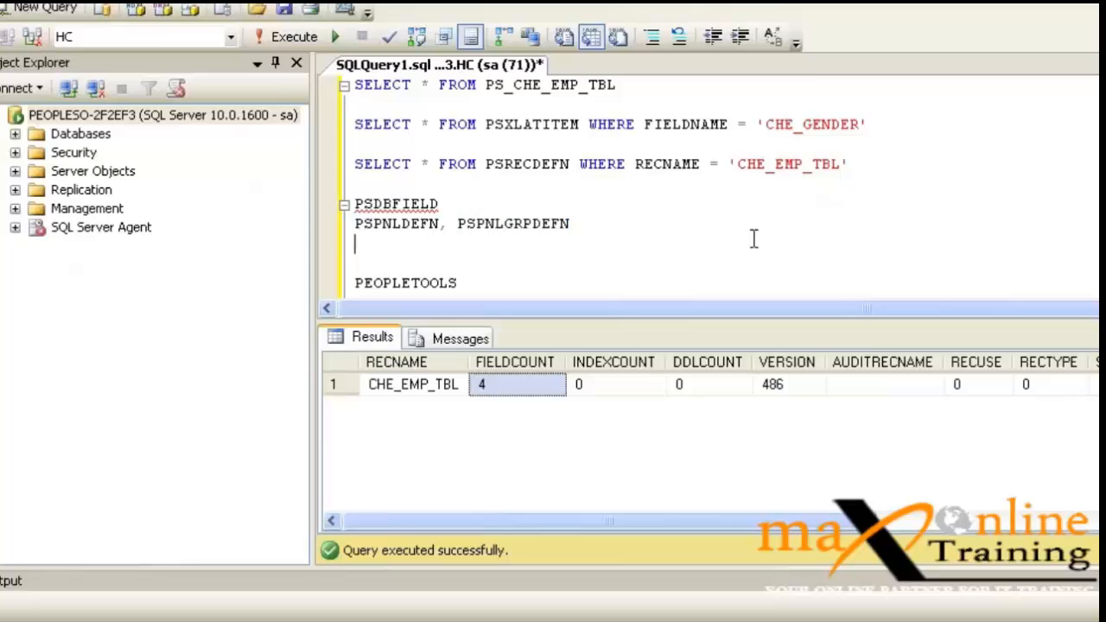
Step: Highlight the lines from PSDBFIELD to PEOPLETOOLS, the APPLICATION DATA note, and PS_CHE_EMP_TBL in the first query
left_click(378, 261)
scroll(494, 247, "down", 2)
scroll(492, 225, "up", 1)
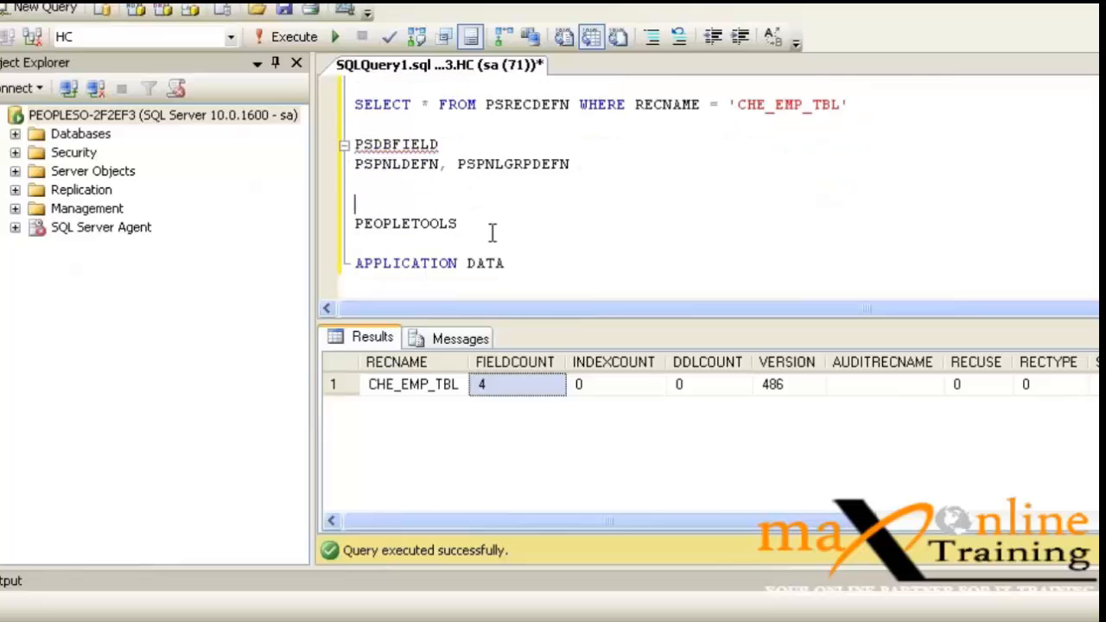
left_click_drag(492, 232, 338, 143)
left_click_drag(524, 255, 315, 278)
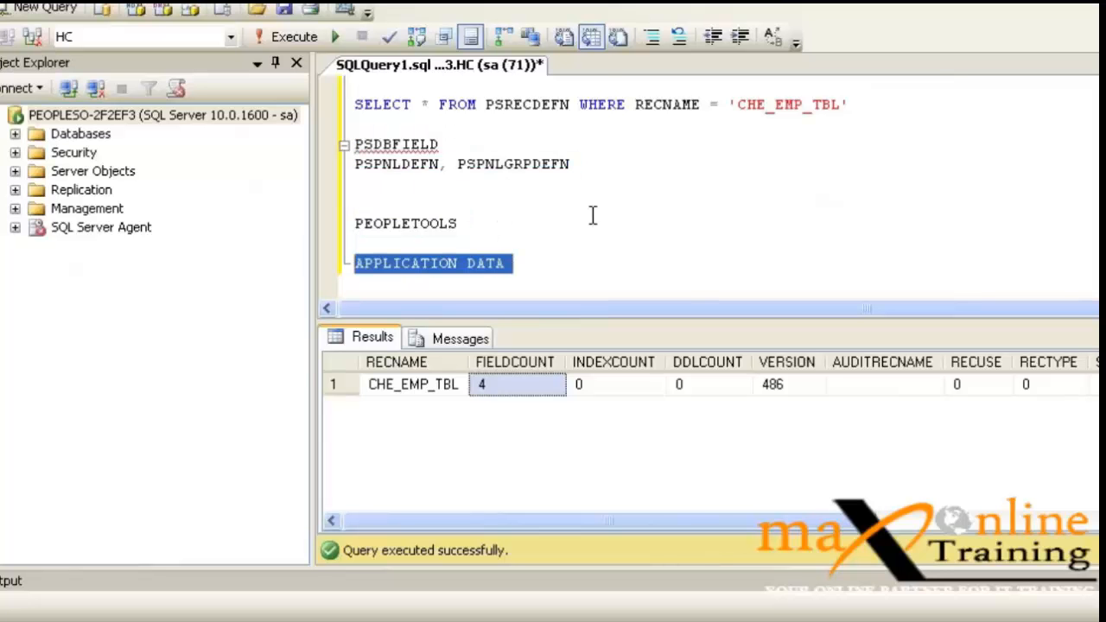
scroll(593, 215, "up", 1)
left_click_drag(615, 86, 477, 85)
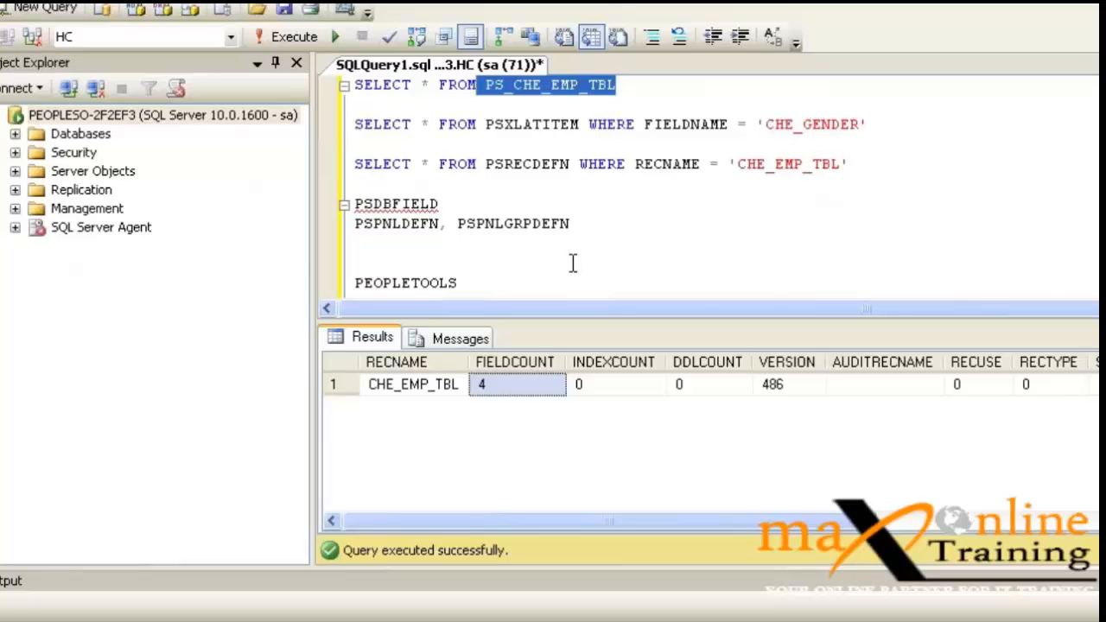
Step: Compare the PEOPLETOOLS and APPLICATION DATA notes by highlighting each one, ending on PEOPLETOOLS
scroll(572, 263, "down", 1)
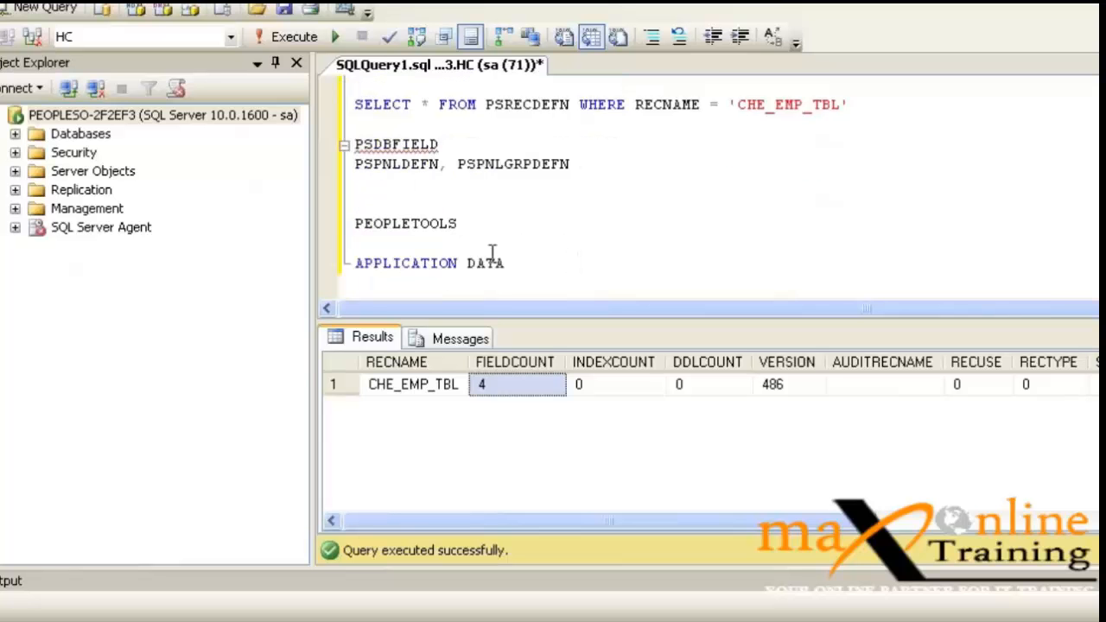
left_click_drag(470, 224, 321, 234)
left_click_drag(604, 265, 314, 270)
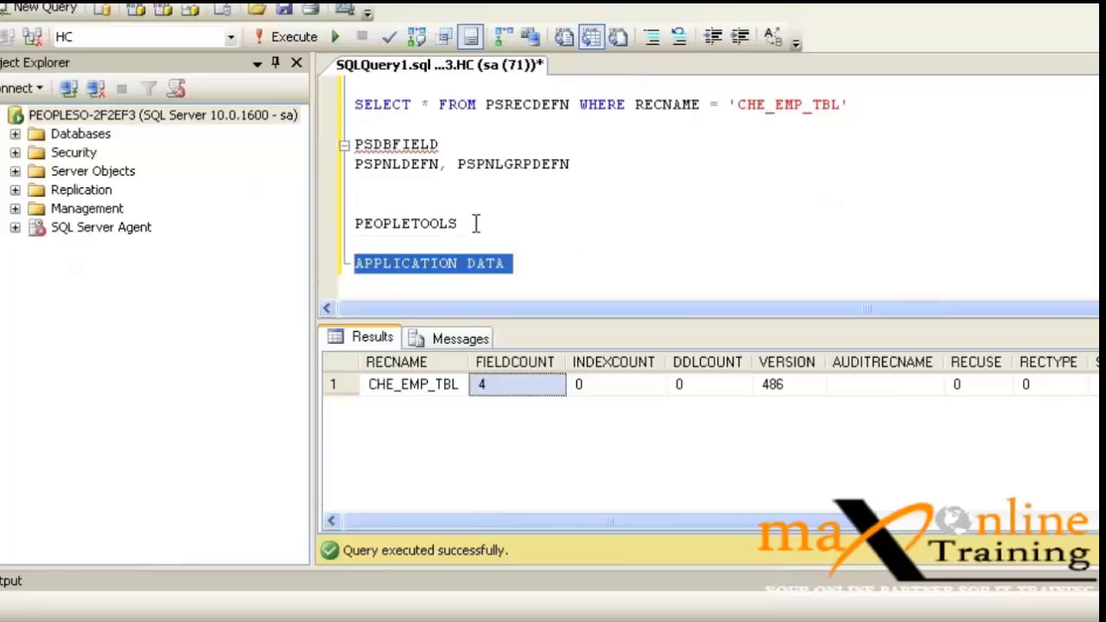
left_click_drag(475, 222, 228, 220)
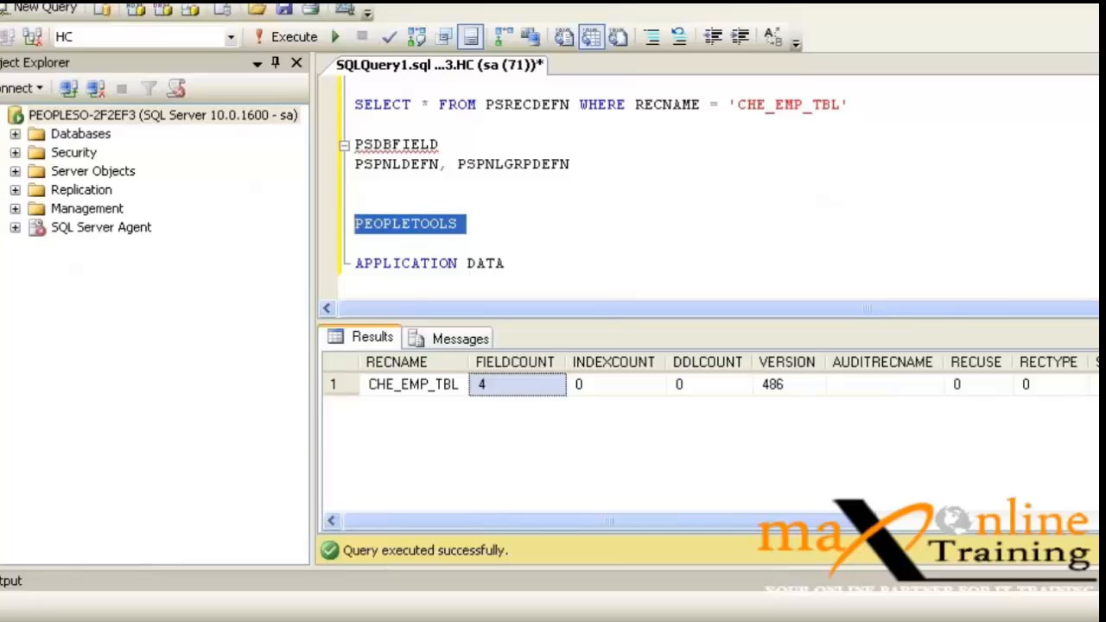
scroll(596, 199, "up", 1)
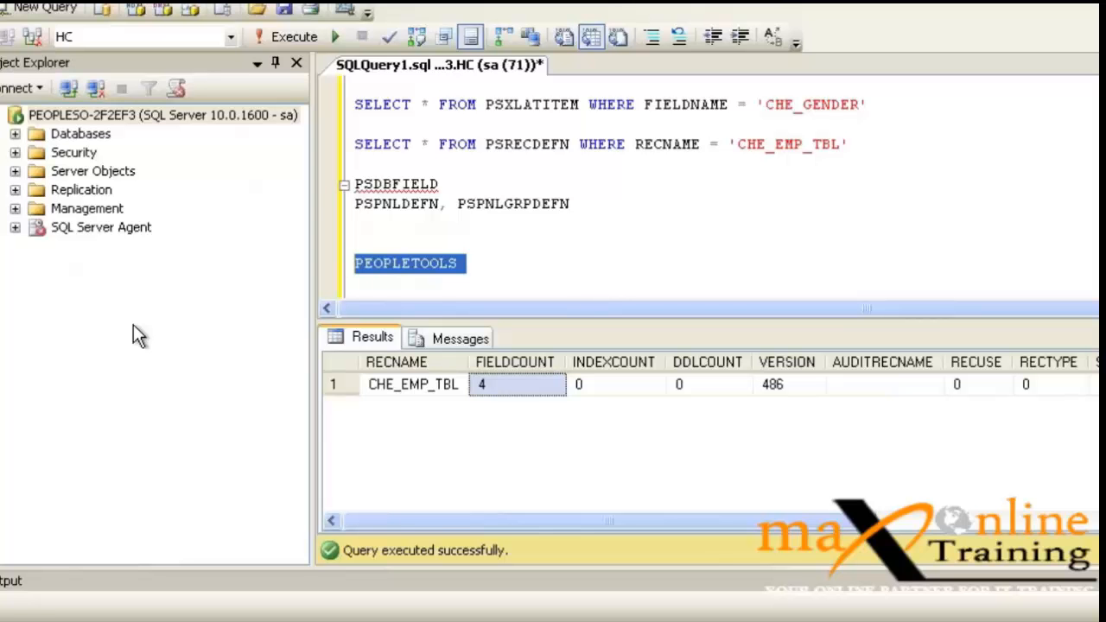
left_click(560, 261)
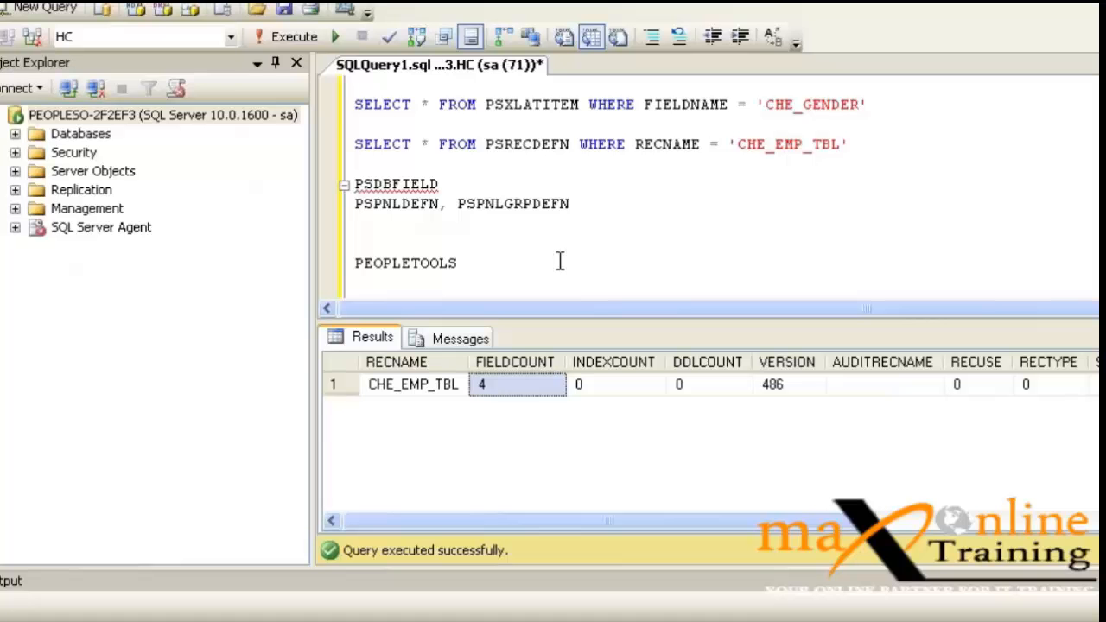
Step: Highlight the APPLICATION DATA note and its example table PS_CHE_EMP_TBL in the first query
scroll(553, 251, "down", 1)
left_click_drag(519, 251, 277, 243)
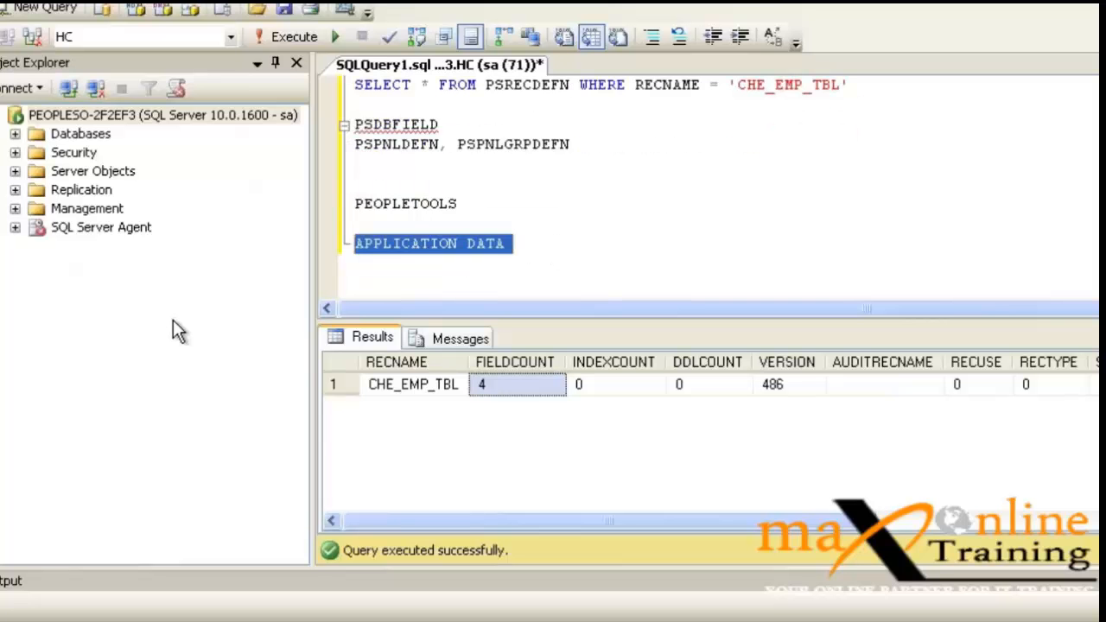
scroll(172, 329, "up", 2)
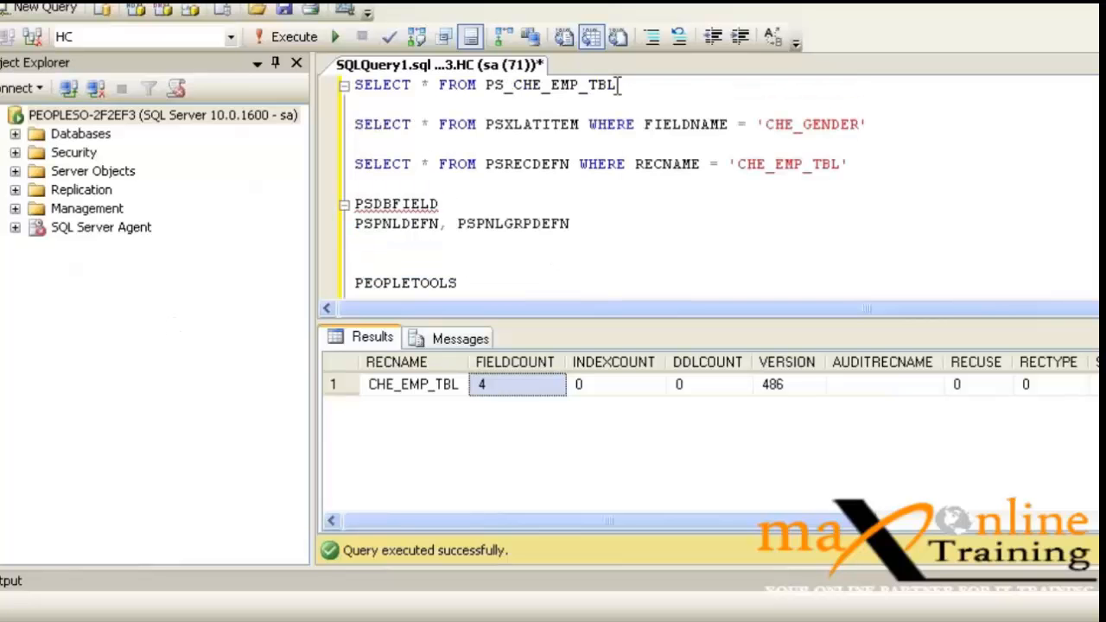
left_click_drag(616, 85, 459, 131)
Step: Switch to the PeopleSoft Che Emp Page in the browser, set Gender to Male, and save the employee record
left_click(494, 620)
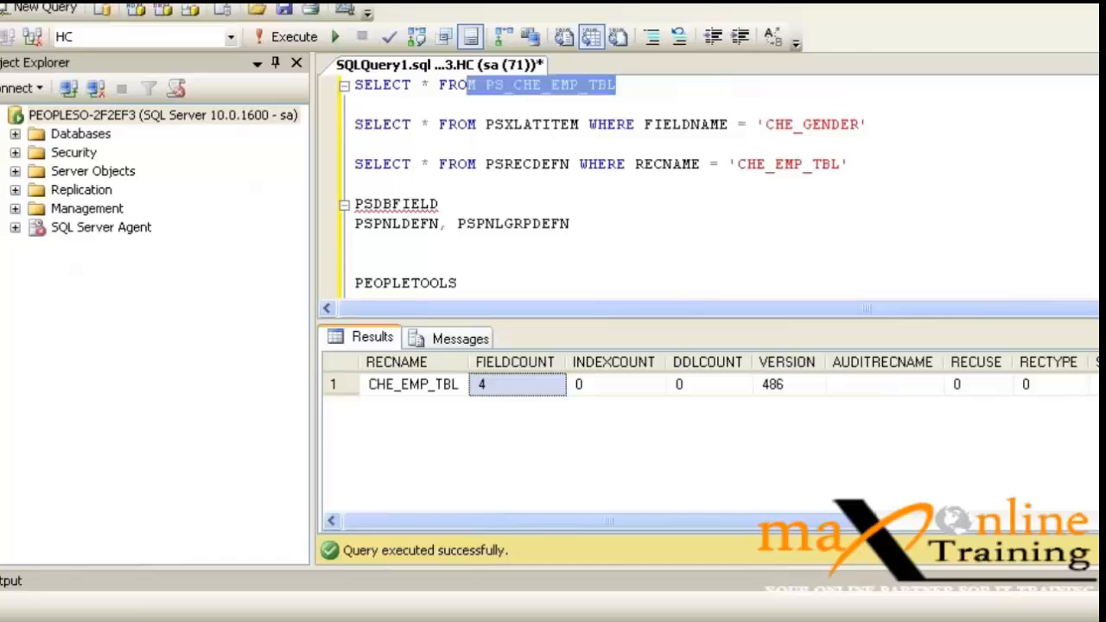
left_click(273, 406)
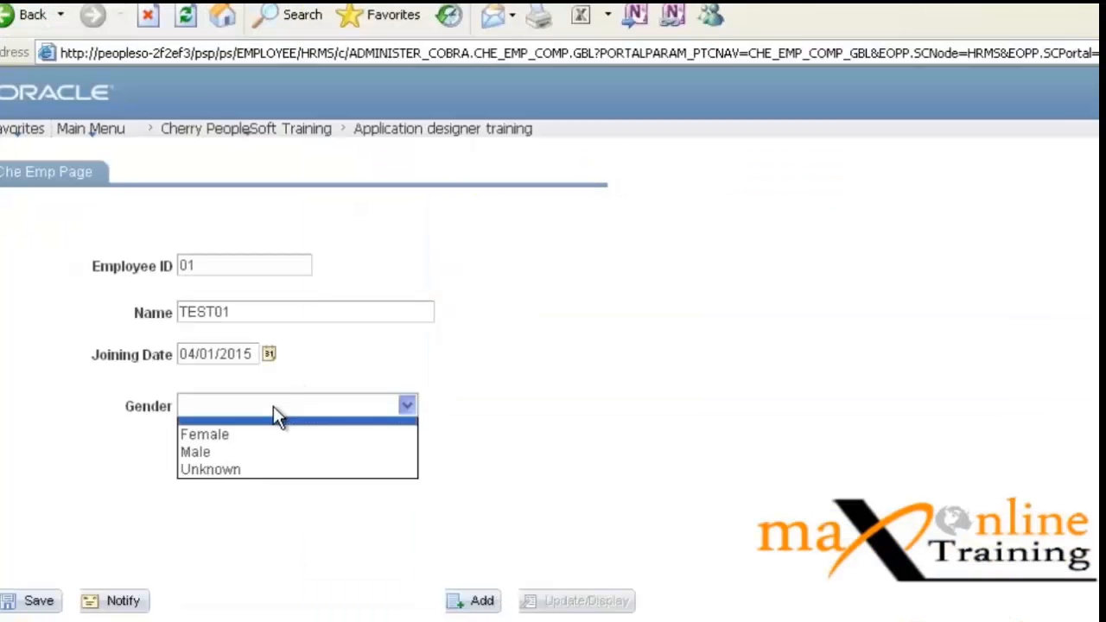
left_click(251, 460)
left_click(42, 596)
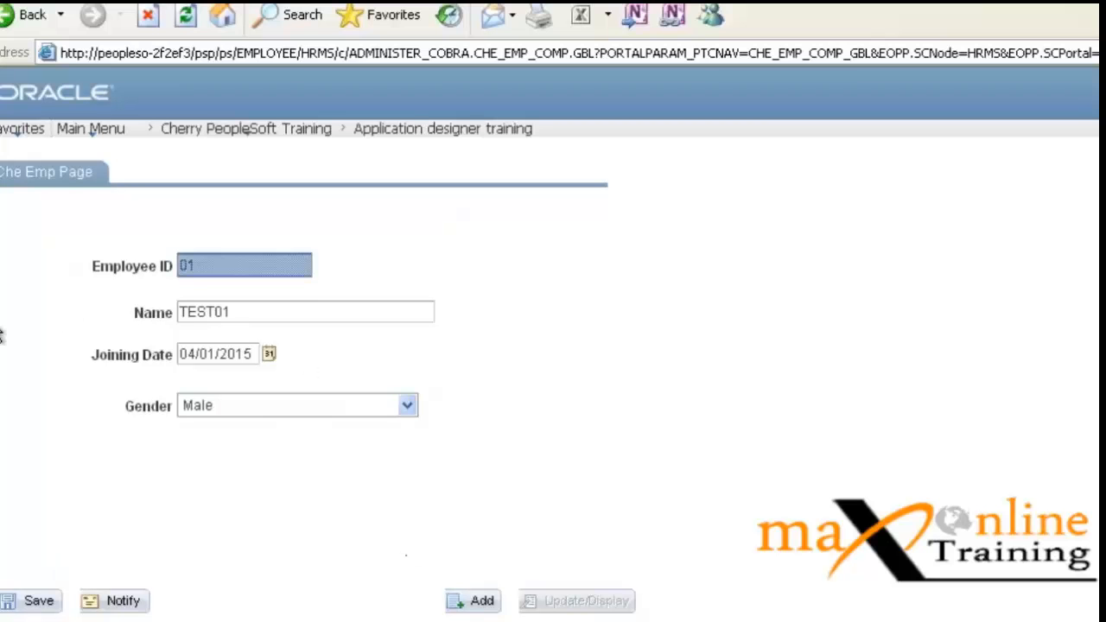
key("Tab")
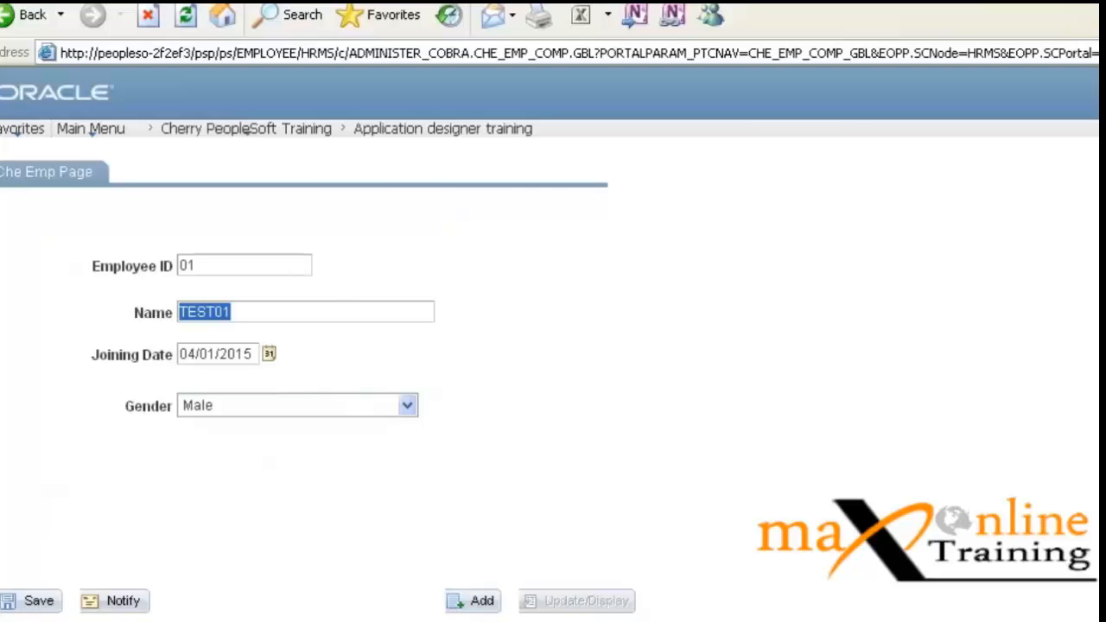
Step: Return to SQL Server Management Studio and highlight the PEOPLETOOLS and APPLICATION DATA notes together
left_click(856, 621)
left_click_drag(624, 99, 340, 129)
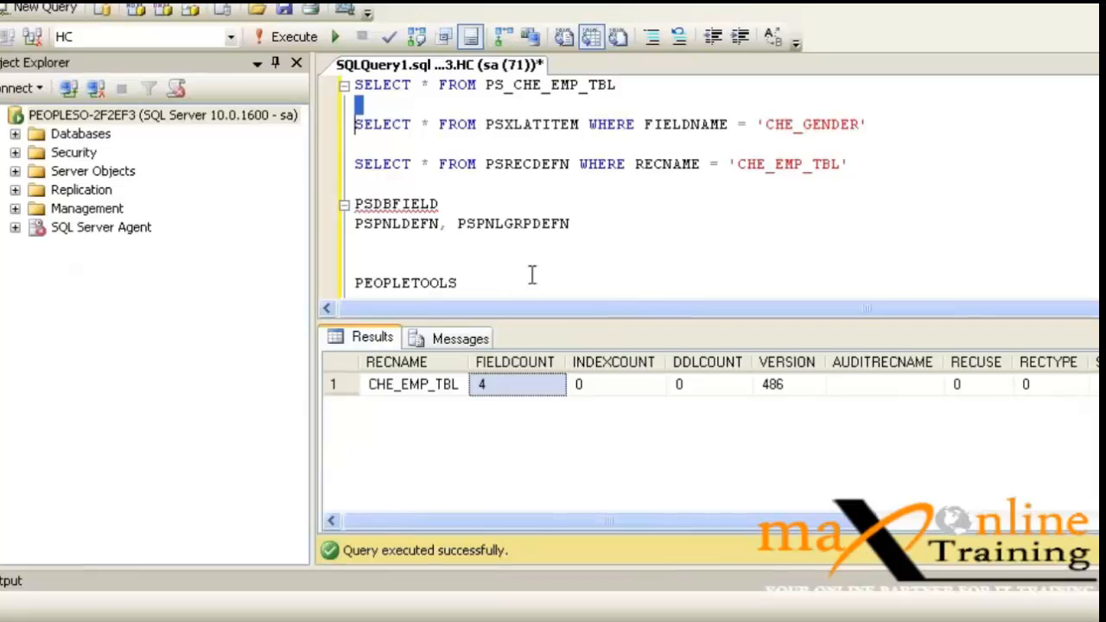
scroll(533, 272, "down", 1)
left_click_drag(515, 263, 303, 215)
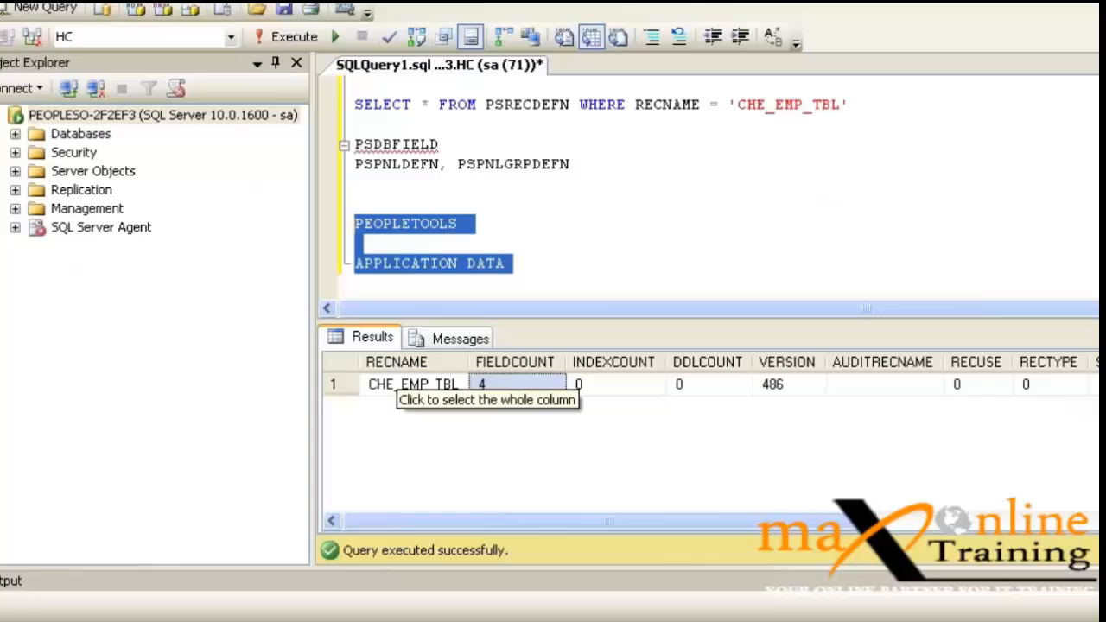
left_click(460, 225)
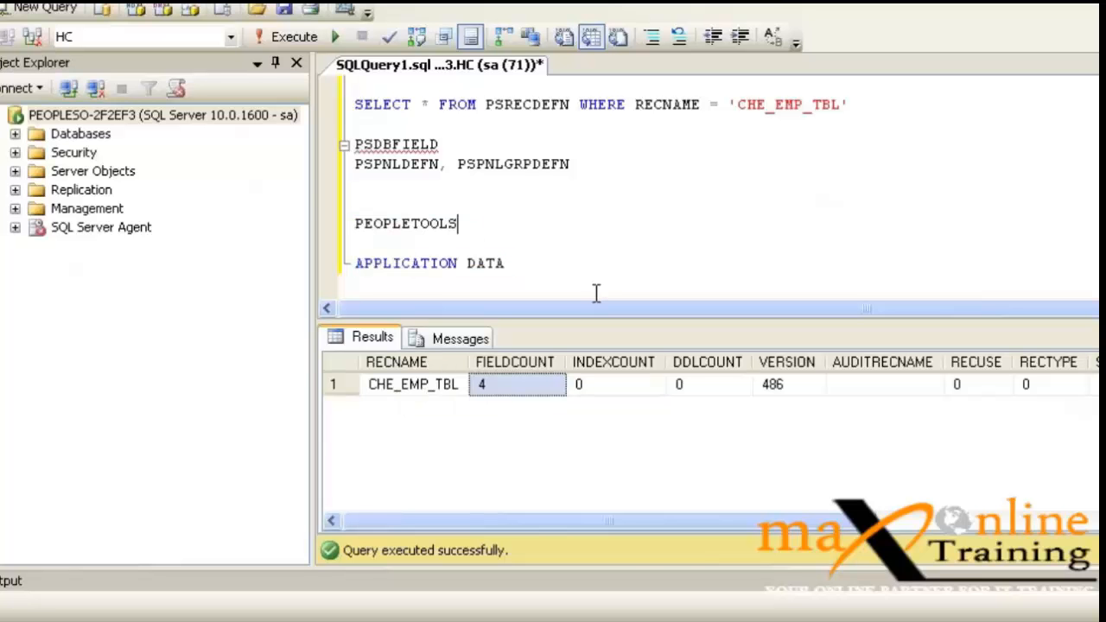
left_click(527, 260)
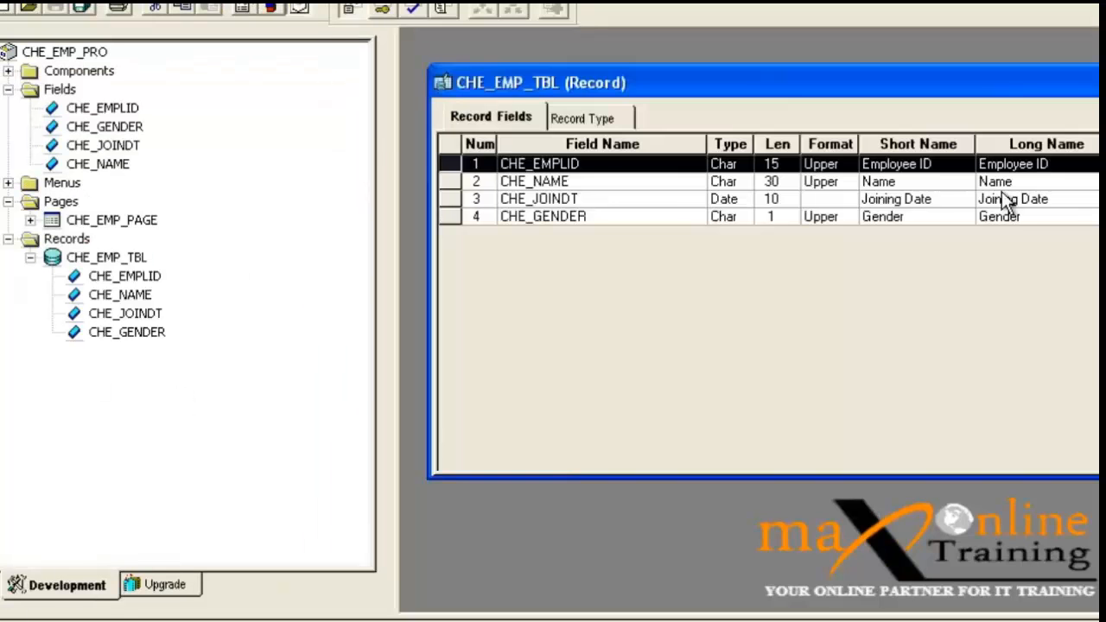
Step: Maximize the CHE_EMP_TBL record definition and compare its record type options with its field list, ending on the field list
double_click(1011, 86)
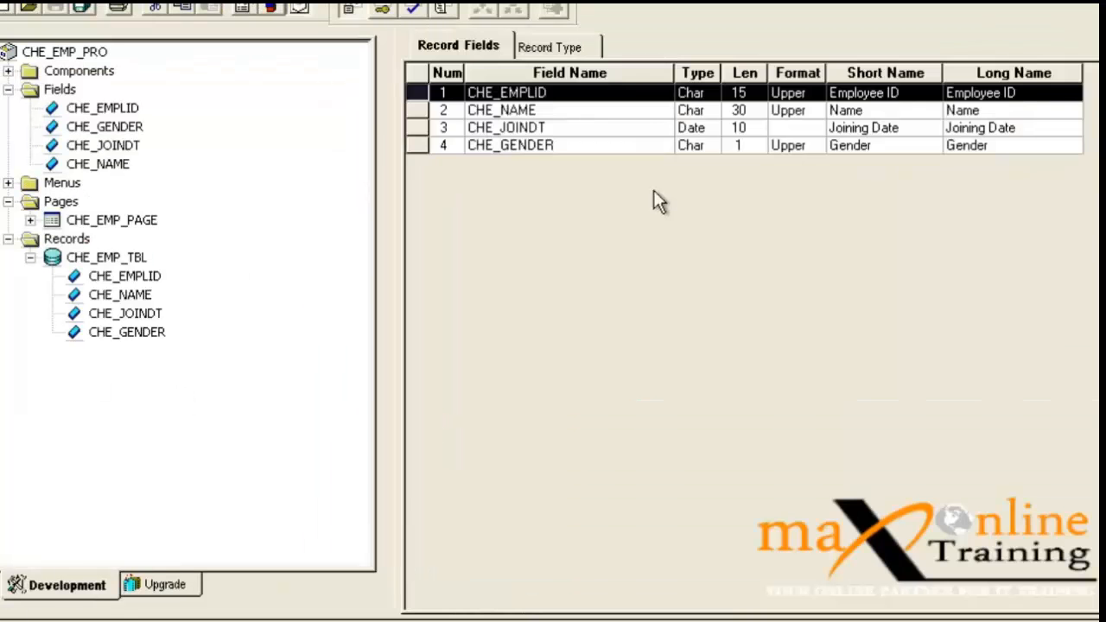
left_click(604, 46)
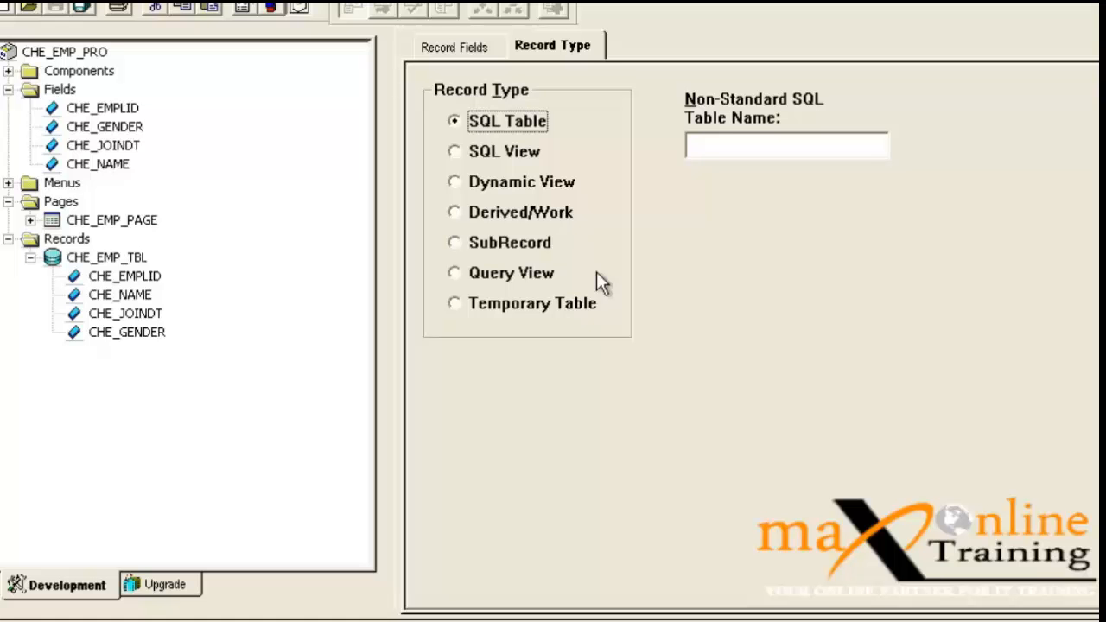
left_click(492, 56)
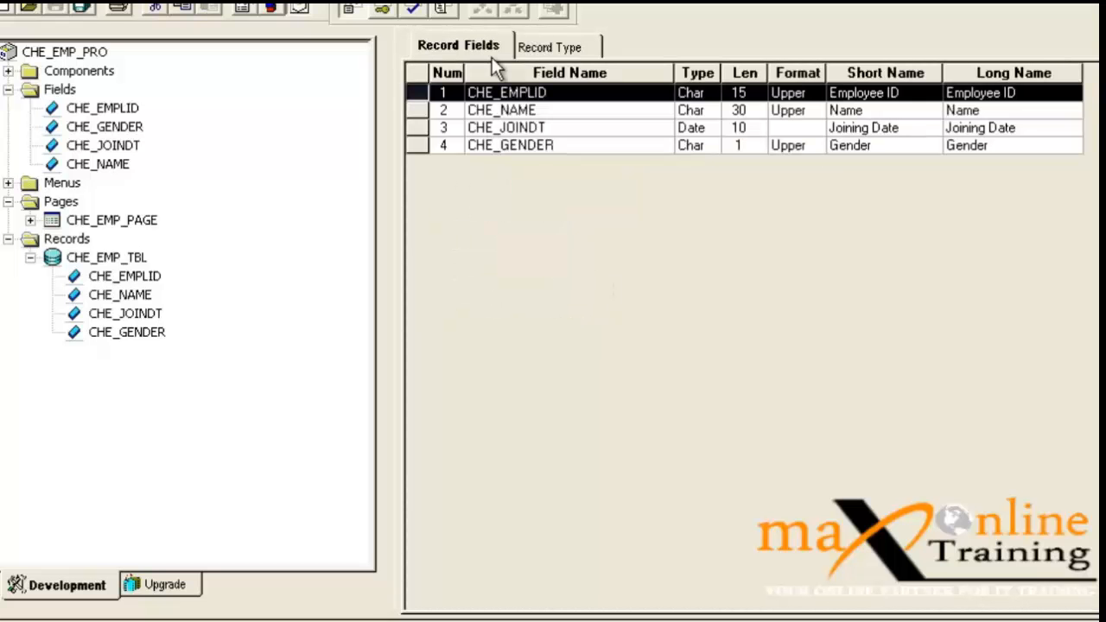
left_click(553, 57)
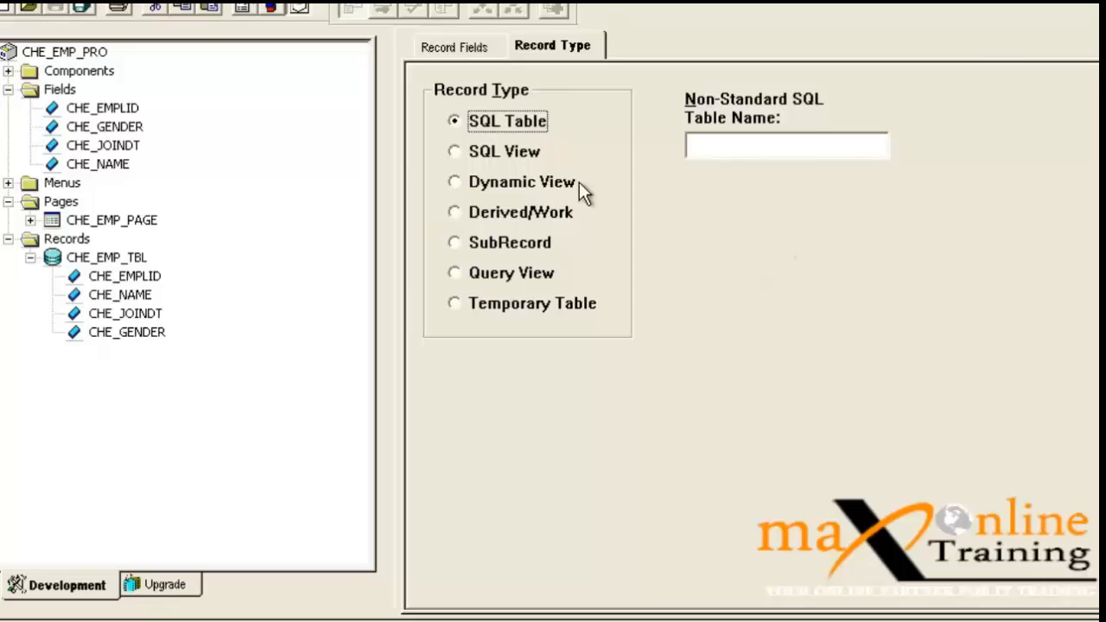
left_click(480, 48)
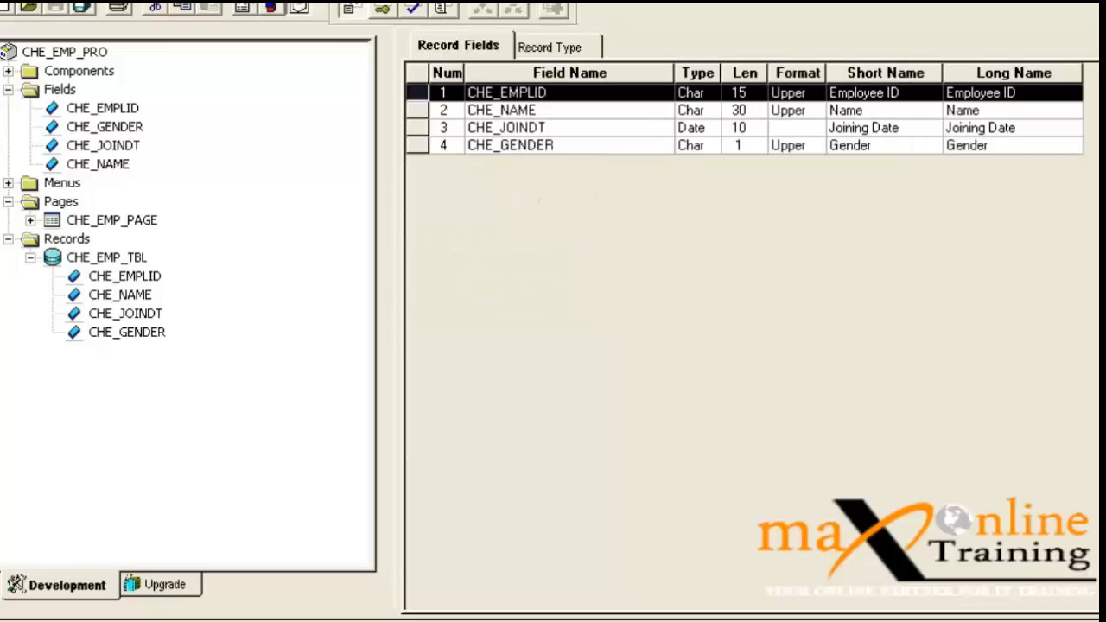
Step: Close the CHE_EMP_TBL record definition, reopen it from the CHE_EMP_PRO project, and maximize it
key("ctrl+F4")
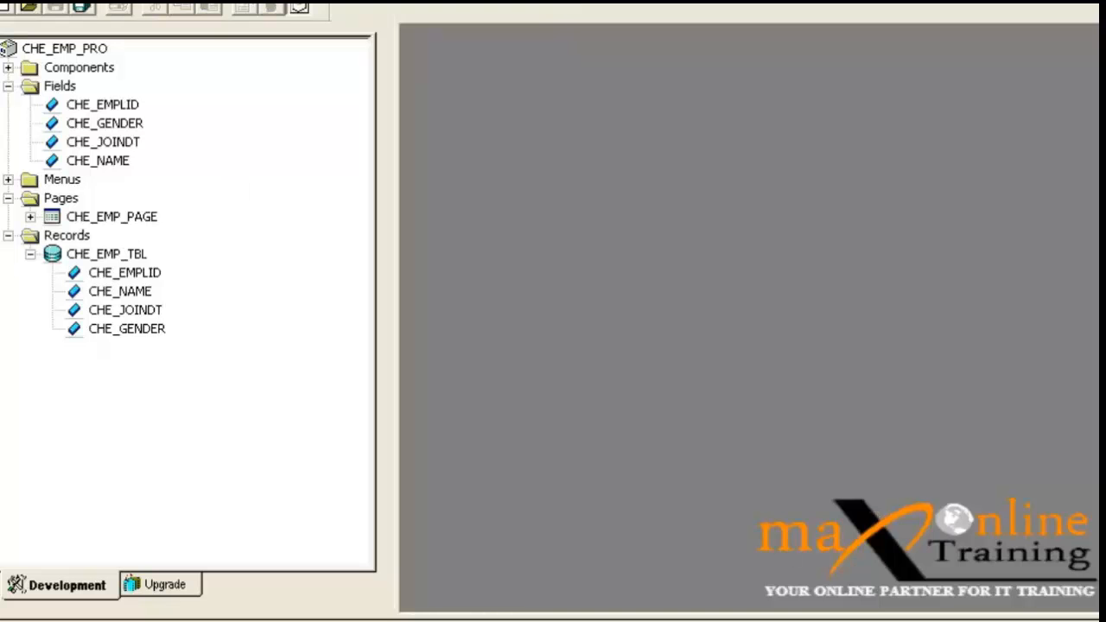
double_click(130, 256)
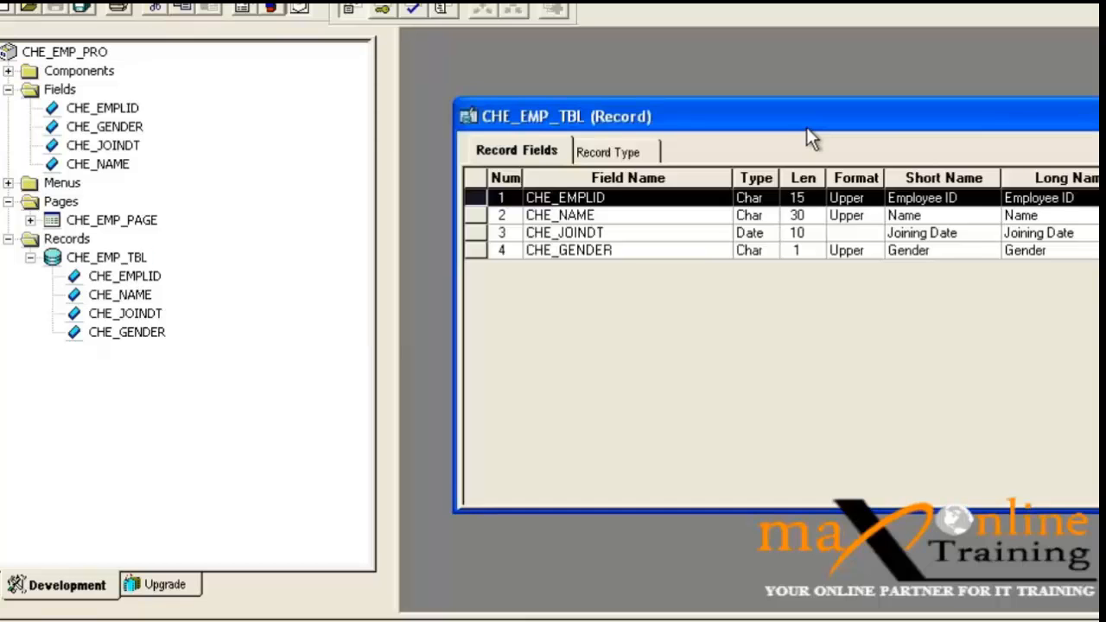
double_click(807, 125)
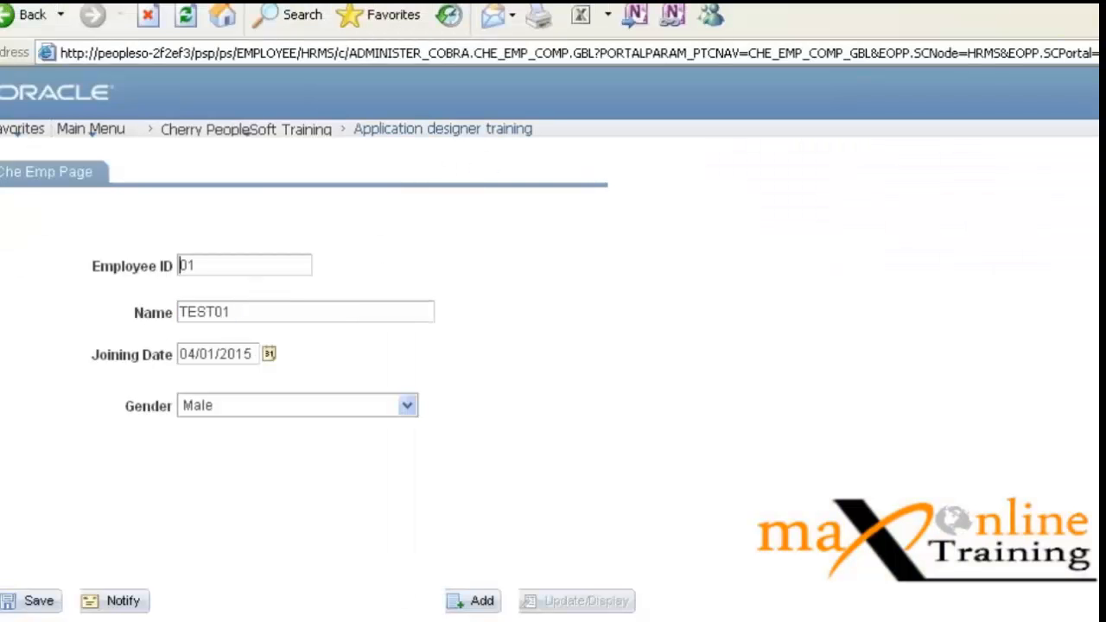
Step: Switch to Application Designer, mark the CHE_EMPLID field of CHE_EMP_TBL as Key, Search Key and List Box Item, and save the record
left_click_drag(93, 266, 130, 267)
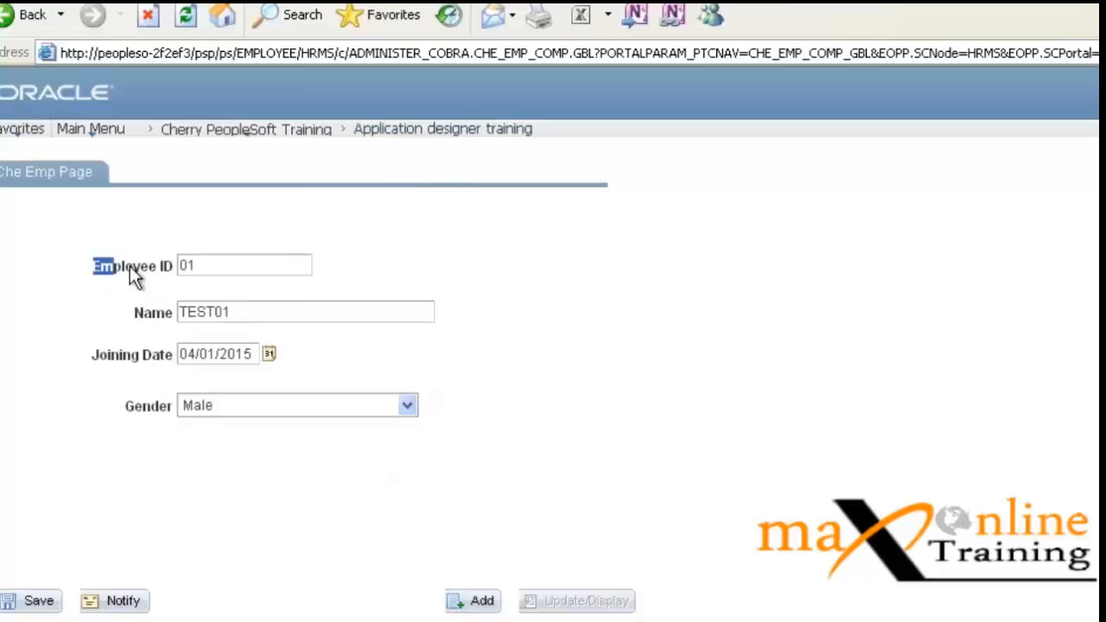
left_click(317, 268)
key("alt+Tab")
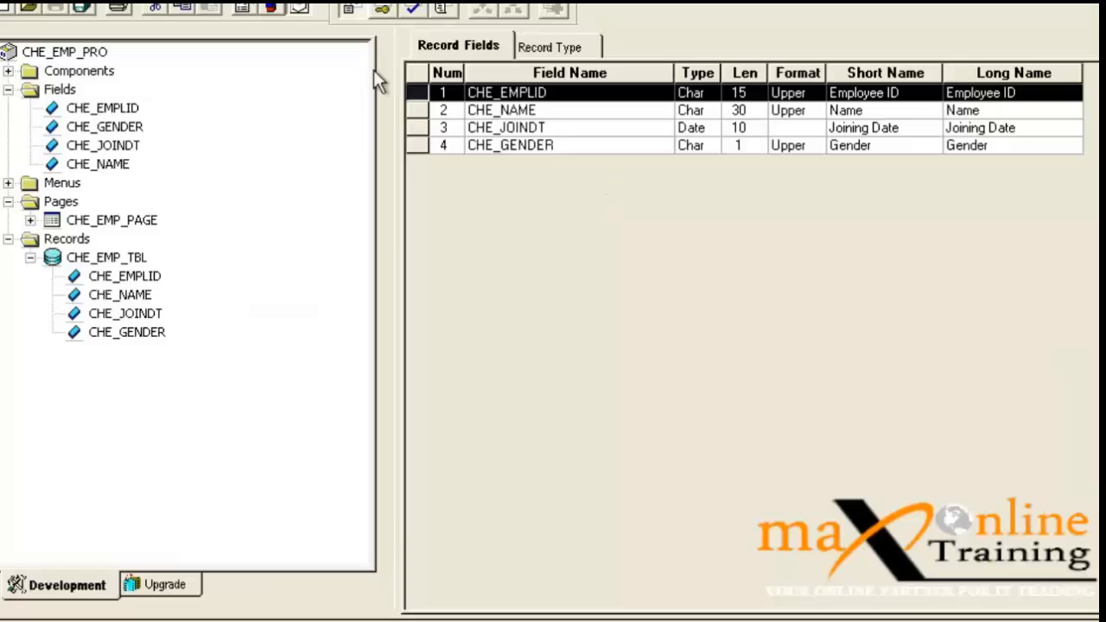
left_click(383, 11)
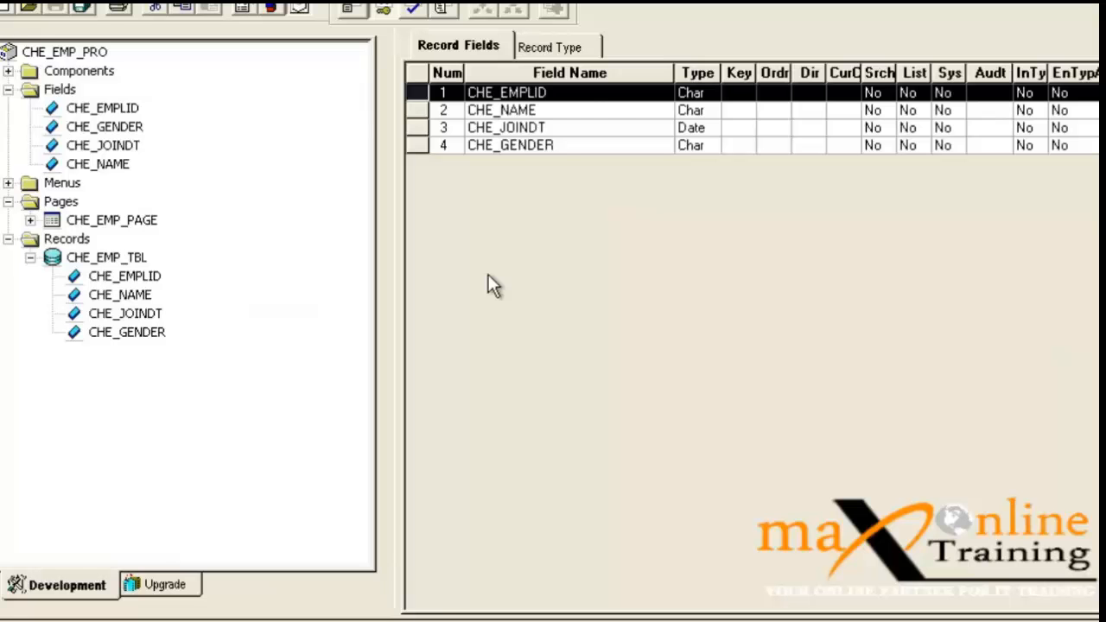
double_click(576, 97)
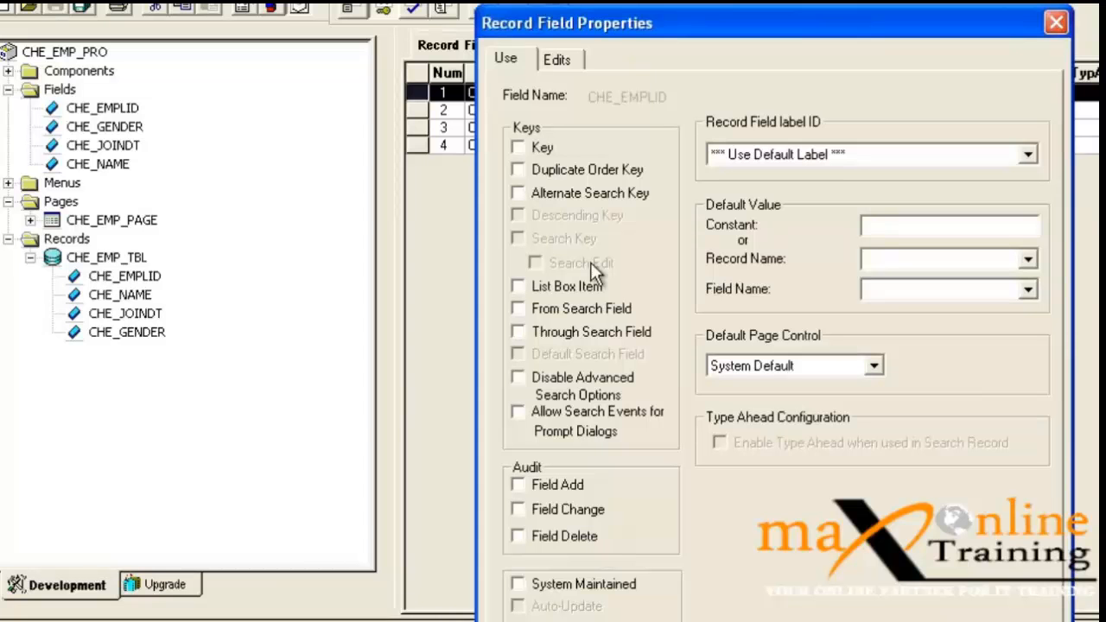
left_click(539, 147)
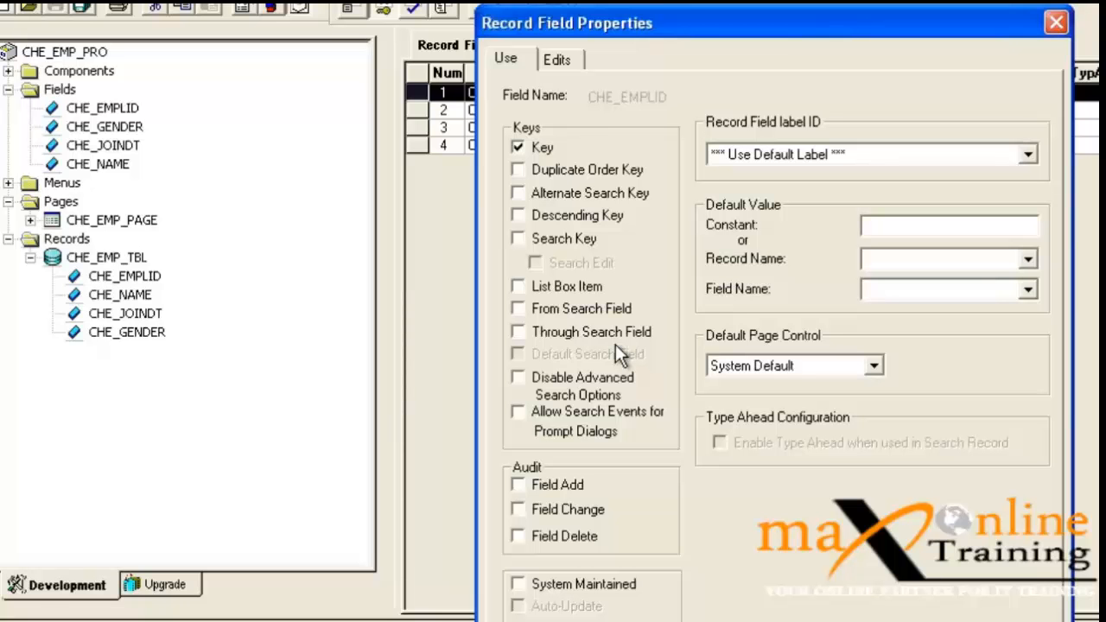
left_click(575, 241)
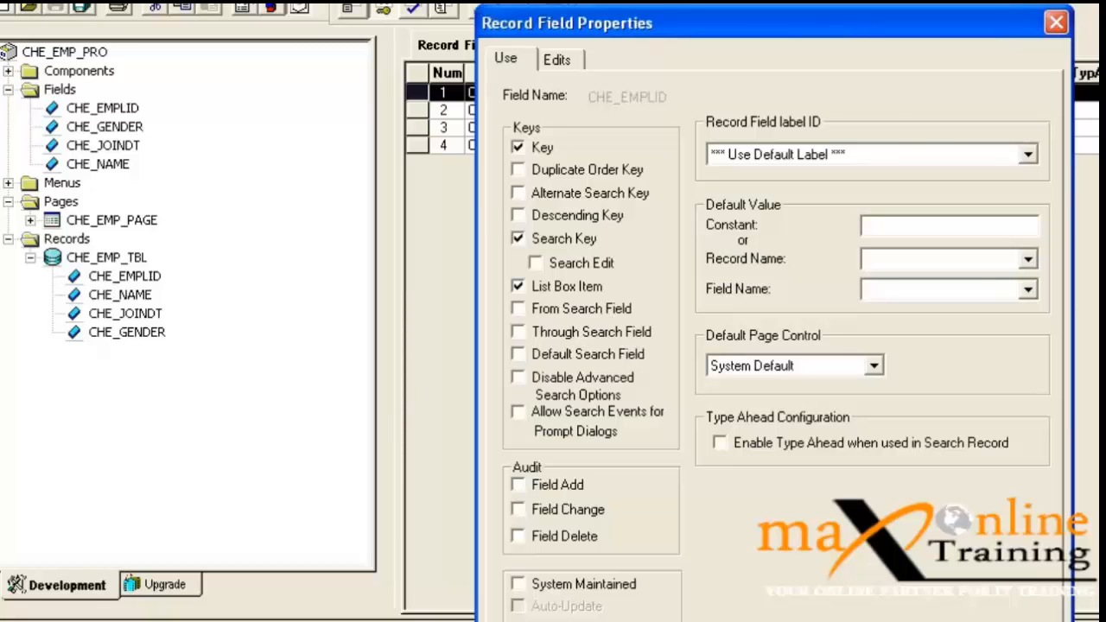
key("Return")
left_click(59, 12)
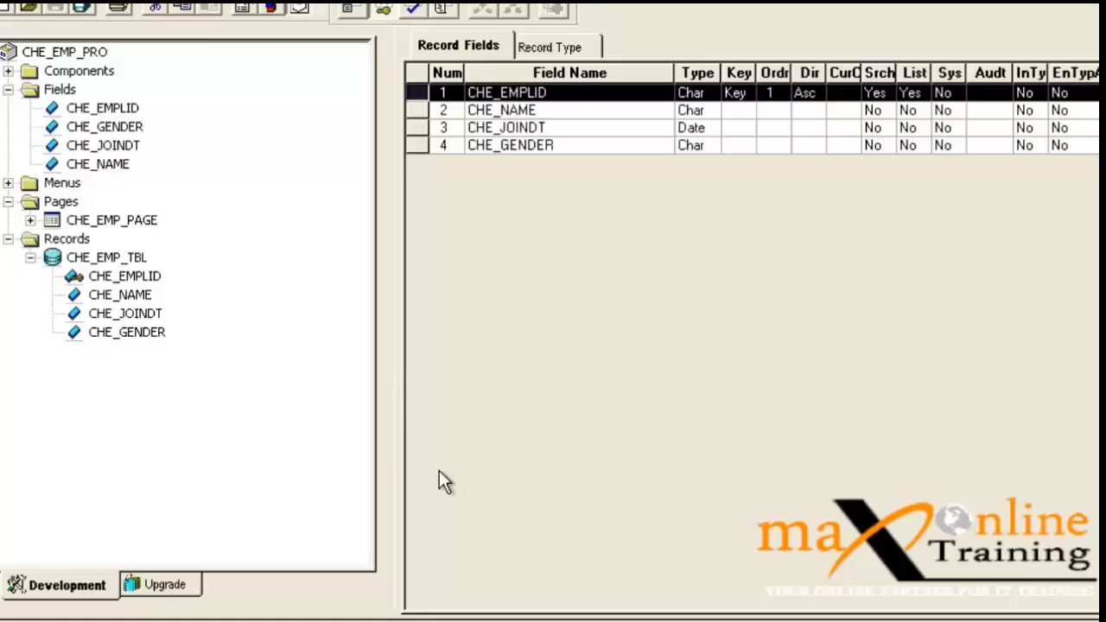
Step: Examine the unique clustered index statement for CHE_EMPLID in the PSBUILD.SQL script in SQL Server Management Studio
left_click(348, 8)
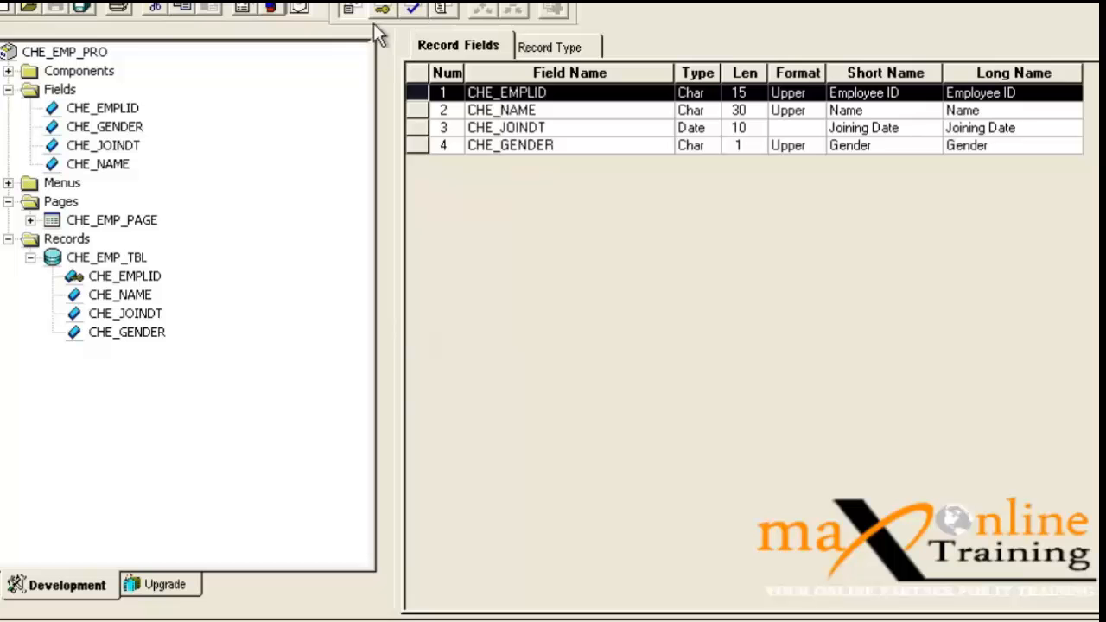
double_click(654, 93)
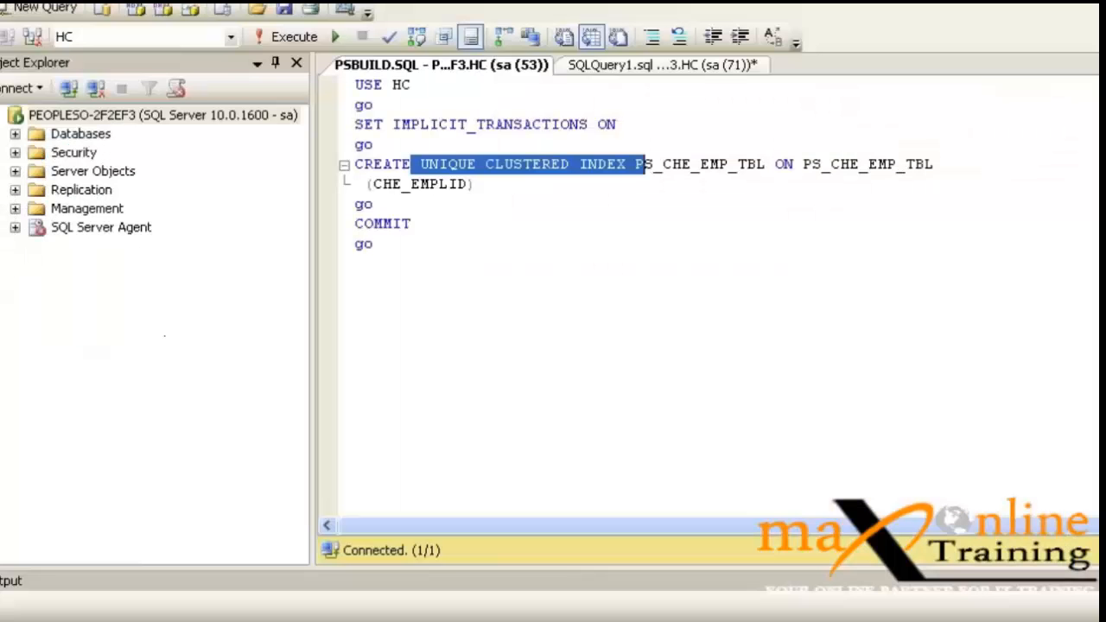
left_click(588, 228)
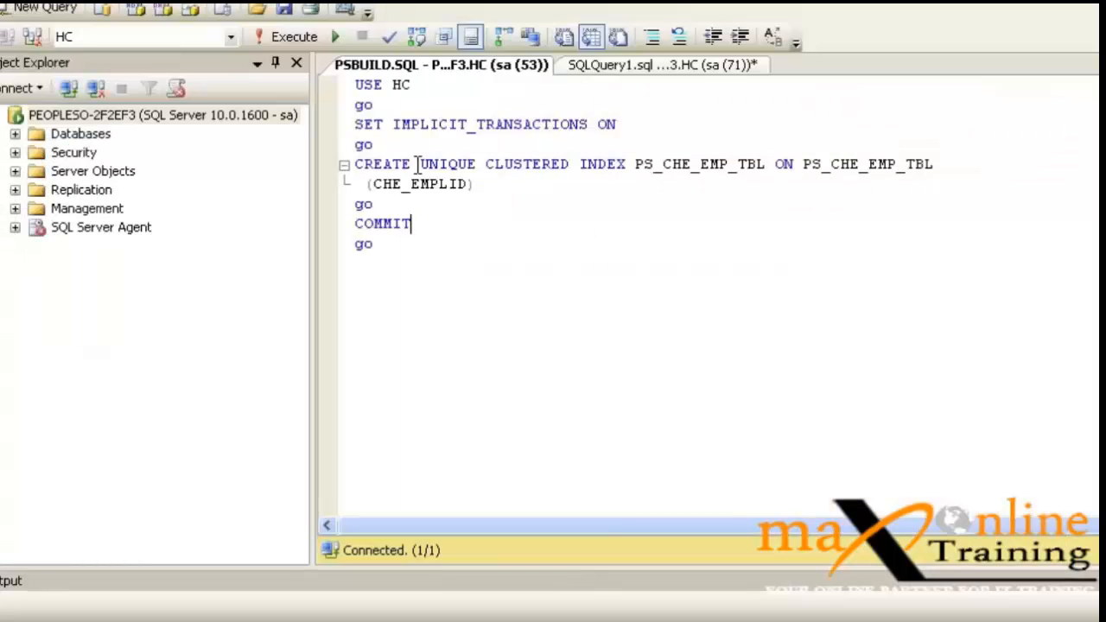
left_click_drag(421, 164, 647, 161)
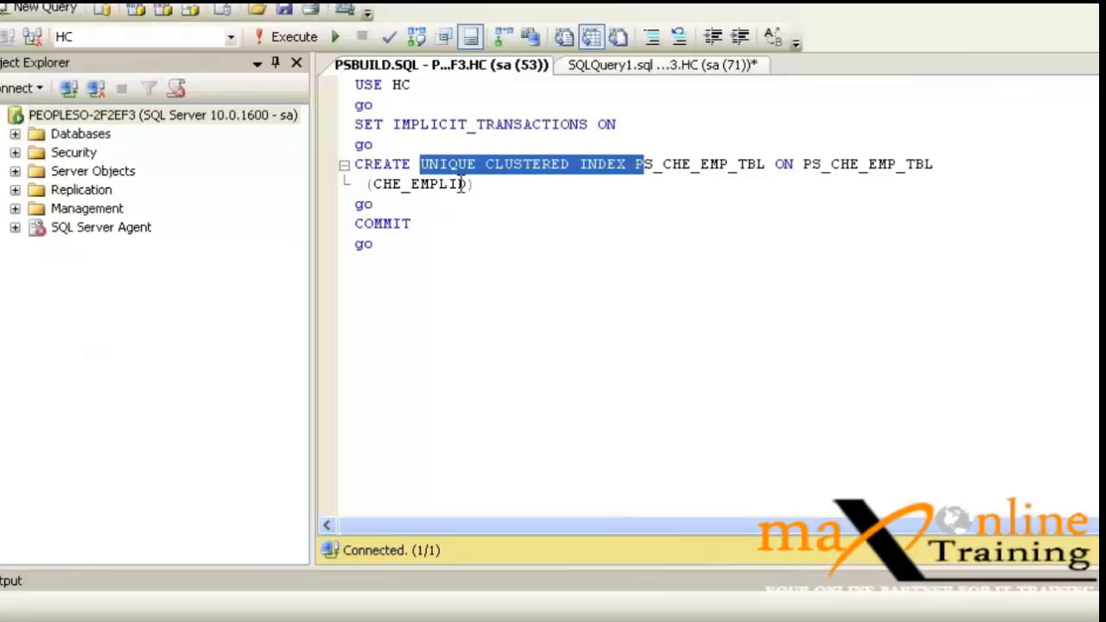
left_click_drag(467, 183, 383, 184)
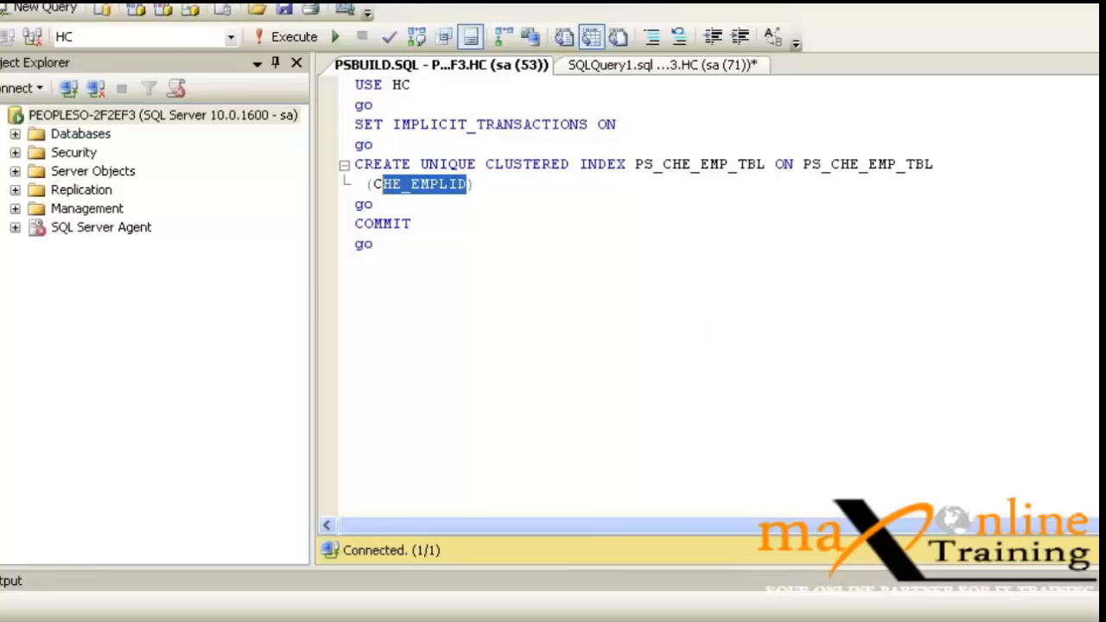
Step: Switch to the browser and run a blank search in CHE_EMP_COMP to view the existing employee record
key("alt+Tab")
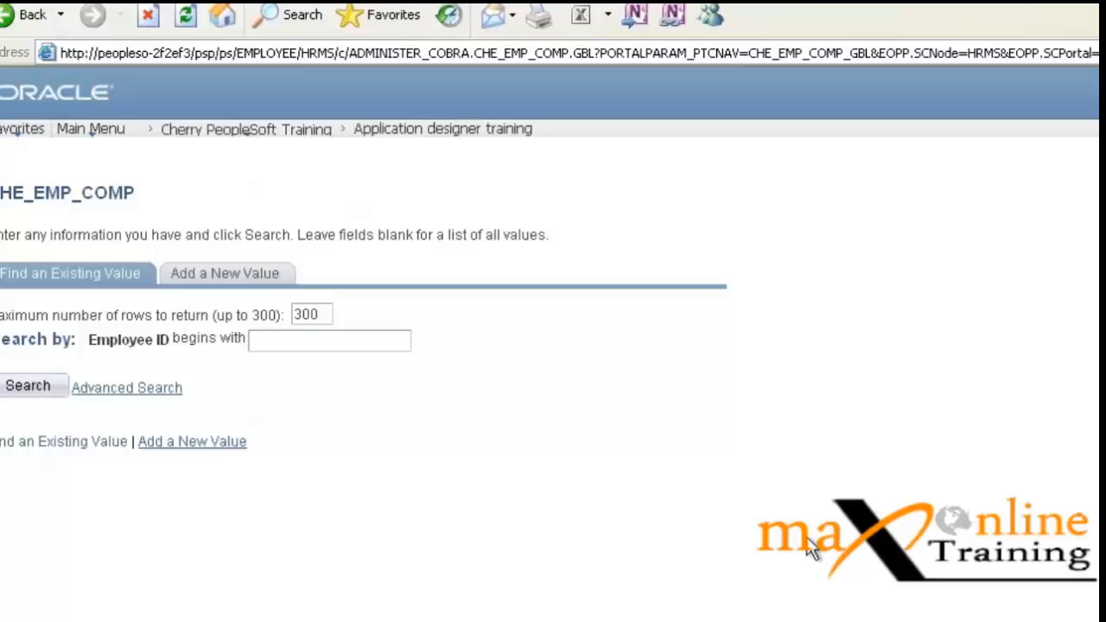
left_click(26, 386)
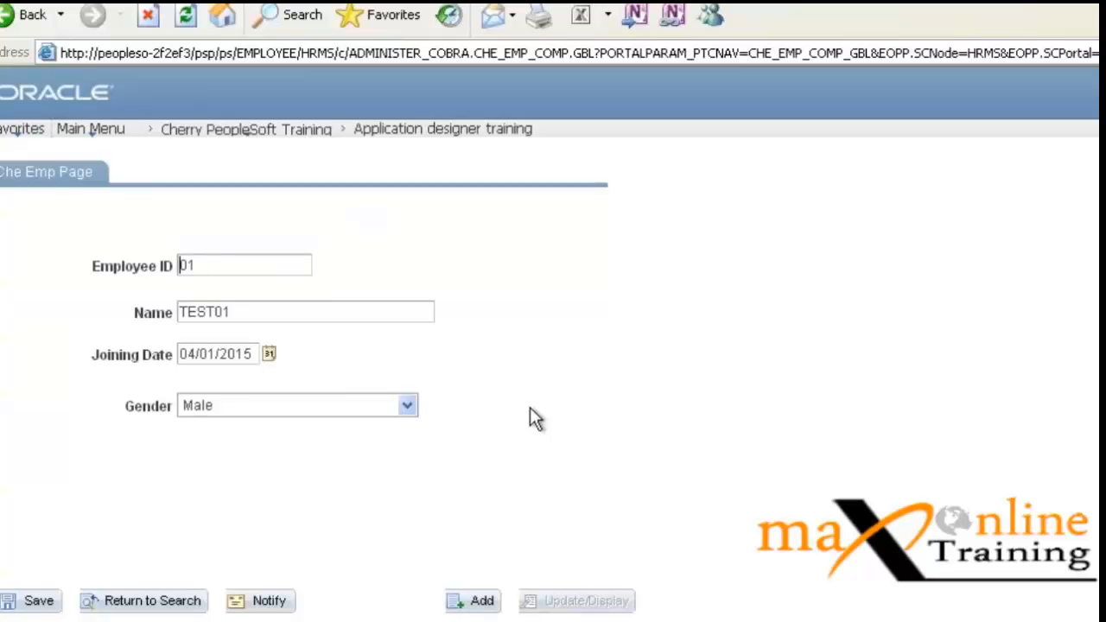
left_click_drag(94, 357, 172, 362)
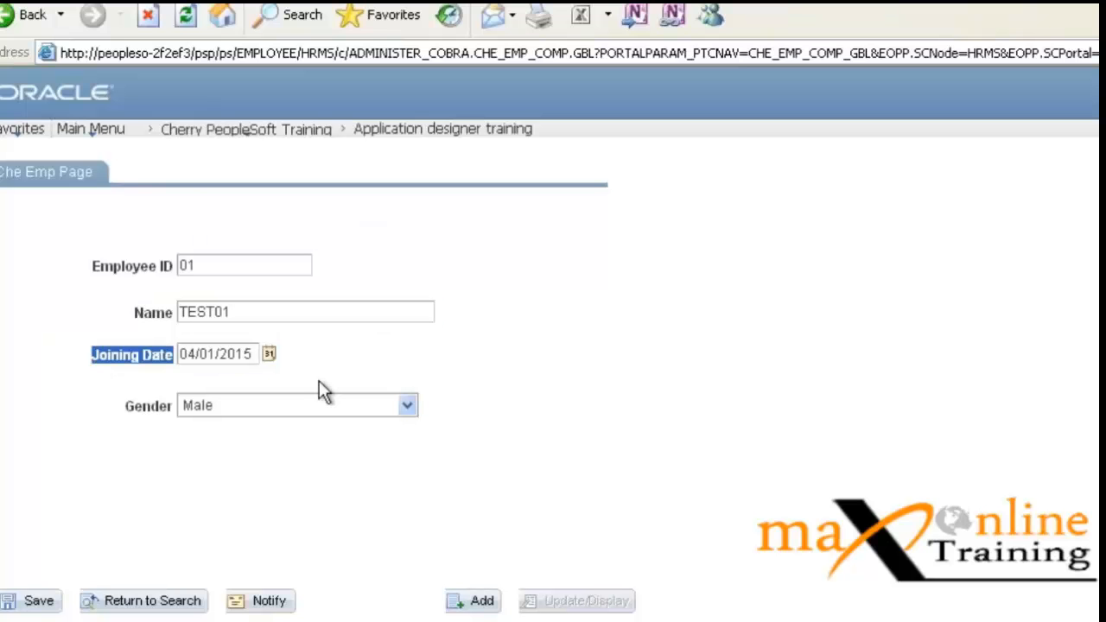
Step: Reopen the CHE_EMP_COMP search page, rerun the blank search and display the page's technical information
left_click(425, 129)
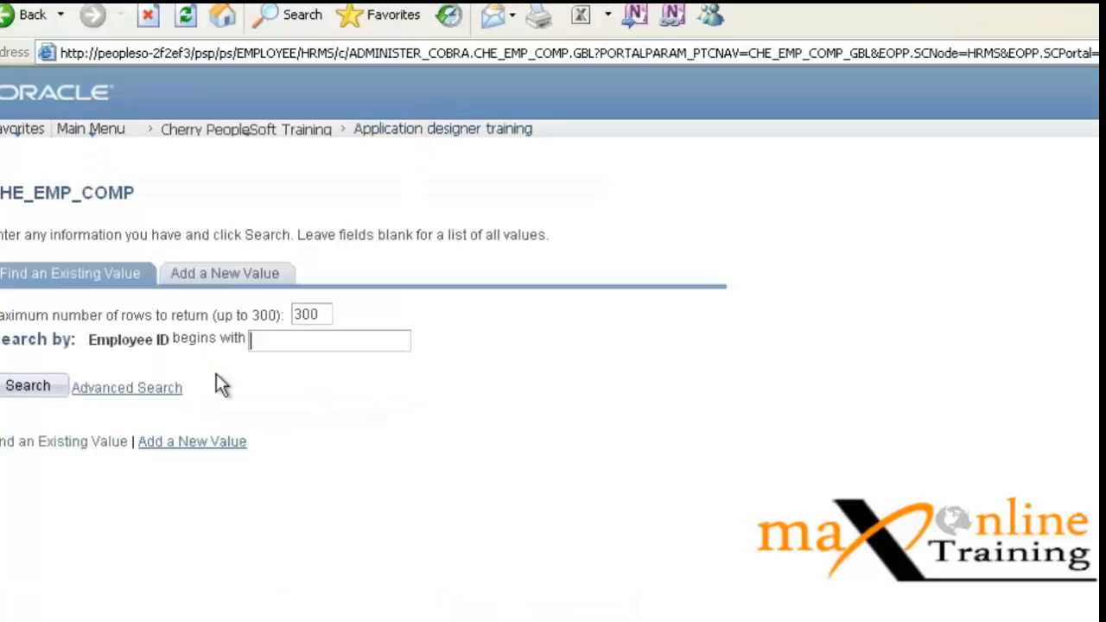
left_click_drag(183, 389, 107, 387)
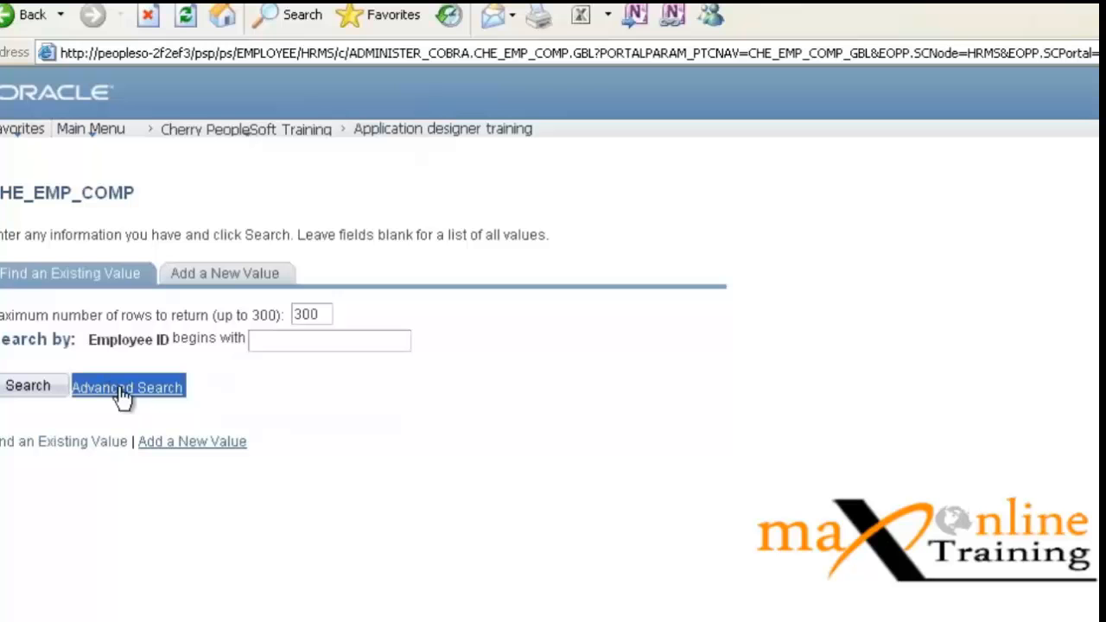
left_click(403, 411)
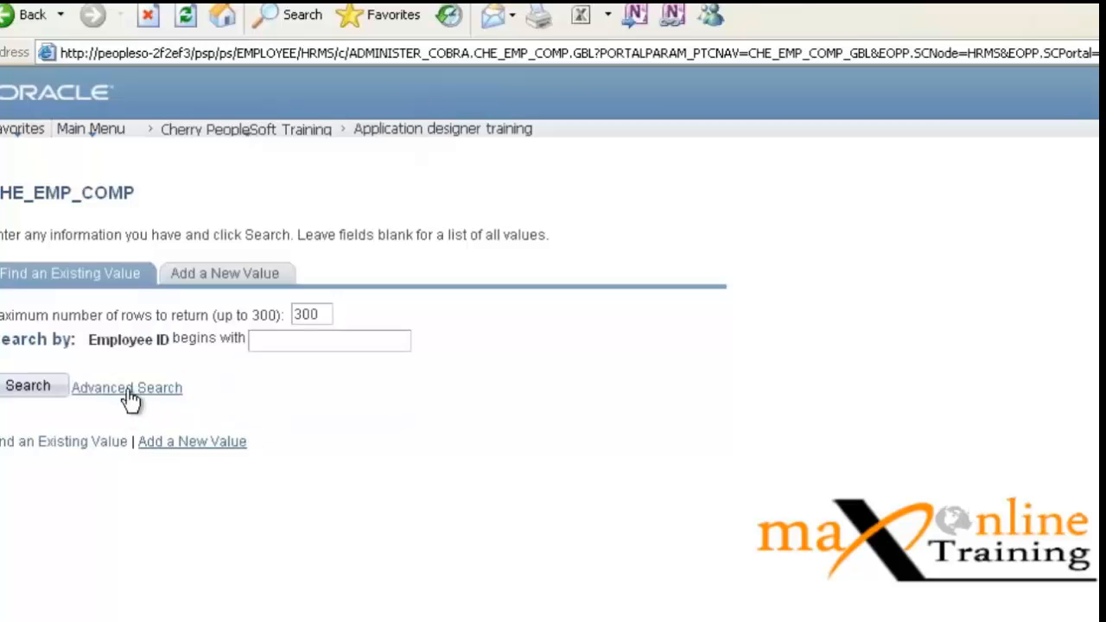
left_click_drag(159, 399, 528, 399)
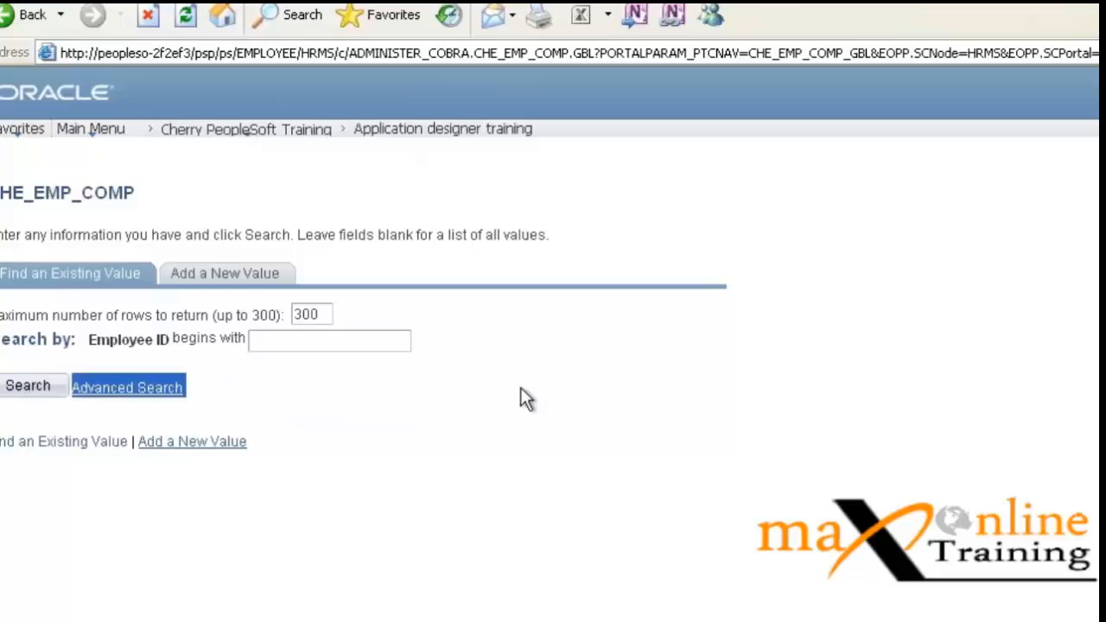
left_click(443, 367)
left_click_drag(174, 402, 112, 385)
left_click(24, 387)
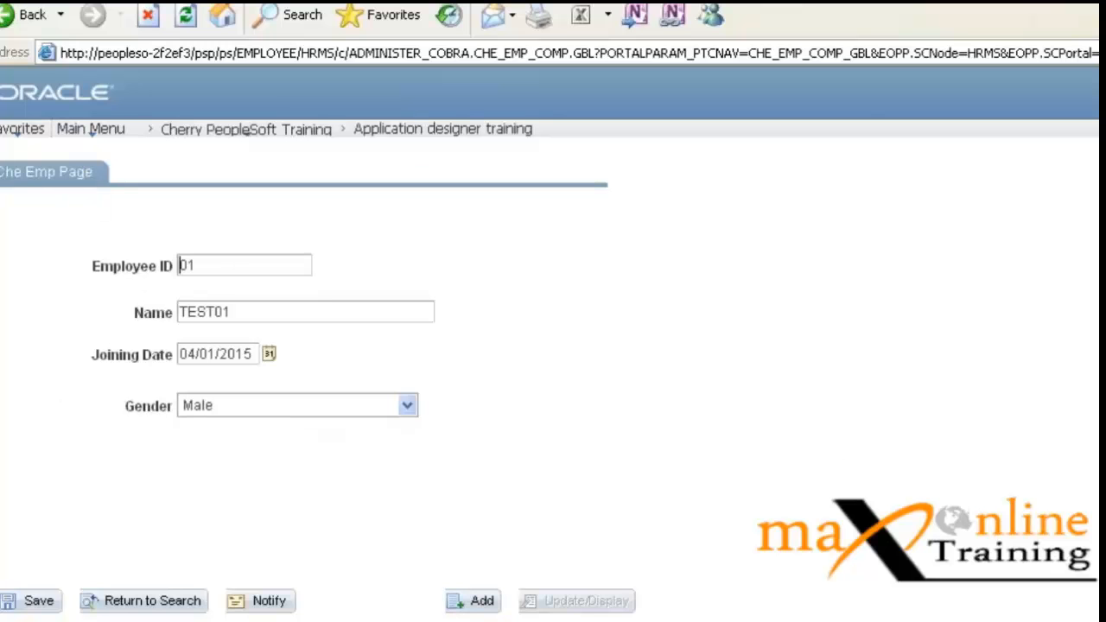
key("ctrl+j")
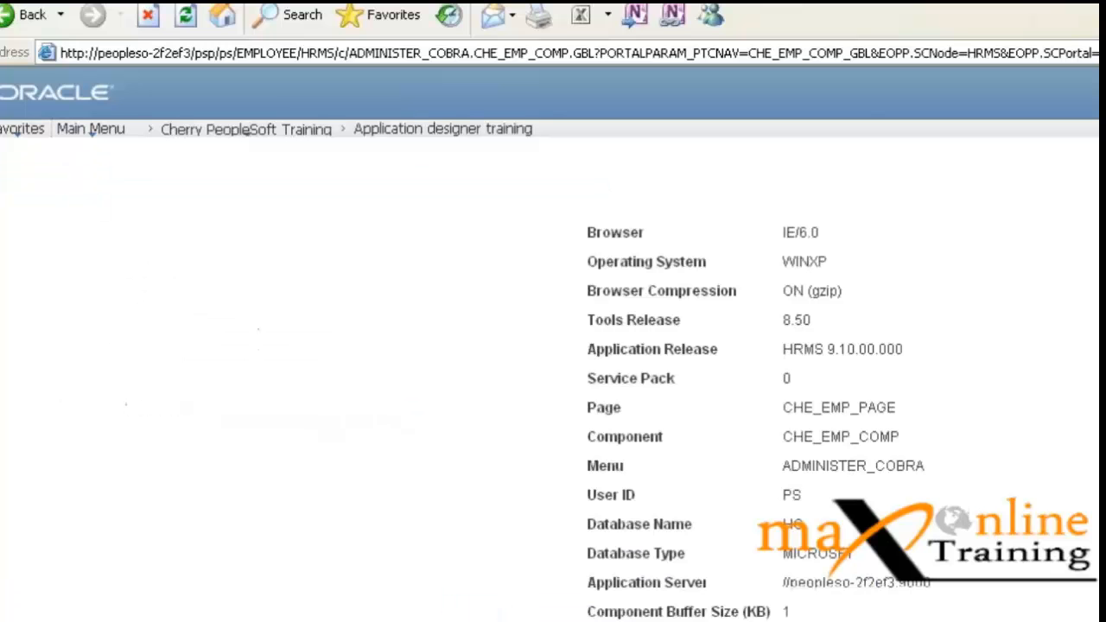
double_click(896, 409)
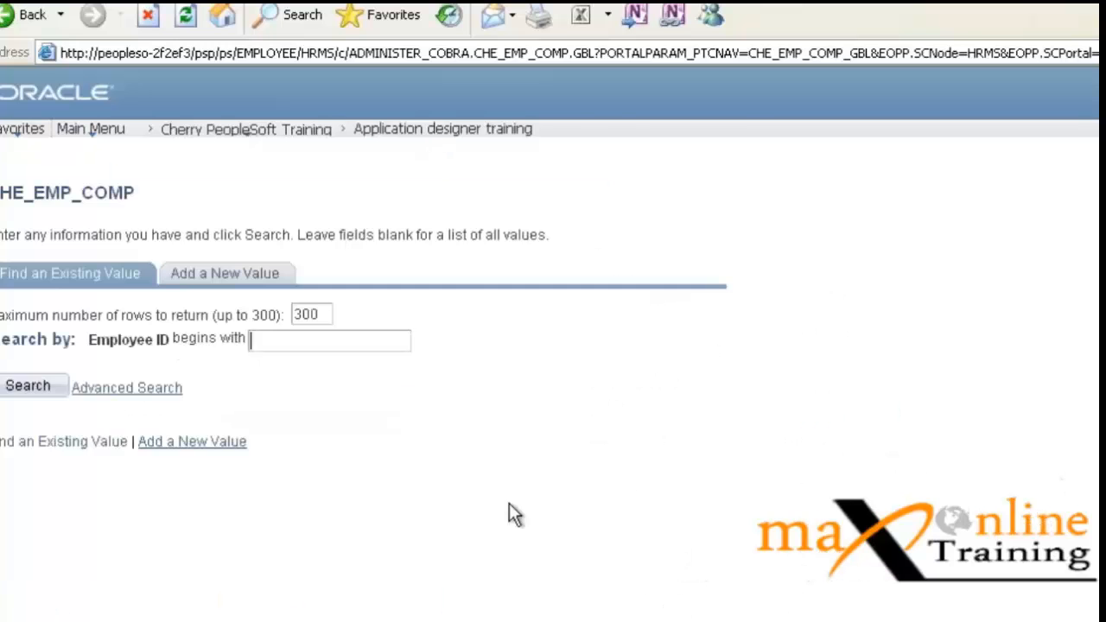
Step: Compare the CHE_EMP_COMP search page with the key settings in CHE_EMPLID's record field properties
key("ctrl+a")
left_click(594, 495)
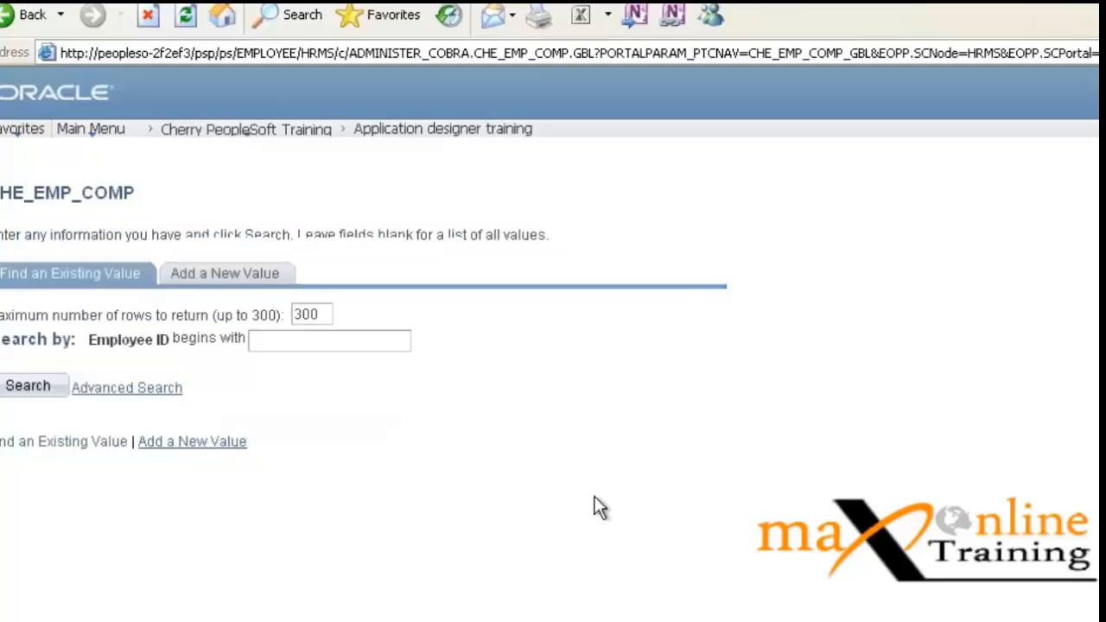
left_click_drag(473, 541, 553, 620)
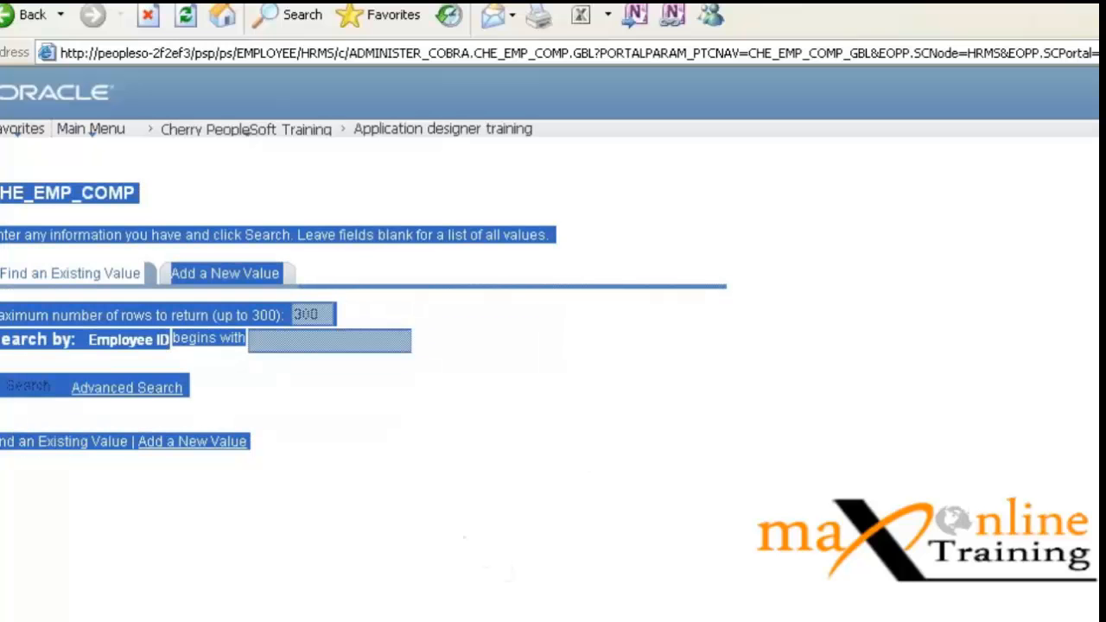
left_click(717, 508)
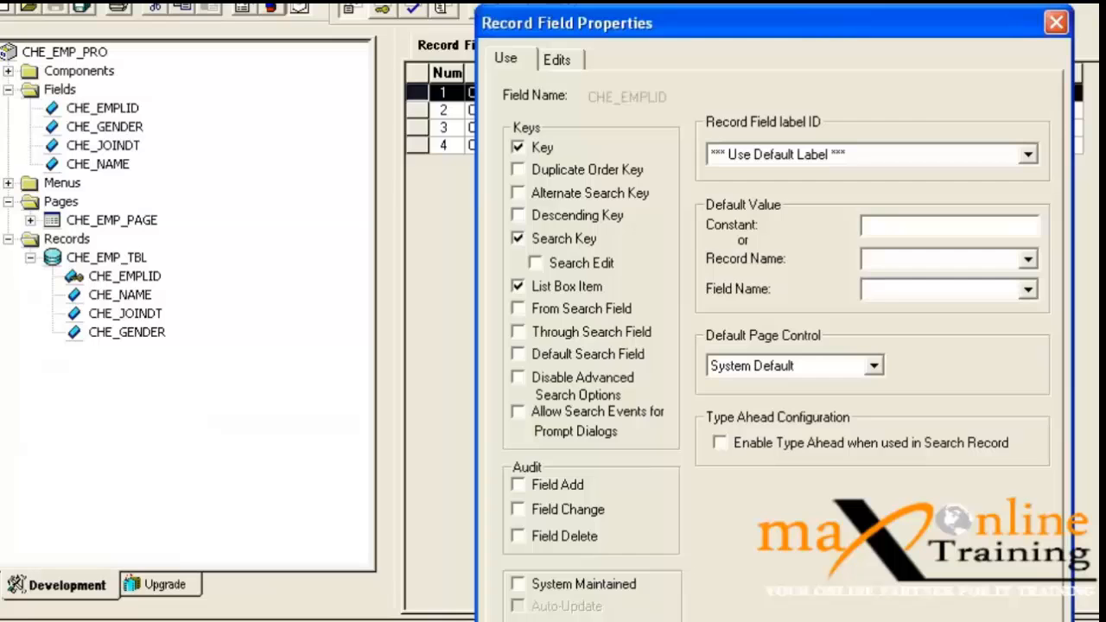
key("Return")
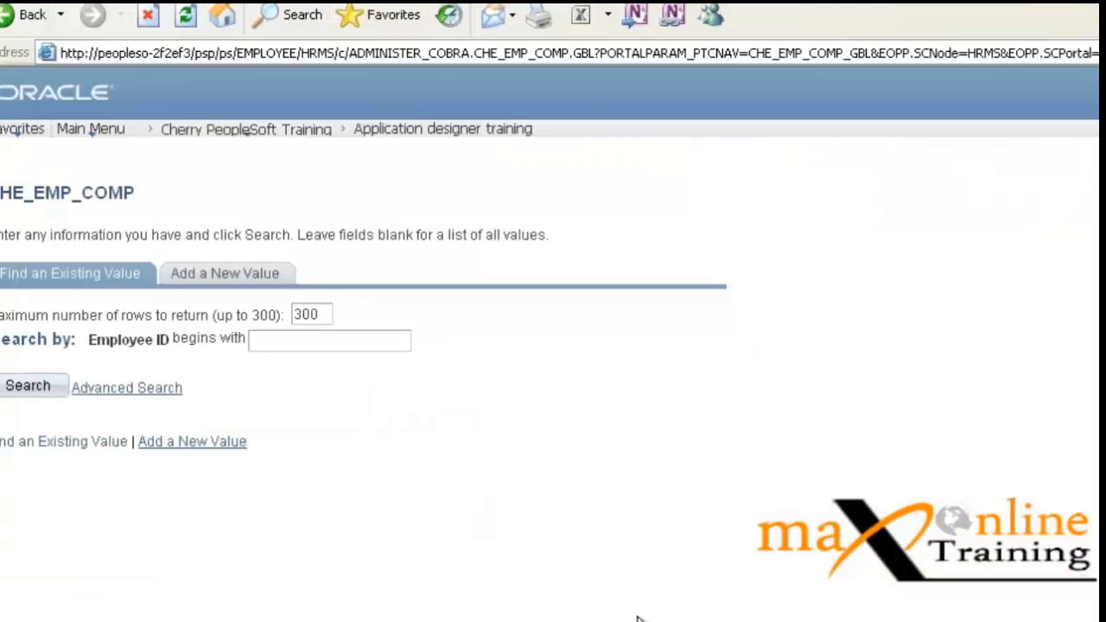
left_click_drag(640, 619, 570, 169)
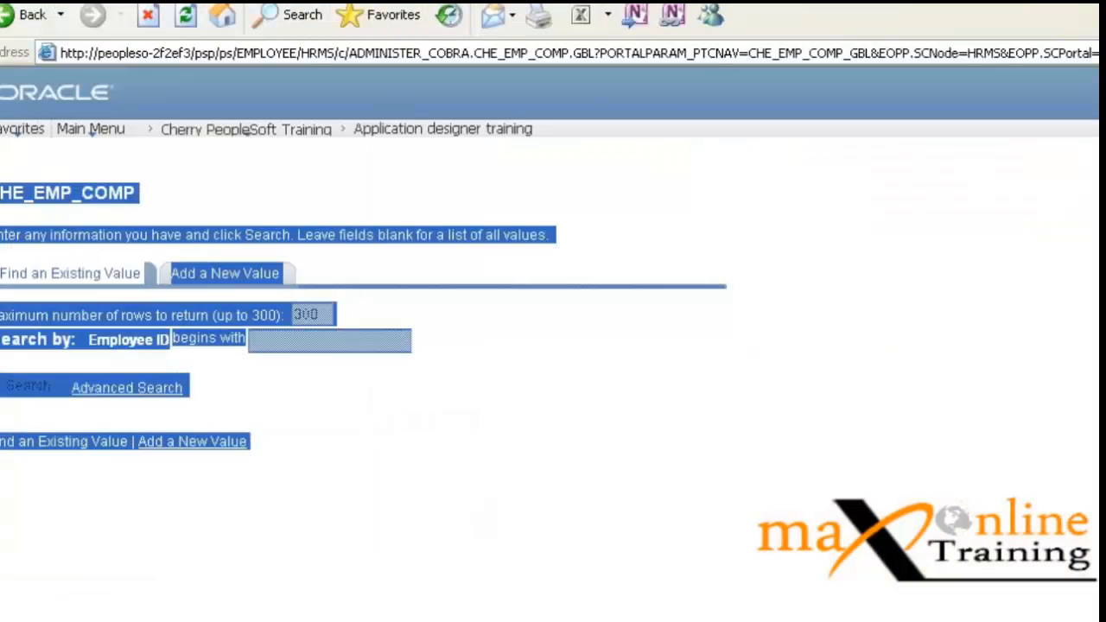
left_click(847, 531)
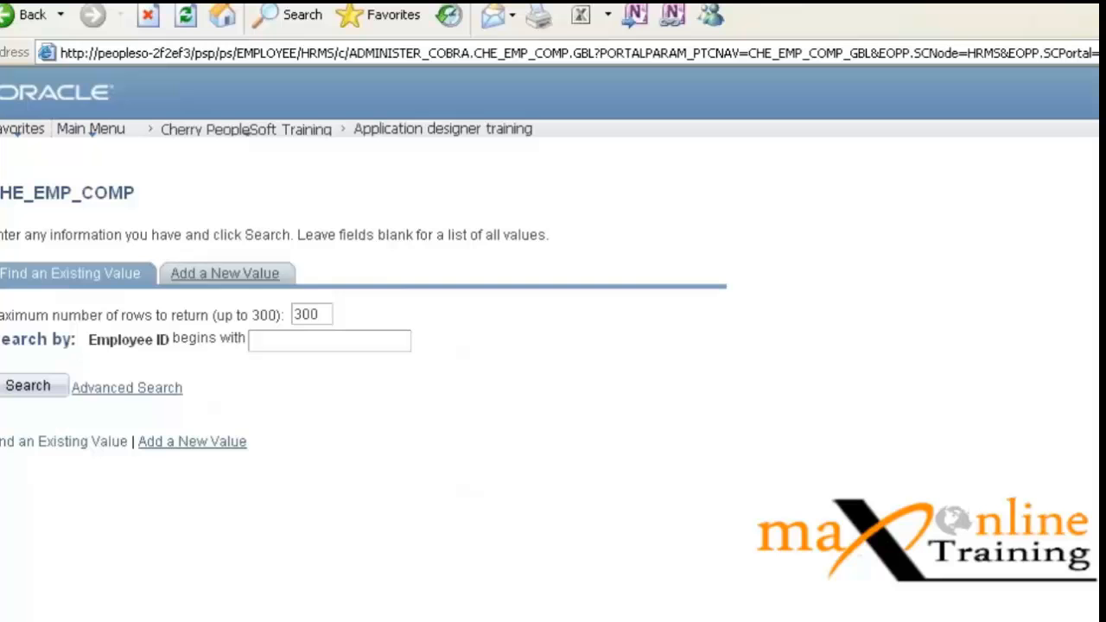
Step: Add and save an employee record with a new employee ID, name TEST2, joining date 04/27/2015 and gender Male
left_click(226, 273)
type("02")
key("Return")
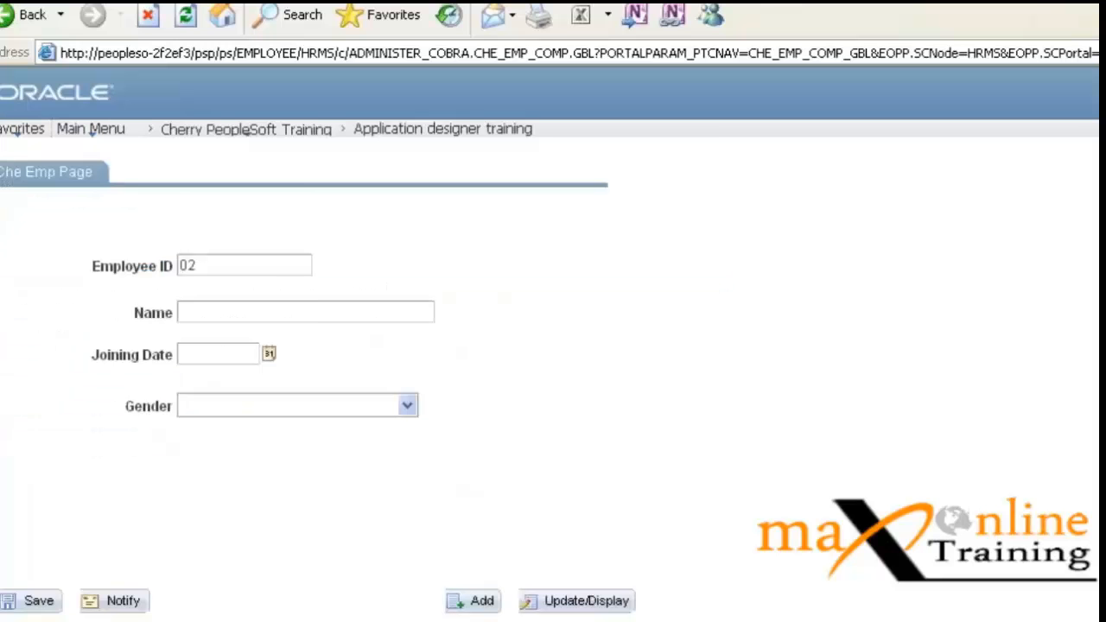
type("TEST2")
left_click(270, 357)
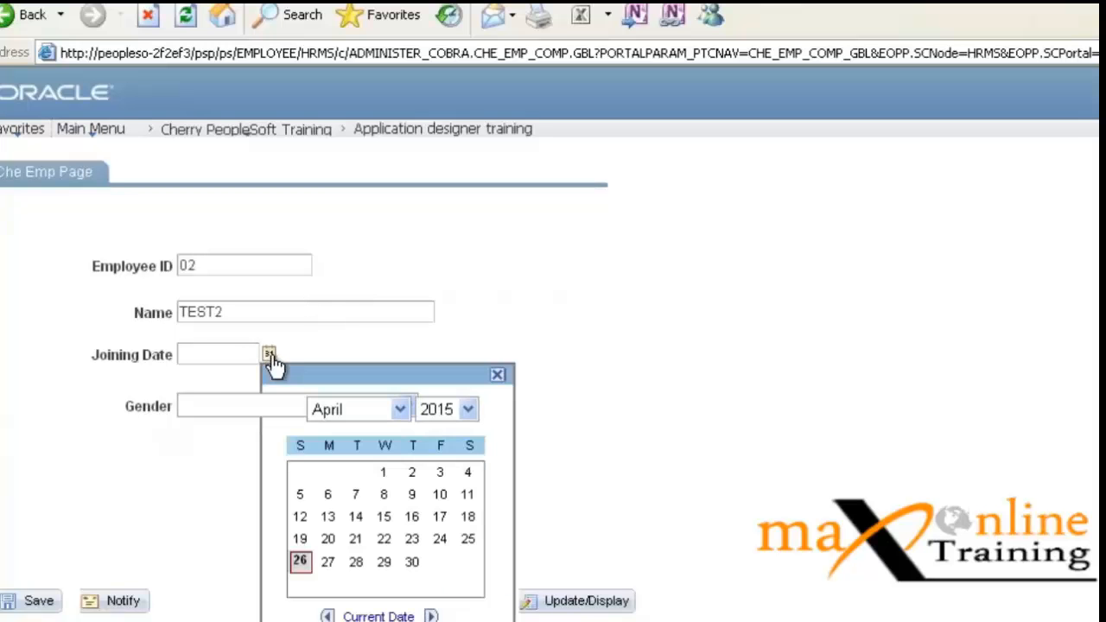
left_click(329, 563)
left_click(237, 406)
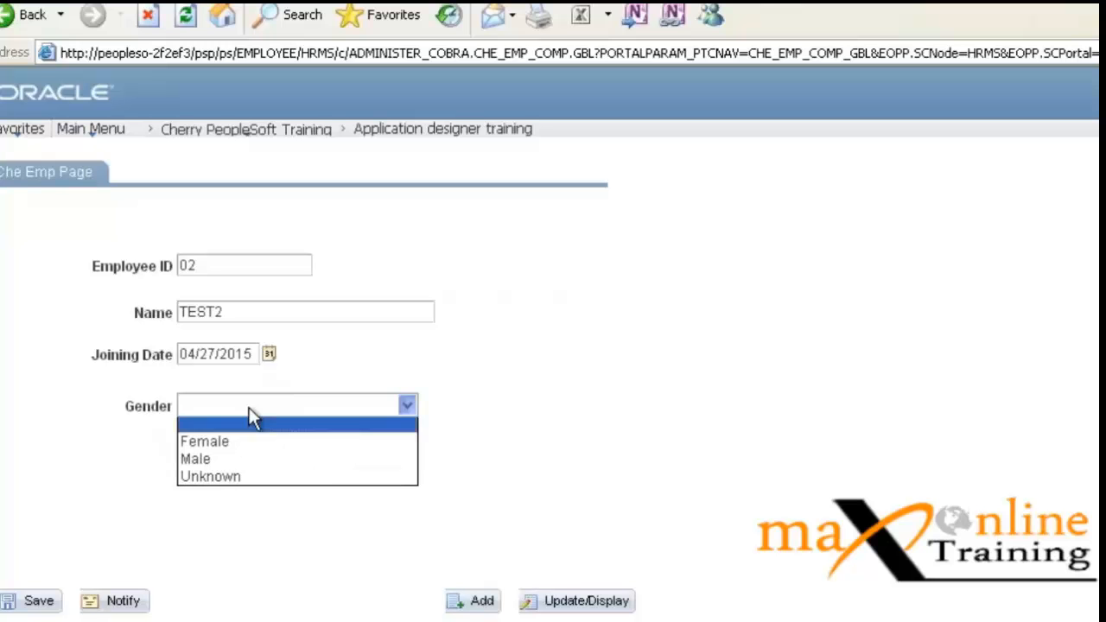
left_click(232, 458)
left_click(43, 601)
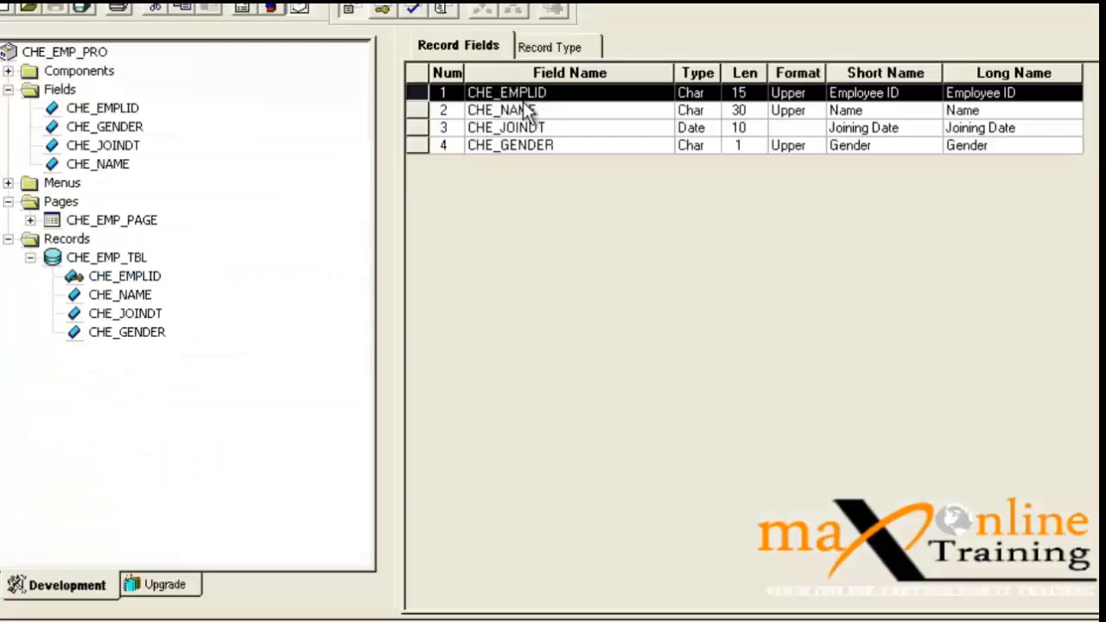
Step: Set CHE_NAME as Alternate Search Key and List Box Item in CHE_EMP_TBL, save the record and return to the browser's CHE_EMP_COMP search page
left_click(526, 109)
double_click(527, 111)
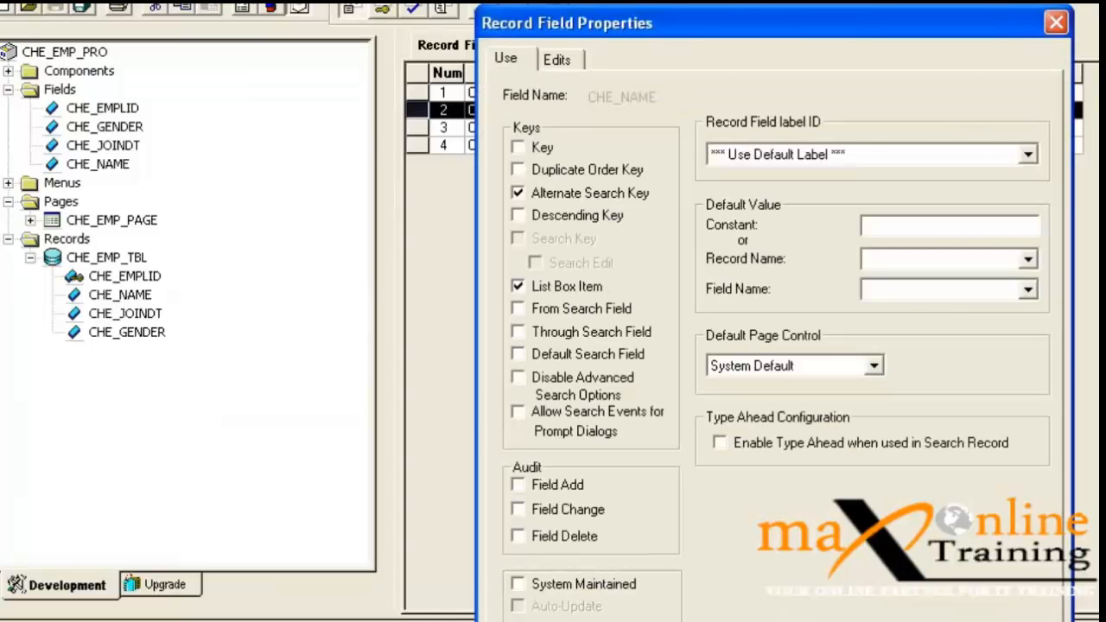
key("Return")
left_click(51, 7)
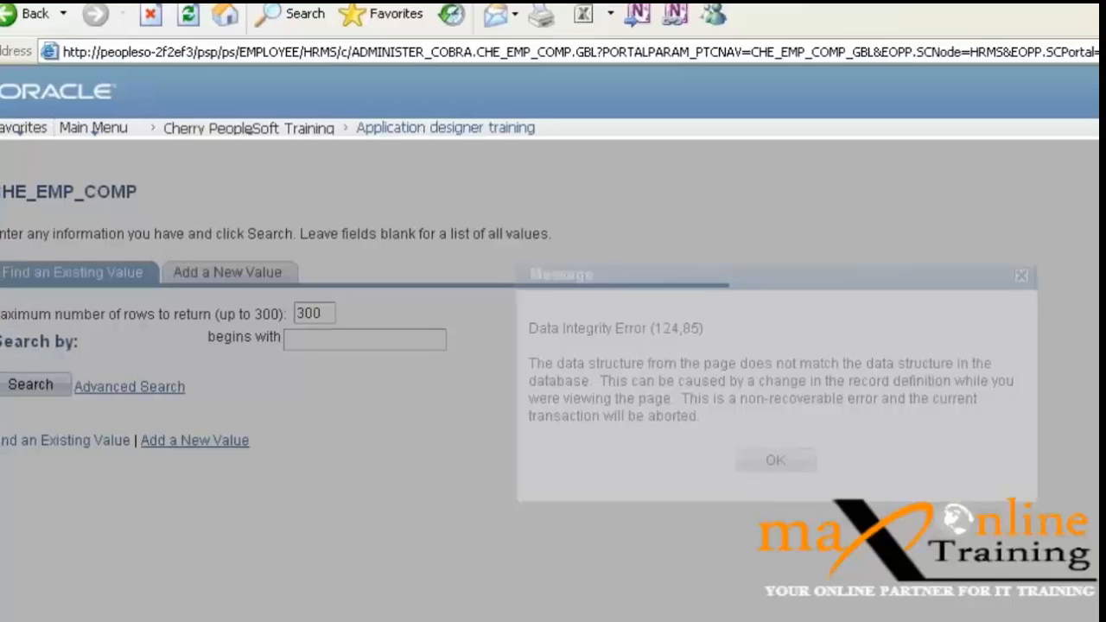
key("Return")
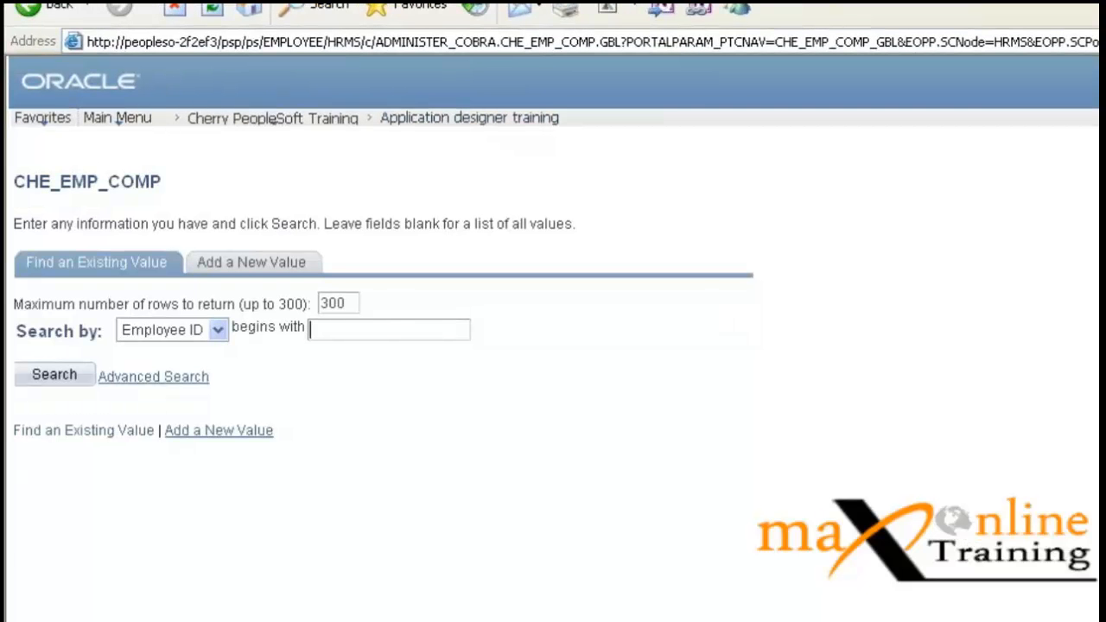
Step: Run a blank CHE_EMP_COMP search and compare its result columns with the key settings of CHE_EMPLID, CHE_JOINDT and CHE_NAME in Application Designer
left_click(31, 376)
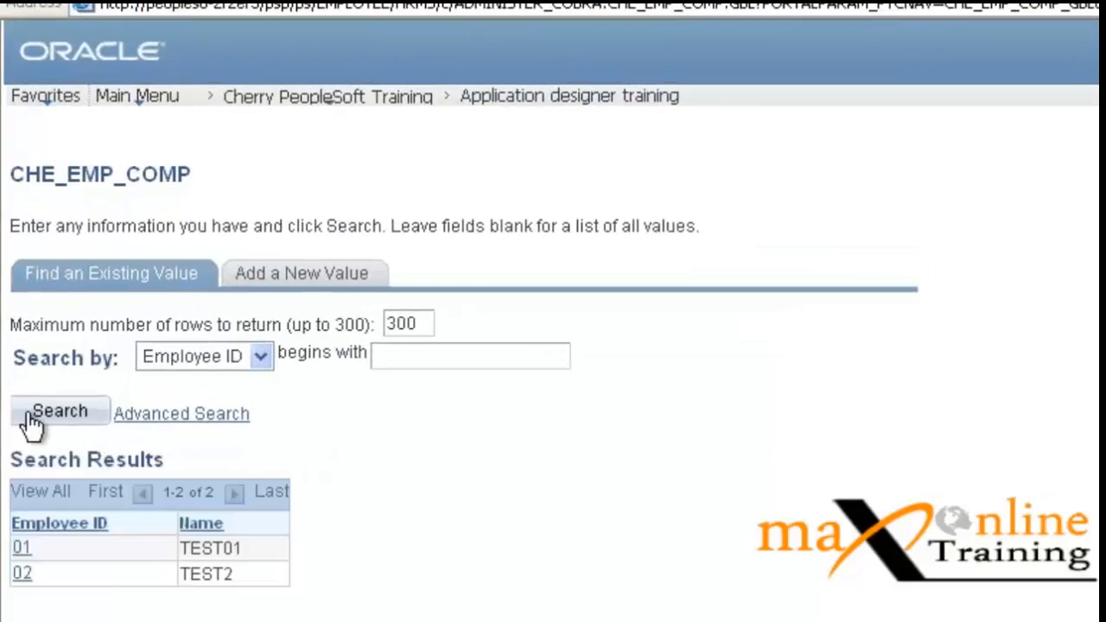
left_click_drag(12, 445, 1, 455)
left_click(837, 596)
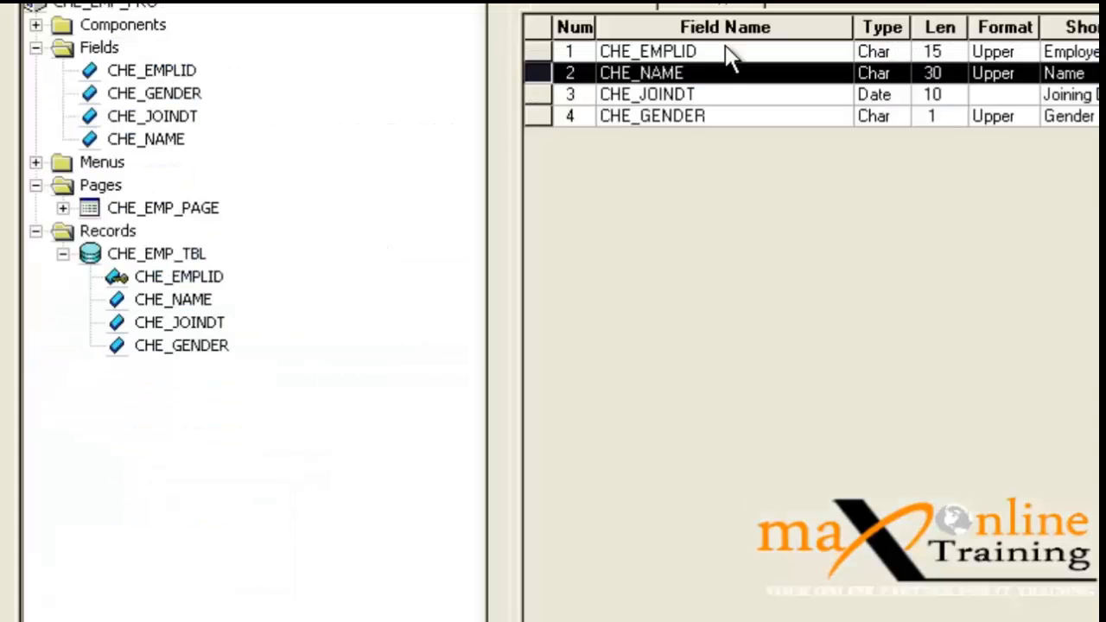
left_click(730, 55)
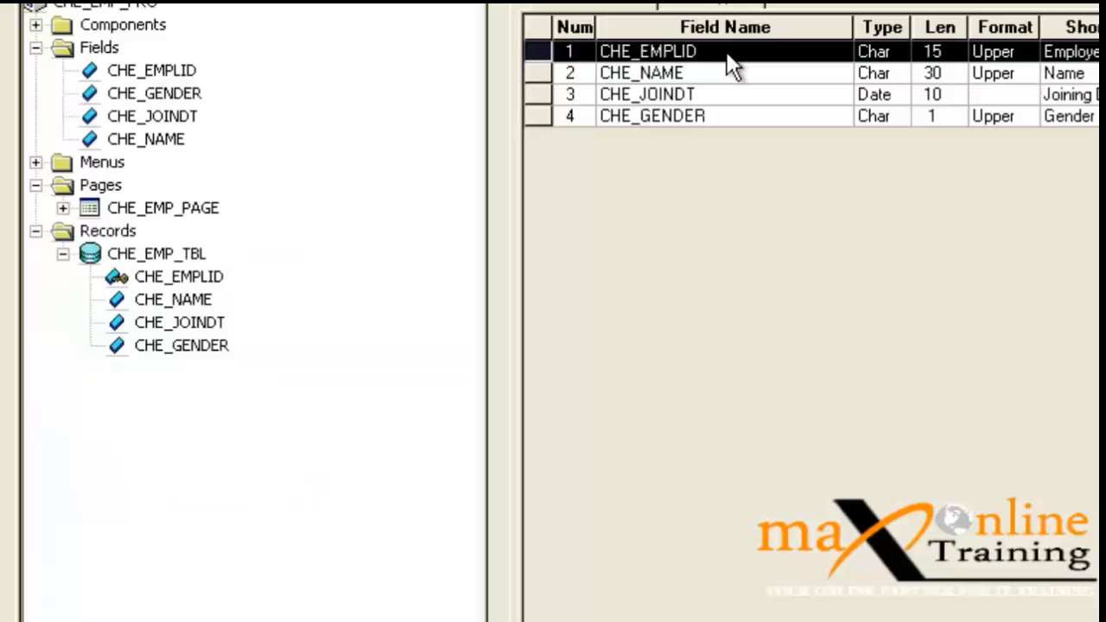
double_click(727, 57)
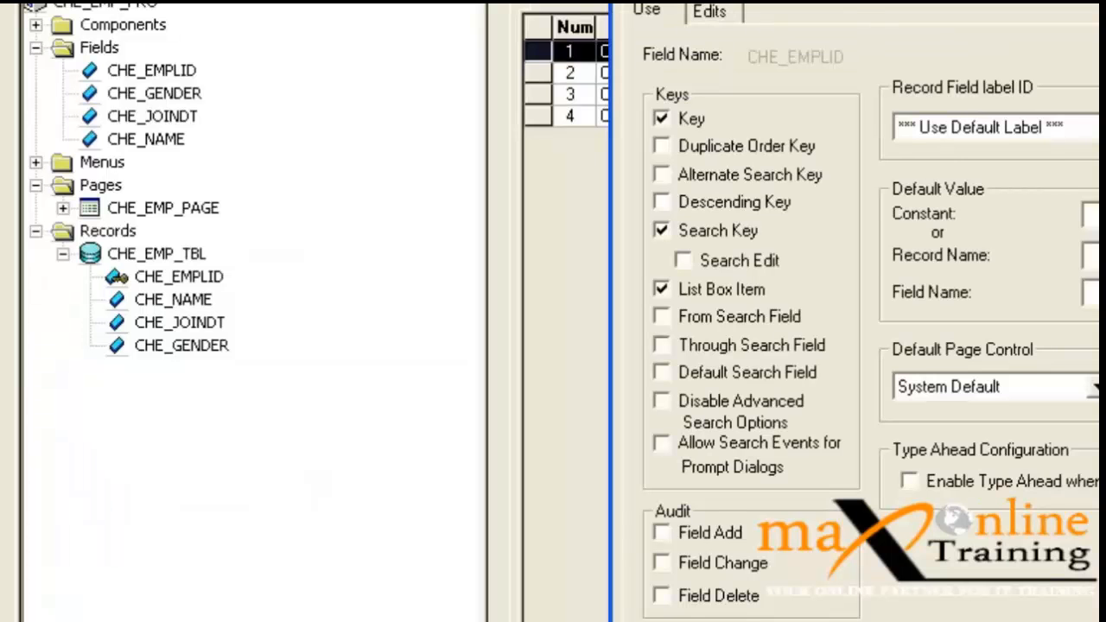
key("Return")
double_click(667, 94)
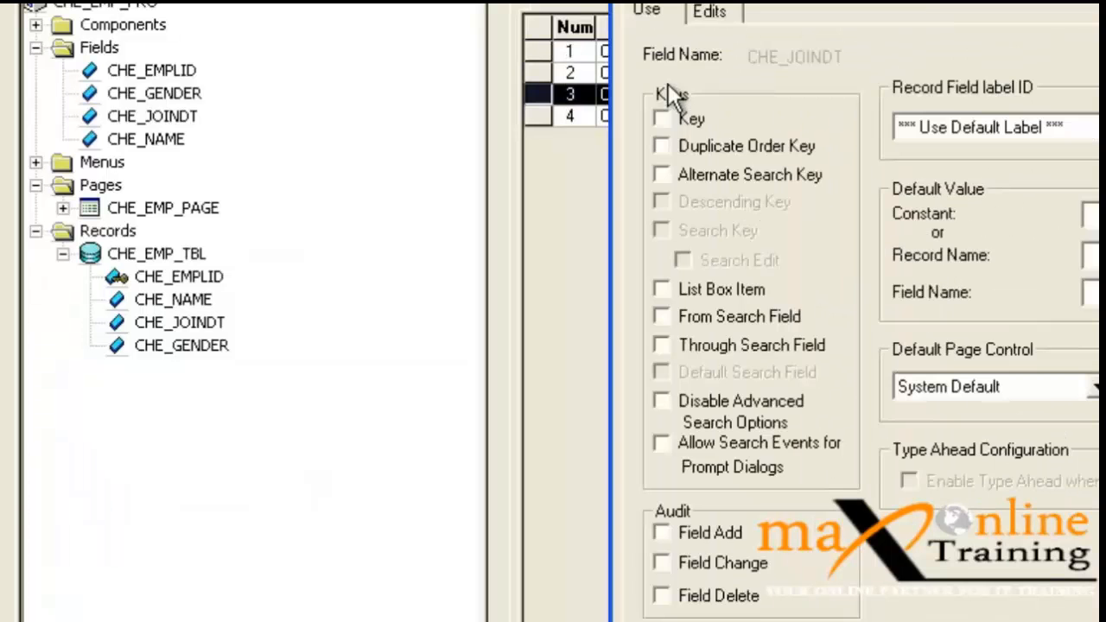
key("Return")
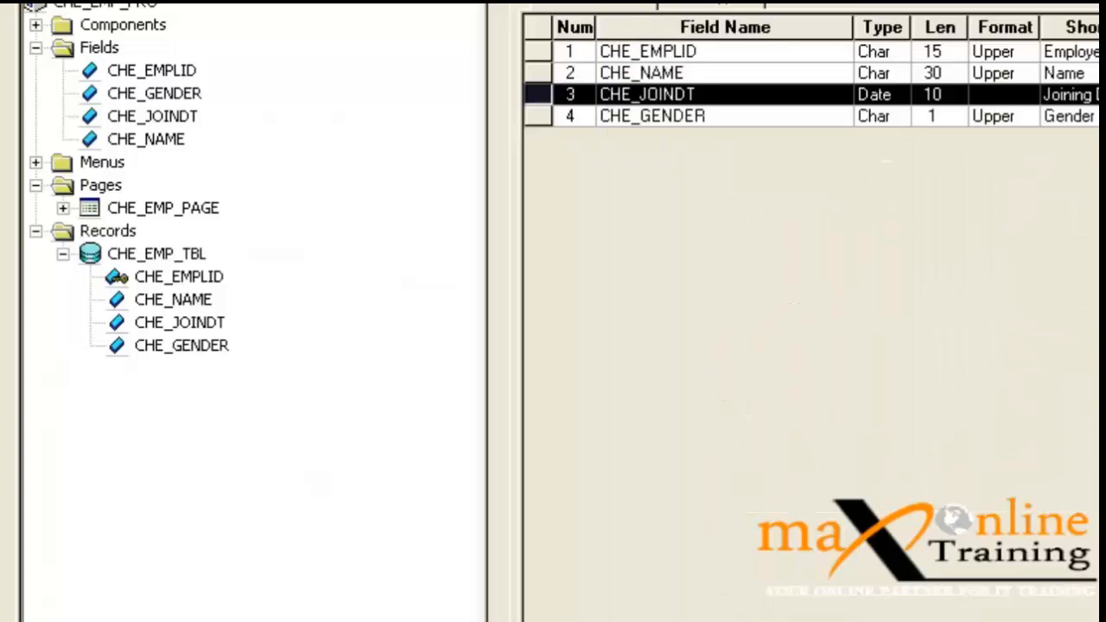
double_click(702, 74)
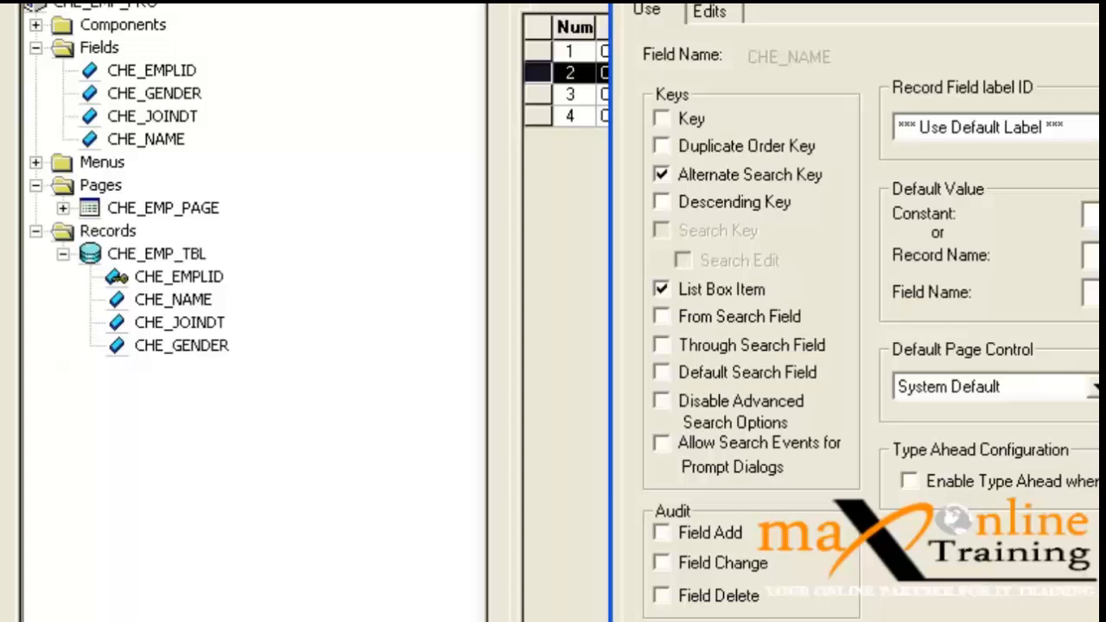
key("Return")
left_click(657, 112)
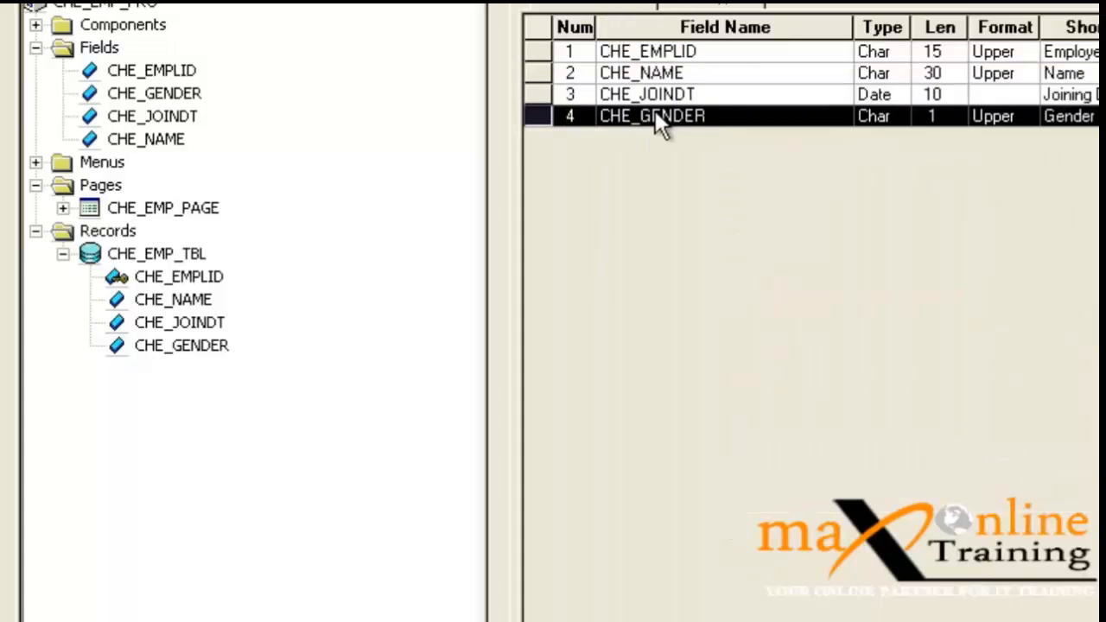
Step: Try the Key option on CHE_JOINDT in its record field properties
double_click(662, 96)
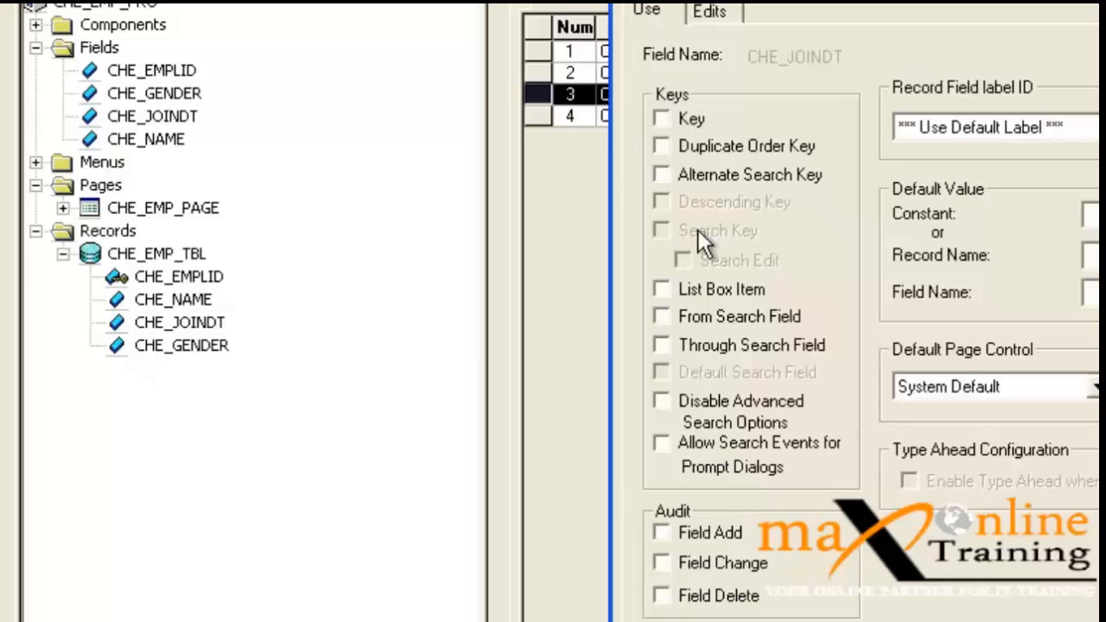
left_click(693, 124)
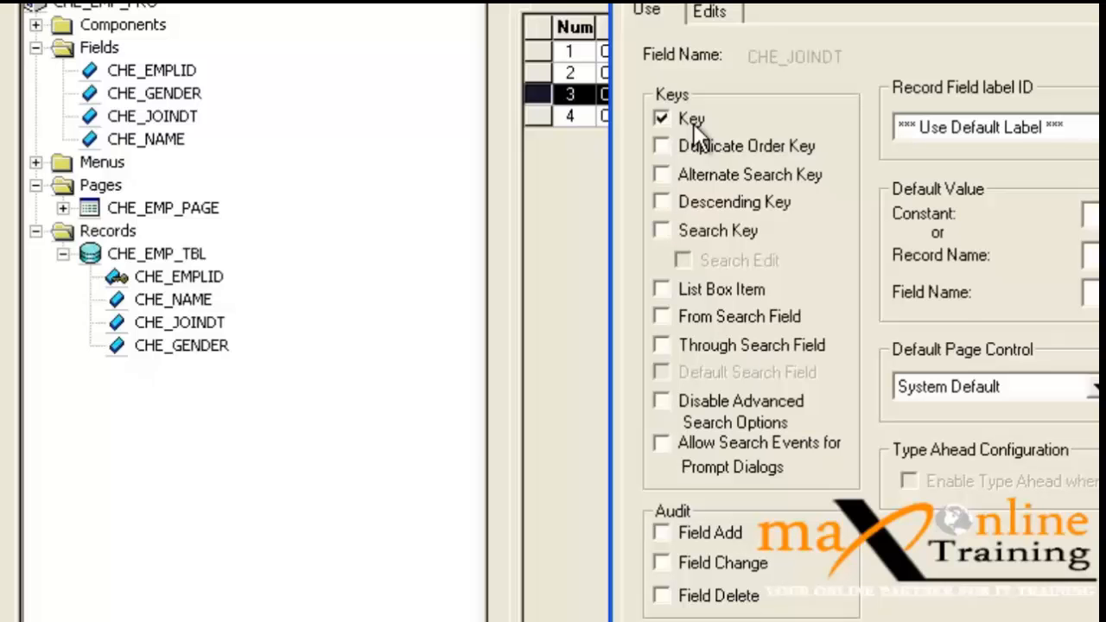
left_click(694, 124)
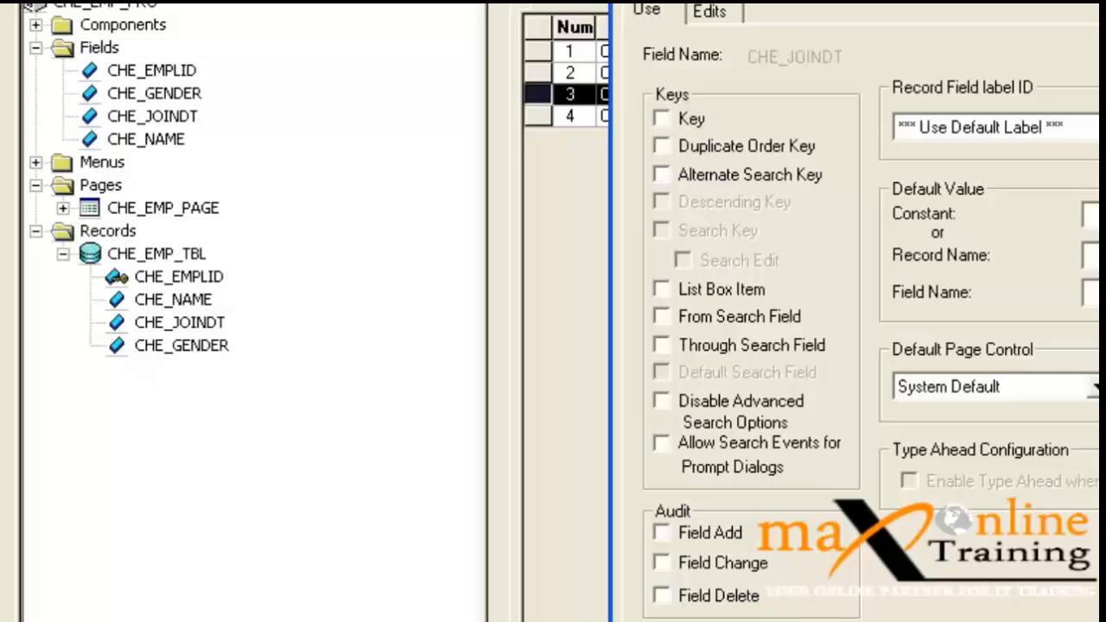
key("Escape")
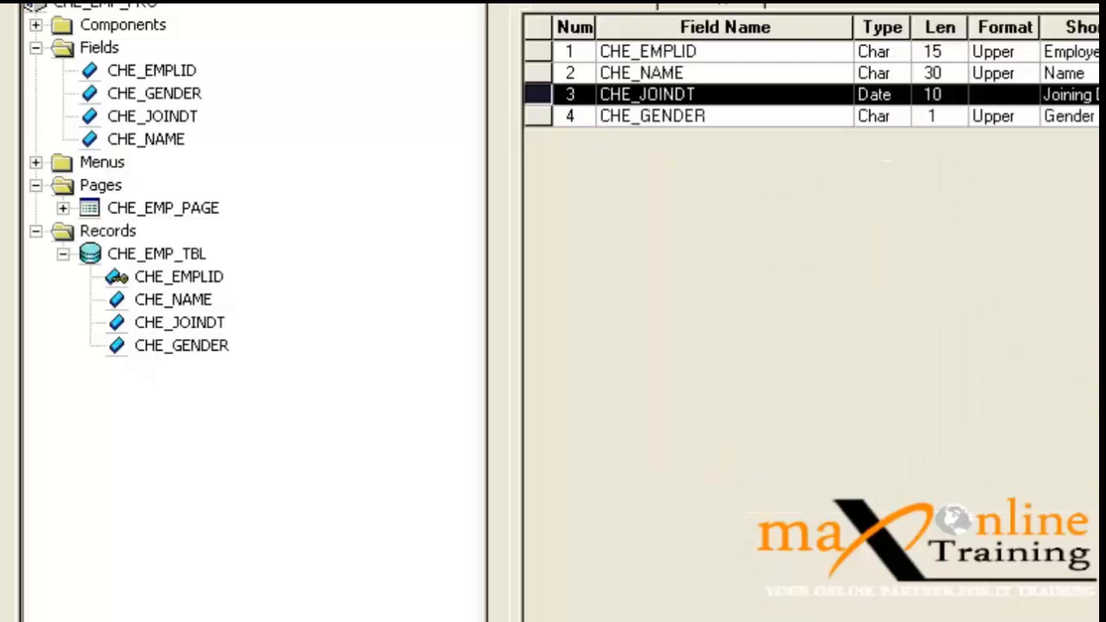
Step: Review CHE_NAME's key settings and, on the browser's CHE_EMP_COMP search page, search by Name beginning with TEST
double_click(706, 76)
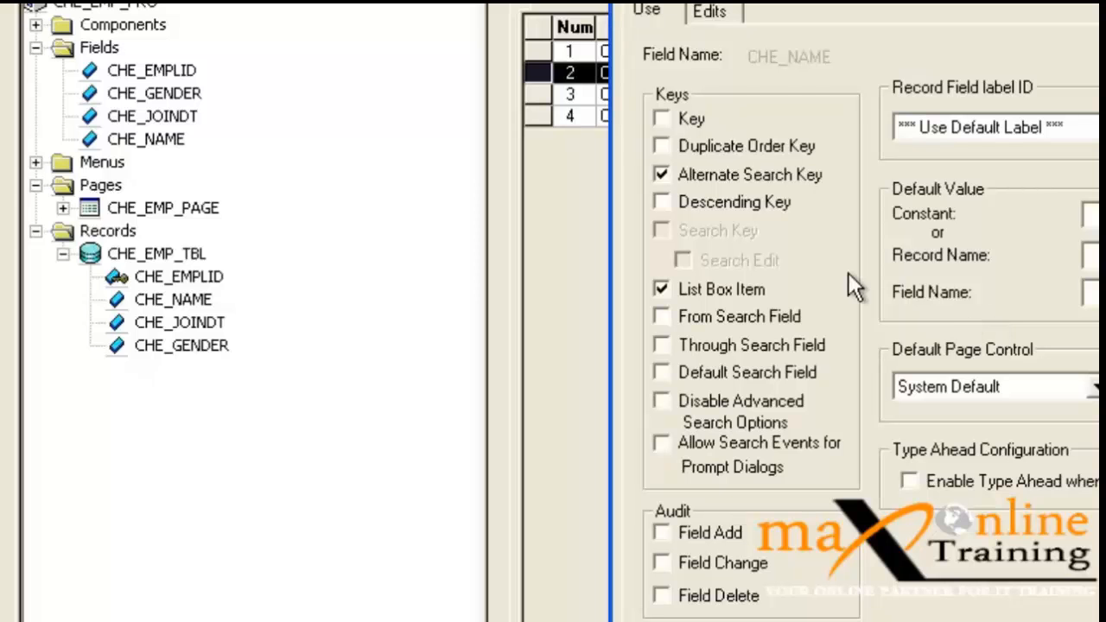
key("Escape")
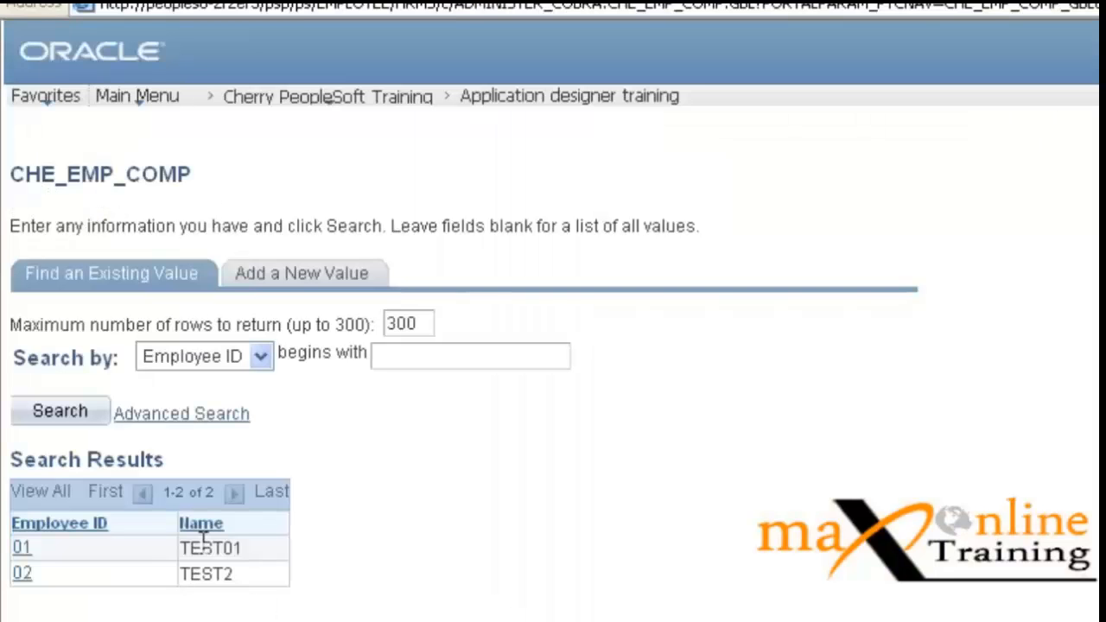
left_click(261, 356)
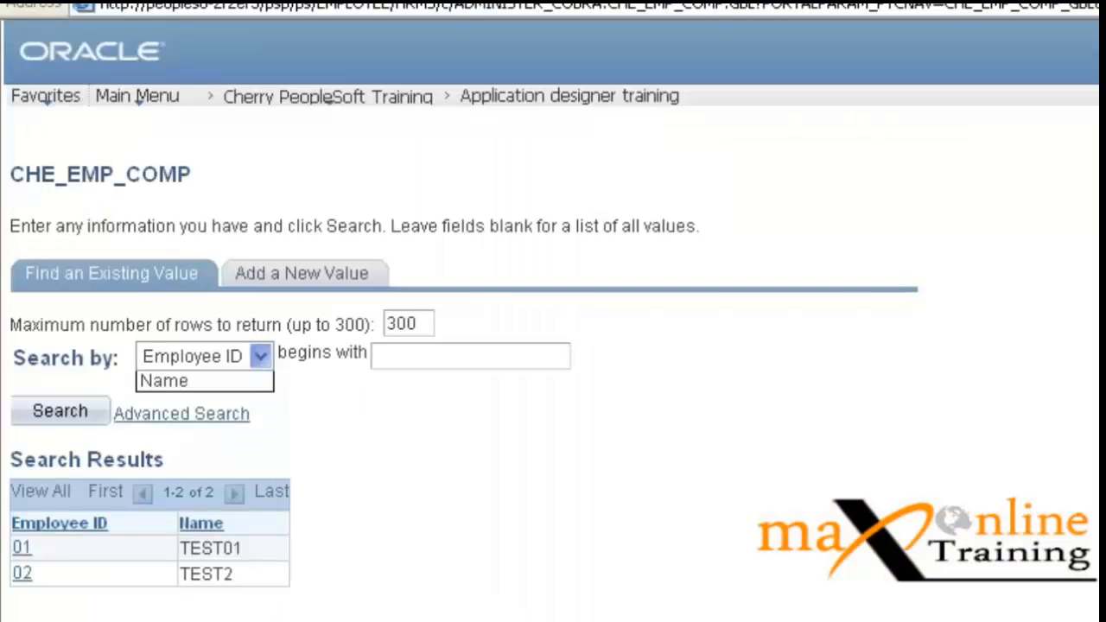
left_click(222, 404)
left_click(455, 356)
type("TEST")
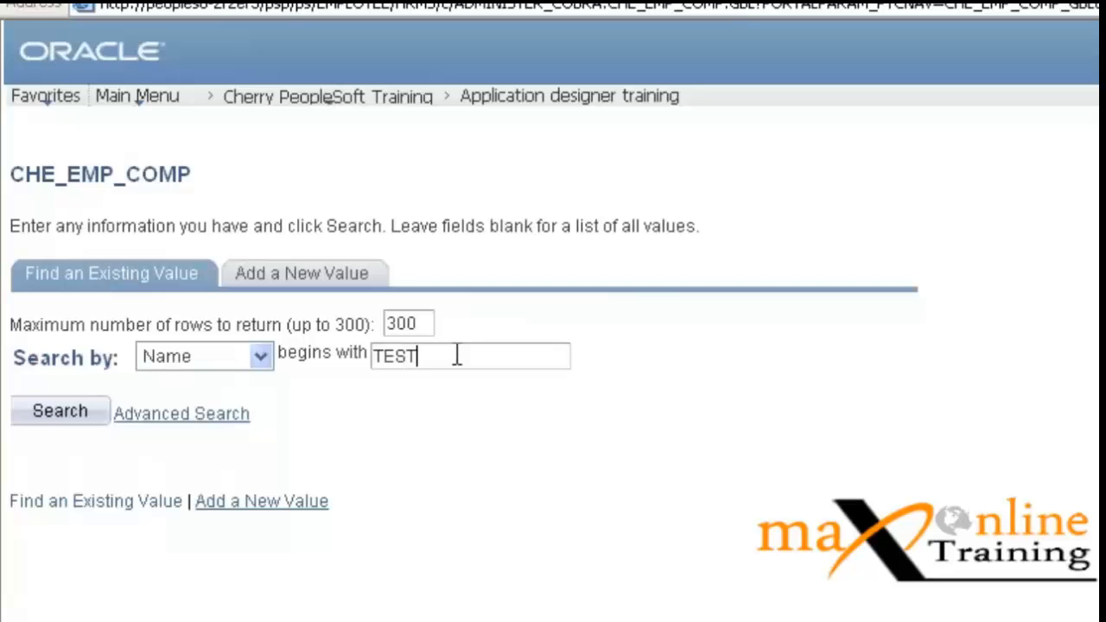
key("Return")
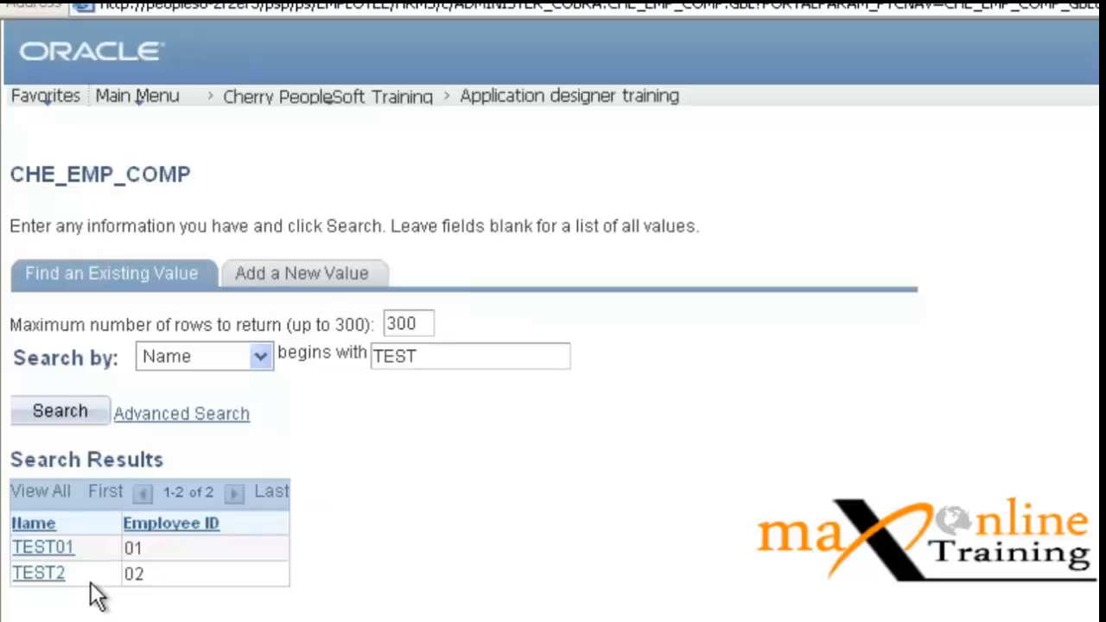
Step: Add an employee record with a new employee ID and the name TEST2
left_click(314, 268)
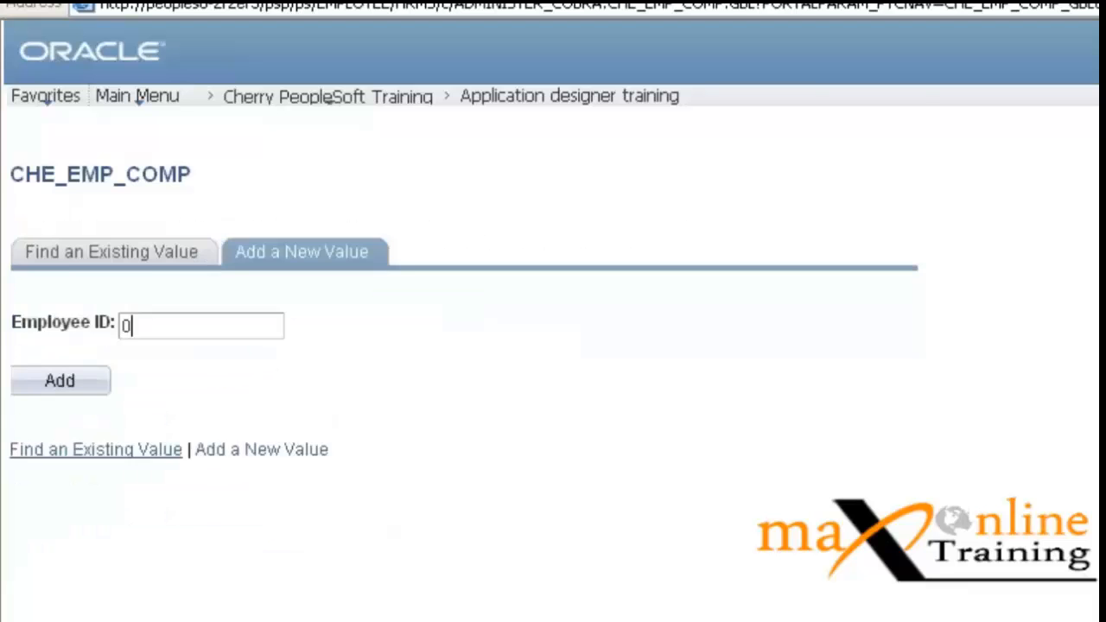
type("03")
key("Return")
type("TEST2")
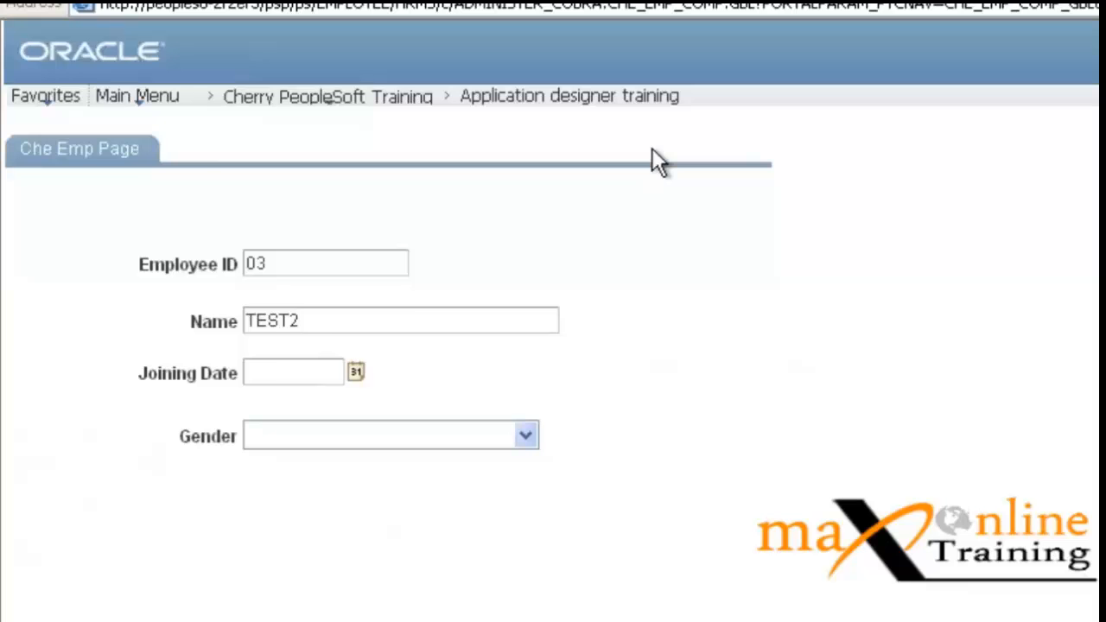
Step: Reopen the CHE_EMP_COMP search page and search by Name beginning with TEST2
left_click(640, 97)
left_click(251, 356)
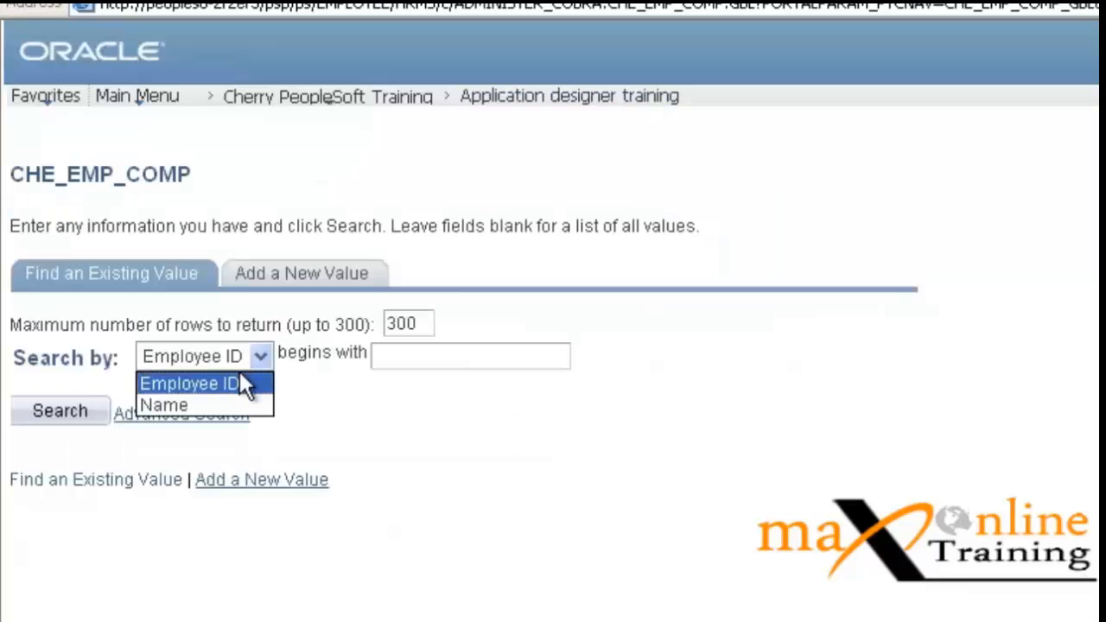
left_click(233, 404)
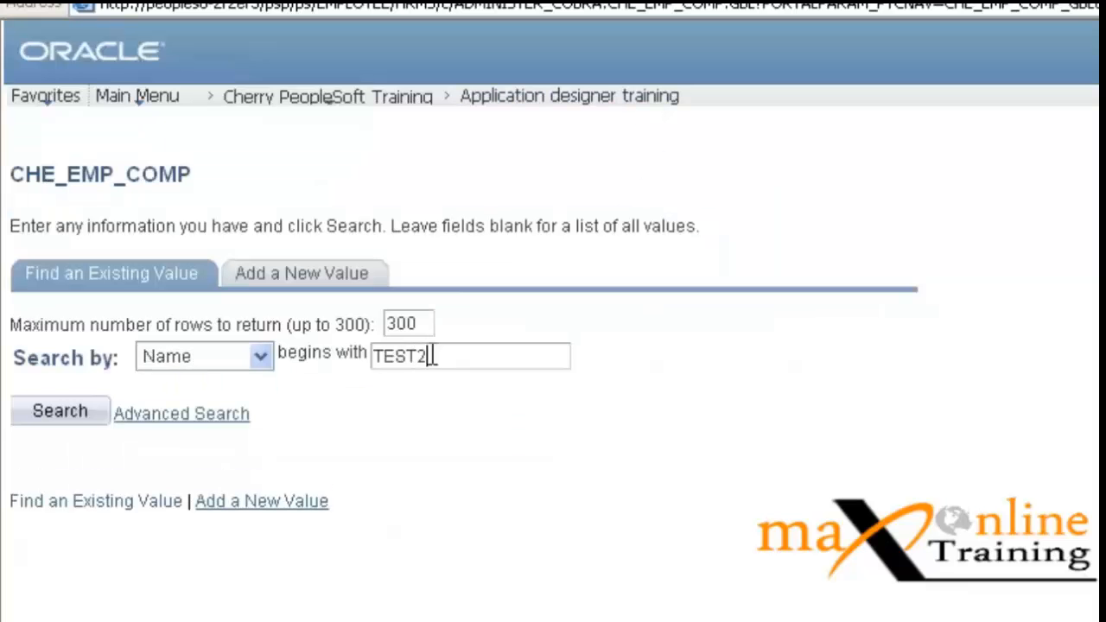
key("Return")
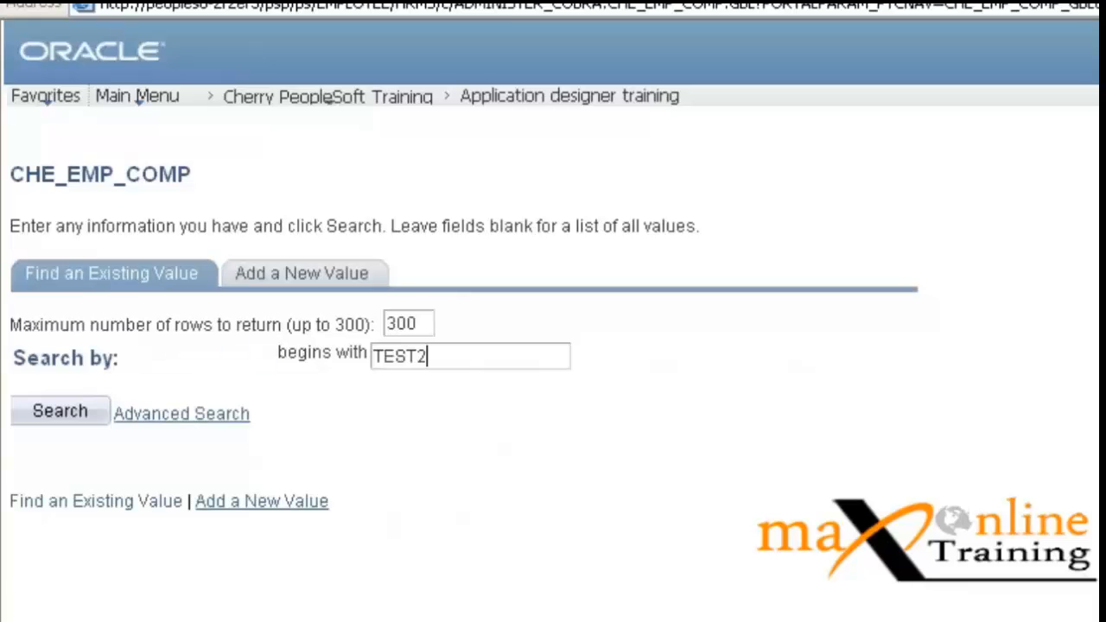
left_click_drag(34, 594, 5, 469)
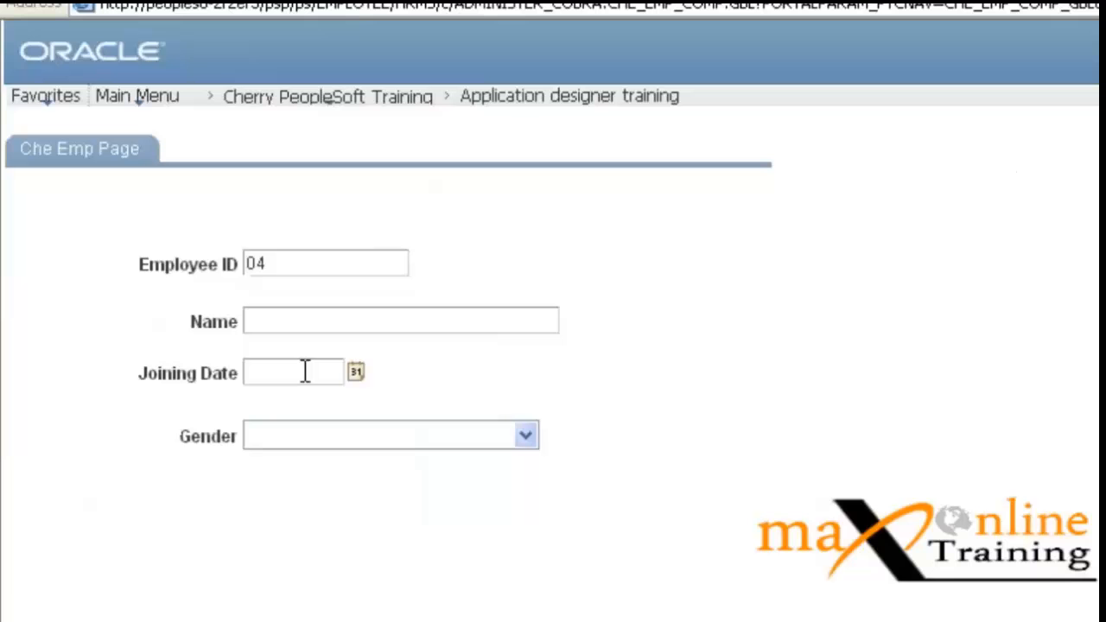
Step: Give CHE_JOINDT a default constant starting with % in Application Designer and reopen the browser's component page to test it on a new employee
left_click(305, 371)
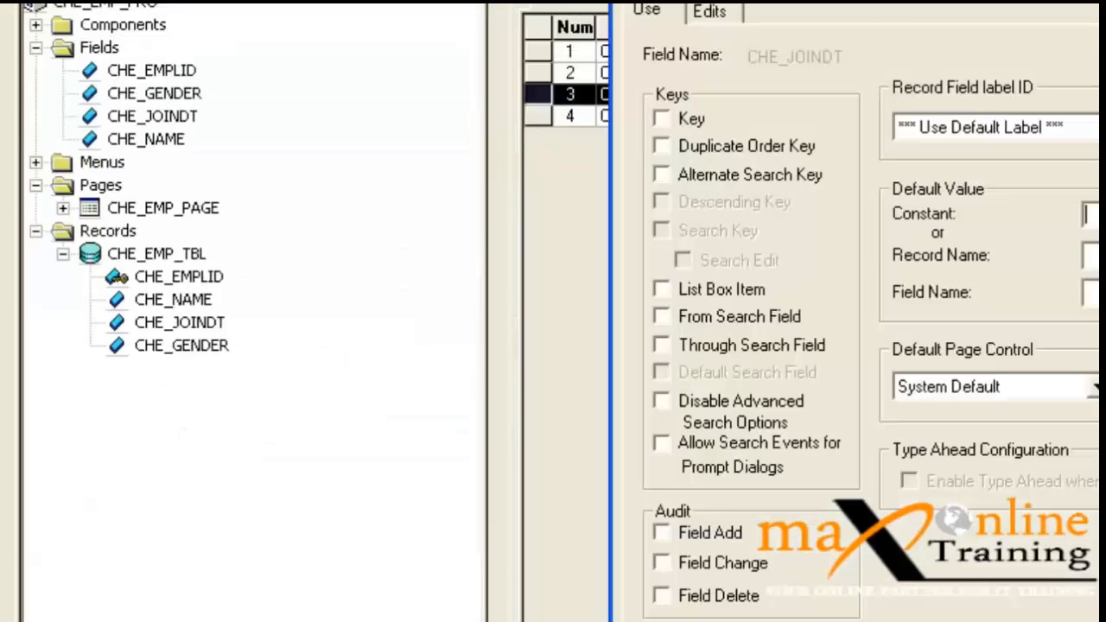
key("Escape")
double_click(625, 93)
type("%")
key("Return")
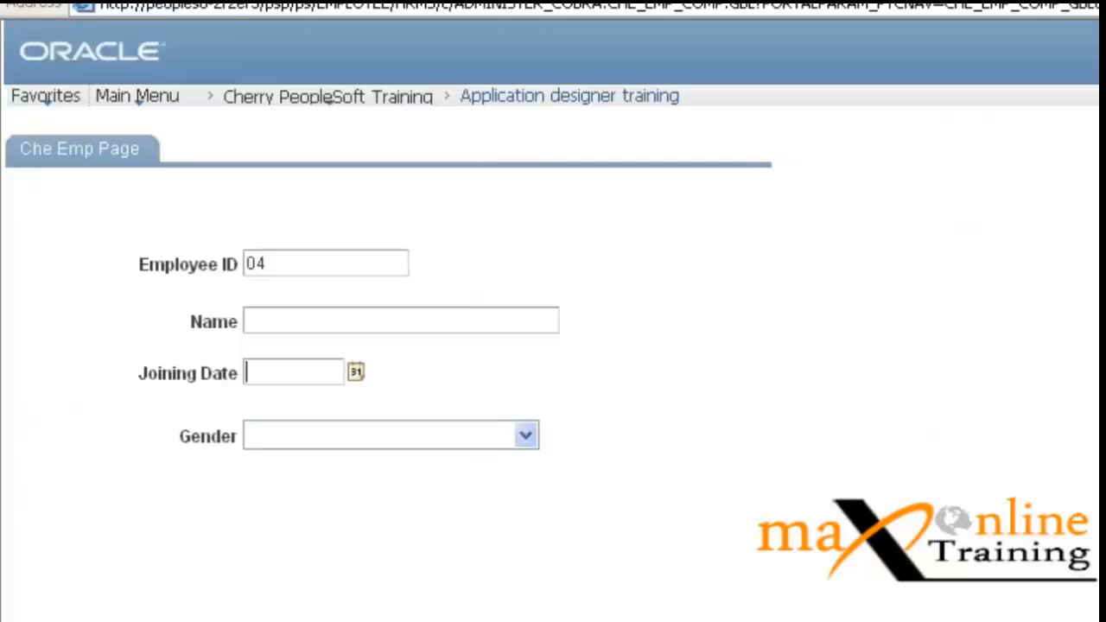
left_click(570, 96)
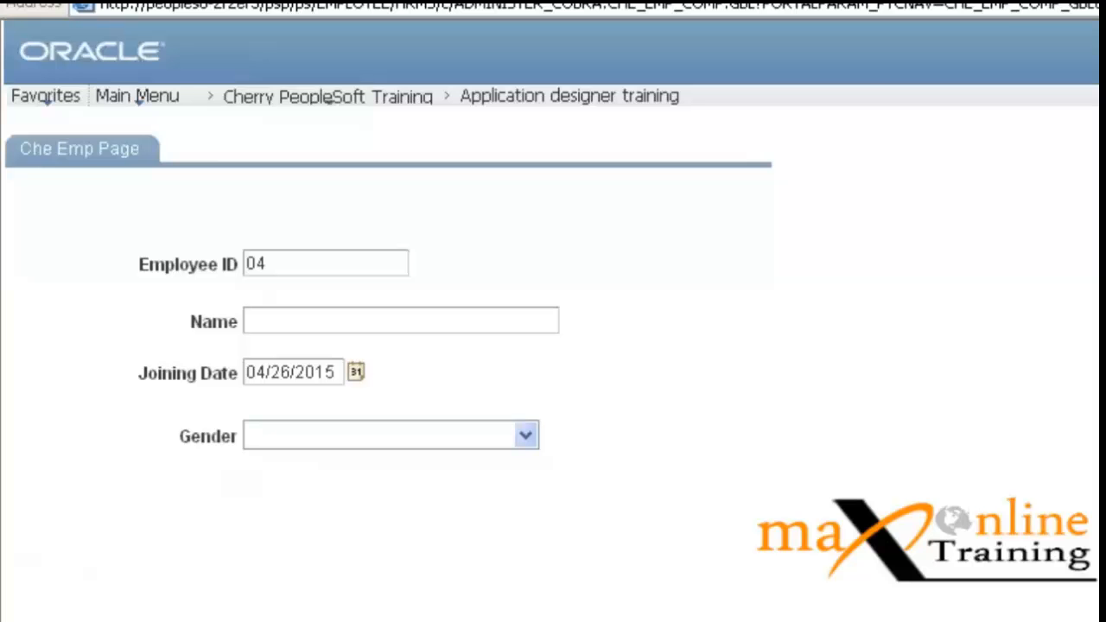
Step: Set CHE_GENDER's default constant to Unknown in Application Designer and save the CHE_EMP_TBL record
key("alt+Tab")
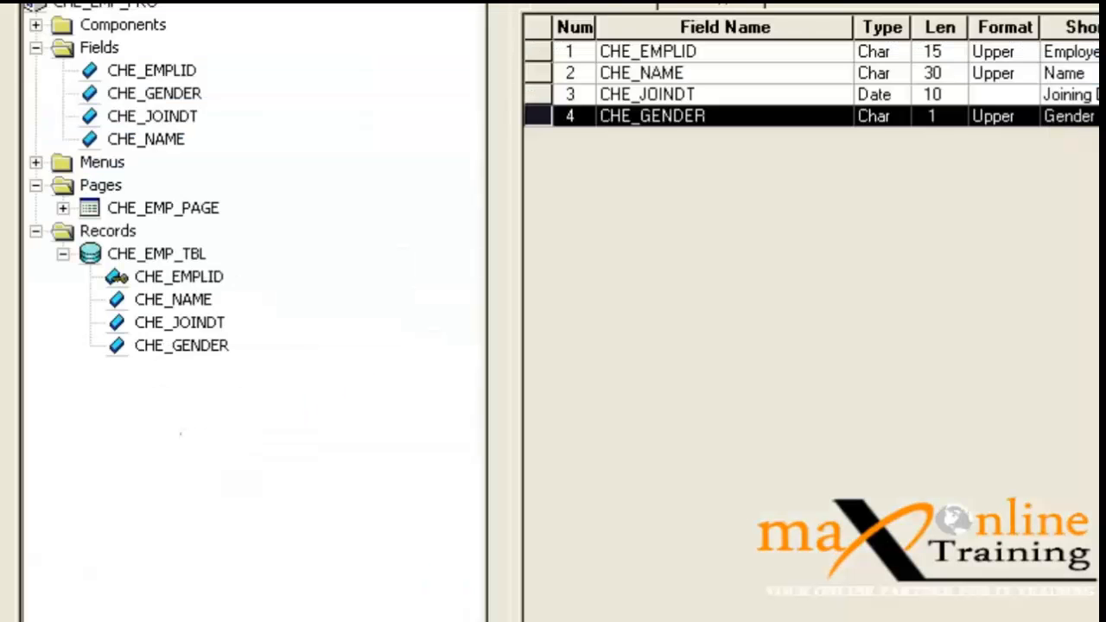
double_click(1052, 115)
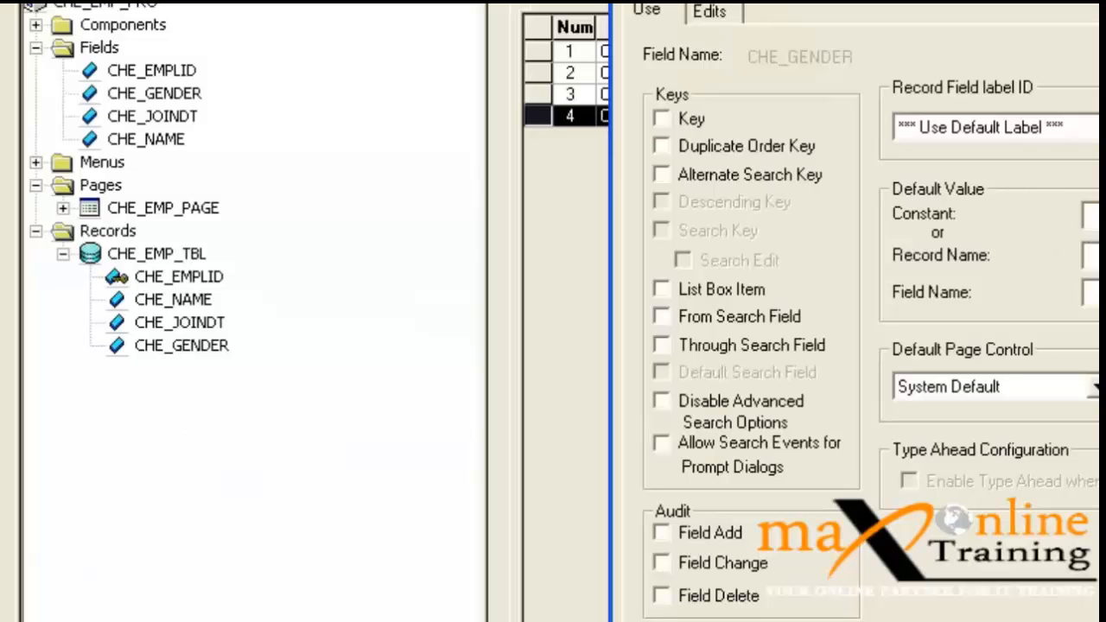
left_click(1096, 216)
left_click(1094, 279)
key("Return")
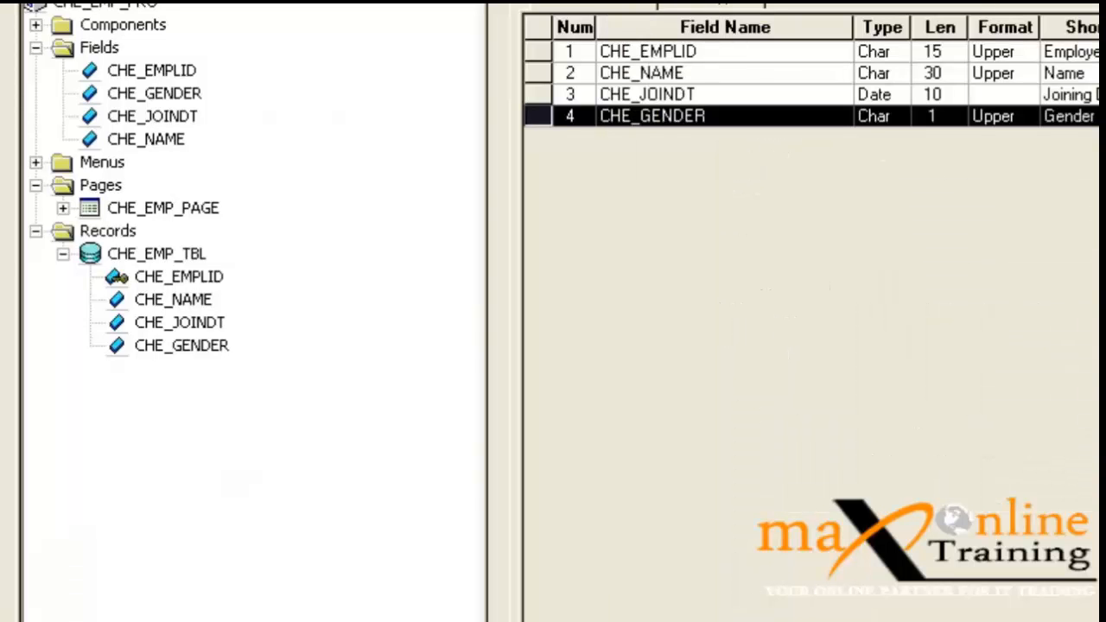
key("ctrl+s")
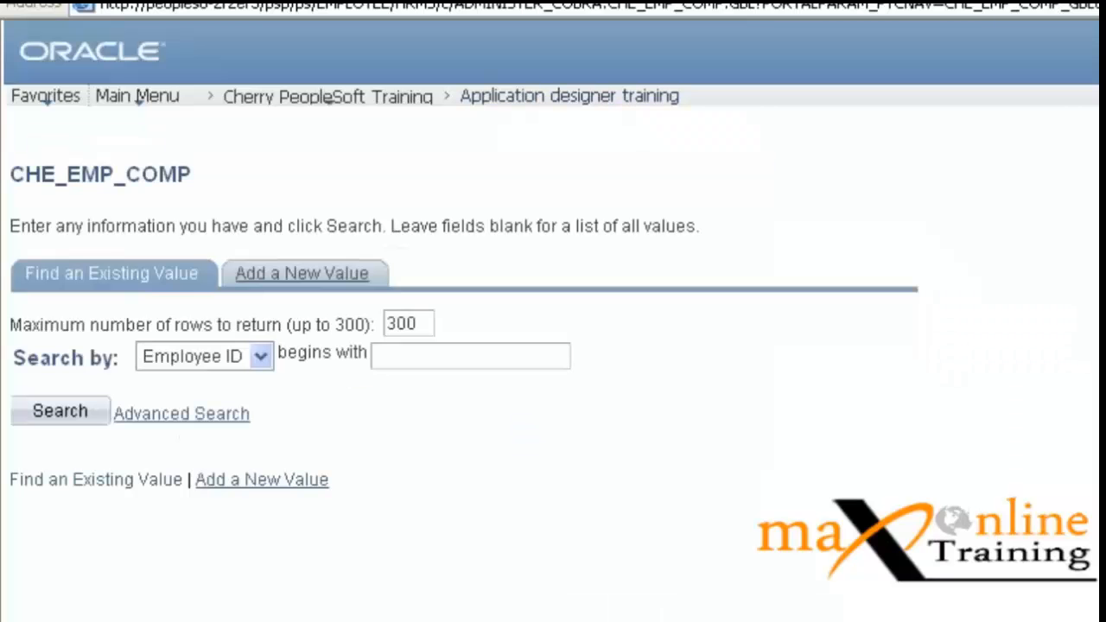
Step: Add a new employee record in the browser, keeping the default joining date and gender, and save it with the name TEST5
left_click(302, 274)
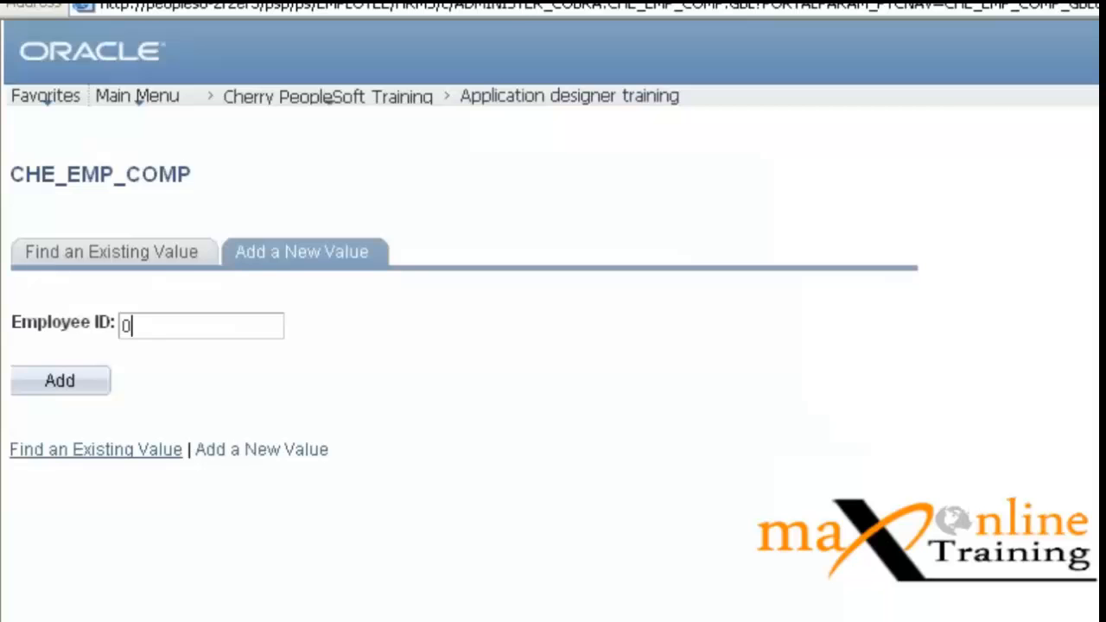
type("4")
key("Return")
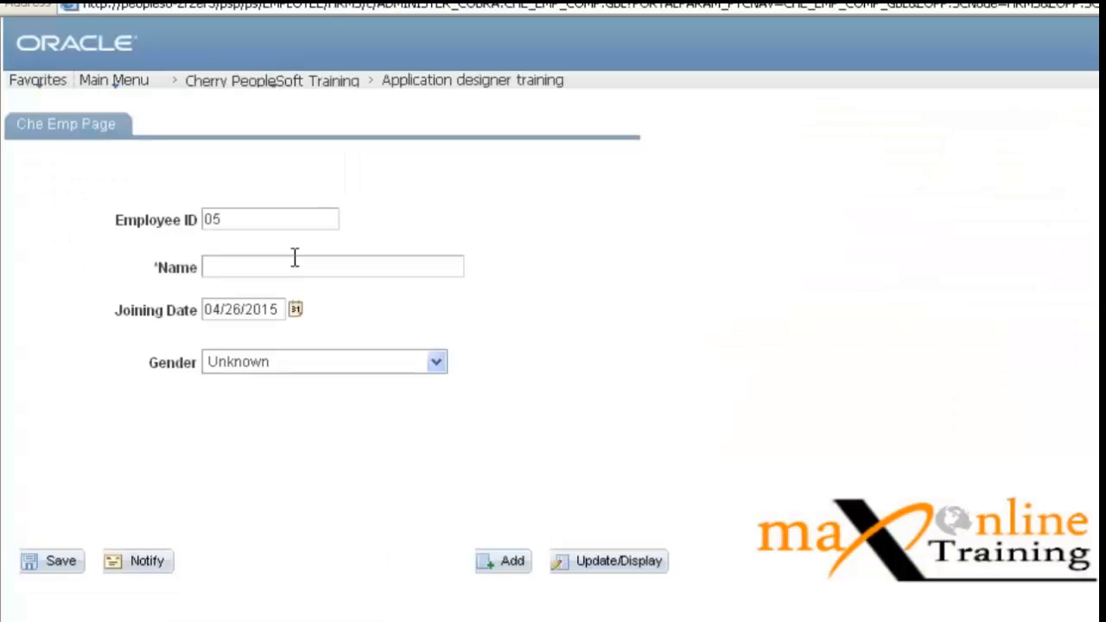
type("TEST5")
left_click(63, 566)
Step: Clear the required Name field on the employee page, leave it empty and examine the validation message
left_click(270, 266)
left_click_drag(269, 266, 61, 267)
key("BackSpace")
key("Tab")
left_click_drag(664, 285, 555, 259)
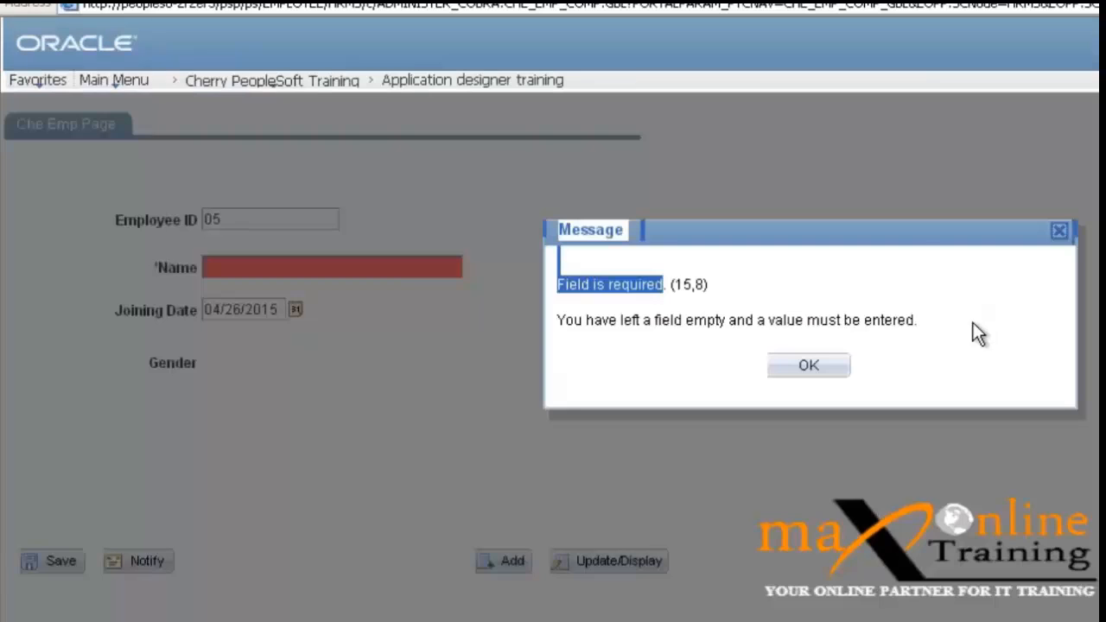
left_click_drag(973, 323, 598, 276)
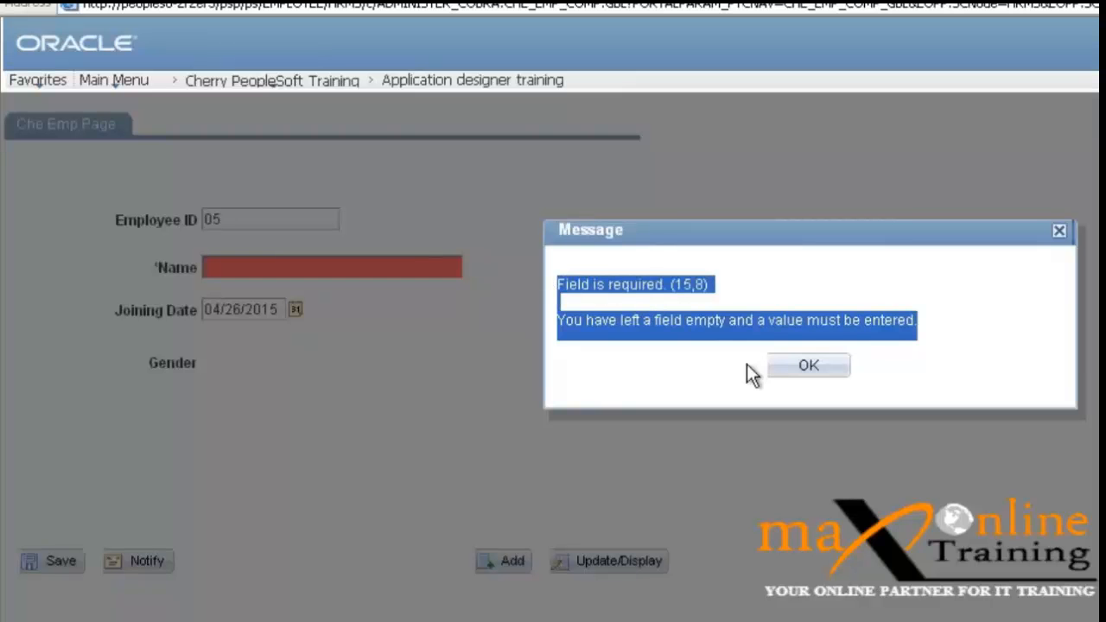
left_click_drag(941, 315, 532, 286)
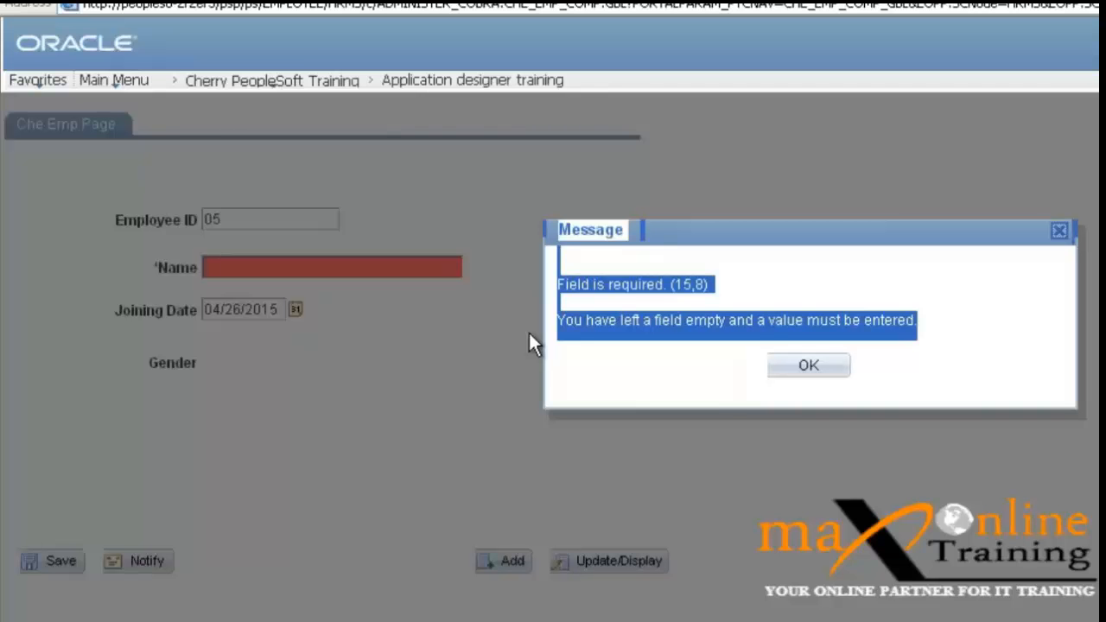
Step: Dismiss the validation message, switch to Application Designer and check the Required edit setting of CHE_NAME
left_click(809, 366)
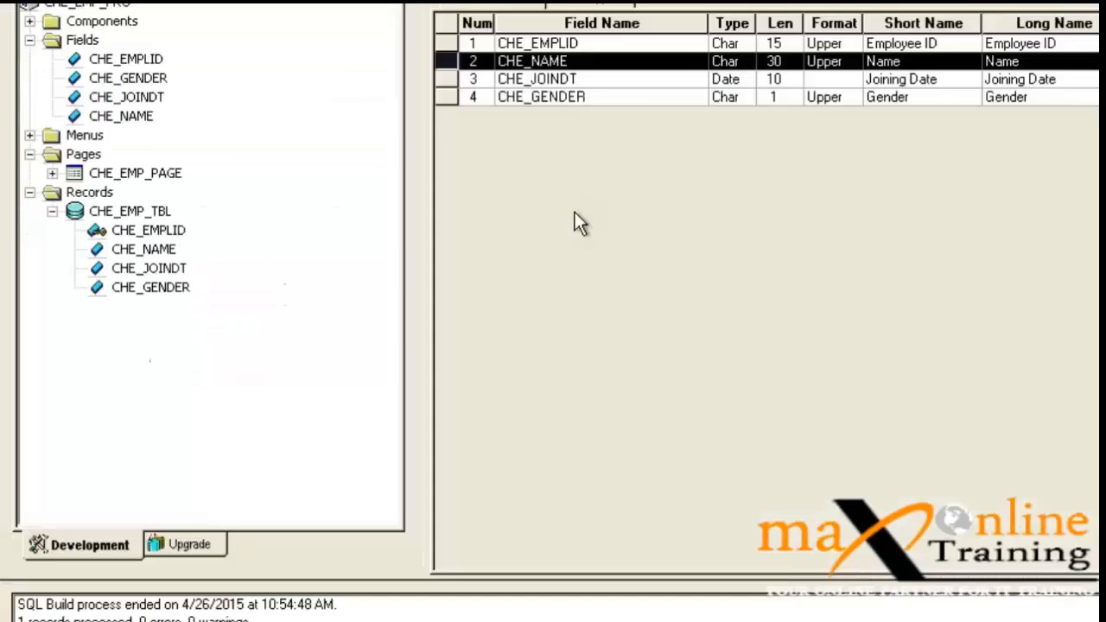
double_click(571, 60)
left_click(589, 10)
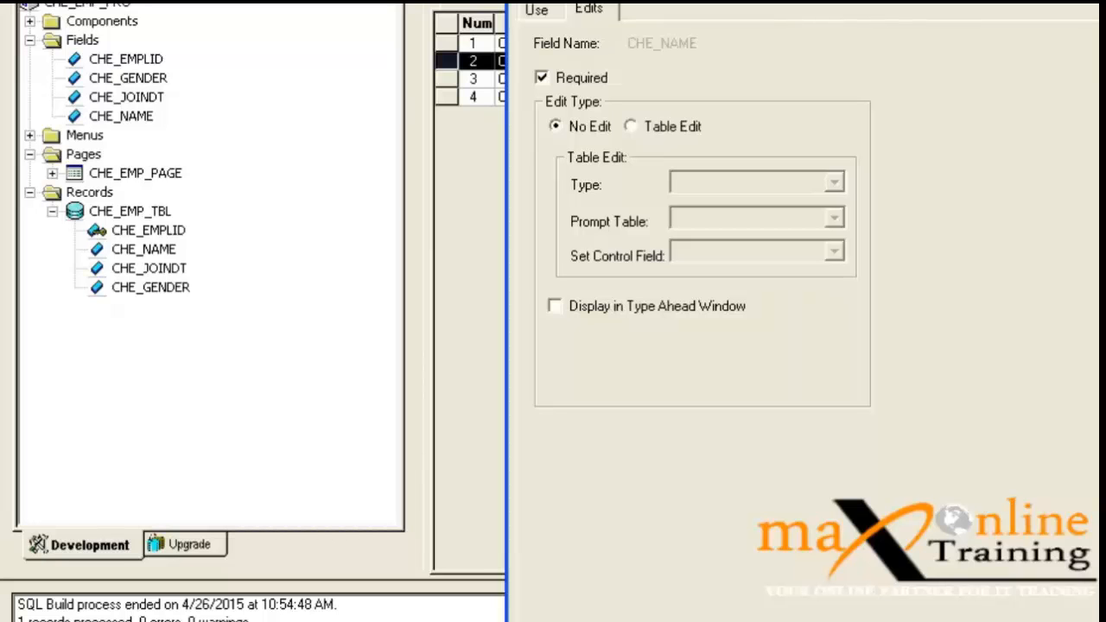
key("Return")
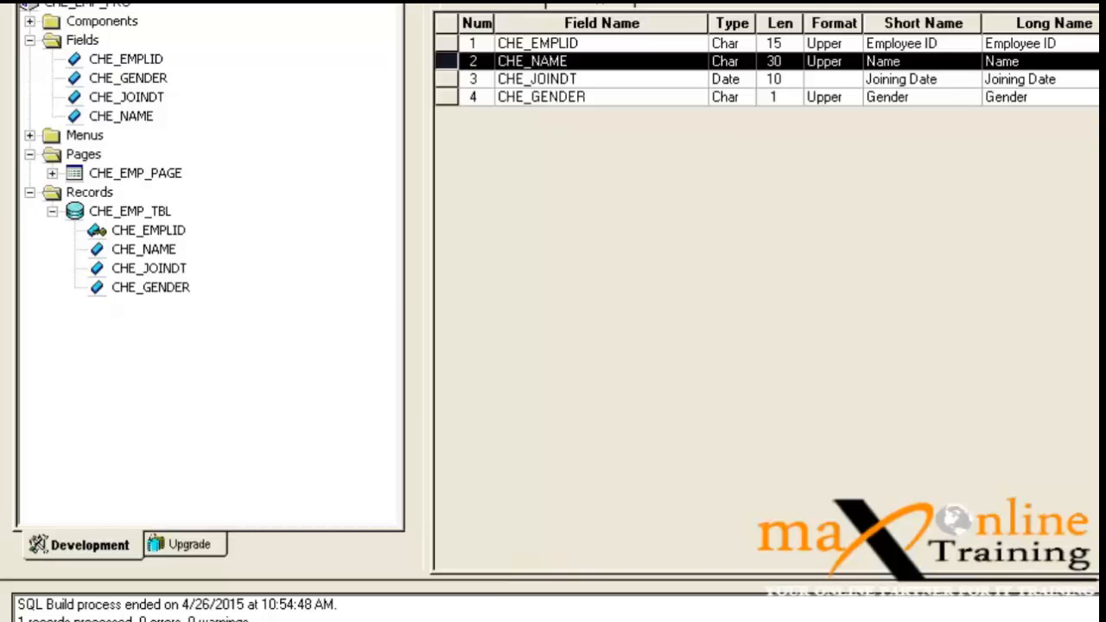
double_click(571, 58)
Step: Collapse the project's Fields, Menus and Pages folders and display the CHE_EMP_TBL record under Records
left_click(29, 40)
left_click(30, 59)
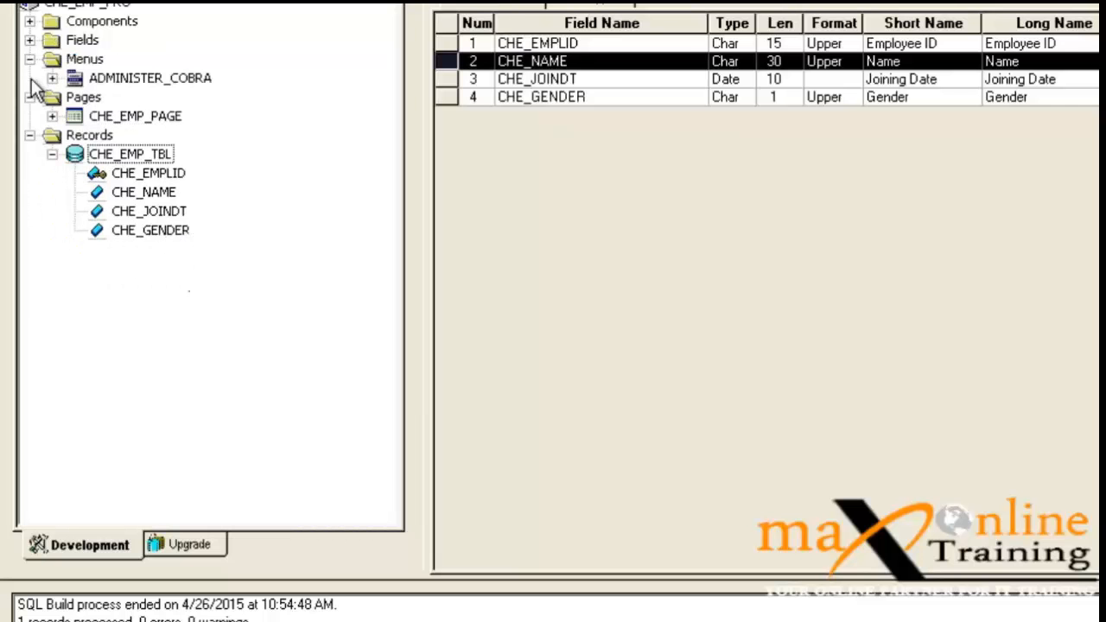
left_click(29, 58)
left_click(30, 78)
left_click(29, 97)
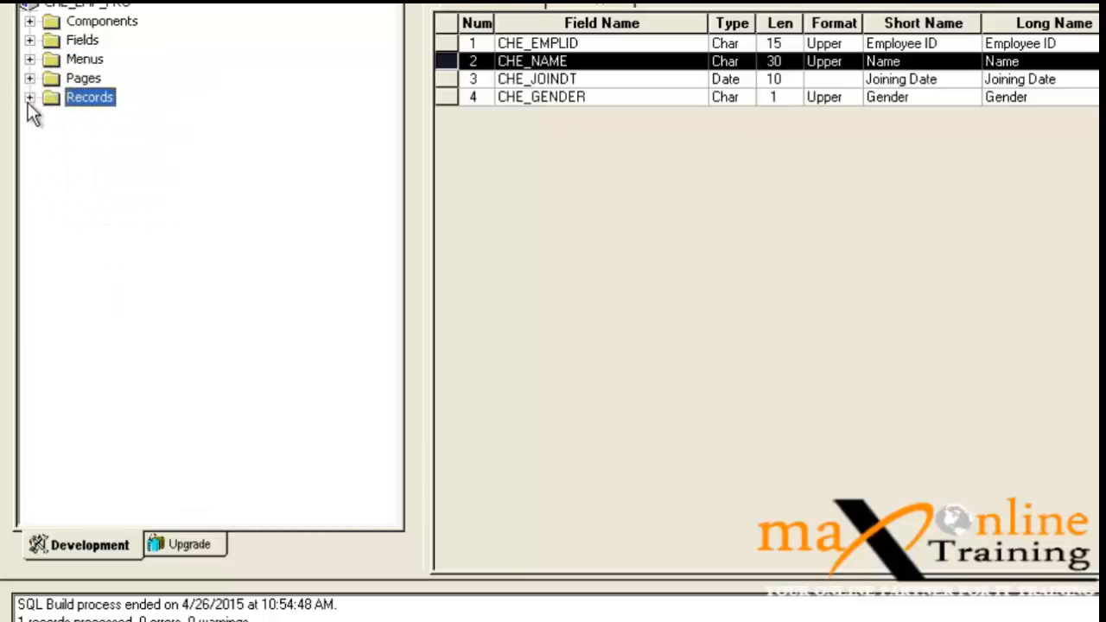
left_click(29, 96)
left_click(52, 115)
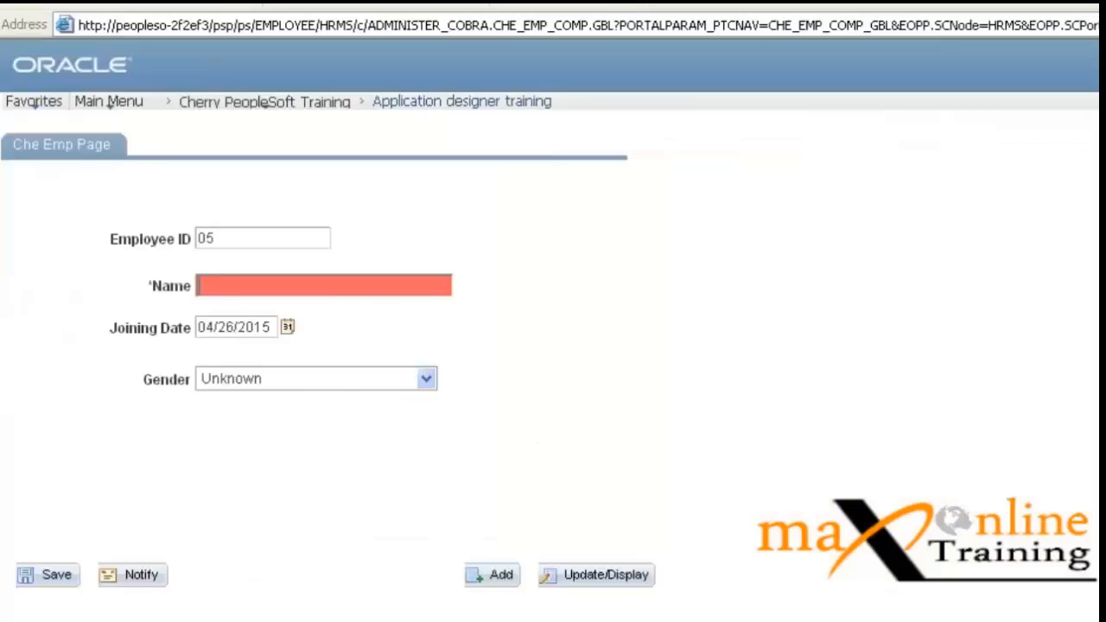
Step: Reopen the CHE_EMP_COMP search page in the browser, list all employees and view the page of employee 01
left_click(467, 102)
left_click(666, 401)
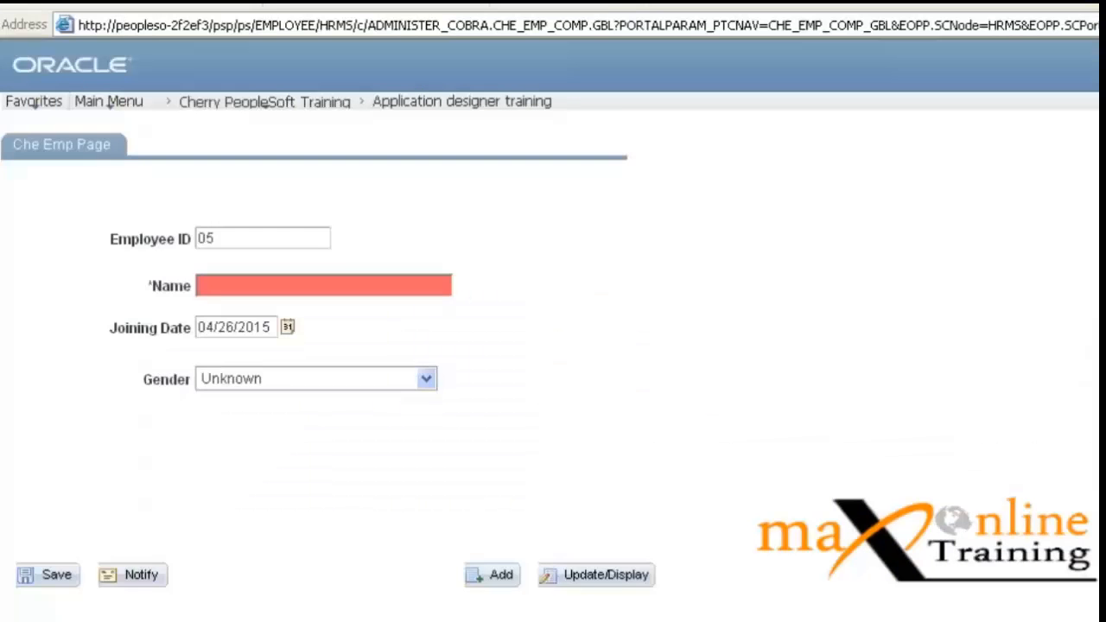
left_click(72, 362)
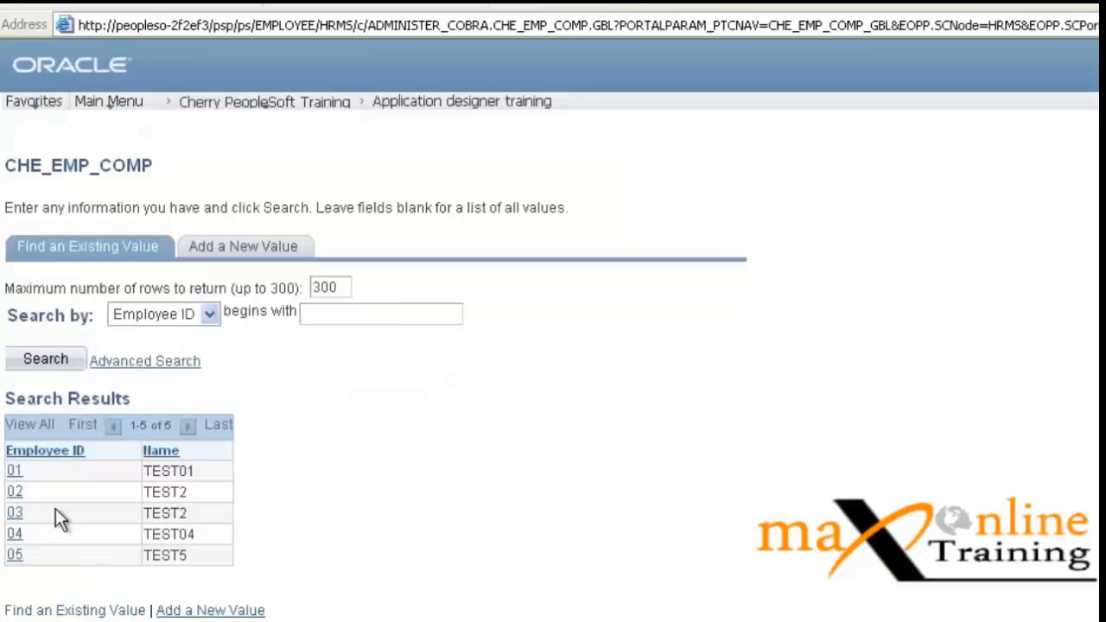
left_click(14, 472)
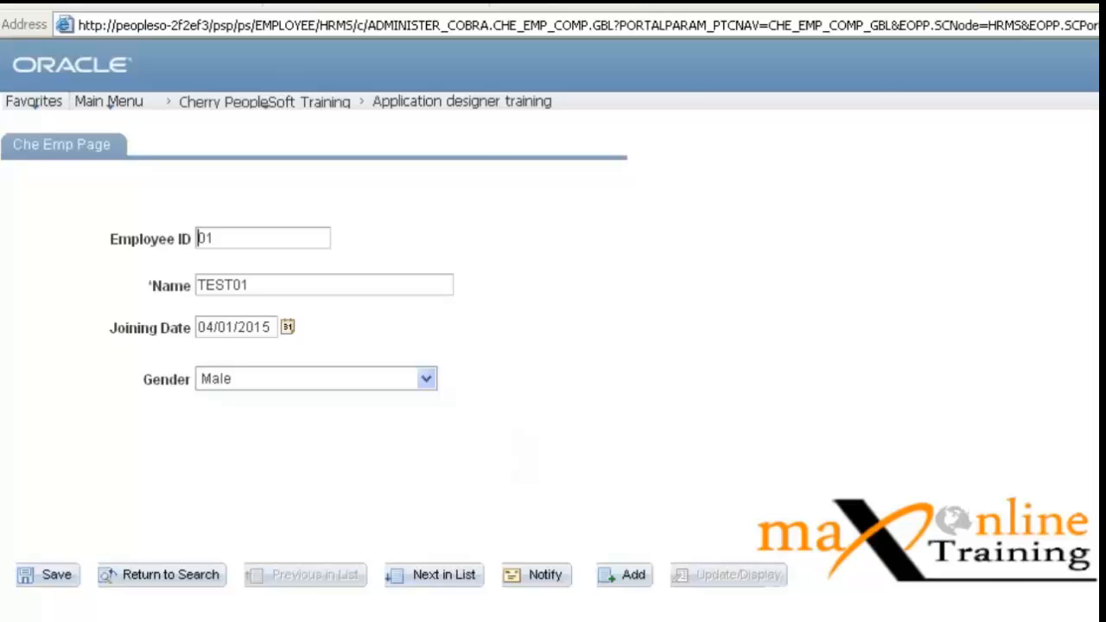
Step: Switch to Application Designer and make CHE_DEPNID a key field of the dependent record
key("alt+Tab")
key("alt+Tab")
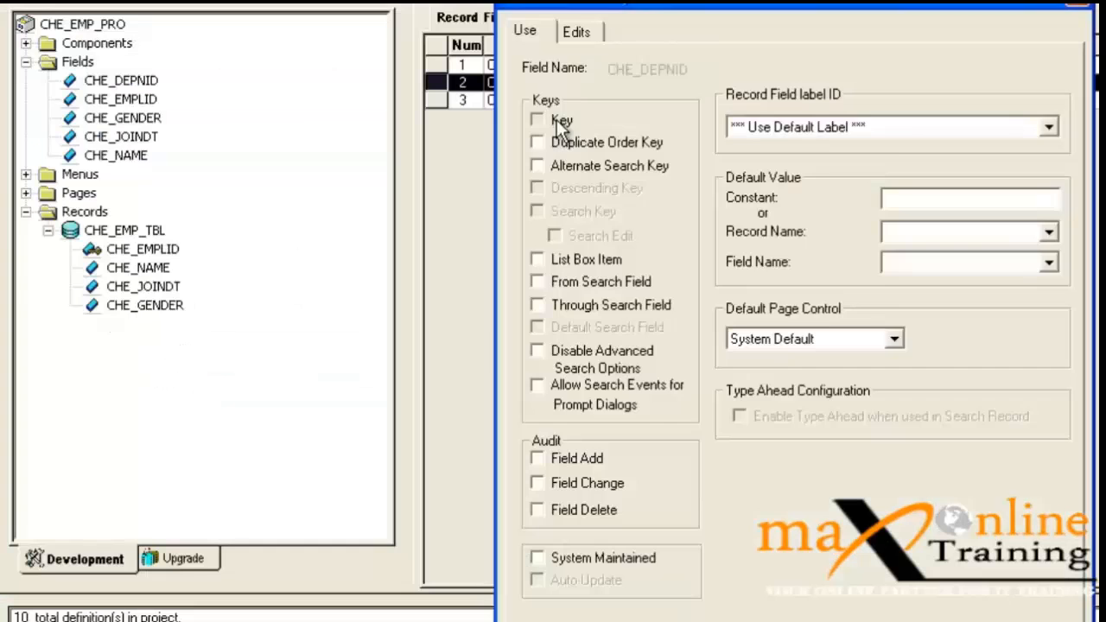
left_click(556, 119)
key("Return")
Step: Build the CHE_DEPN_TBL record, accepting the potentially data destructive settings
left_click(80, 2)
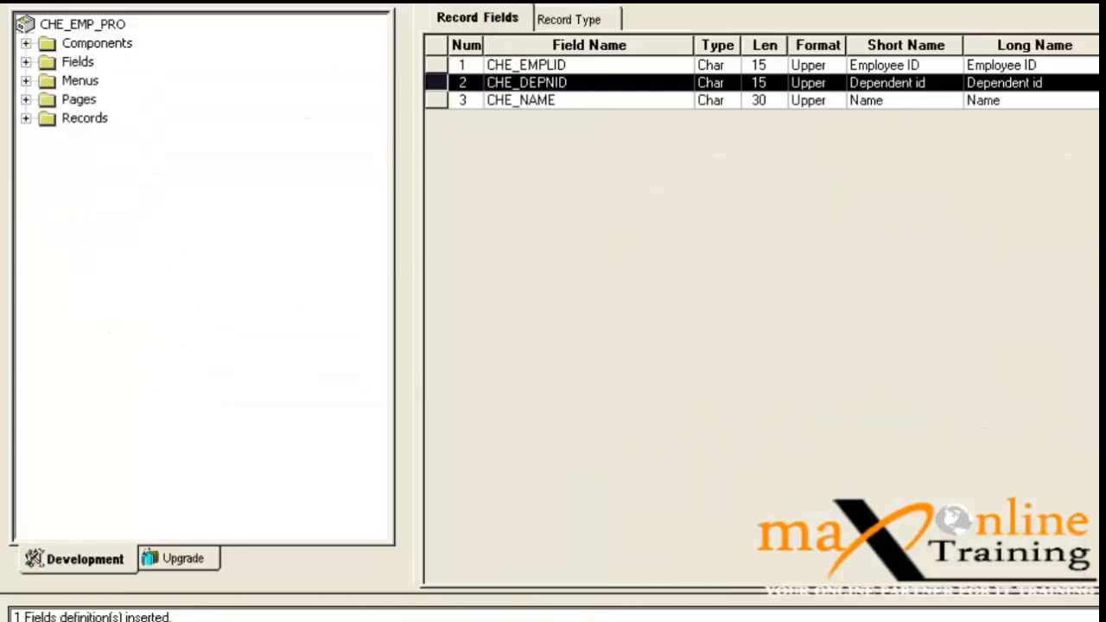
left_click(891, 337)
left_click(937, 215)
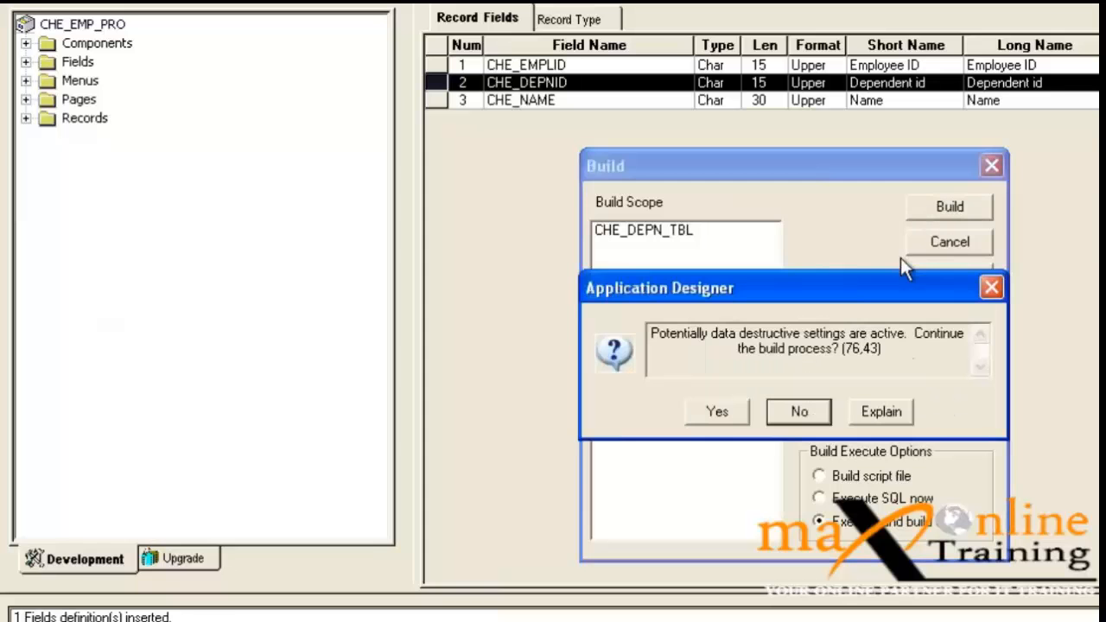
left_click(720, 410)
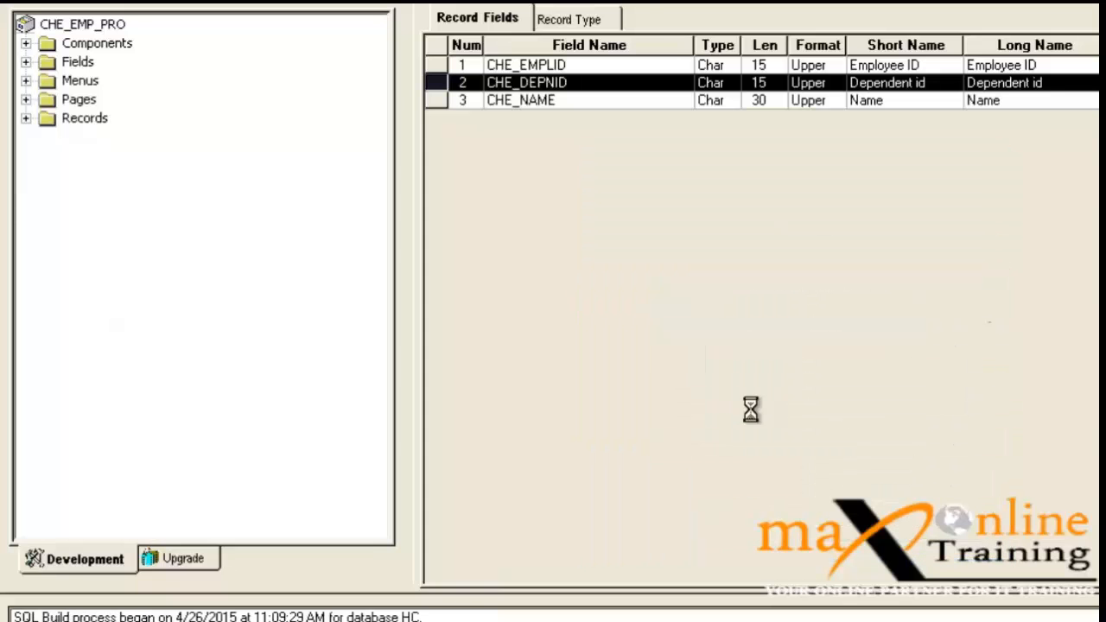
Step: Open CHE_EMP_PAGE and arrange the Employee ID and Name fields side by side in the layout's first row
left_click(26, 100)
double_click(119, 122)
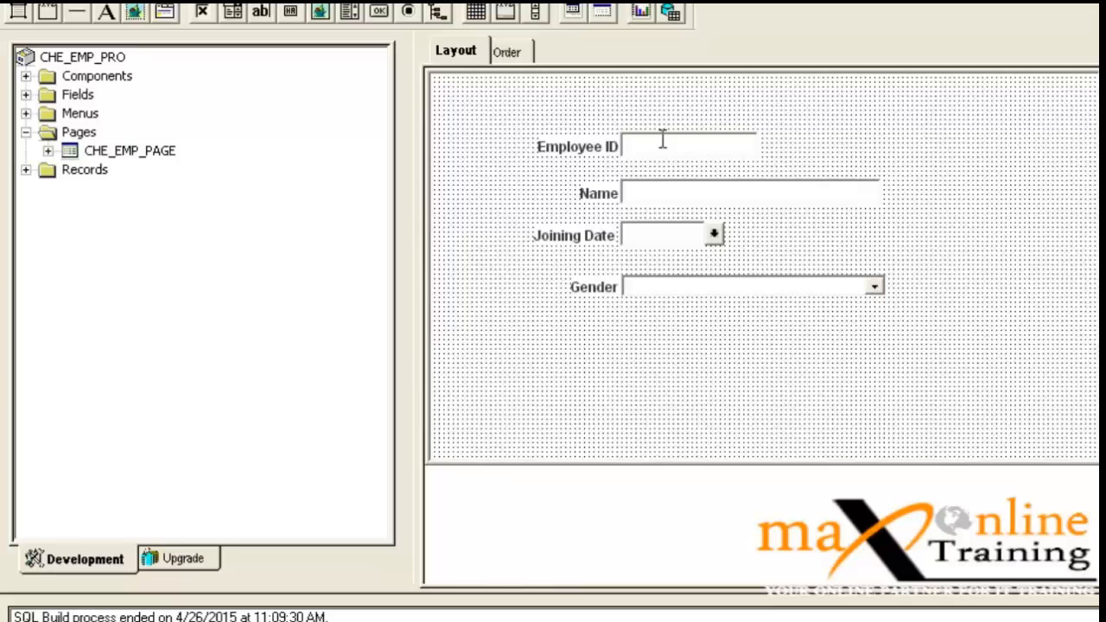
left_click_drag(662, 138, 550, 113)
left_click_drag(770, 192, 991, 130)
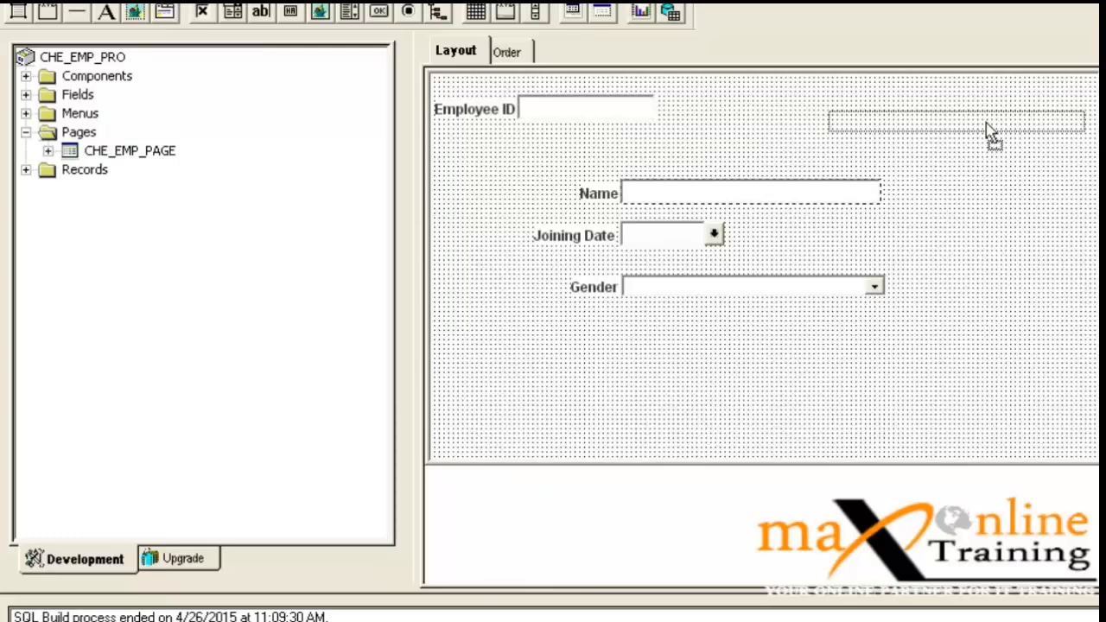
left_click_drag(616, 115, 624, 154)
left_click_drag(934, 123, 929, 141)
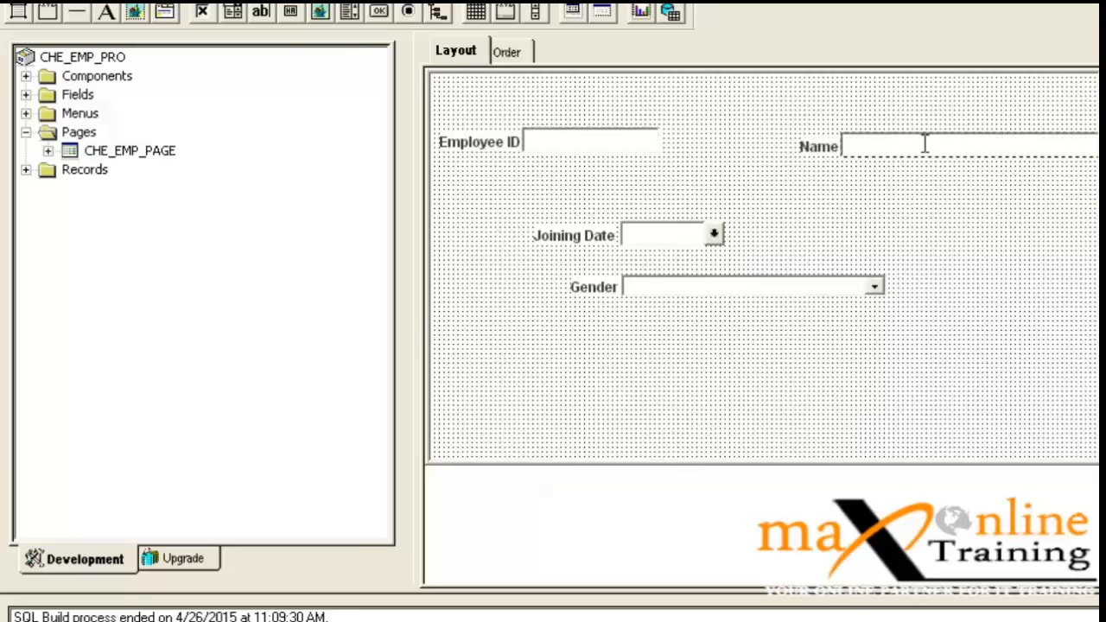
Step: Arrange Joining Date beneath Employee ID and Gender beneath Name in the page layout's second row
left_click_drag(576, 247, 528, 201)
left_click_drag(744, 287, 941, 198)
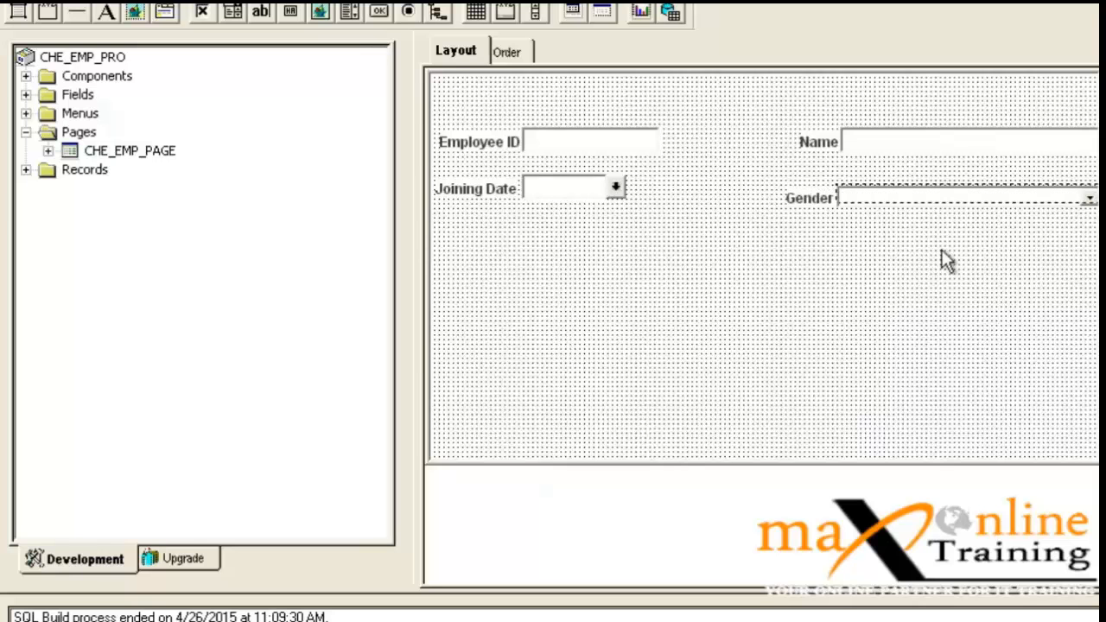
left_click(860, 356)
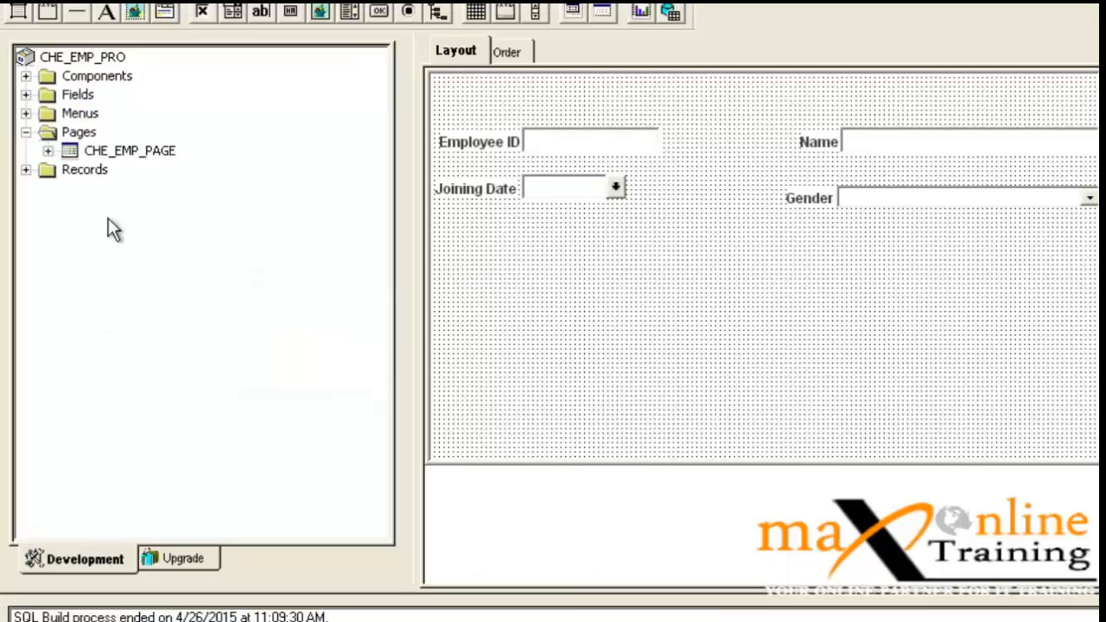
Step: Insert a wide Scroll Area on CHE_EMP_PAGE beneath the Joining Date and Gender fields
left_click(26, 171)
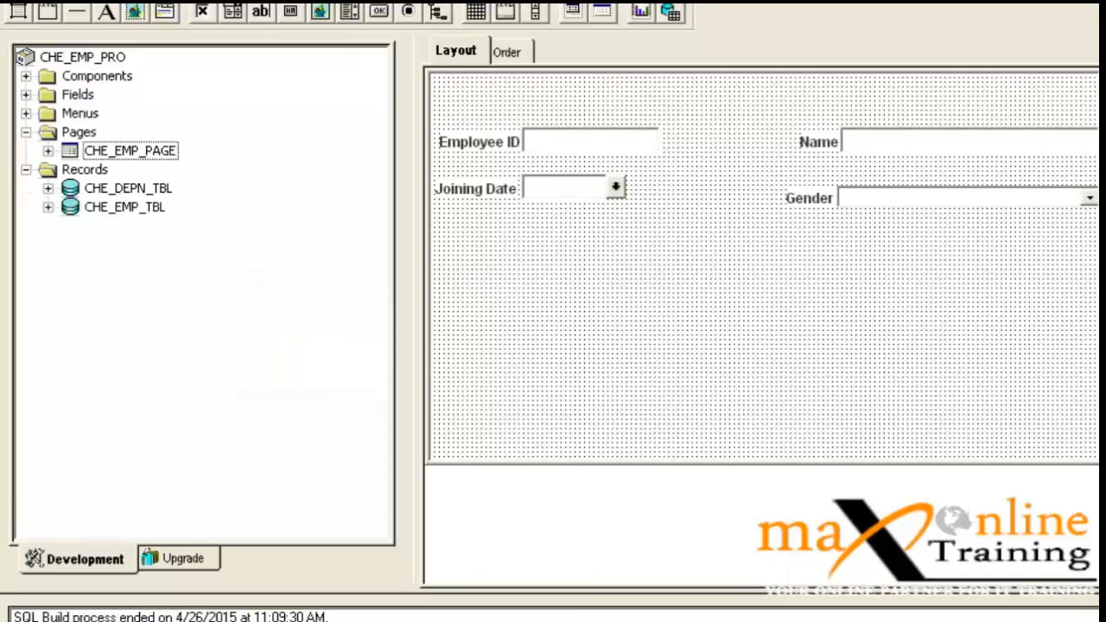
left_click(145, 2)
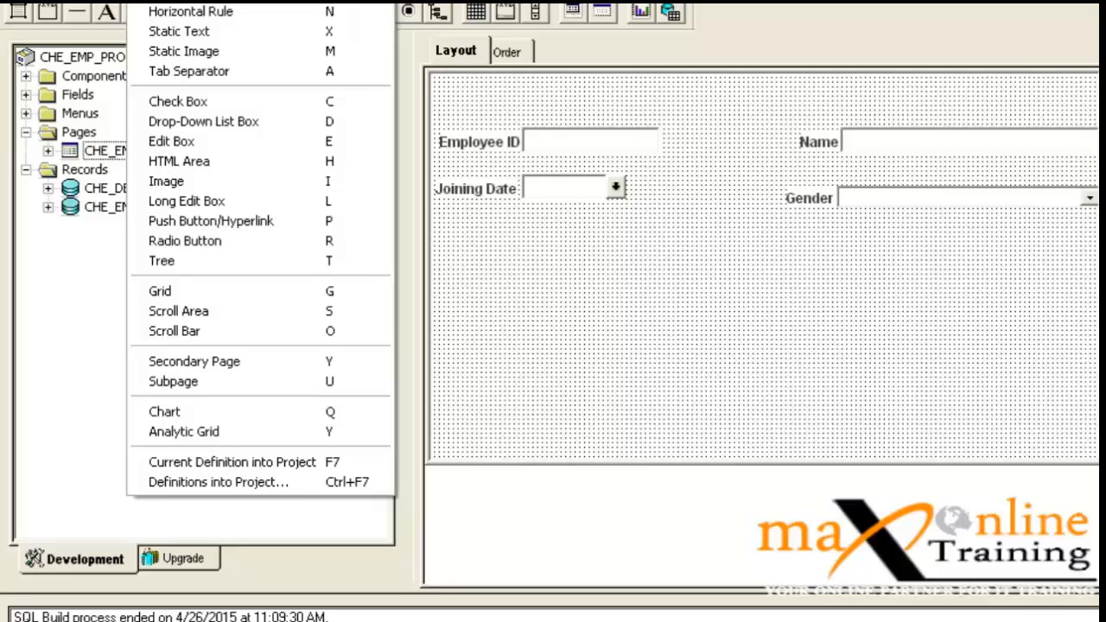
left_click(257, 311)
left_click_drag(445, 242, 1089, 443)
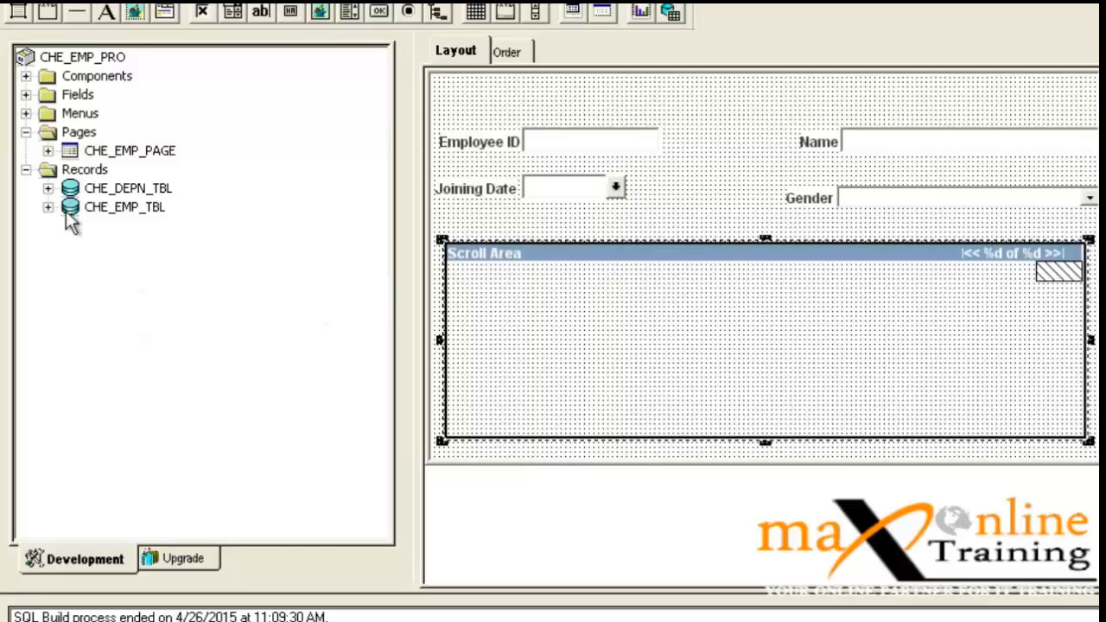
Step: Place CHE_DEPNID and CHE_NAME from the CHE_DEPN_TBL record inside the scroll area, one beneath the other
left_click(48, 188)
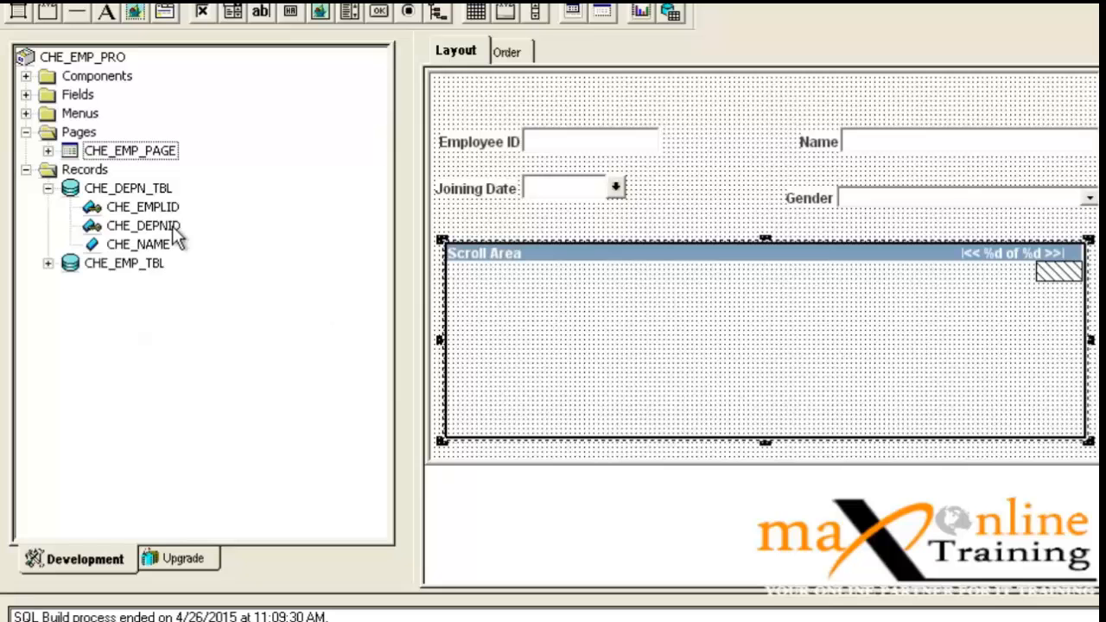
left_click_drag(165, 227, 655, 320)
left_click_drag(138, 245, 647, 373)
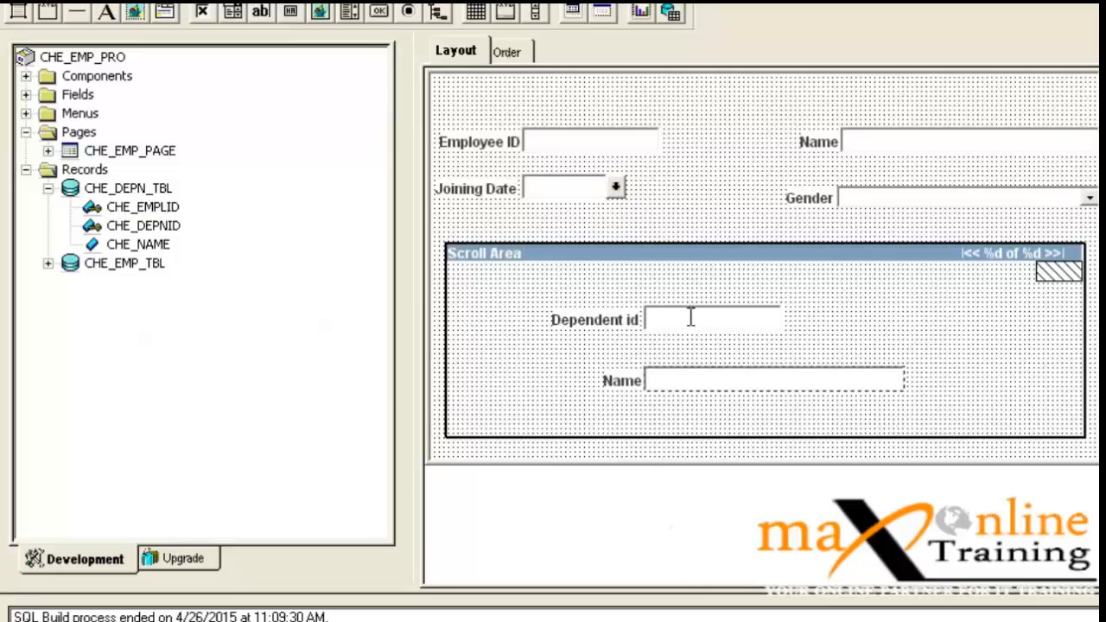
mouse_move(692, 314)
left_mouse_down()
mouse_move(704, 346)
mouse_move(696, 331)
left_mouse_up()
left_click(574, 141)
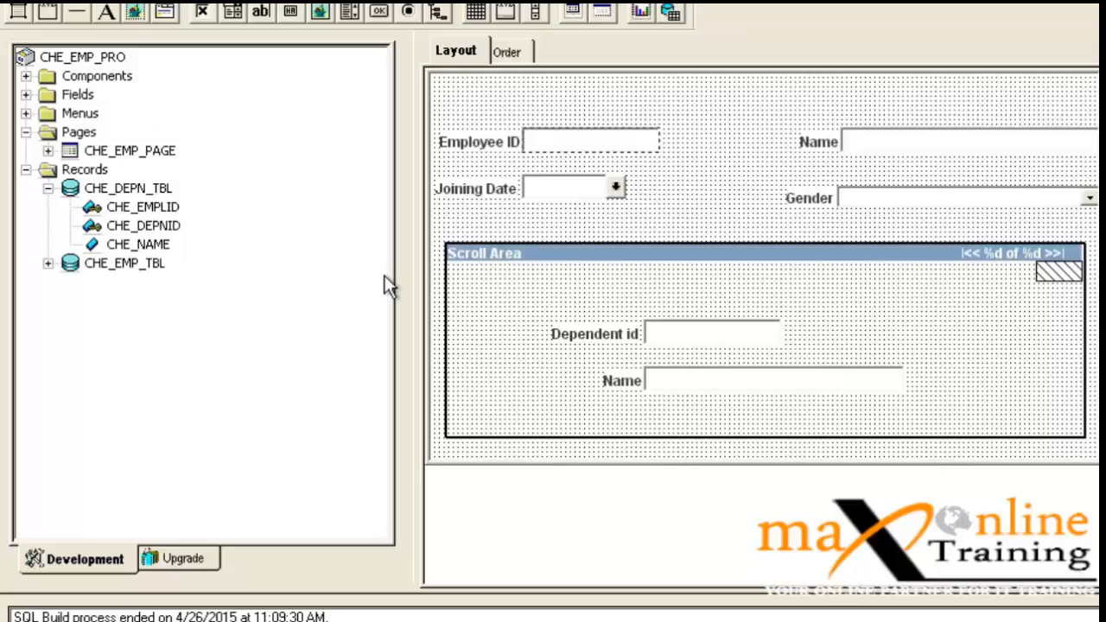
Step: Move the Dependent id and Name fields closer to the scroll area's upper-left corner and shorten the area to fit them
left_click_drag(692, 339, 627, 292)
left_click_drag(709, 391, 638, 339)
left_click(687, 417)
left_click_drag(765, 442, 759, 356)
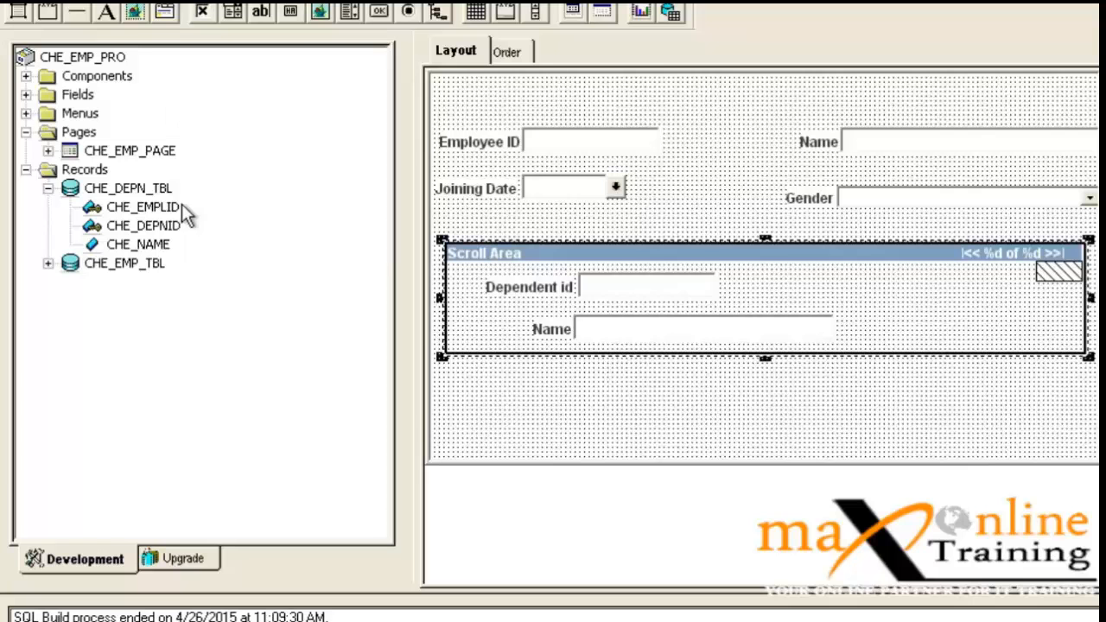
Step: Set the scroll area's title text to "Depoendent info" and accept its properties
double_click(493, 257)
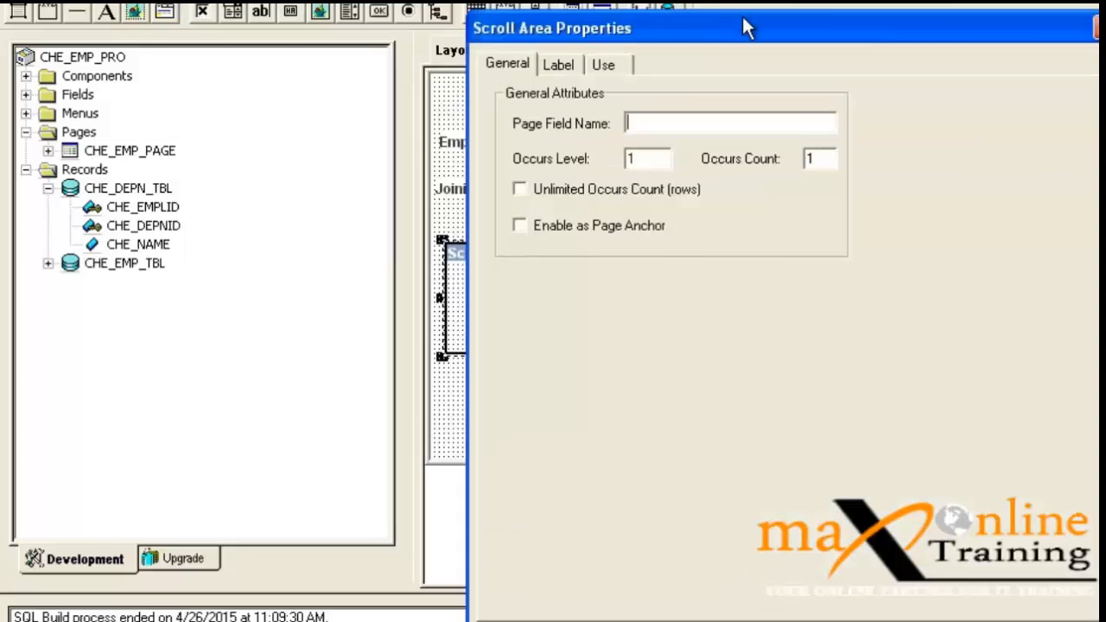
left_click_drag(746, 27, 951, 27)
left_click(763, 69)
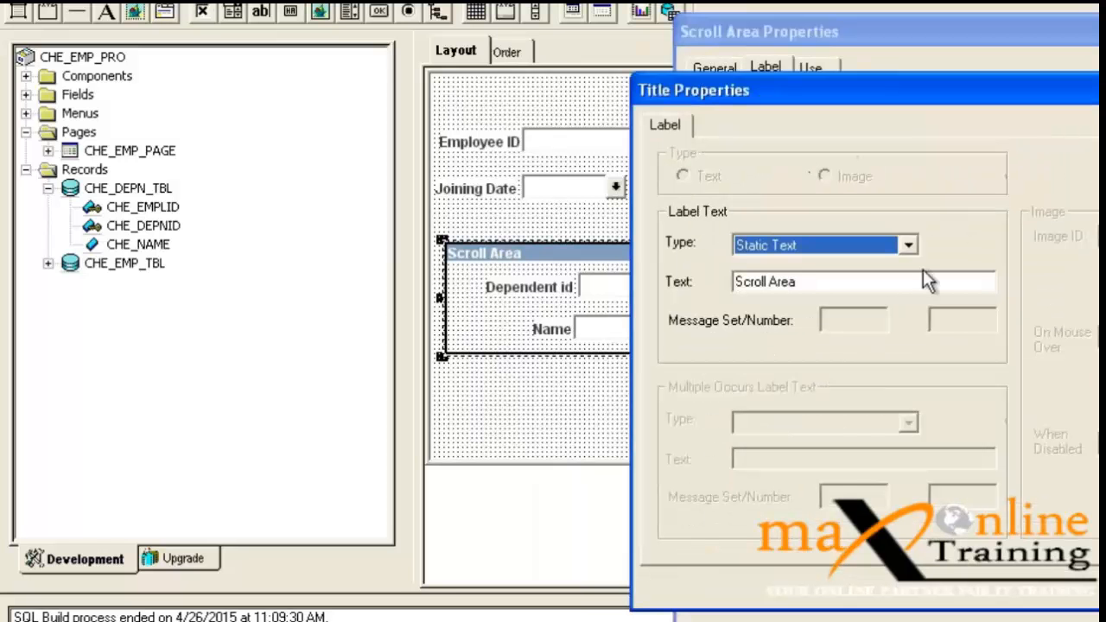
left_click_drag(801, 284, 435, 285)
type("D")
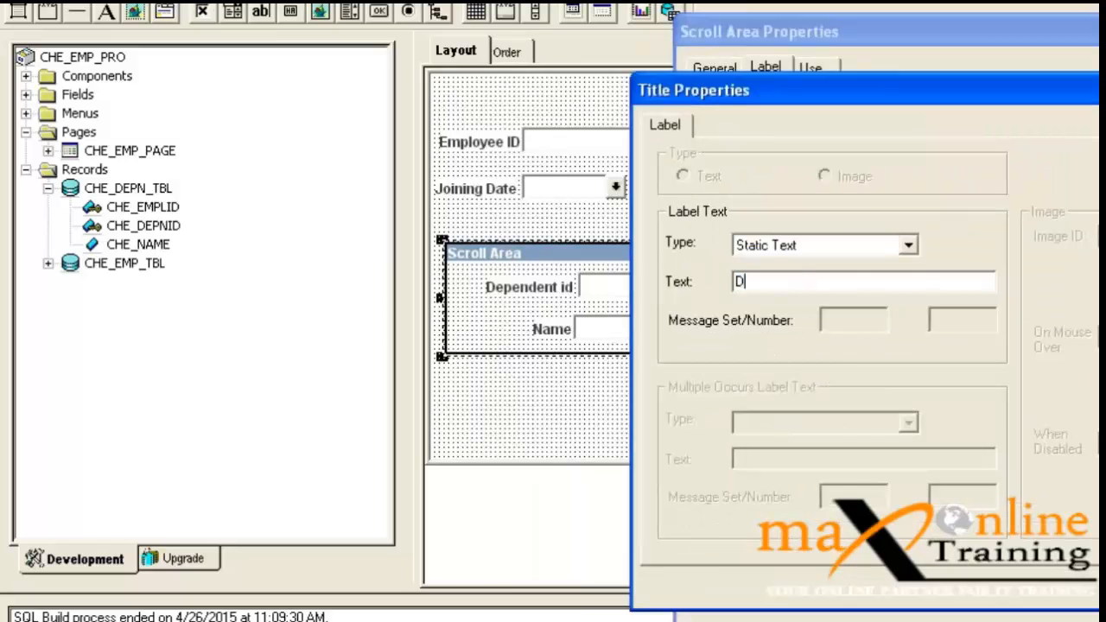
type("epoendent in")
key("Return")
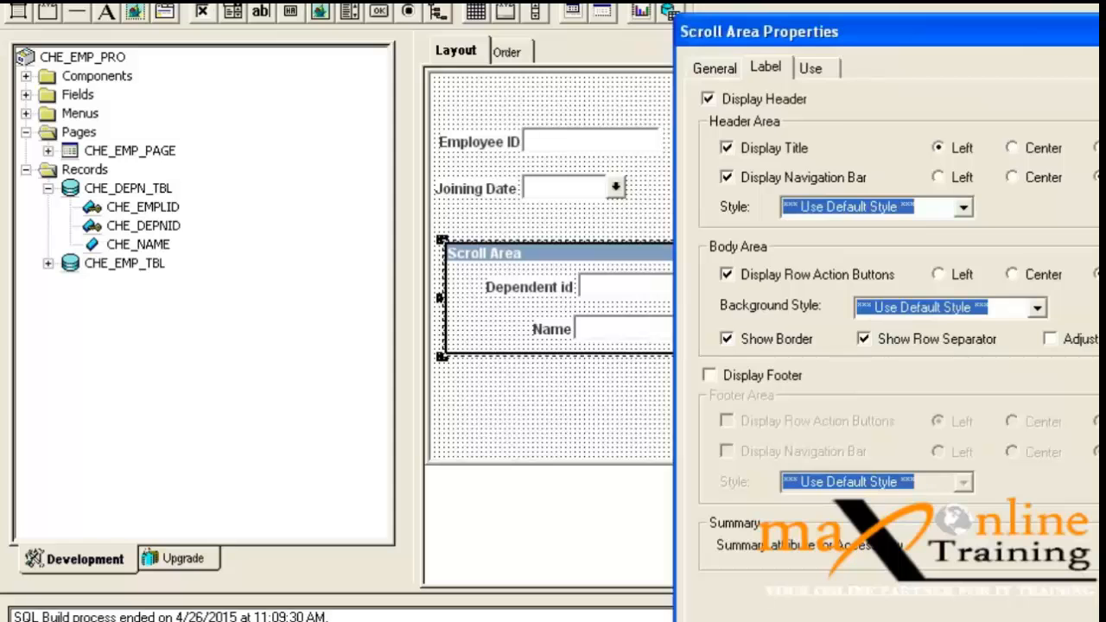
key("Return")
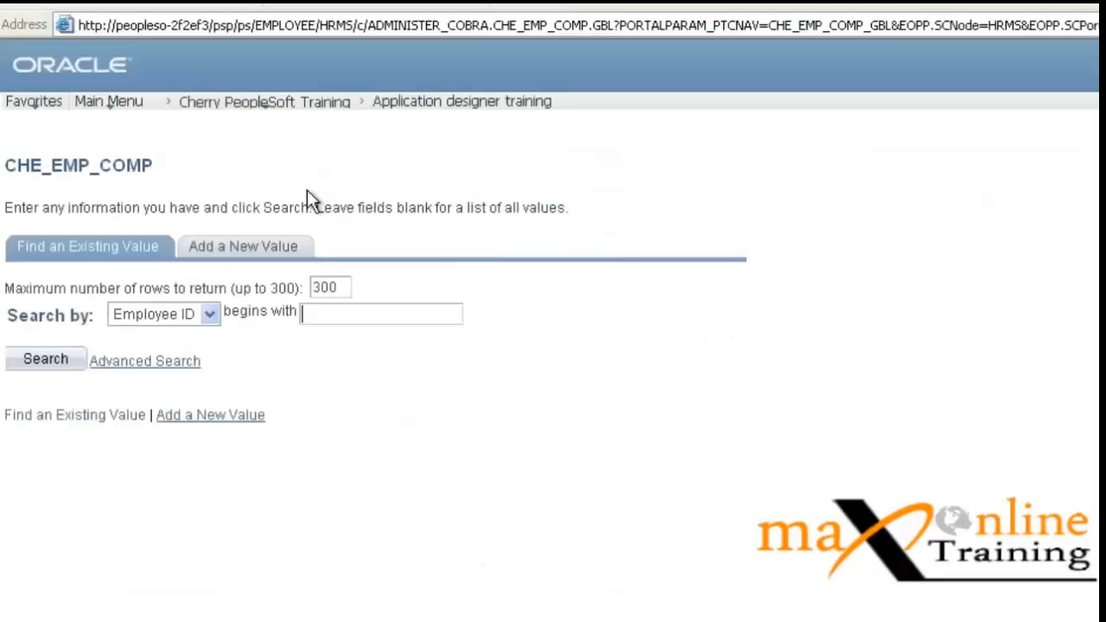
Step: Search for all employees in the browser, open employee 01 and enter a dependent with id d01 and name dsfdbvfng
left_click(48, 361)
left_click(16, 471)
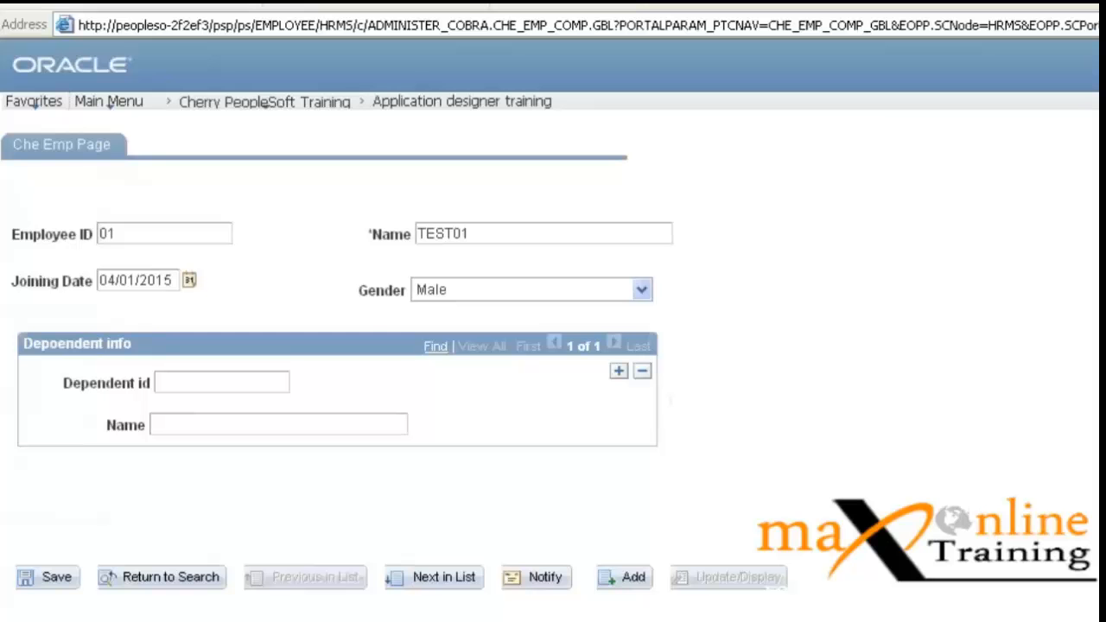
left_click(254, 383)
type("d01")
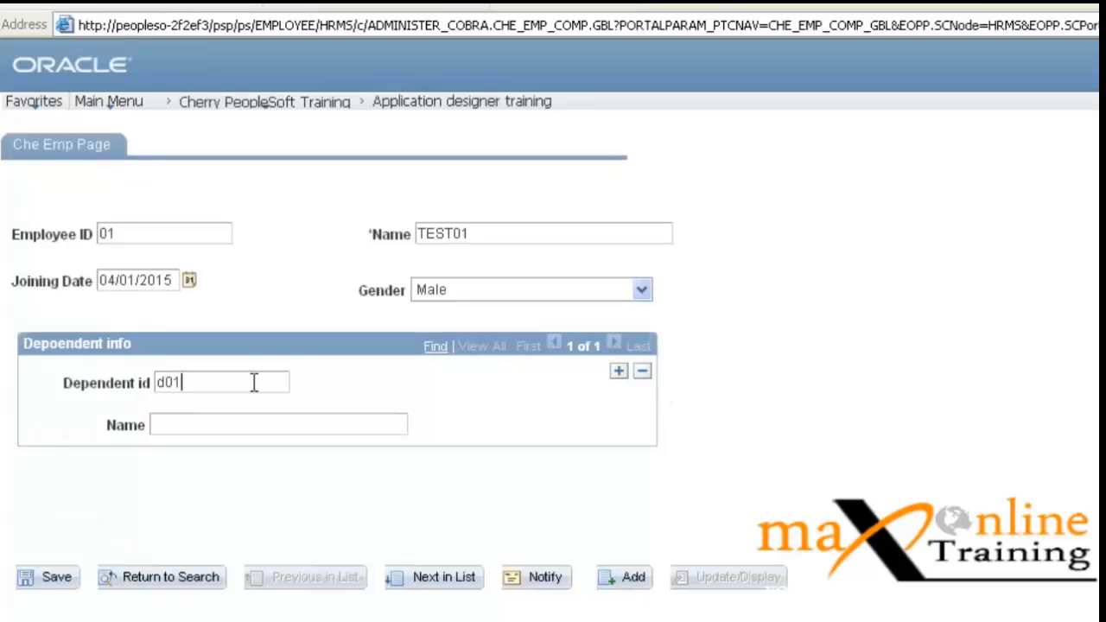
key("Tab")
type("dsfdbvfng")
Step: Add a second dependent row with id d02 and name gfdhj, and save the employee record
left_click(619, 371)
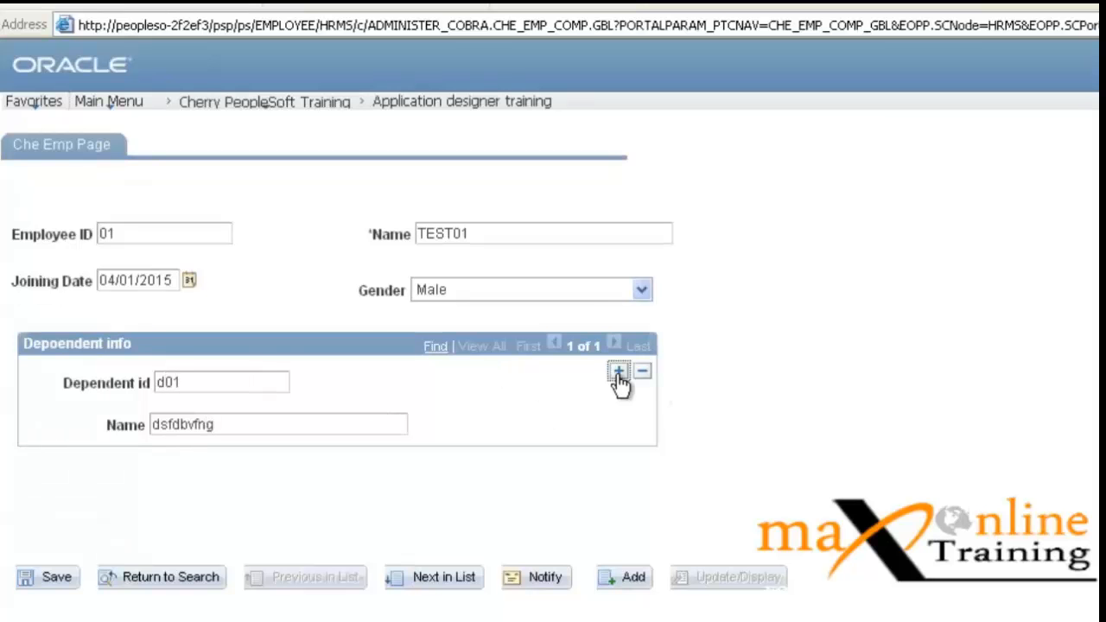
type("d01")
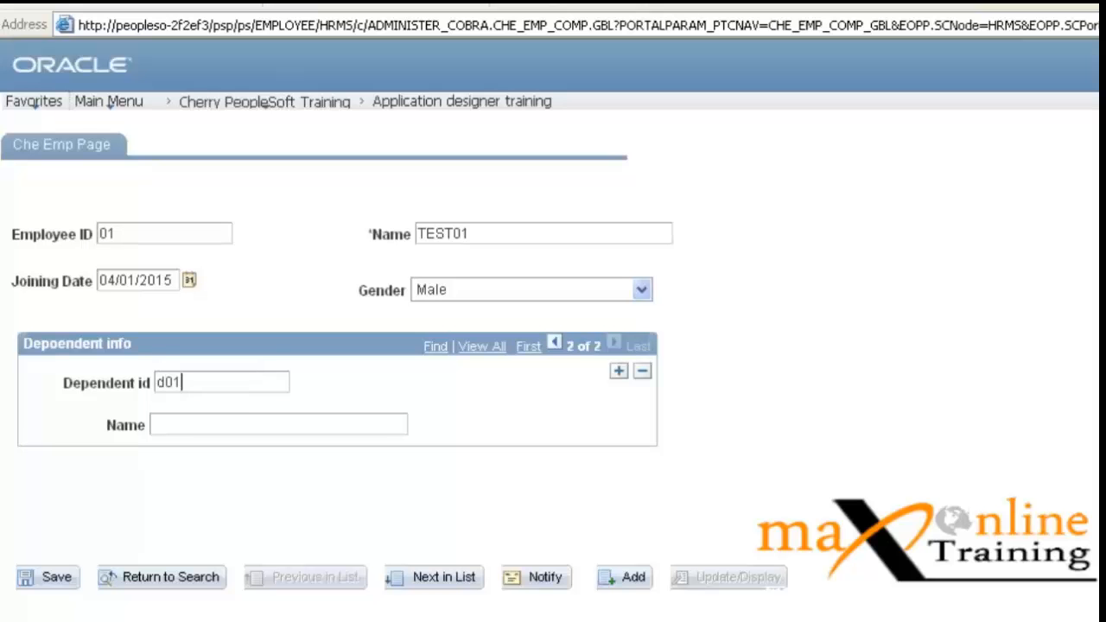
key("BackSpace")
type("2")
key("Tab")
type("gfdhj")
left_click(54, 579)
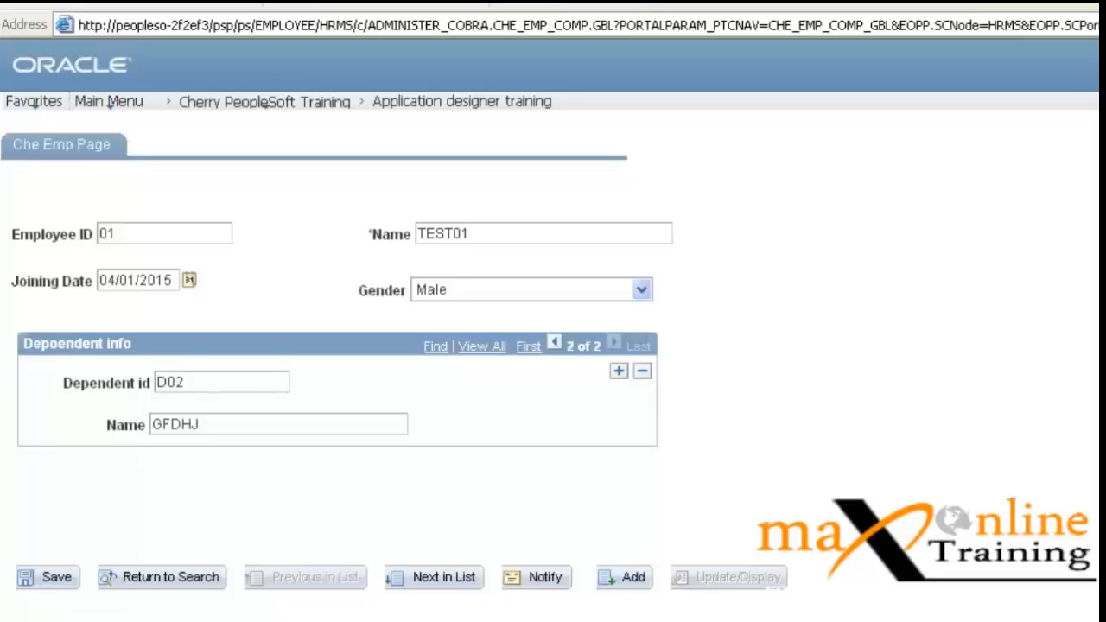
Step: Switch to Application Designer and examine the levels of the dependent fields in CHE_EMP_PAGE's field order, and return to the layout
key("alt+Tab")
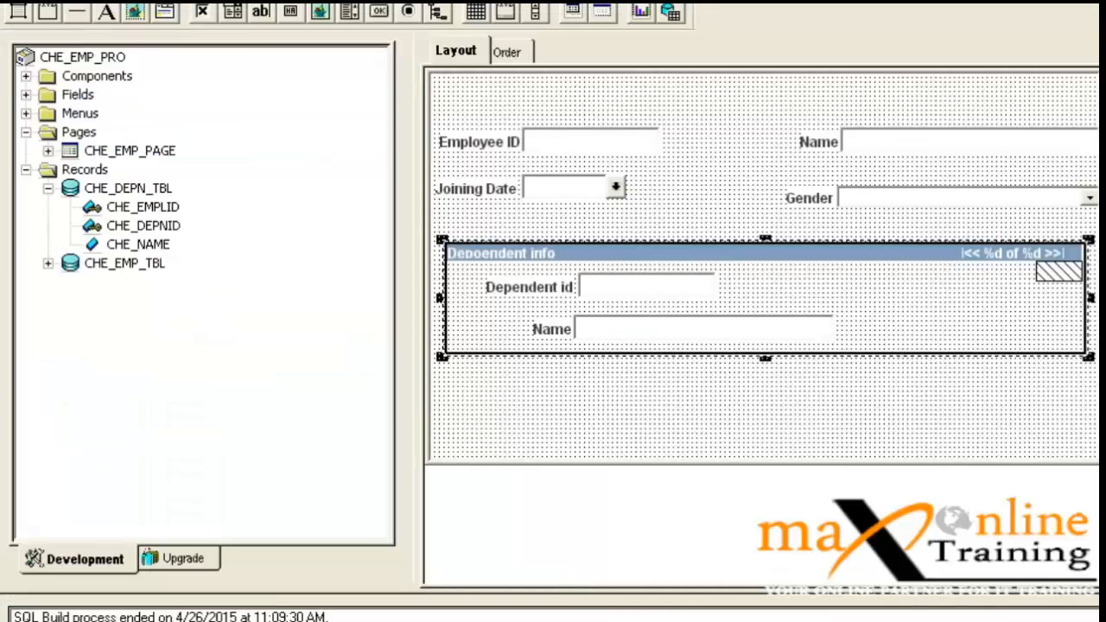
key("alt+Tab")
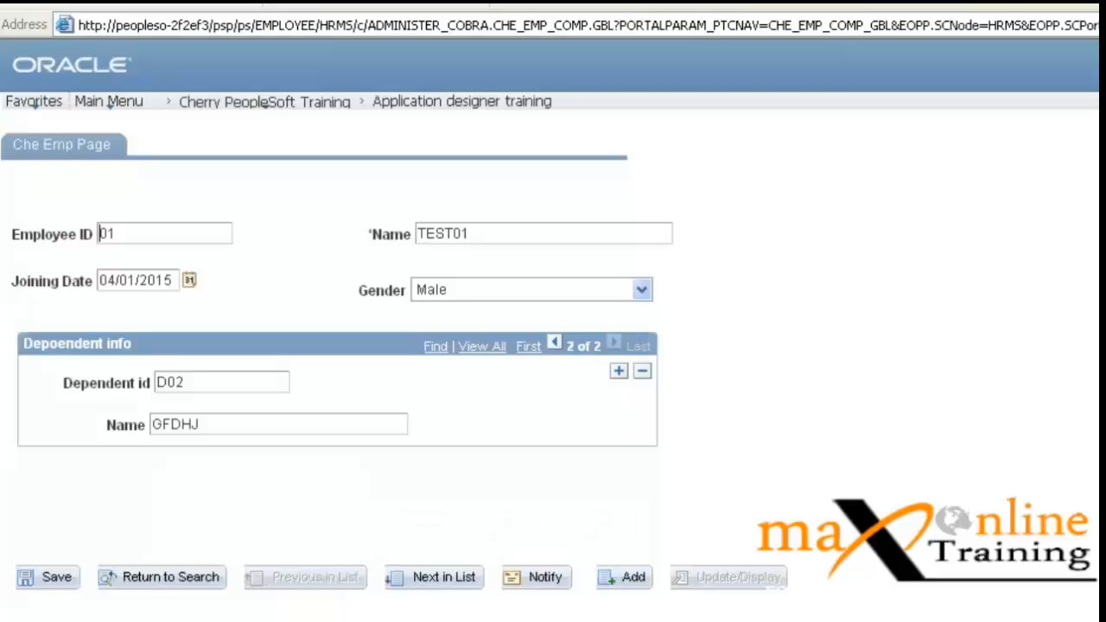
key("alt+Tab")
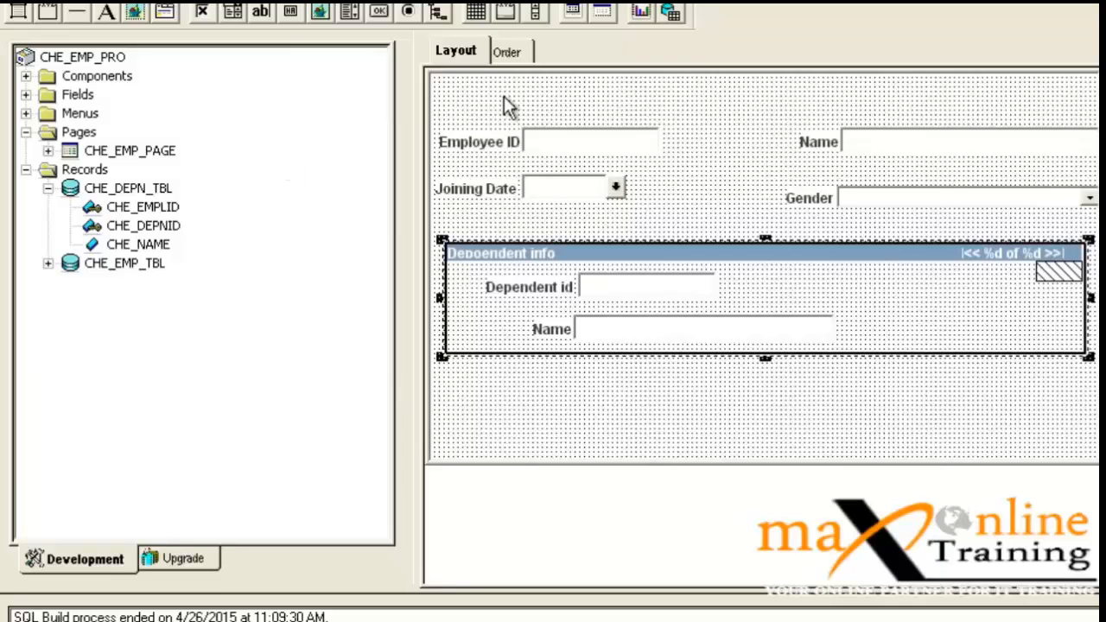
left_click(510, 52)
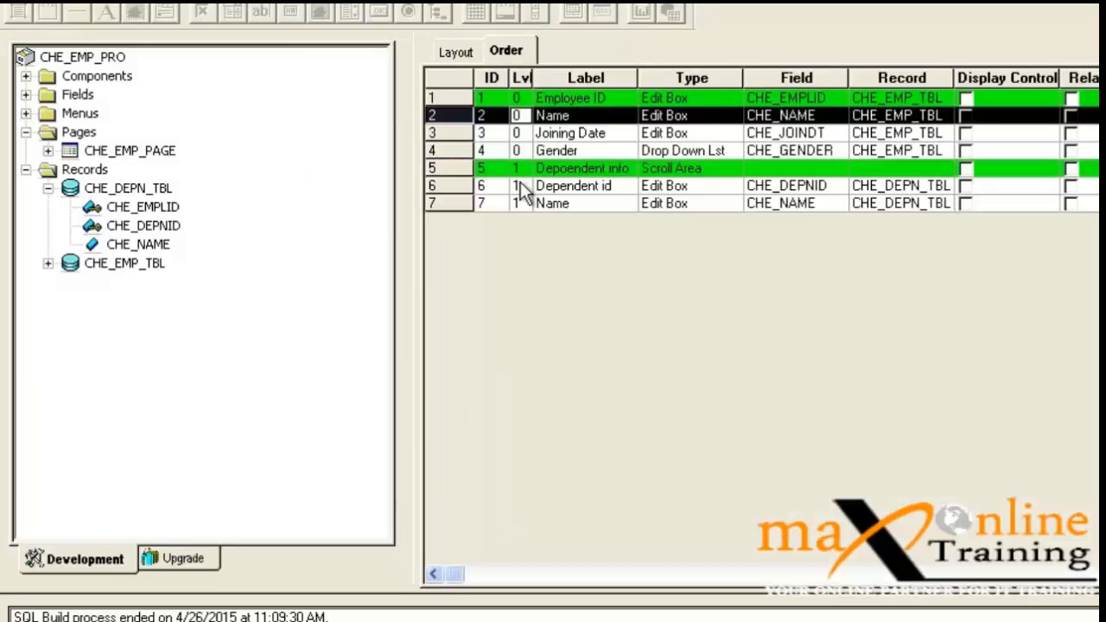
left_click(517, 198)
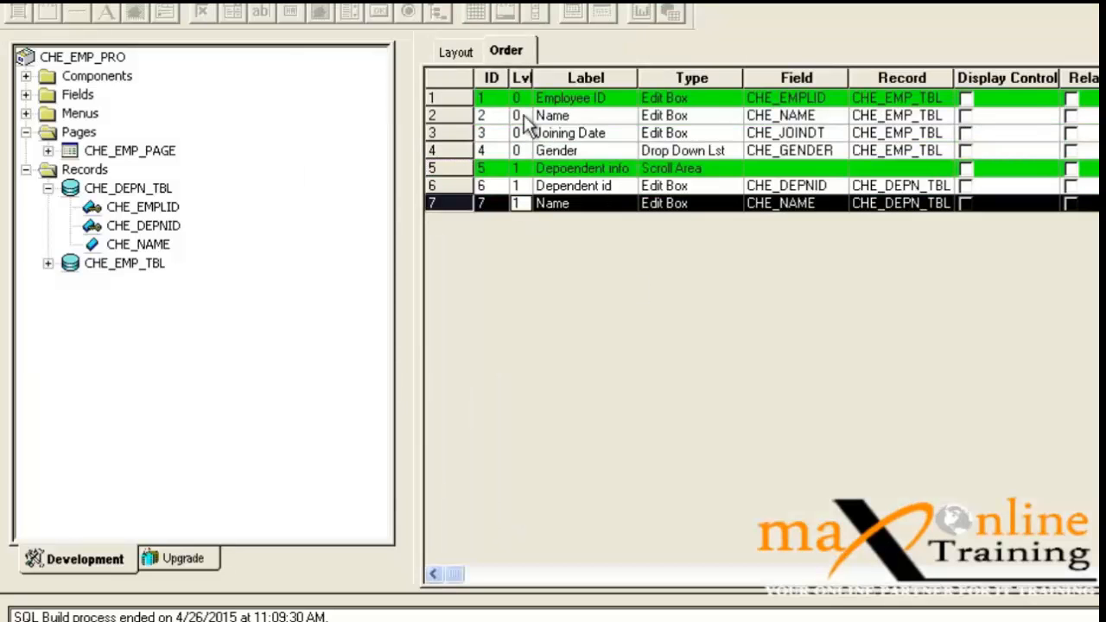
left_click(463, 59)
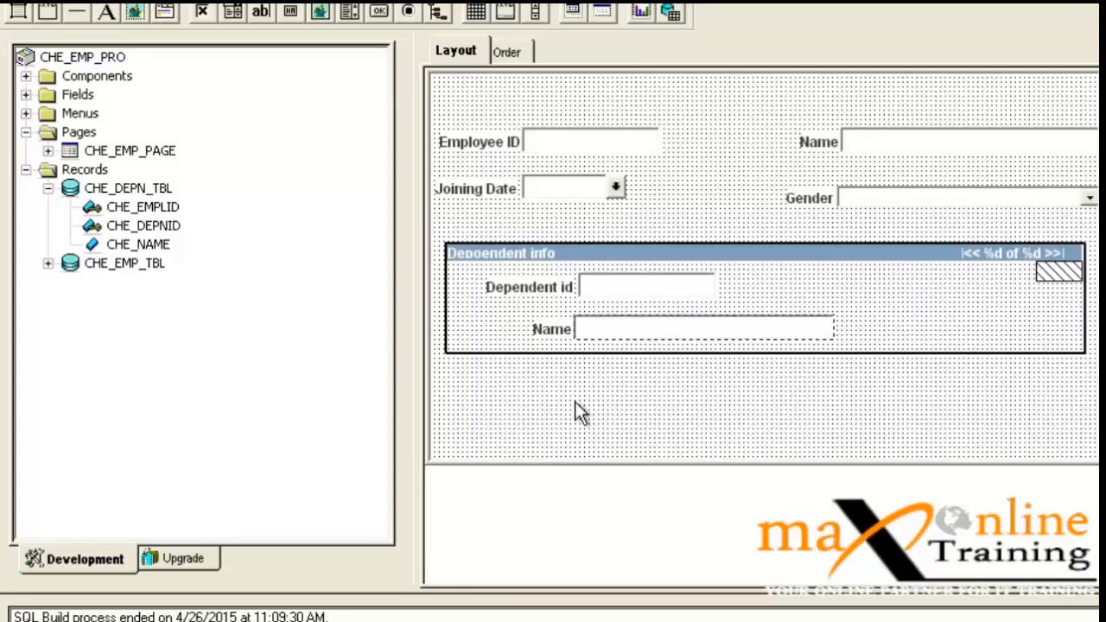
Step: Create a new record definition, expand the CHE_EMP_TBL record's fields in the project tree and select CHE_DEPN_TBL
key("ctrl+n")
scroll(576, 403, "down", 2)
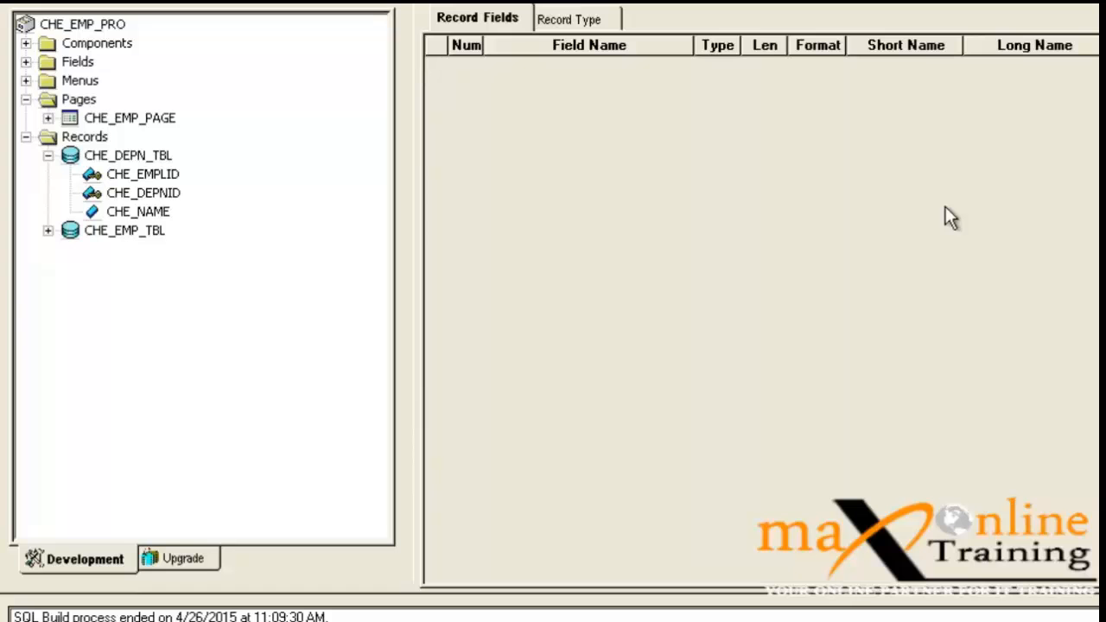
left_click(47, 230)
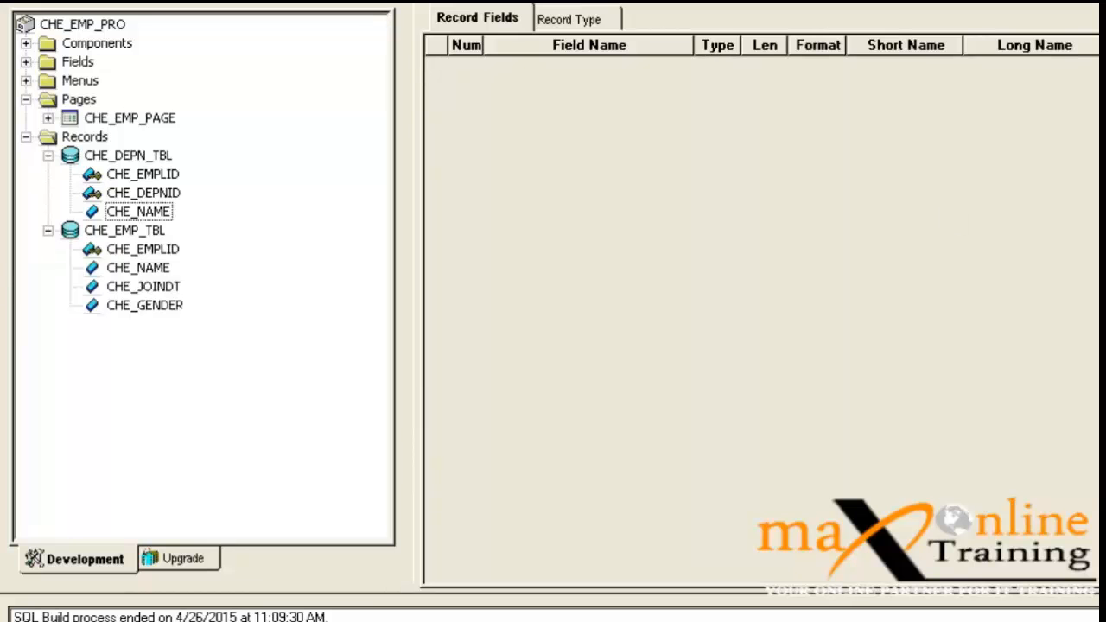
left_click(121, 157)
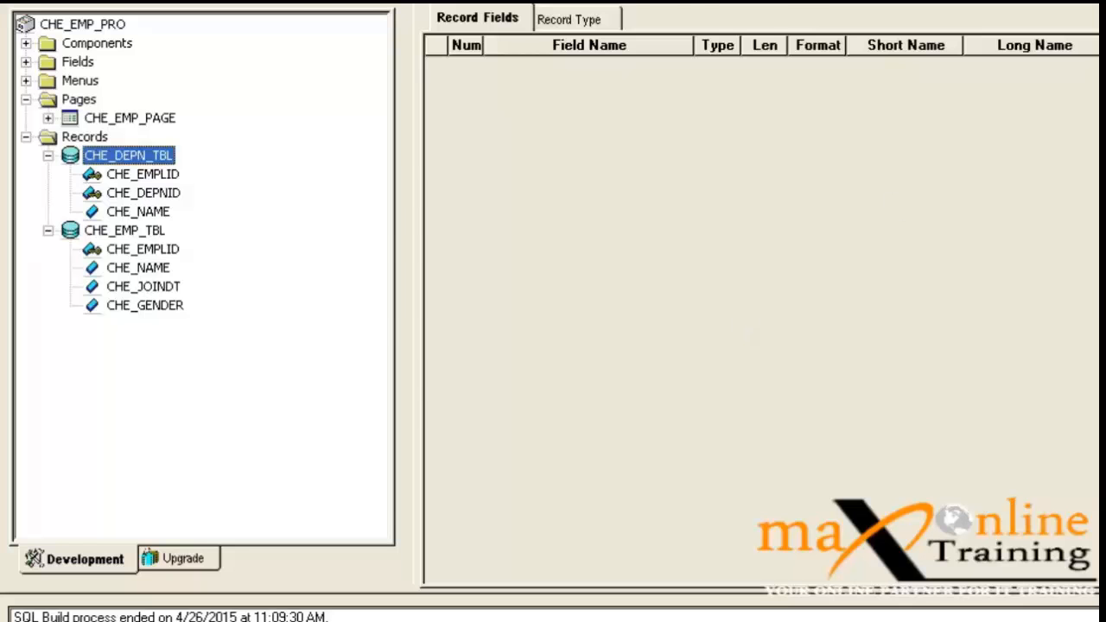
Step: Switch to SQL Server Management Studio and write the query "select * from PSCHE_DEPN_TBL" below the PS_CHE_EMP_TBL query
key("alt+Tab")
left_click(655, 61)
key("Return")
key("Return")
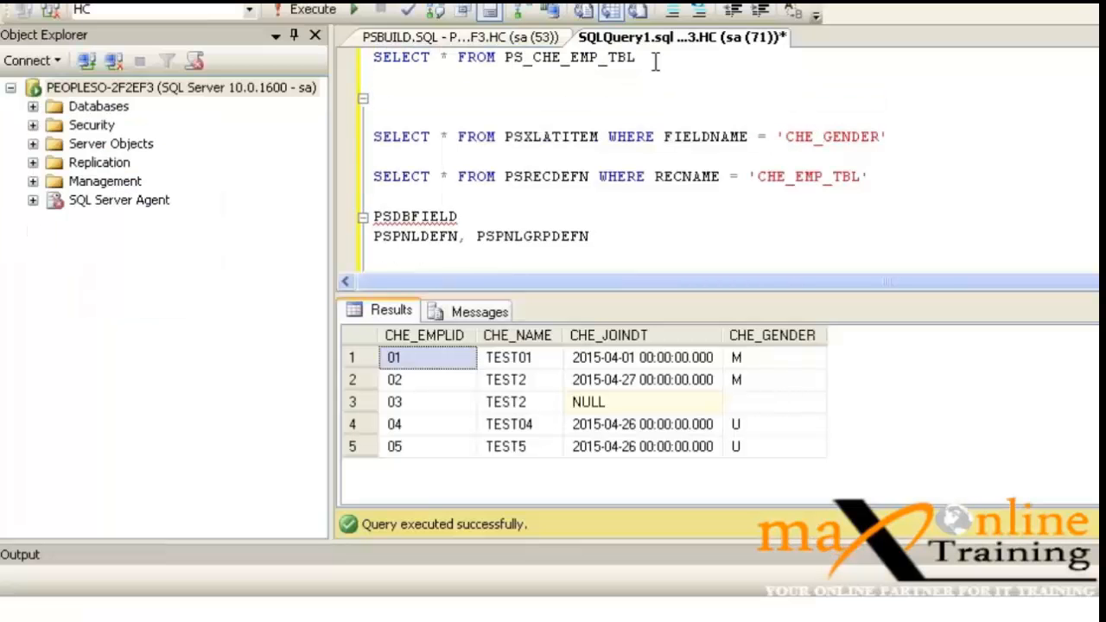
type("selec")
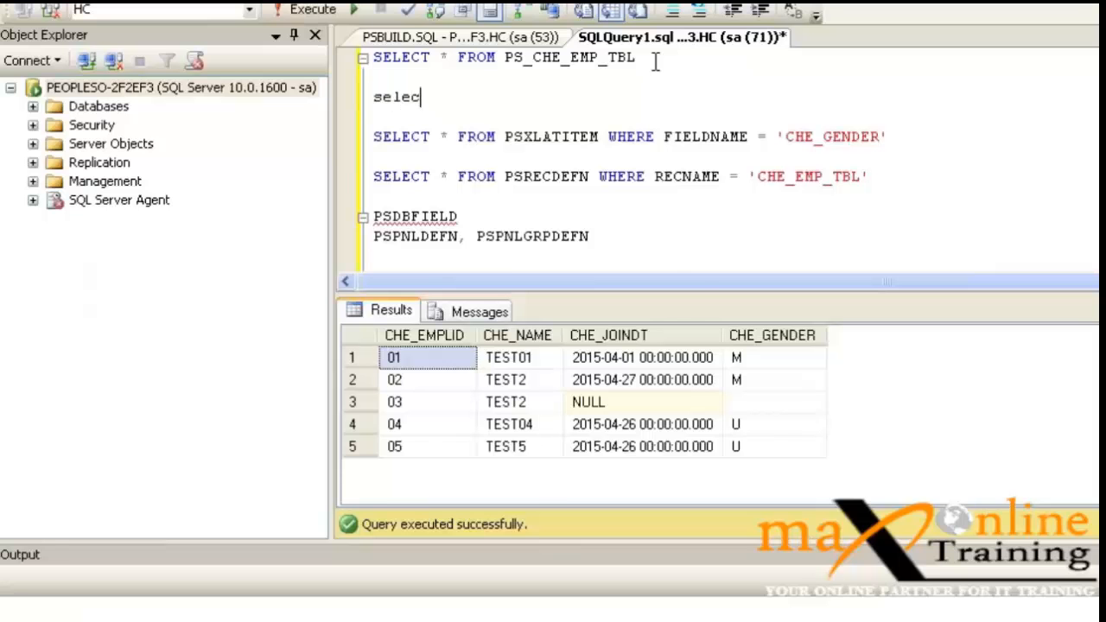
type("t * from p")
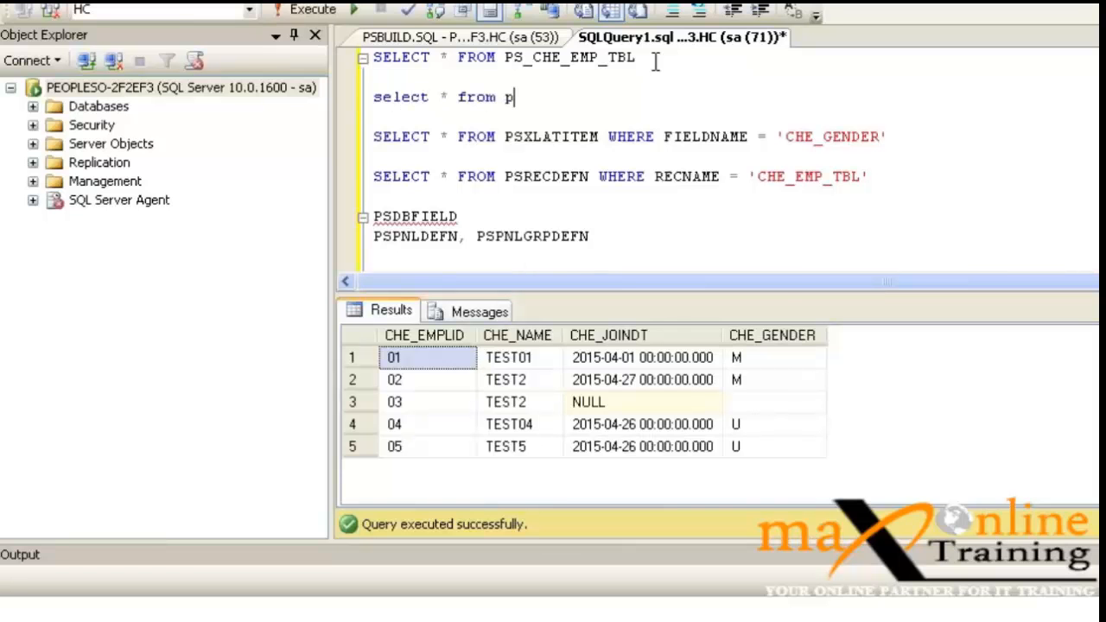
type("s_")
key("BackSpace")
key("BackSpace")
key("BackSpace")
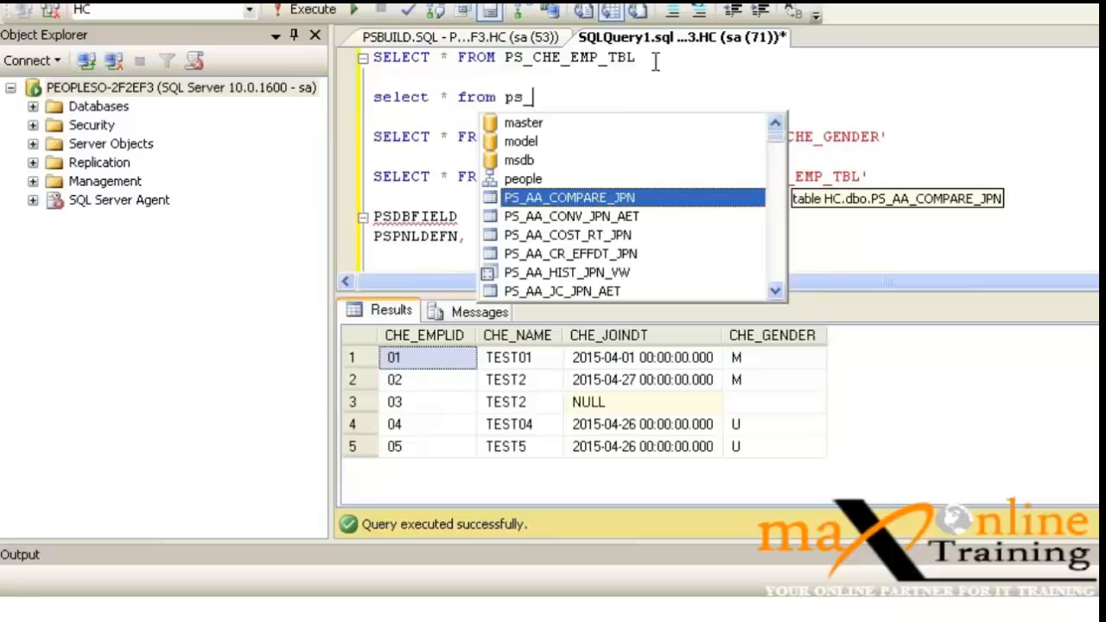
type("PSCHE")
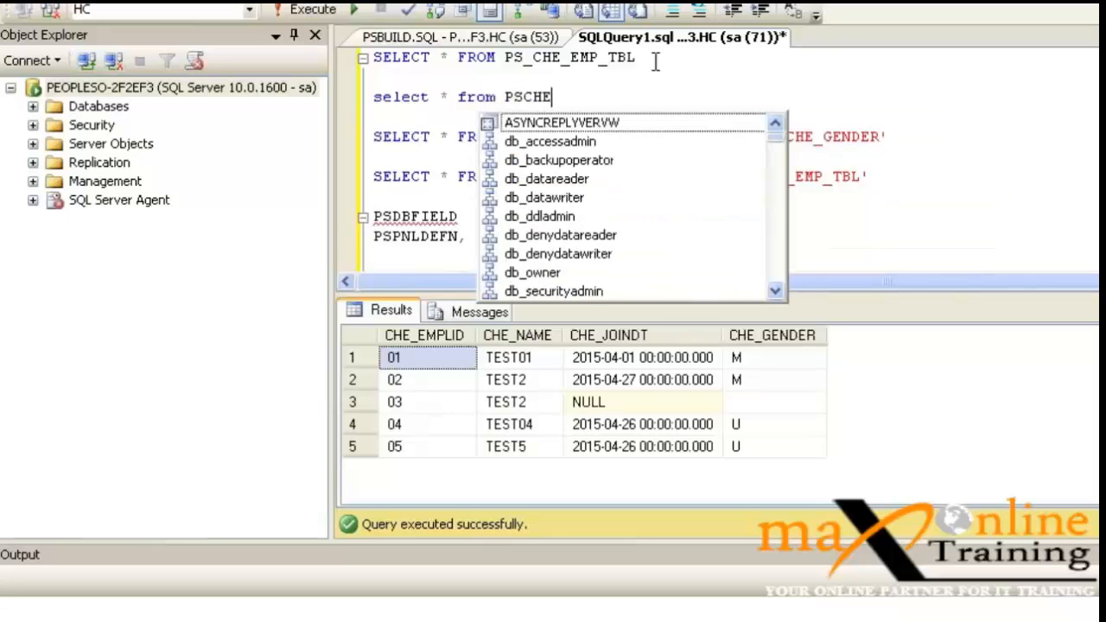
type("_DEPN_TBL")
Step: Correct the queried table name to PS_CHE_DEPN_TBL and execute only that query
key("shift+Home")
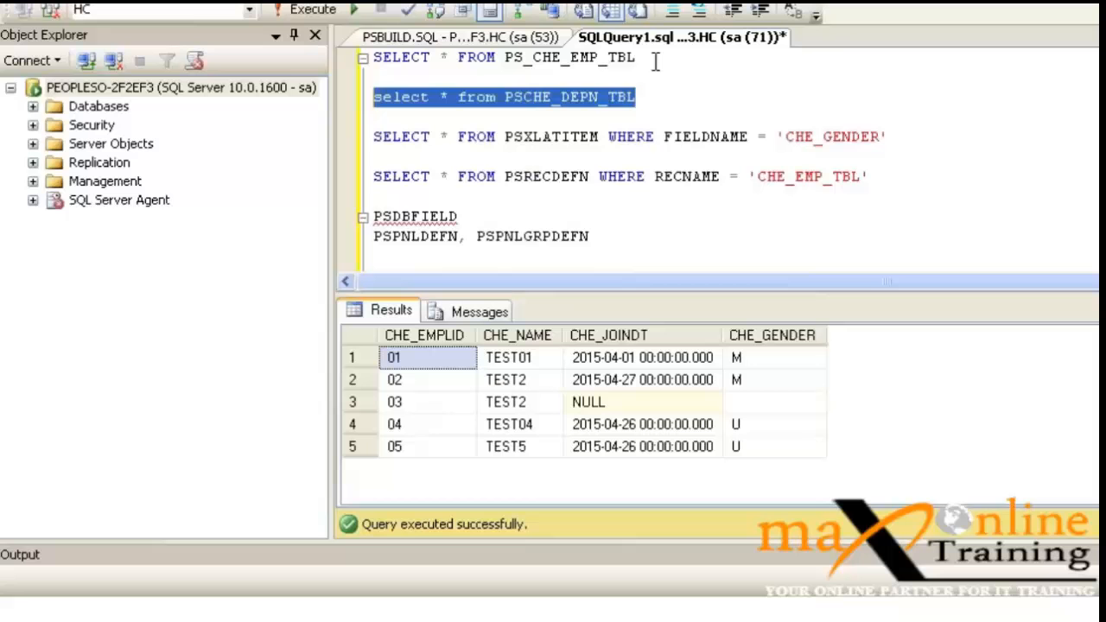
left_click(524, 97)
type("_")
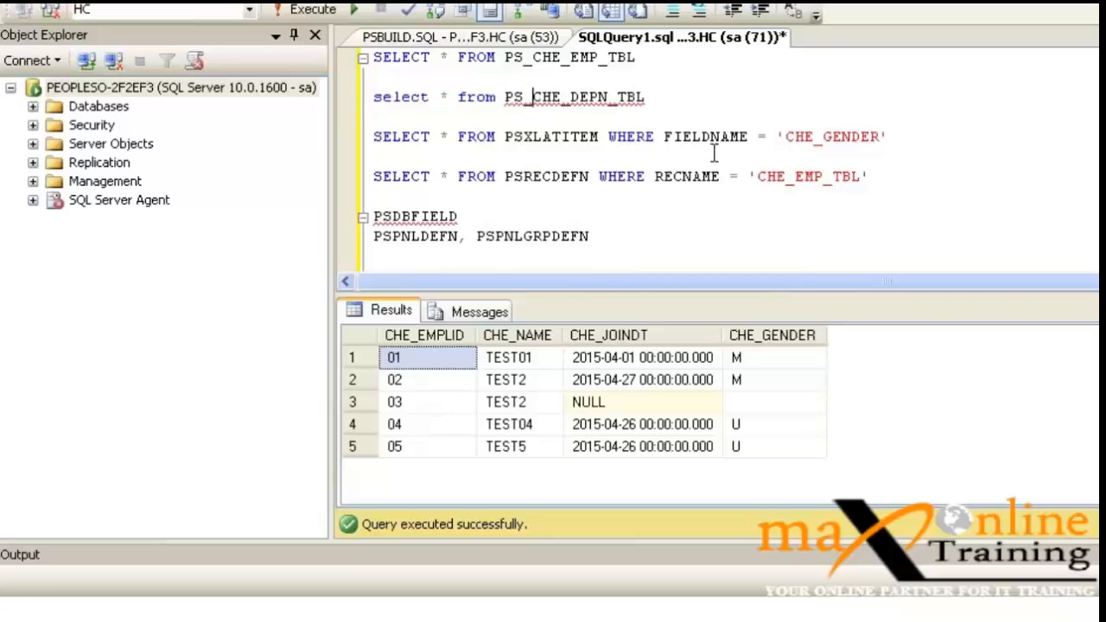
key("End")
key("shift+Home")
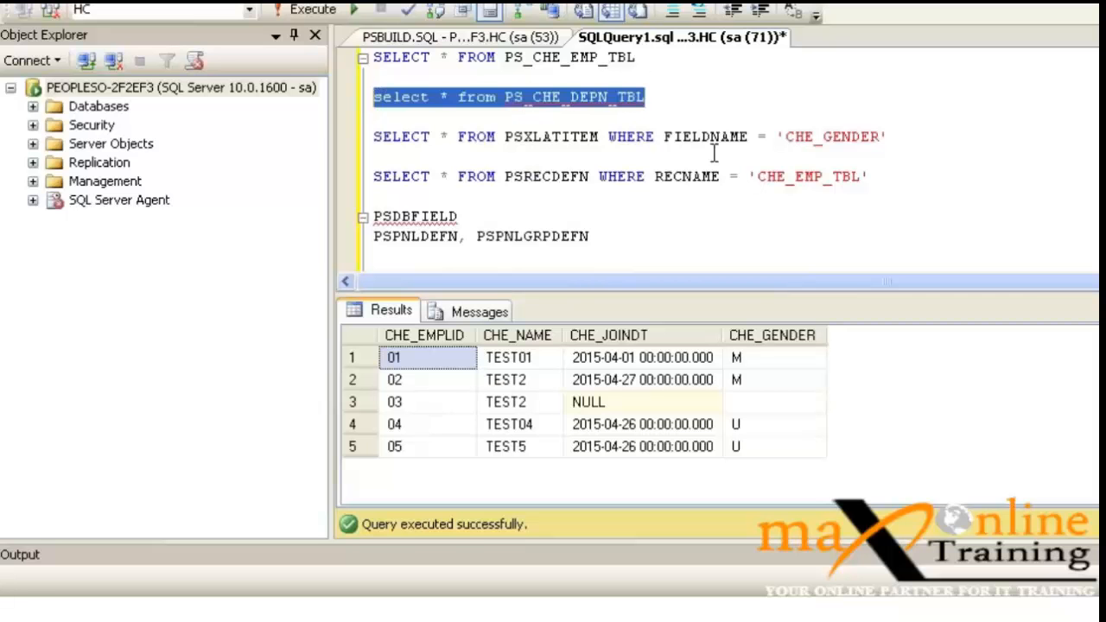
left_click(342, 10)
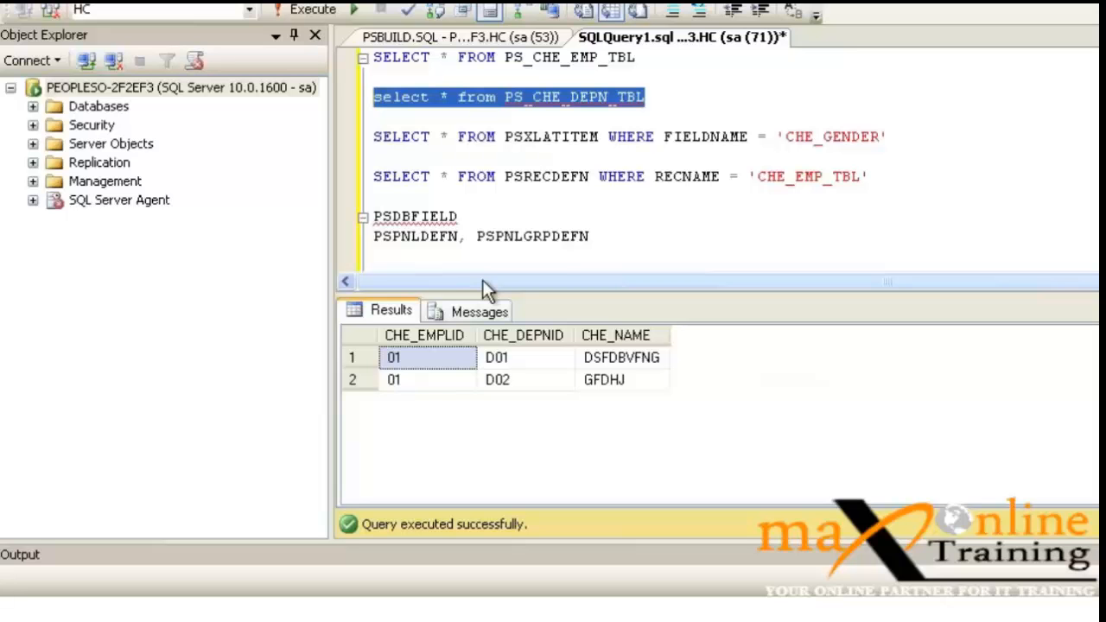
Step: Run the PS_CHE_DEPN_TBL query again and insert two blank lines below it
left_click(413, 380)
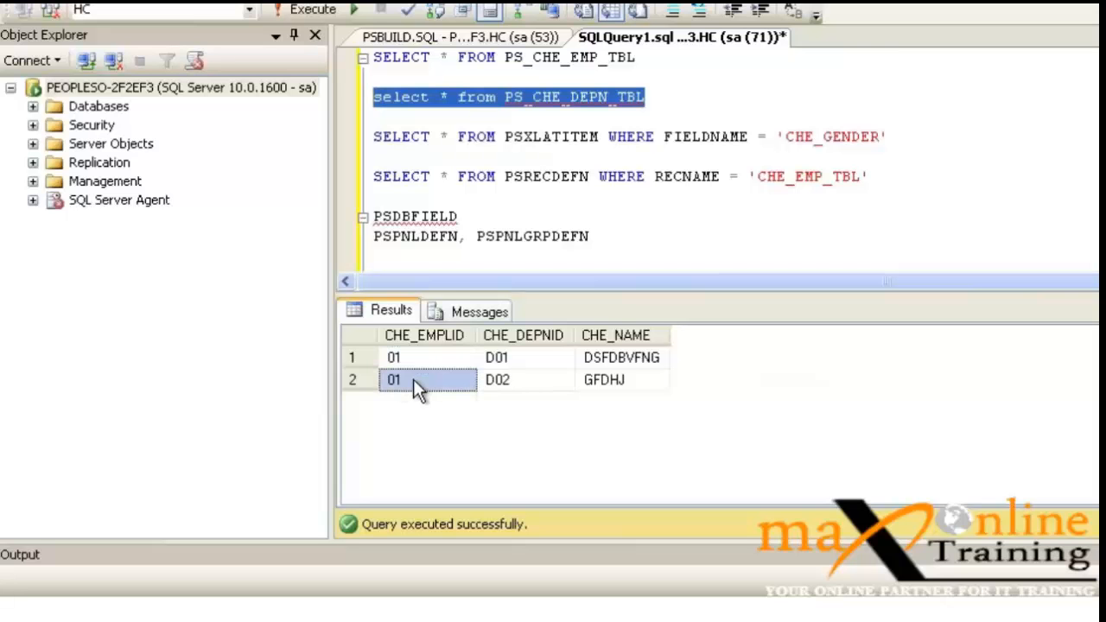
left_click(690, 97)
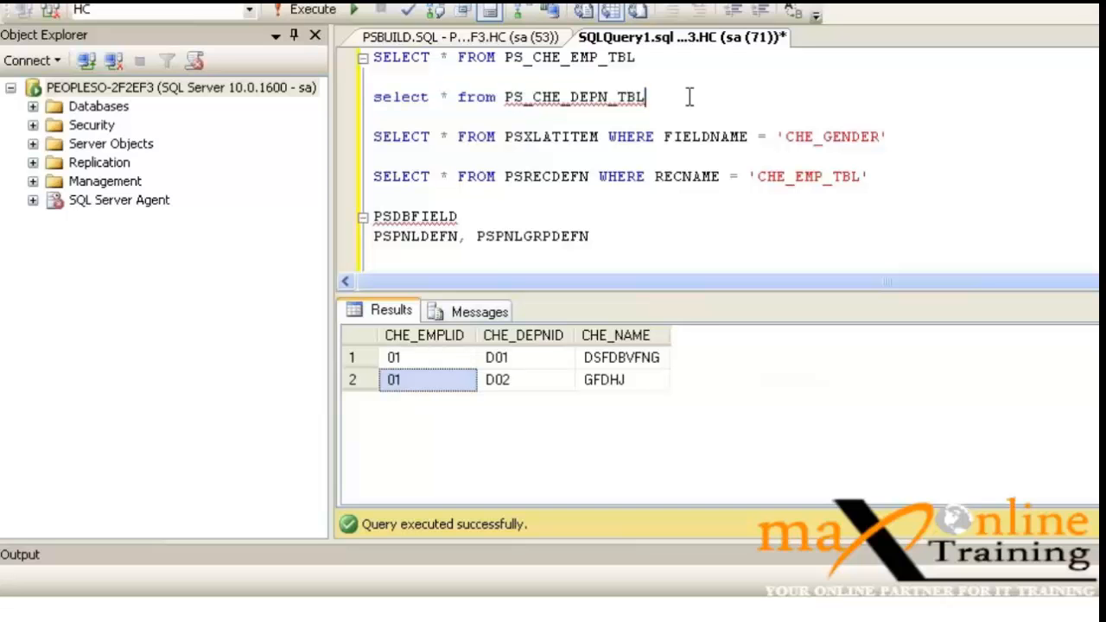
left_click_drag(690, 97, 234, 101)
left_click(304, 10)
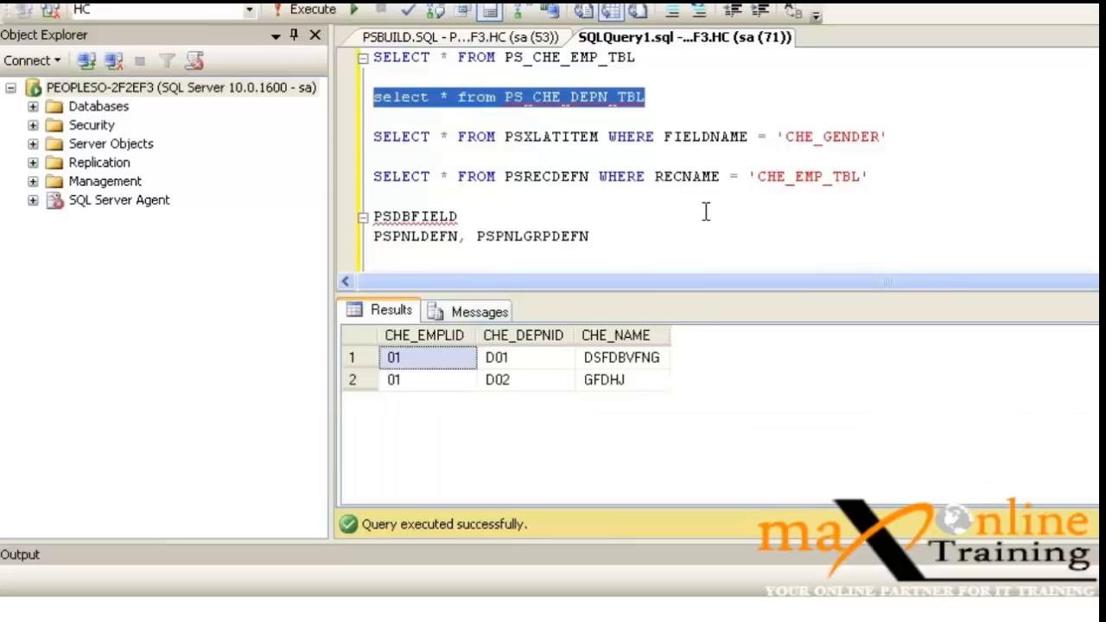
left_click(676, 102)
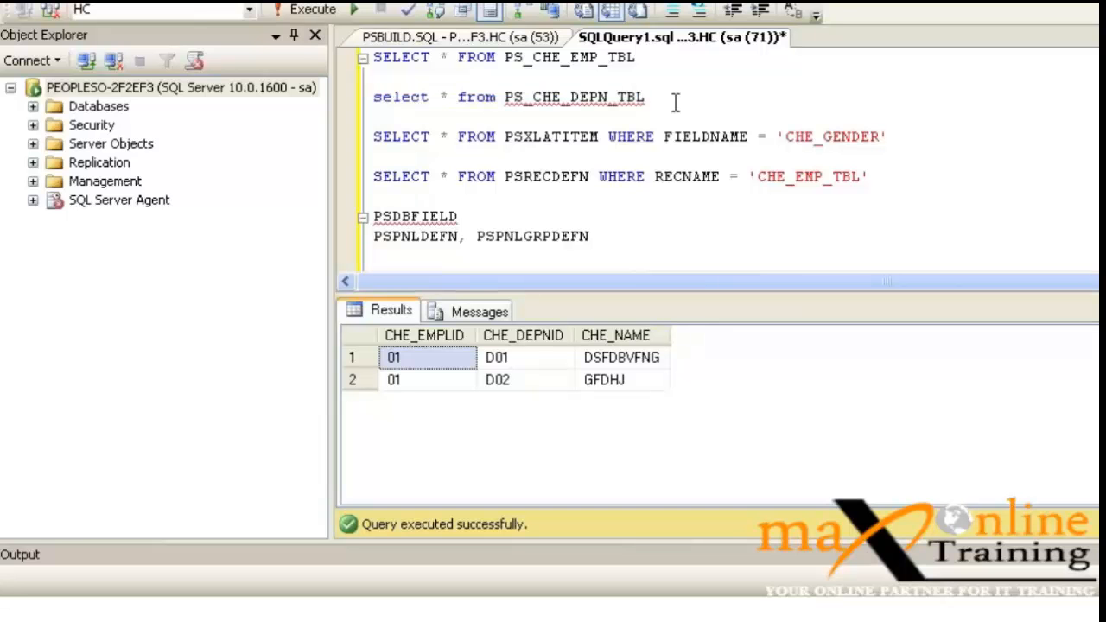
key("Return")
key("Return")
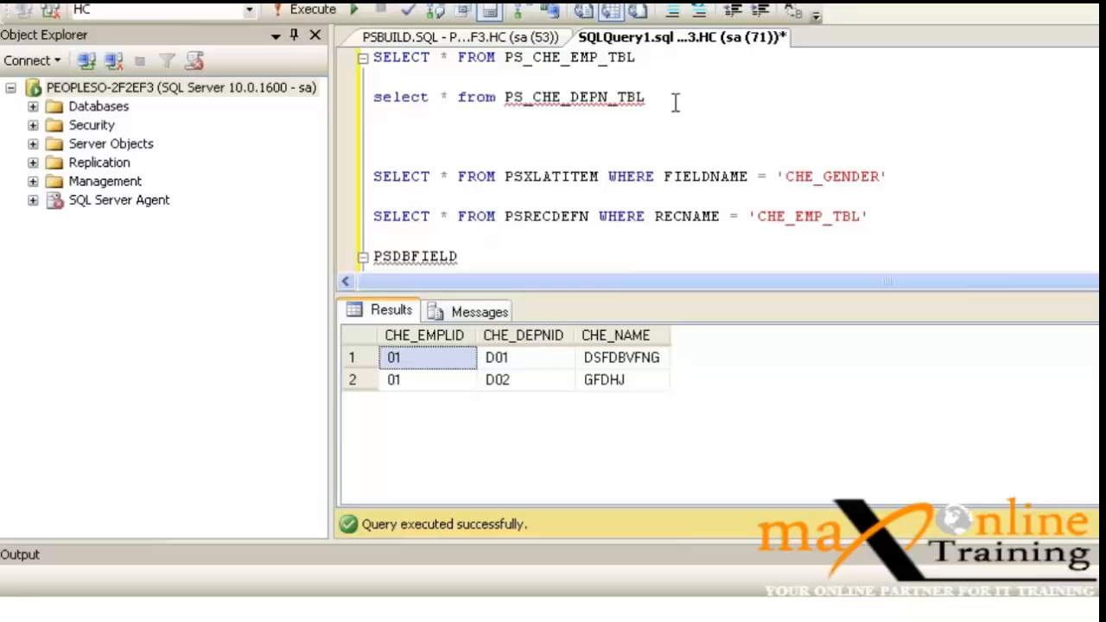
Step: View employee 01's page in the browser, and return to Application Designer to show the CHE_EMP_PAGE layout
key("alt+Tab")
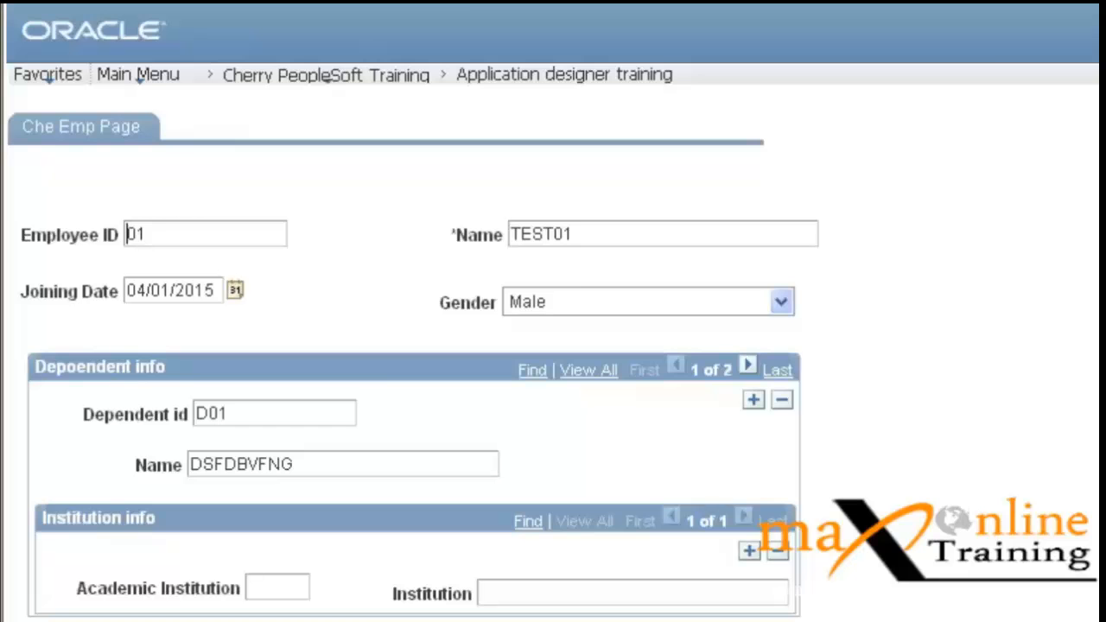
key("alt+Tab")
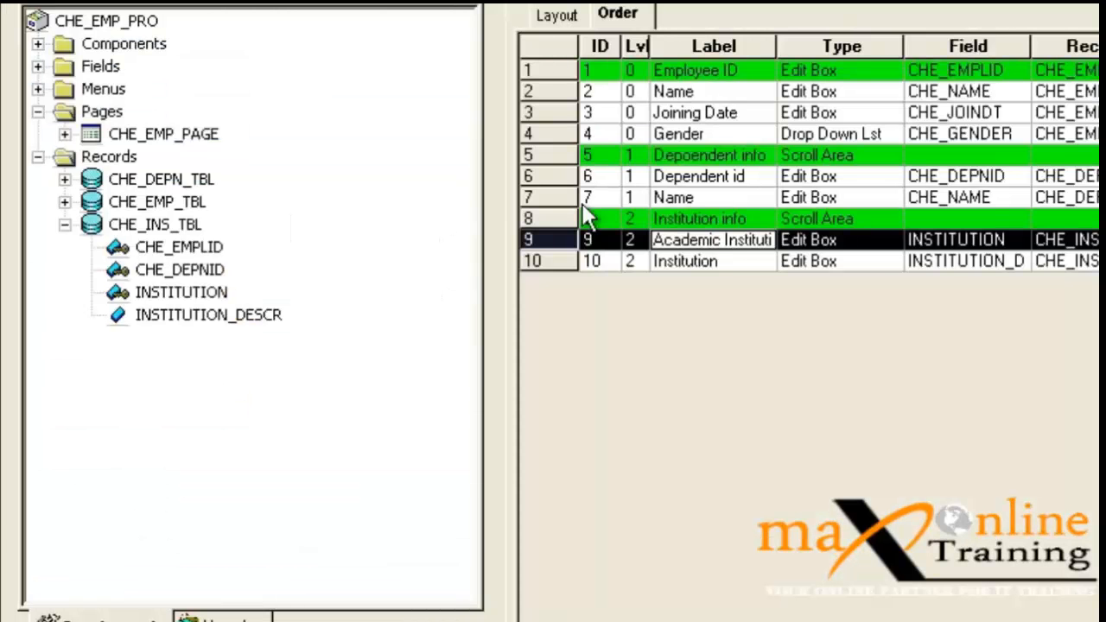
left_click(553, 15)
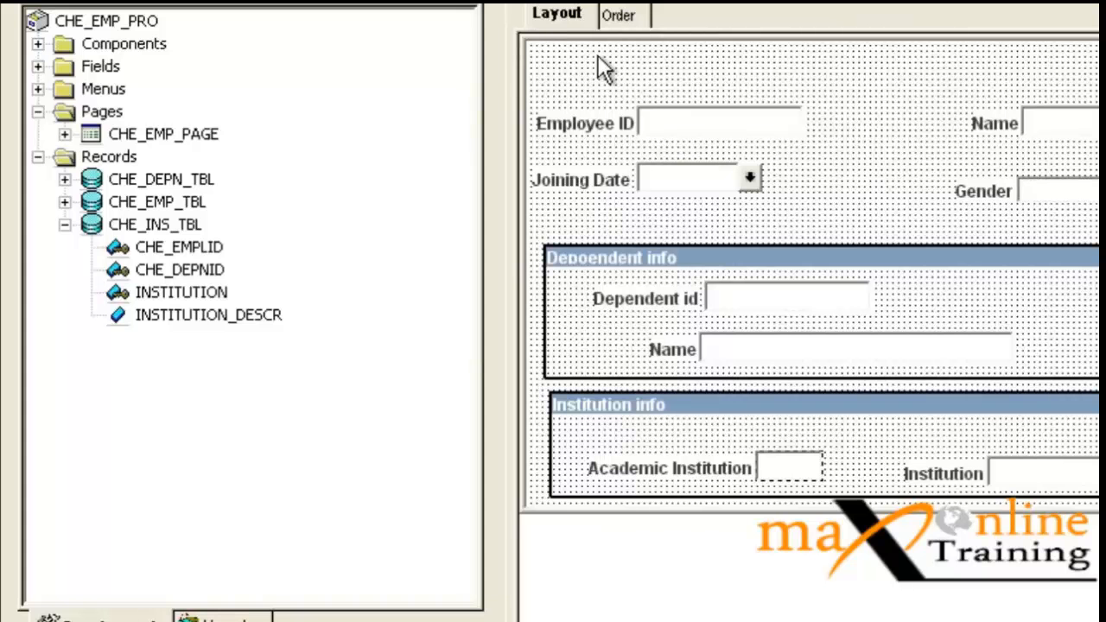
Step: Set CHE_EMP_PAGE to a custom page size with a height of 500 and save the page
key("alt+Return")
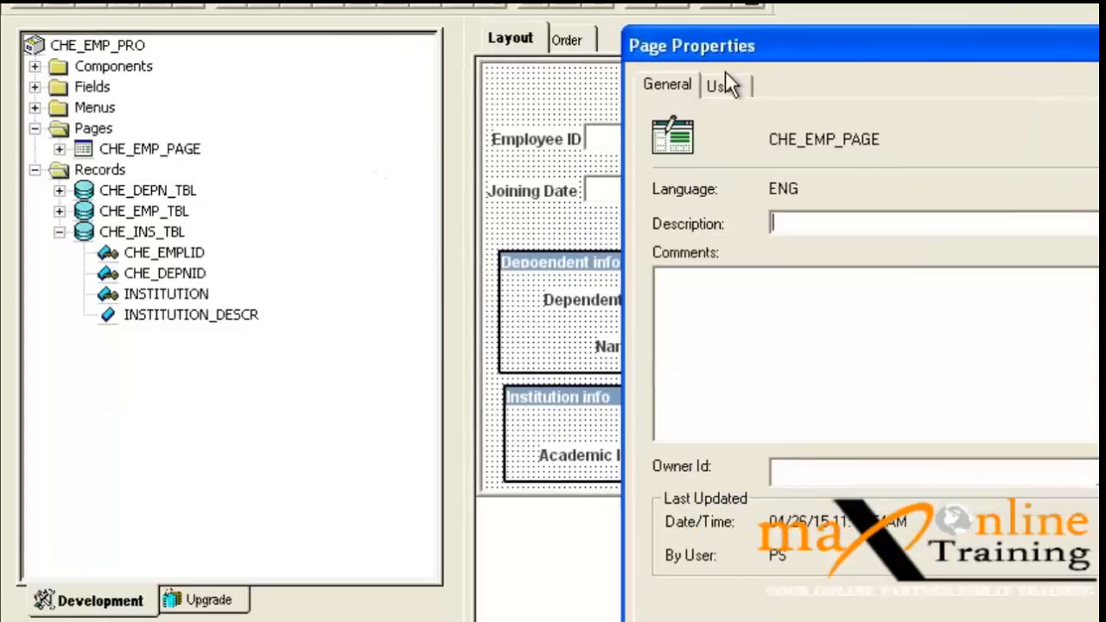
left_click(784, 66)
left_click(742, 265)
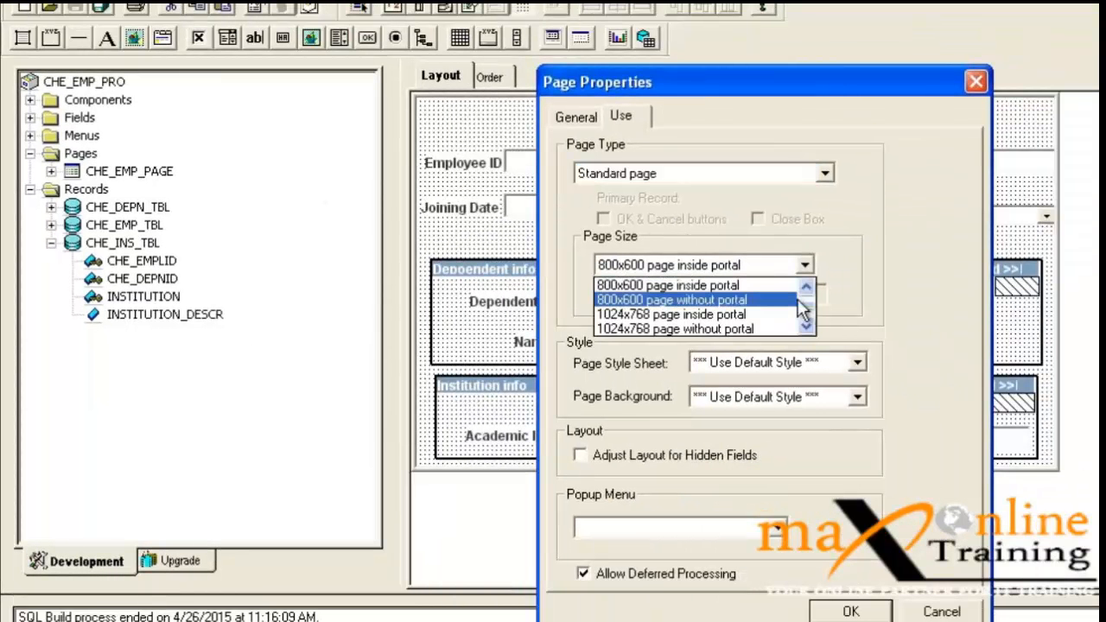
scroll(761, 320, "down", 3)
left_click(761, 329)
left_click_drag(819, 294, 642, 319)
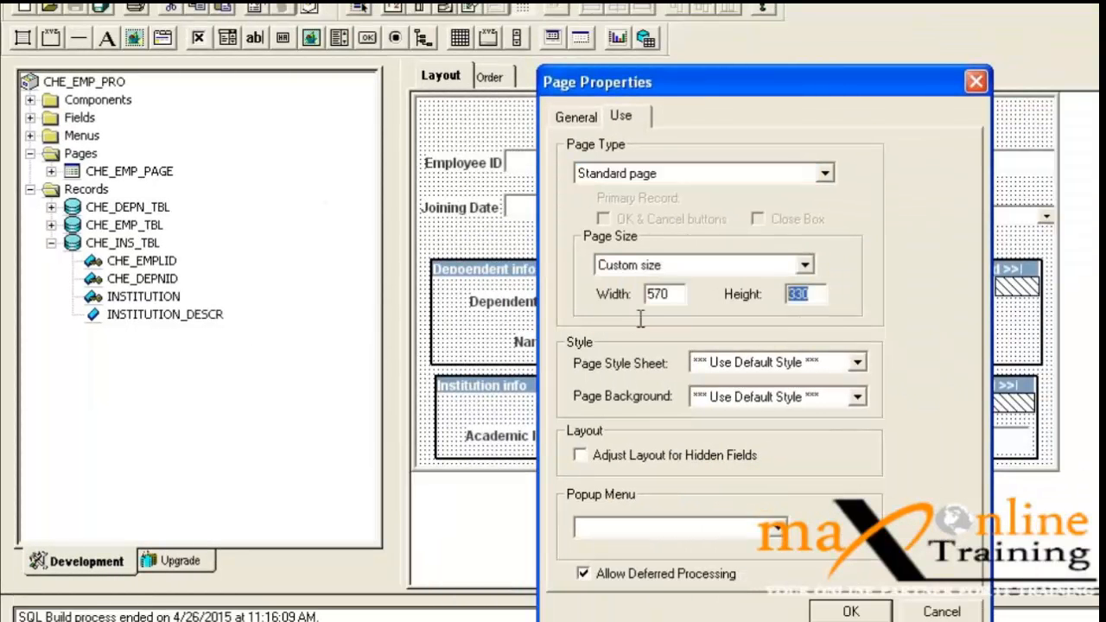
type("500")
key("Return")
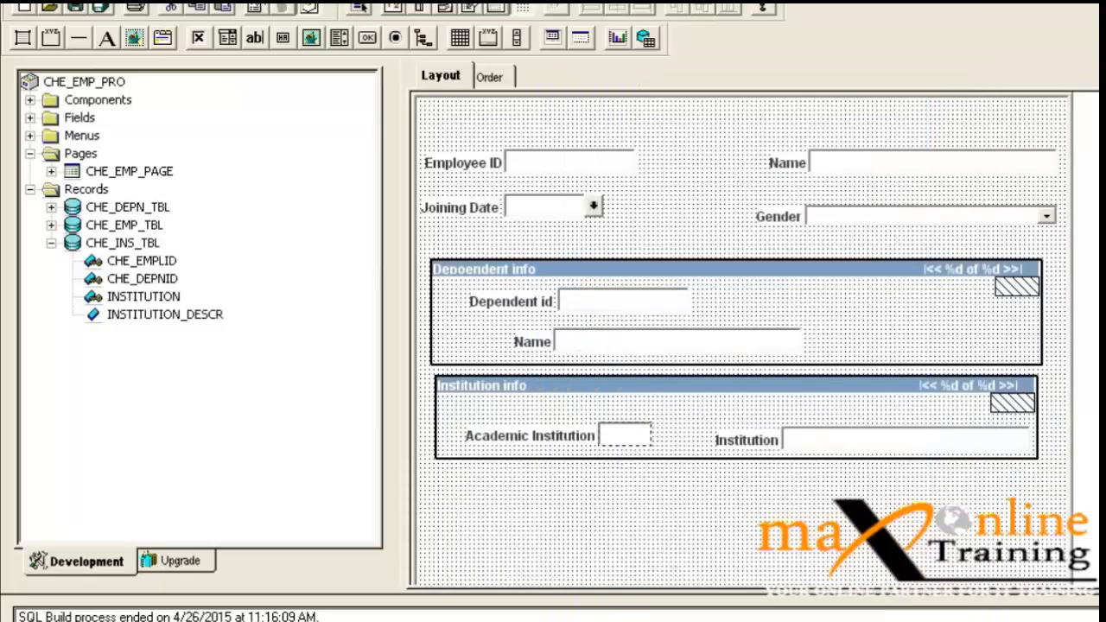
scroll(587, 327, "down", 3)
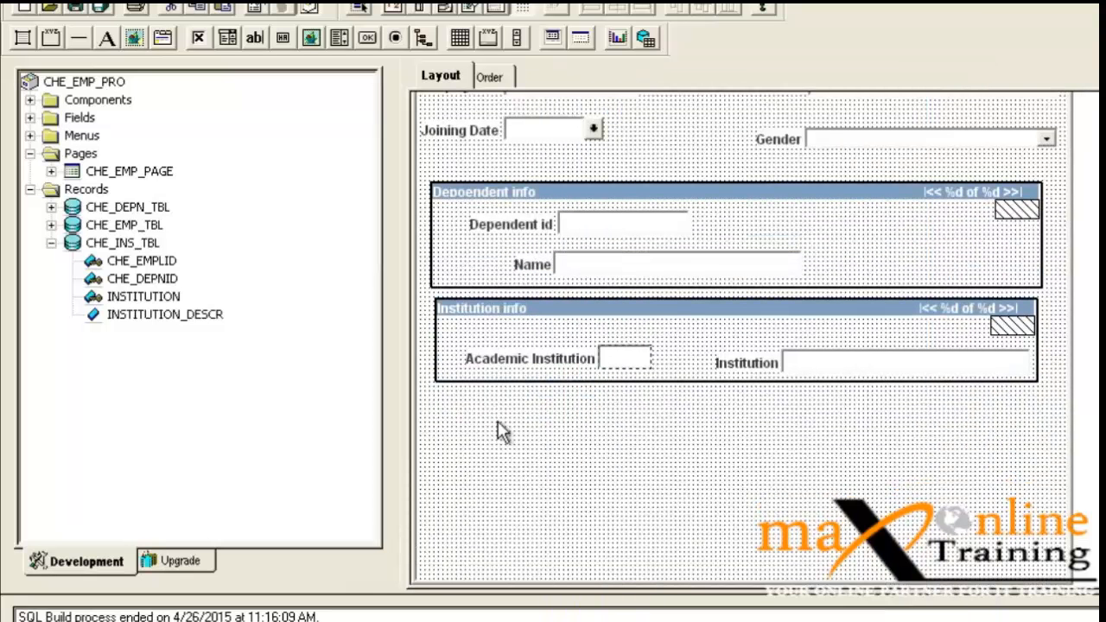
left_click(80, 7)
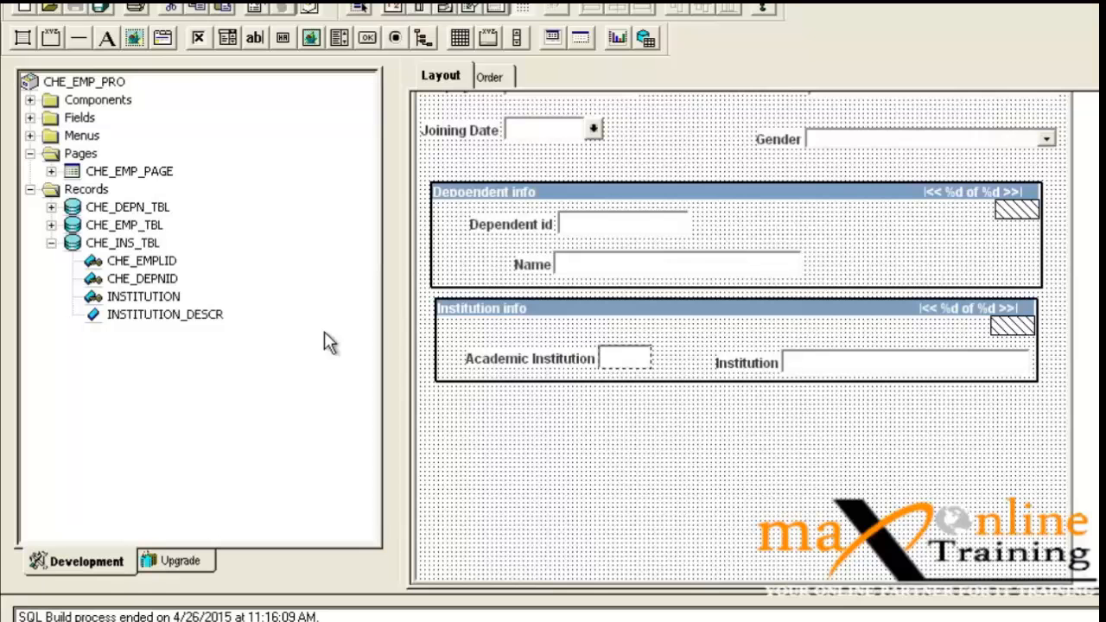
Step: Select CHE_INS_TBL in the project tree and create a new blank record definition
left_click(138, 243)
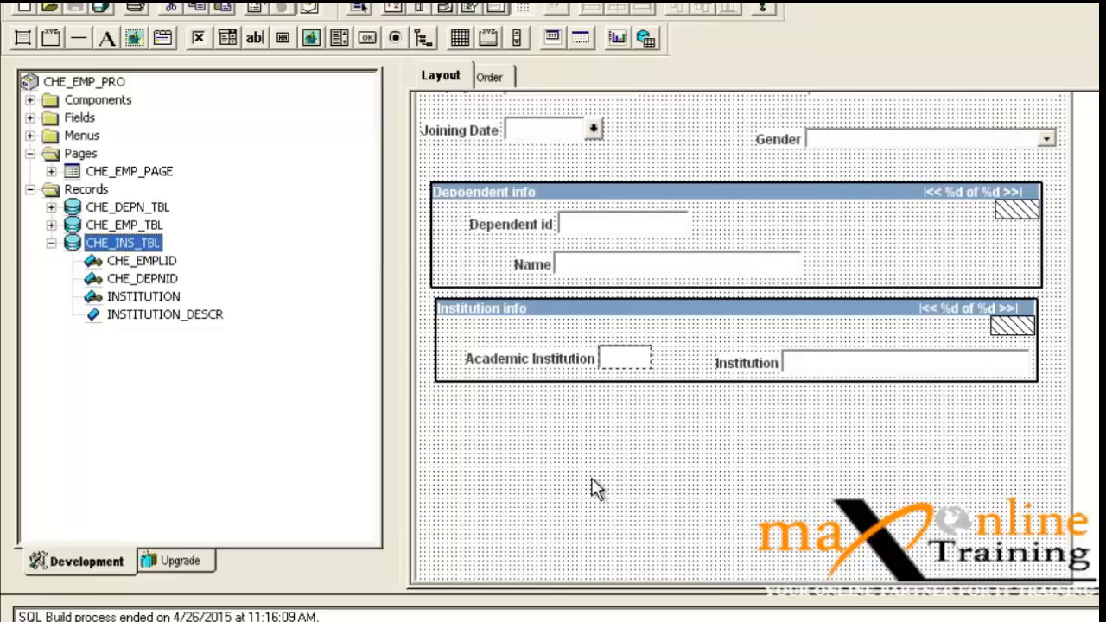
key("ctrl+n")
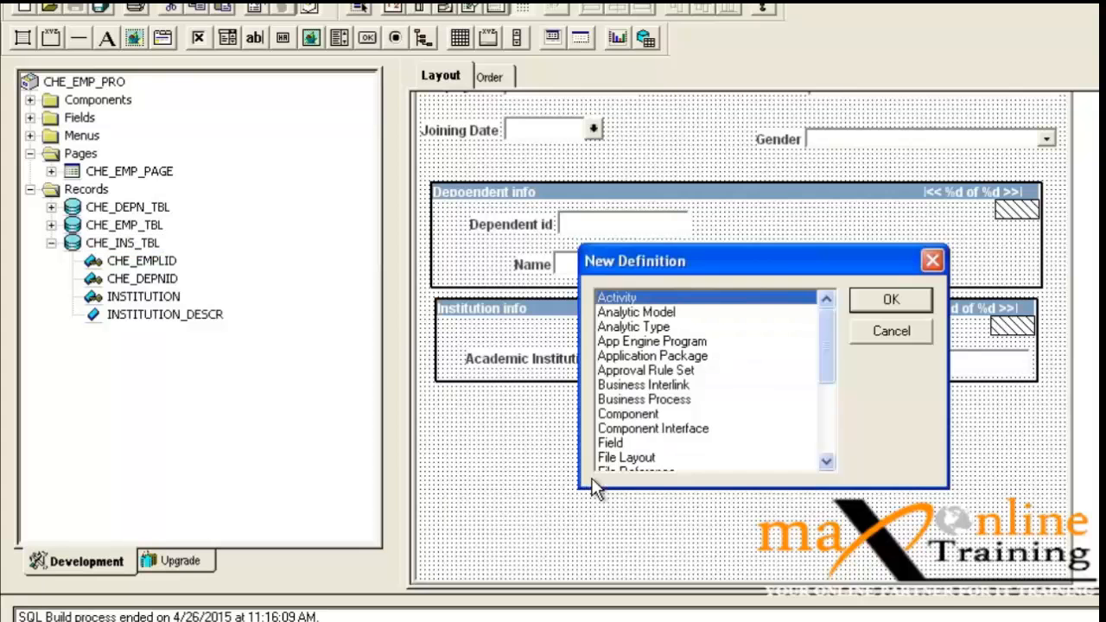
key("r")
key("Return")
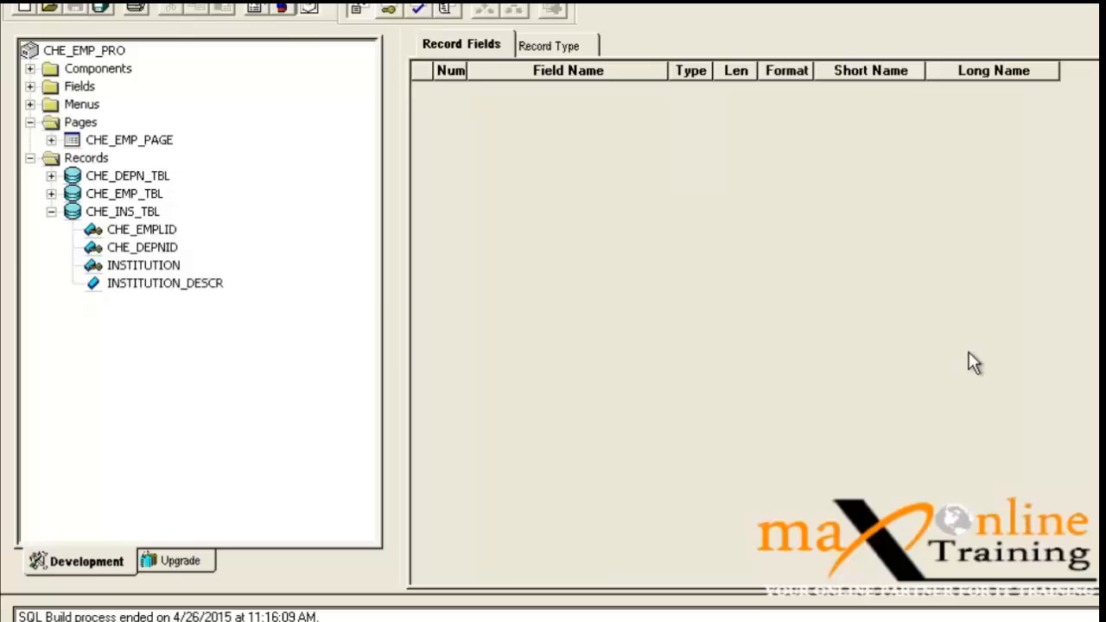
Step: Add the CHE_EMPLID, CHE_DEPNID and INSTITUTION fields from CHE_INS_TBL to the new record
left_click_drag(146, 230, 553, 225)
left_click_drag(125, 248, 554, 268)
left_click_drag(169, 269, 638, 268)
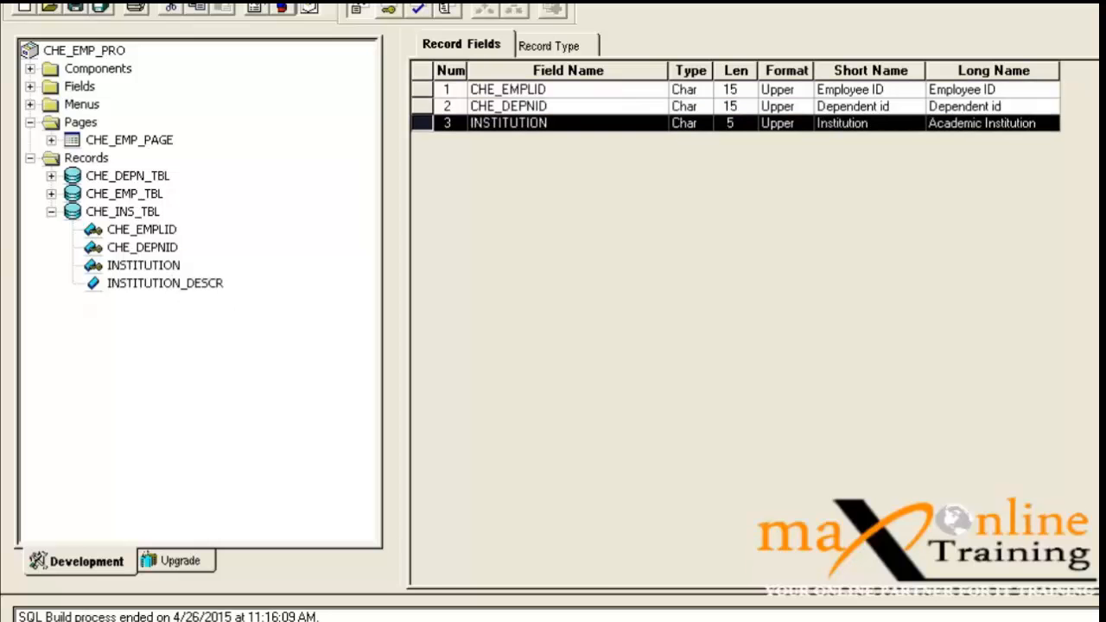
Step: Find the LOCATION fields and insert LOCATION and LOCATION_DESCR into the new record
left_click(145, 1)
left_click(162, 4)
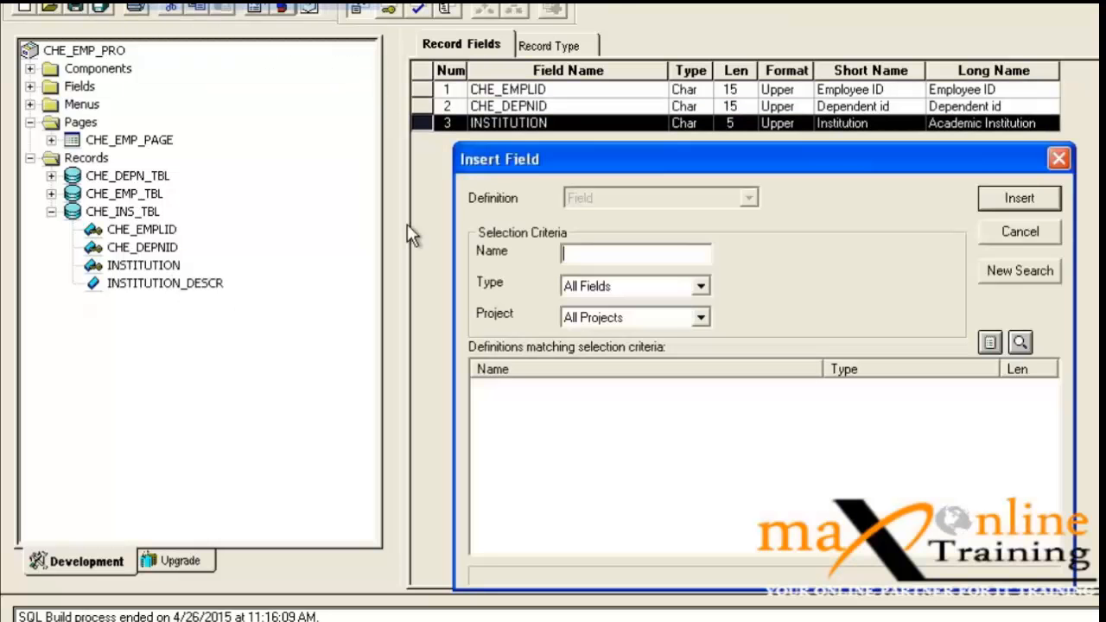
type("LOCATIONM")
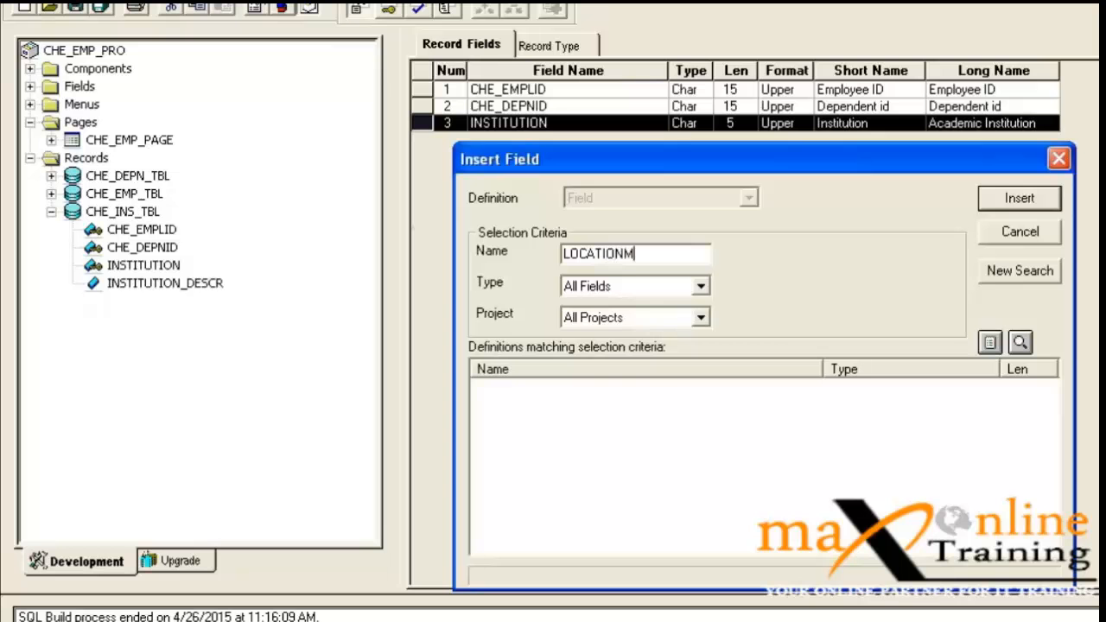
key("BackSpace")
key("Return")
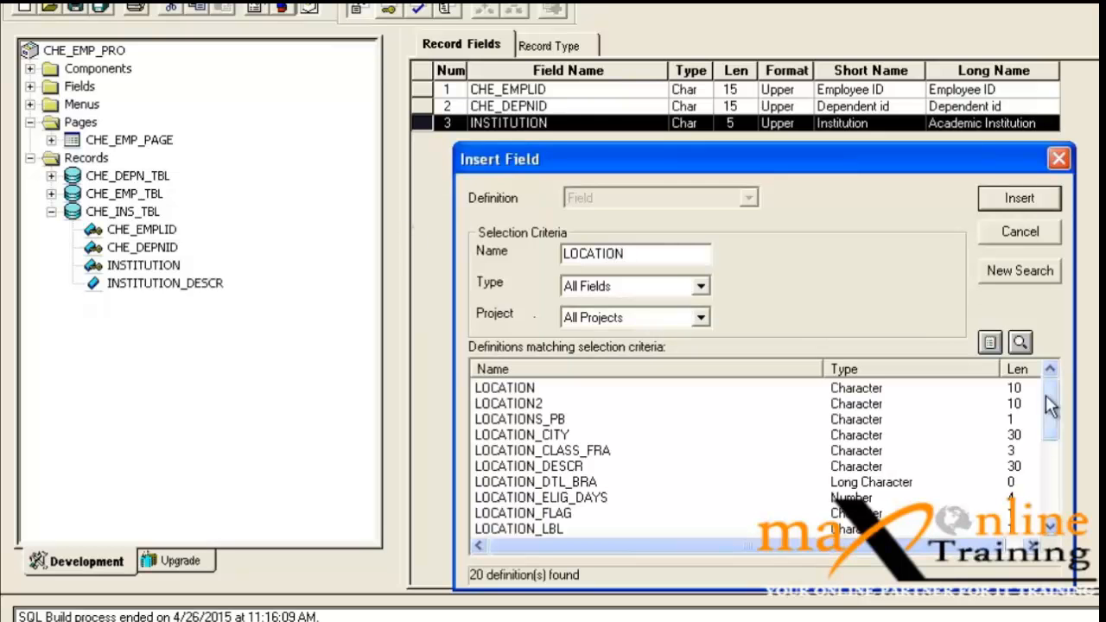
left_click(849, 392)
double_click(850, 393)
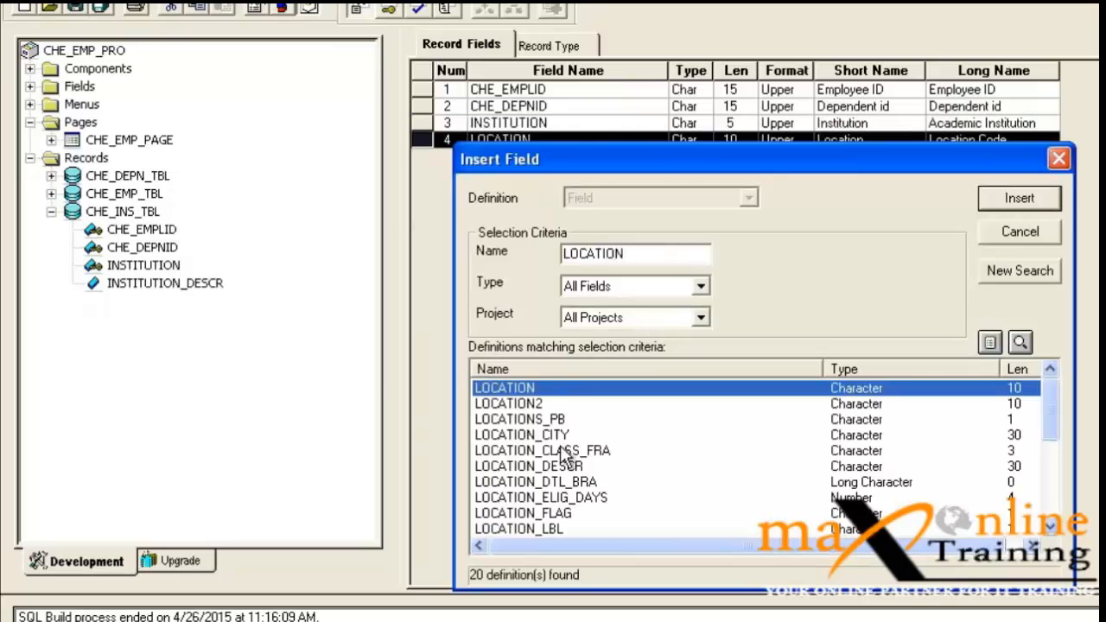
left_click(584, 468)
left_click(1010, 233)
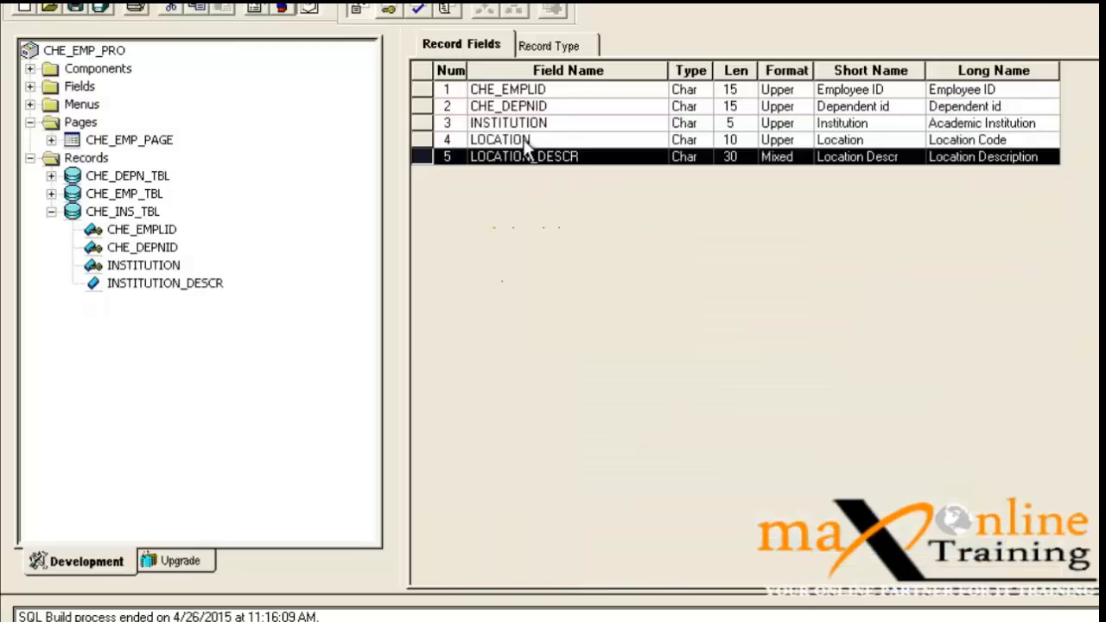
Step: Make LOCATION a key field and save the record as CHE_LOC_TBL
left_click(529, 126)
double_click(529, 144)
left_click(531, 141)
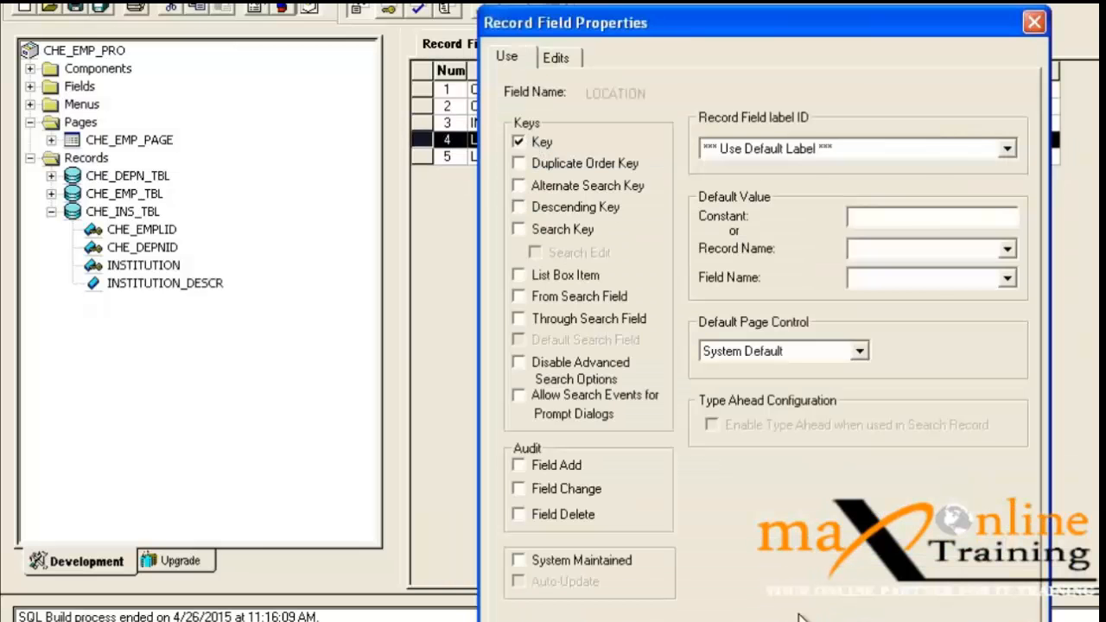
left_click(802, 617)
key("ctrl+s")
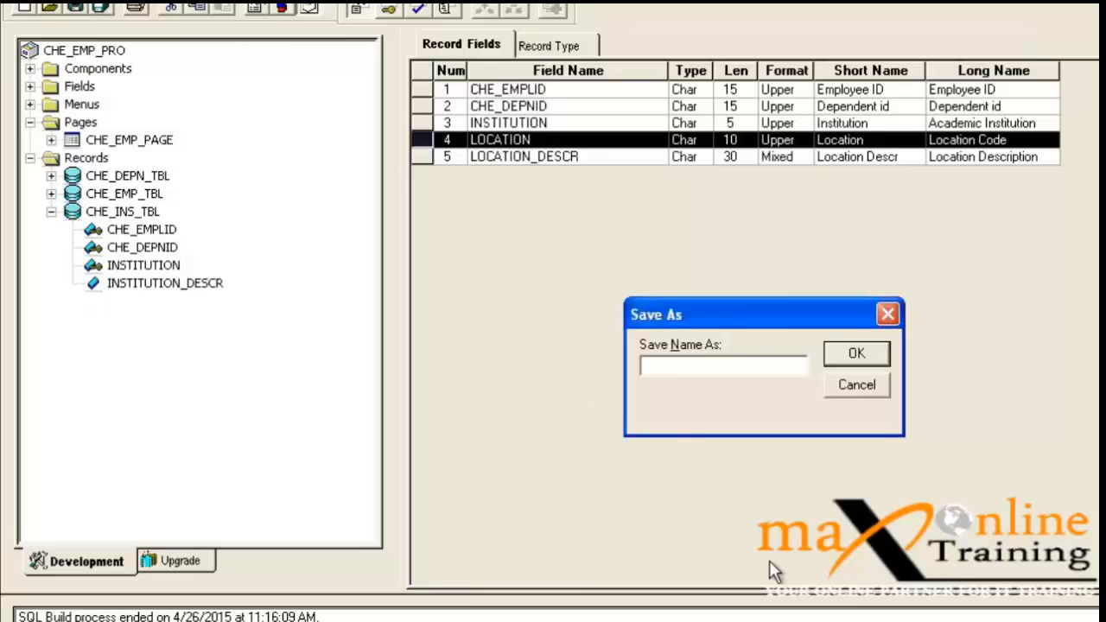
type("CHE_LOC_TBL")
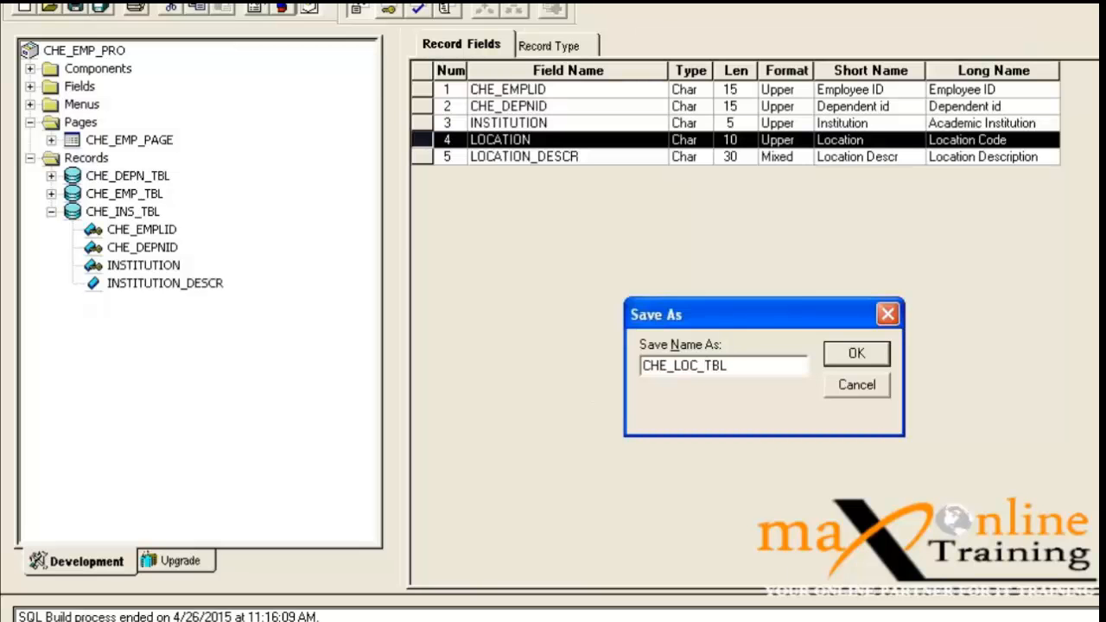
key("Return")
key("Return")
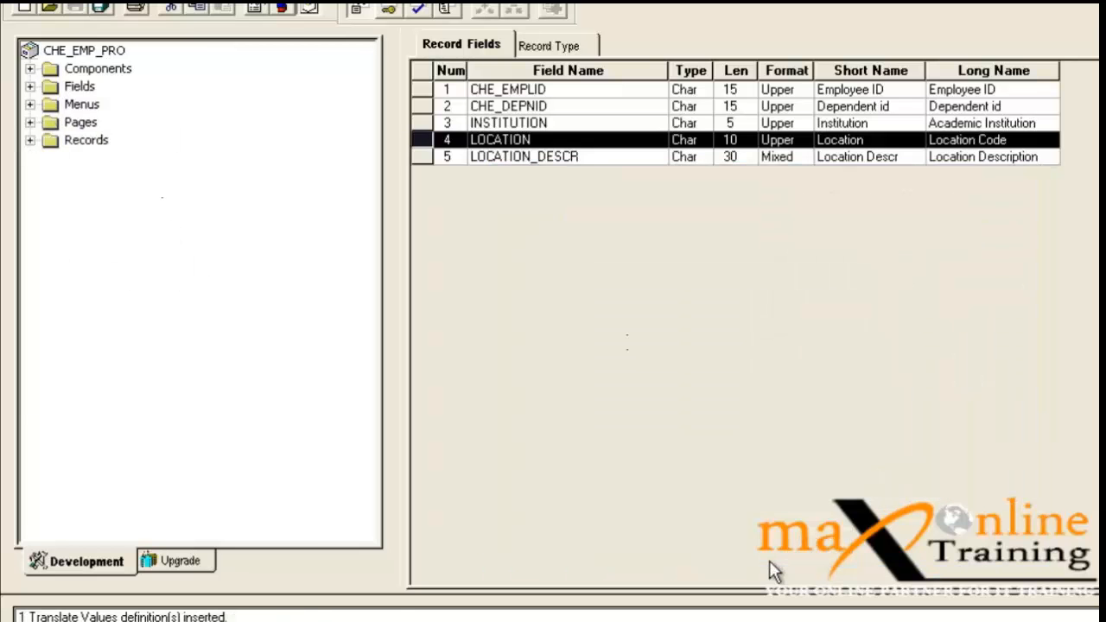
Step: Build the CHE_LOC_TBL record with the Create Tables option
left_click(283, 8)
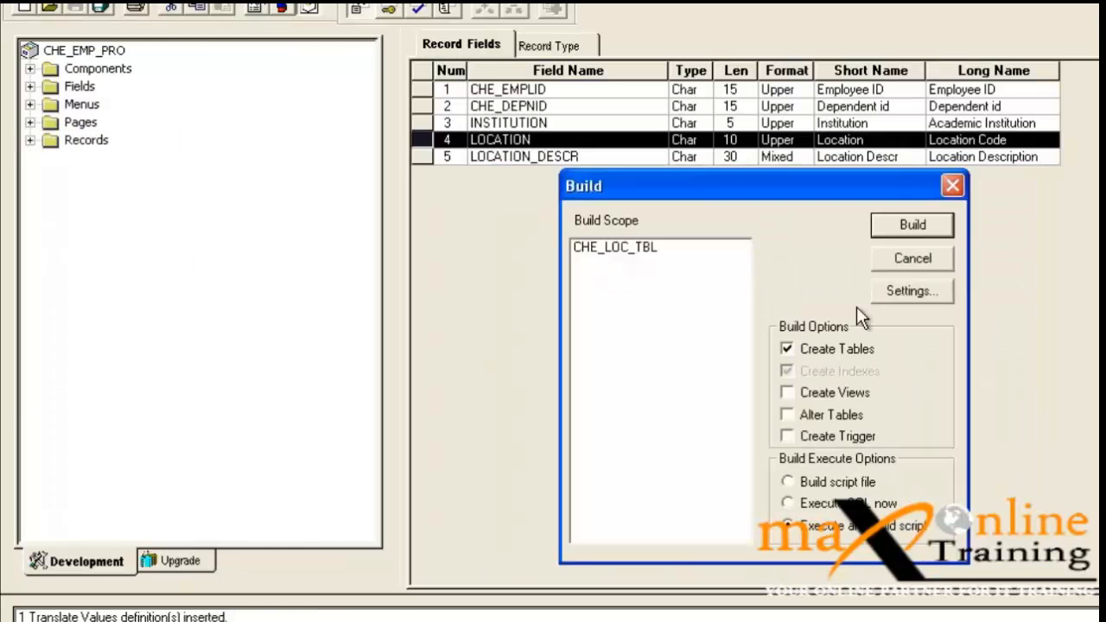
key("Return")
left_click(697, 422)
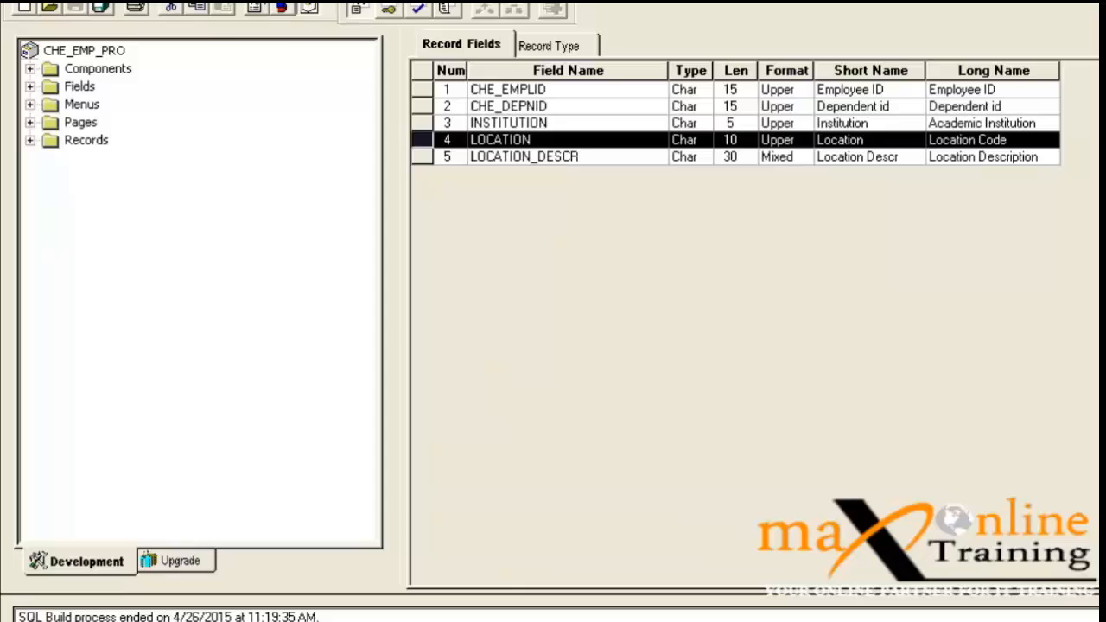
Step: Switch to SQL Server Management Studio and select the PS_CHE_INS_TBL query line together with the blank line above it
key("alt+Tab")
left_click(711, 417)
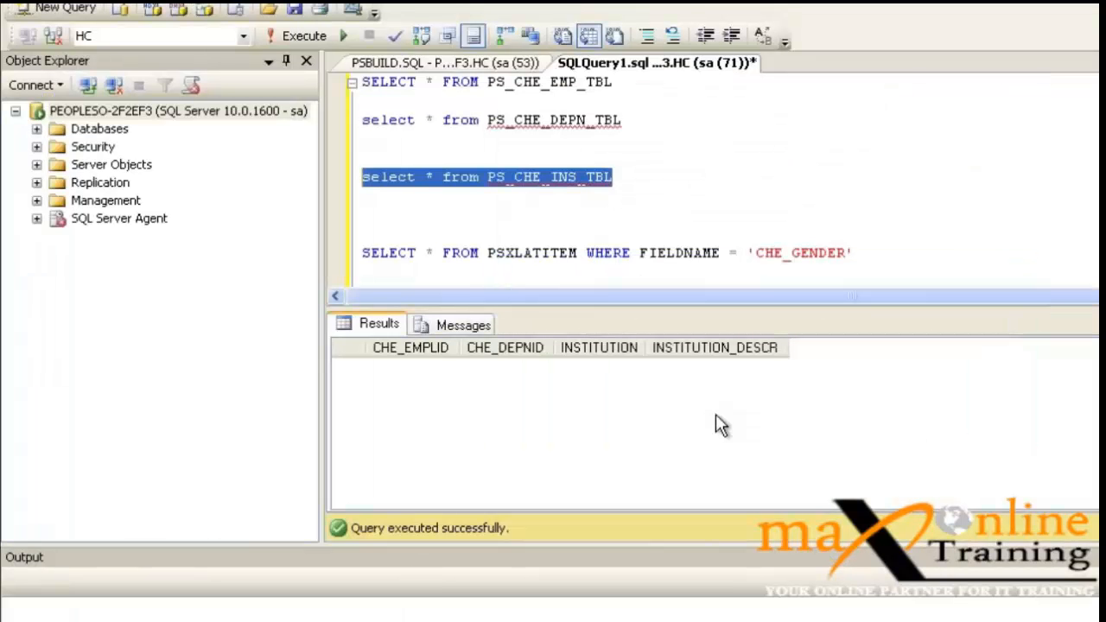
left_click_drag(637, 183, 311, 168)
type("c")
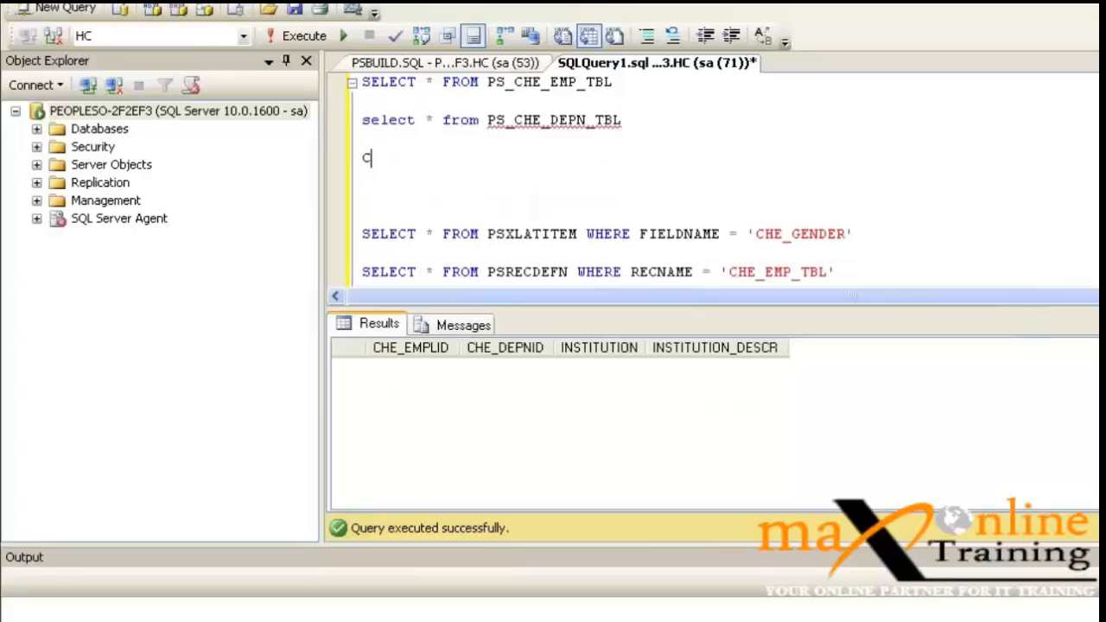
key("Return")
key("Return")
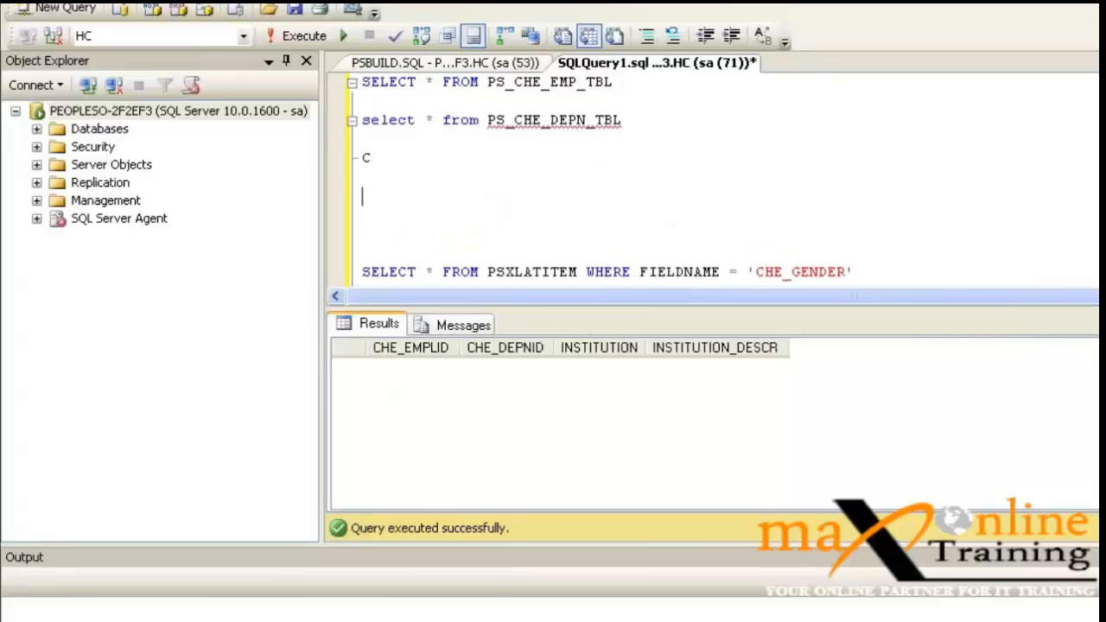
key("ctrl+z")
key("ctrl+z")
key("ctrl+z")
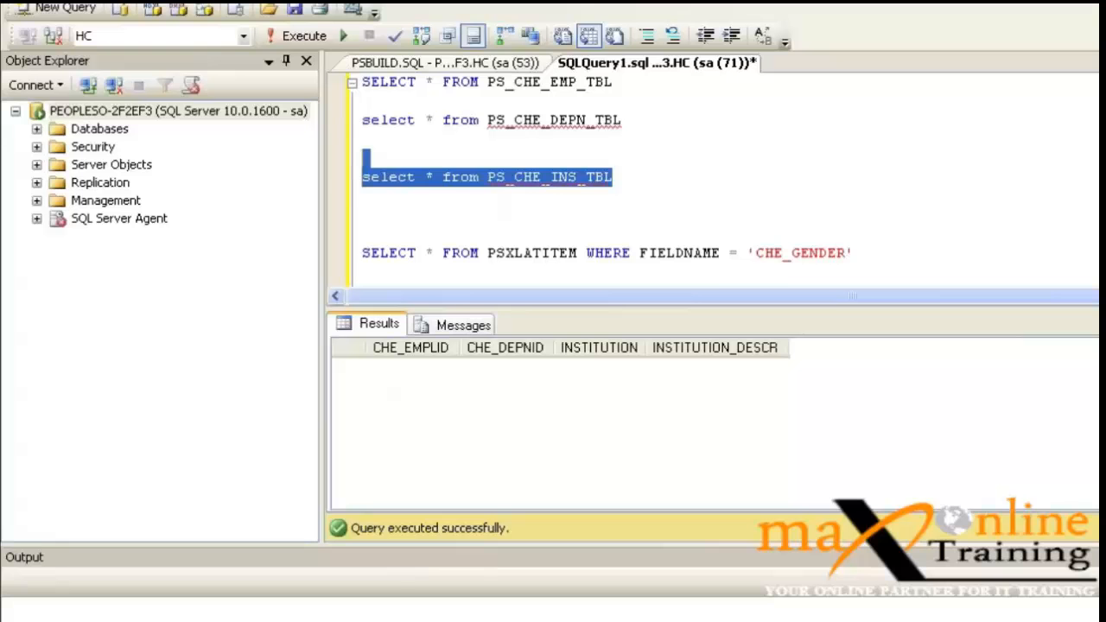
Step: Duplicate the PS_CHE_INS_TBL query below the original, leaving blank lines between them
key("ctrl+c")
key("End")
key("Return")
key("Return")
key("ctrl+v")
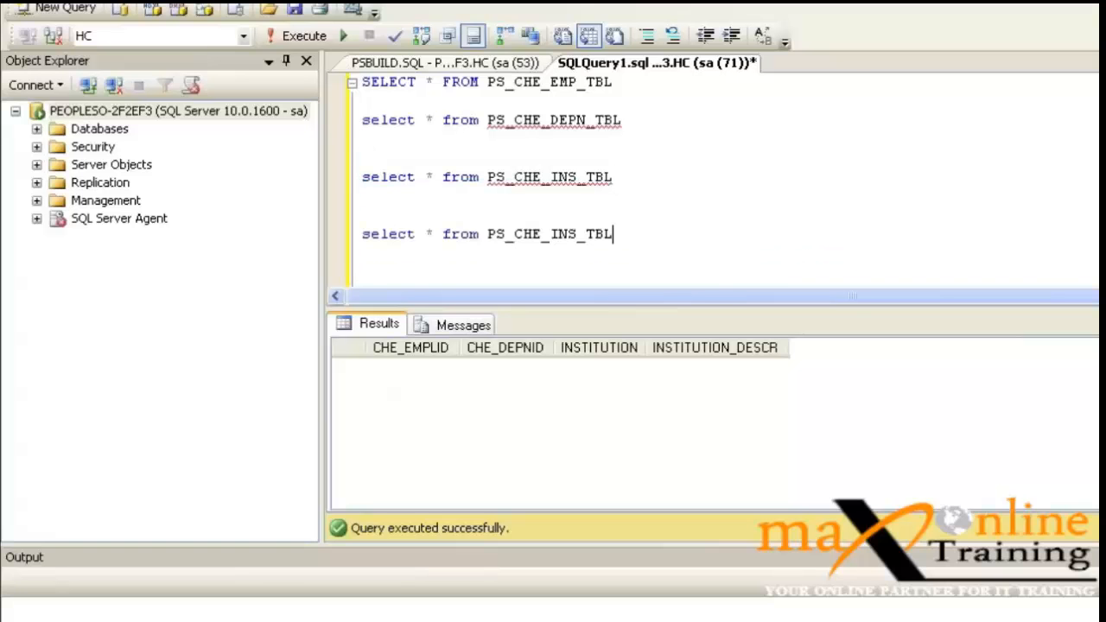
Step: Change the duplicated query to select from PS_CHE_LOC_TBL and run only that query
key("BackSpace")
key("BackSpace")
key("BackSpace")
key("BackSpace")
key("BackSpace")
key("BackSpace")
key("BackSpace")
type("LOC")
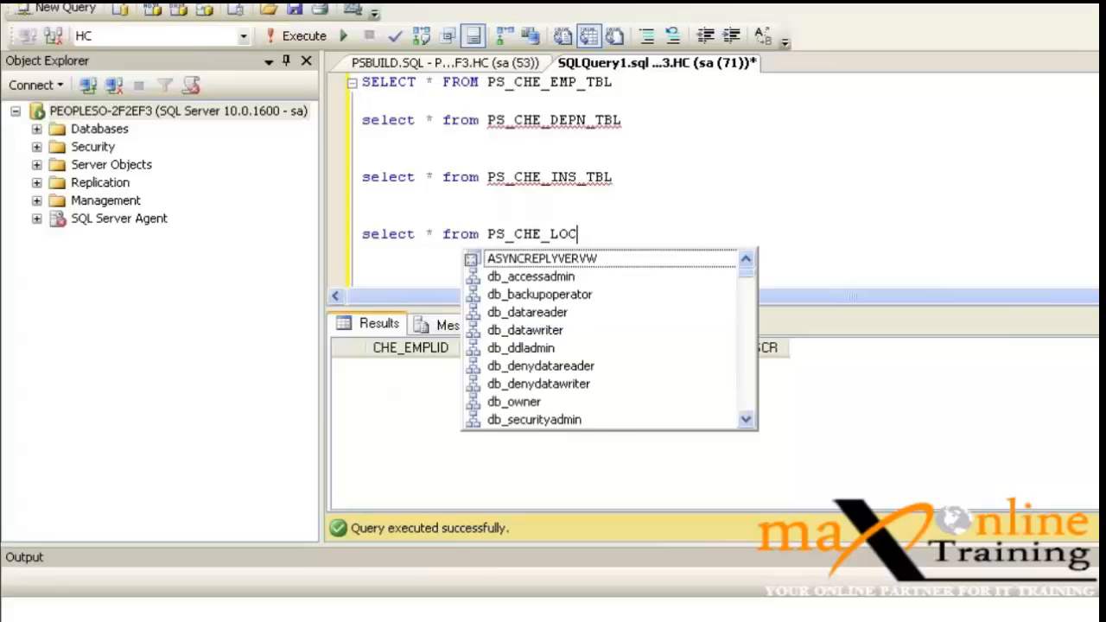
type("_TBL")
key("shift+Home")
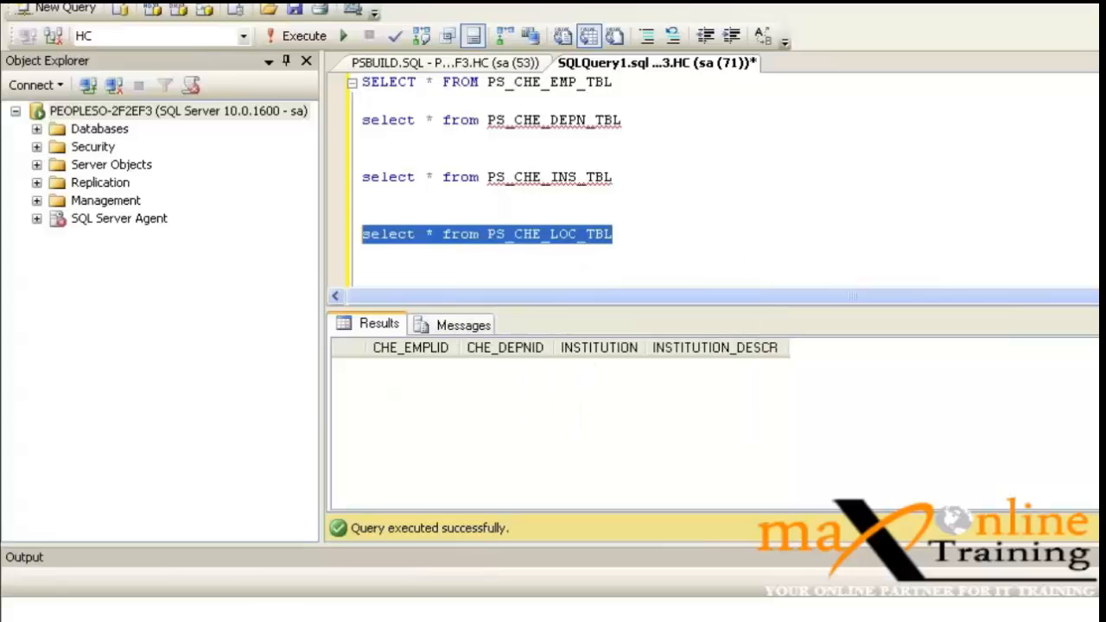
left_click(300, 36)
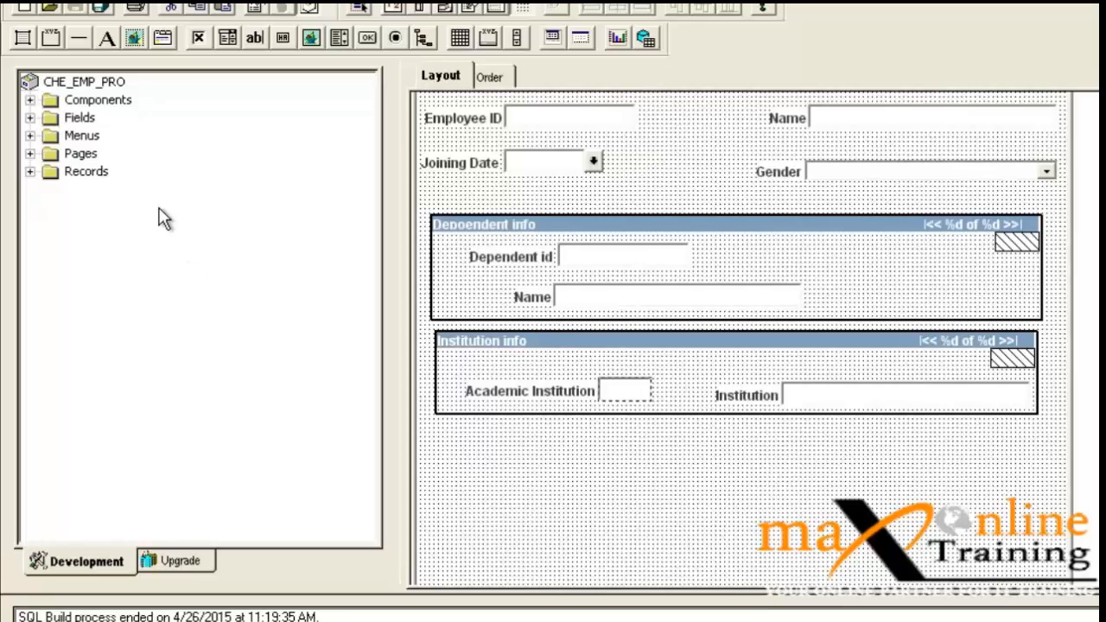
Step: Draw a wide grid below the Institution info scroll area on CHE_EMP_PAGE and set its occurs level to 3
left_click(143, 0)
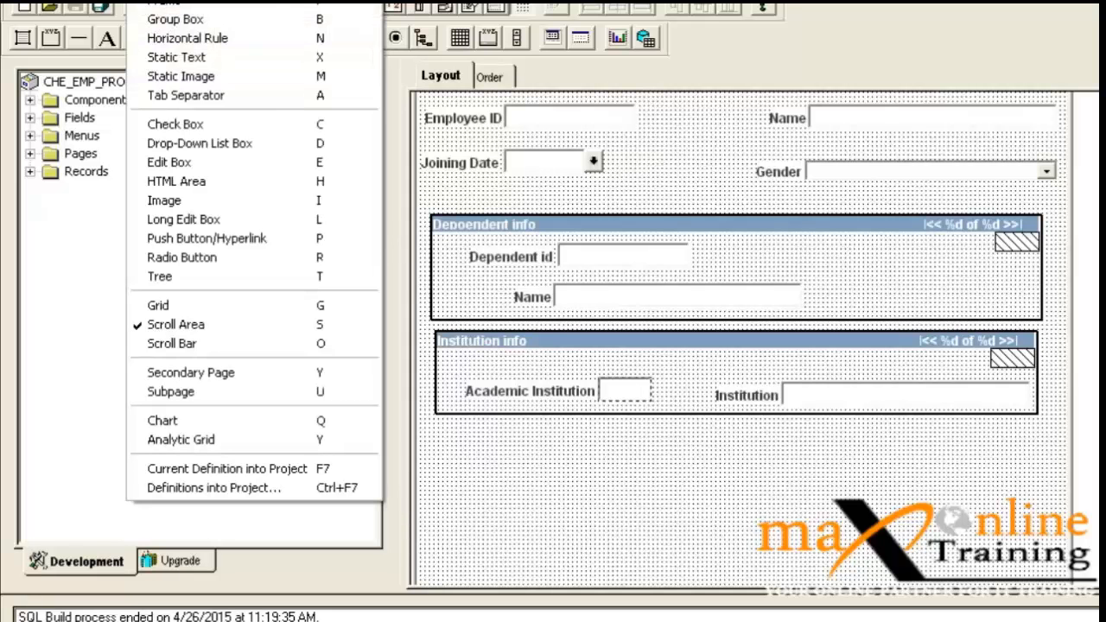
left_click(205, 305)
left_click_drag(433, 430, 1062, 525)
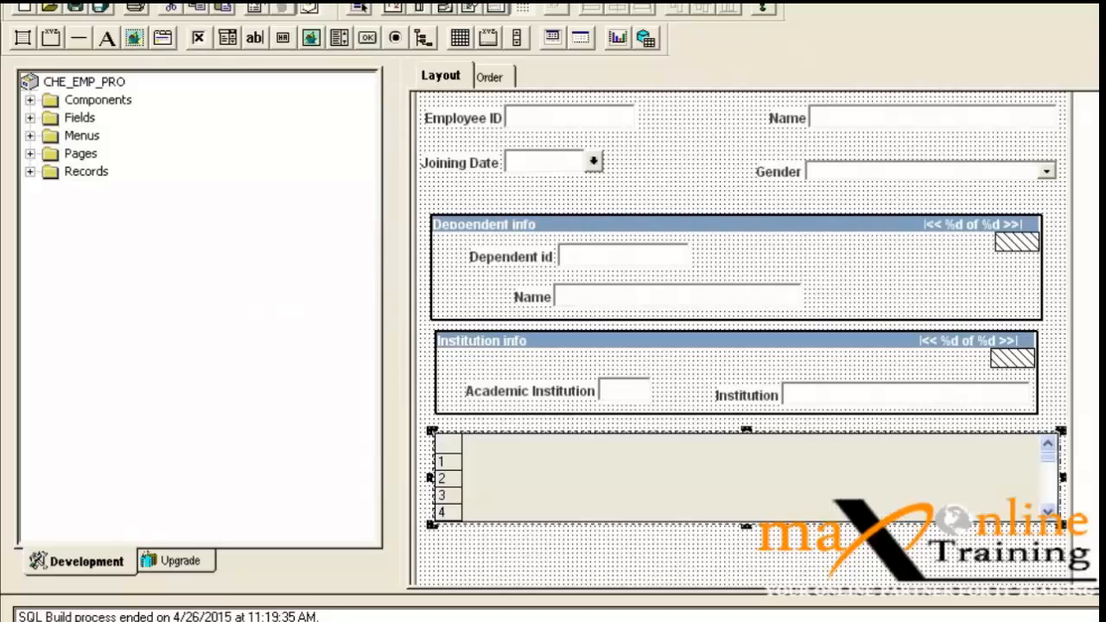
double_click(858, 494)
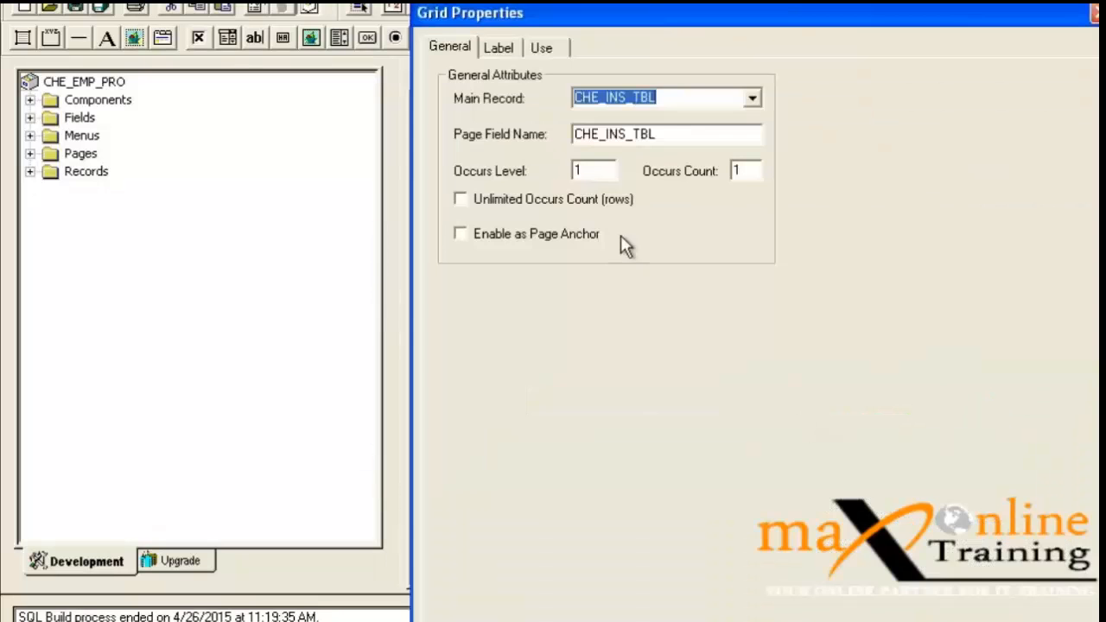
double_click(592, 171)
type("3")
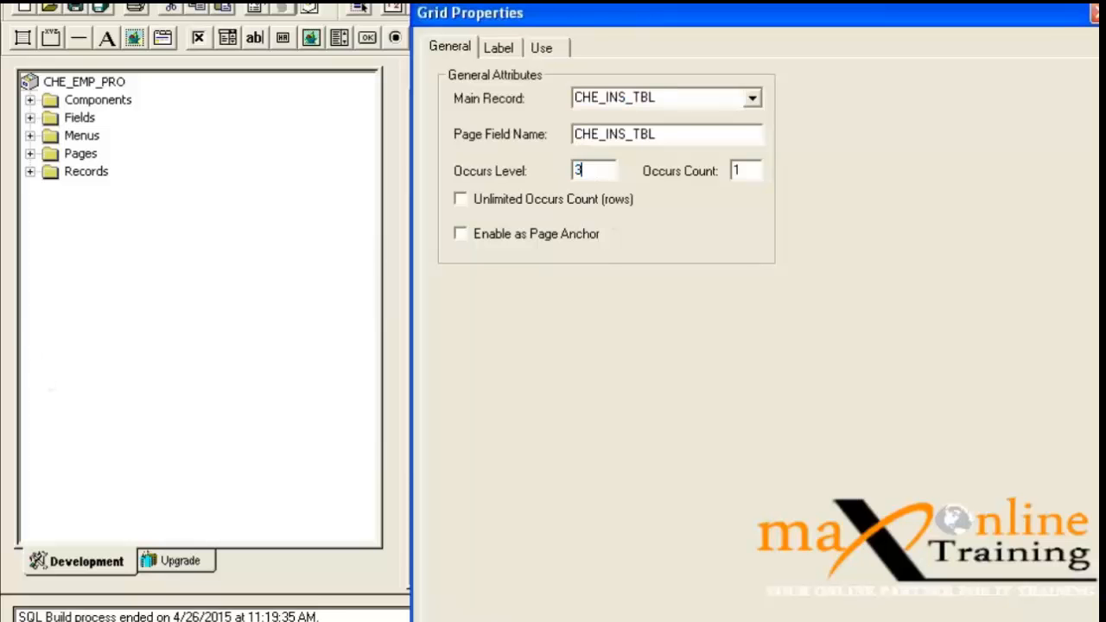
Step: Turn on the grid's header title with the static text "Location info" and apply the grid properties
left_click(497, 50)
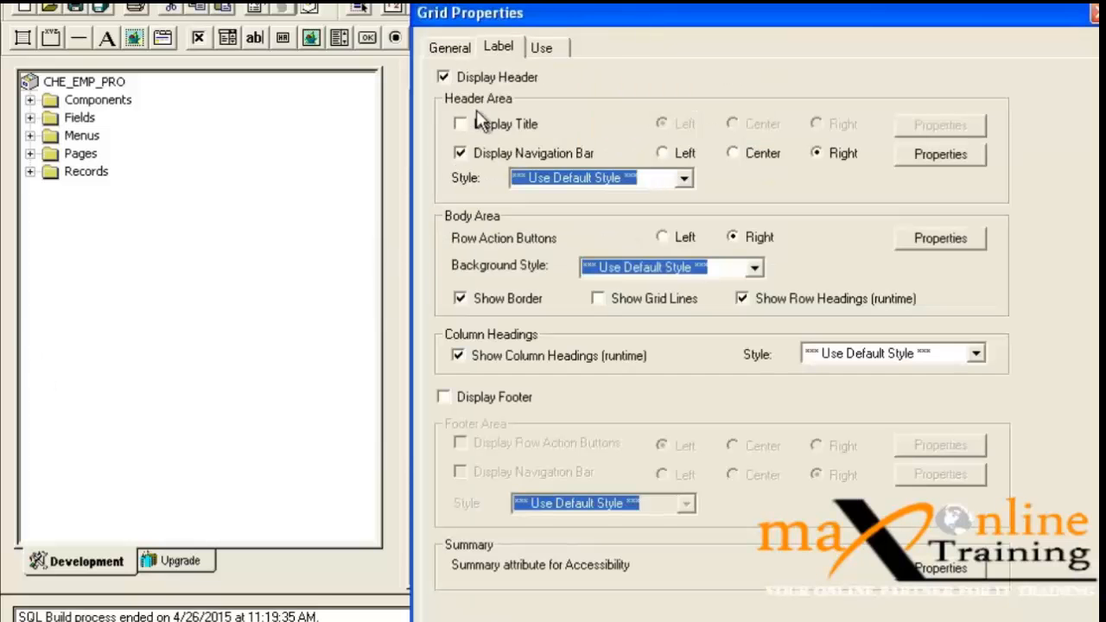
left_click(484, 123)
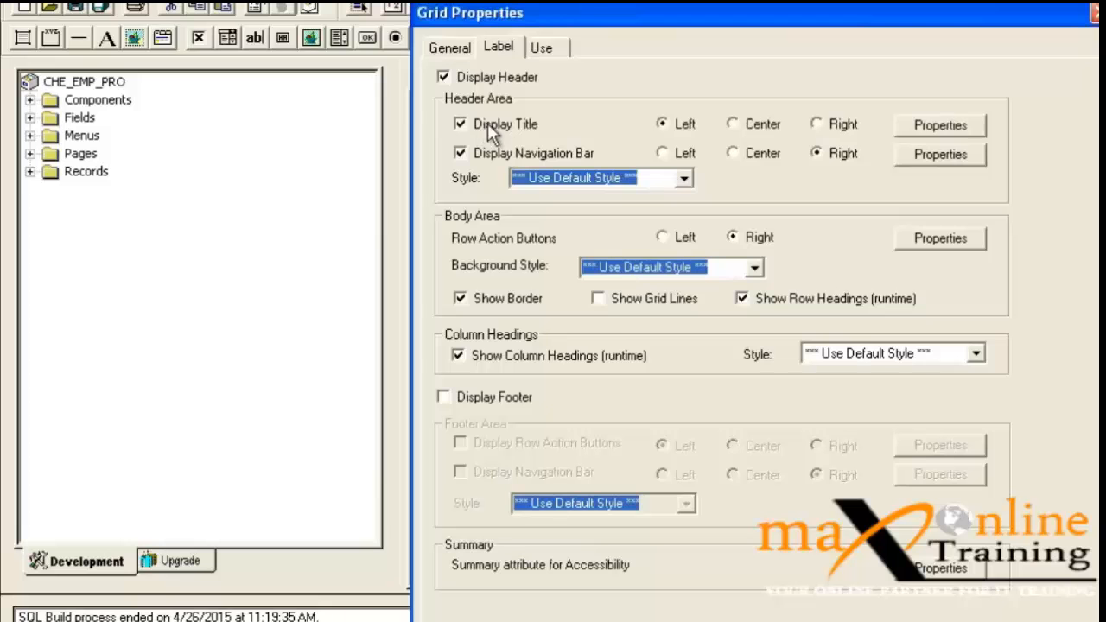
left_click(939, 120)
left_click_drag(542, 294, 337, 287)
type("l")
key("BackSpace")
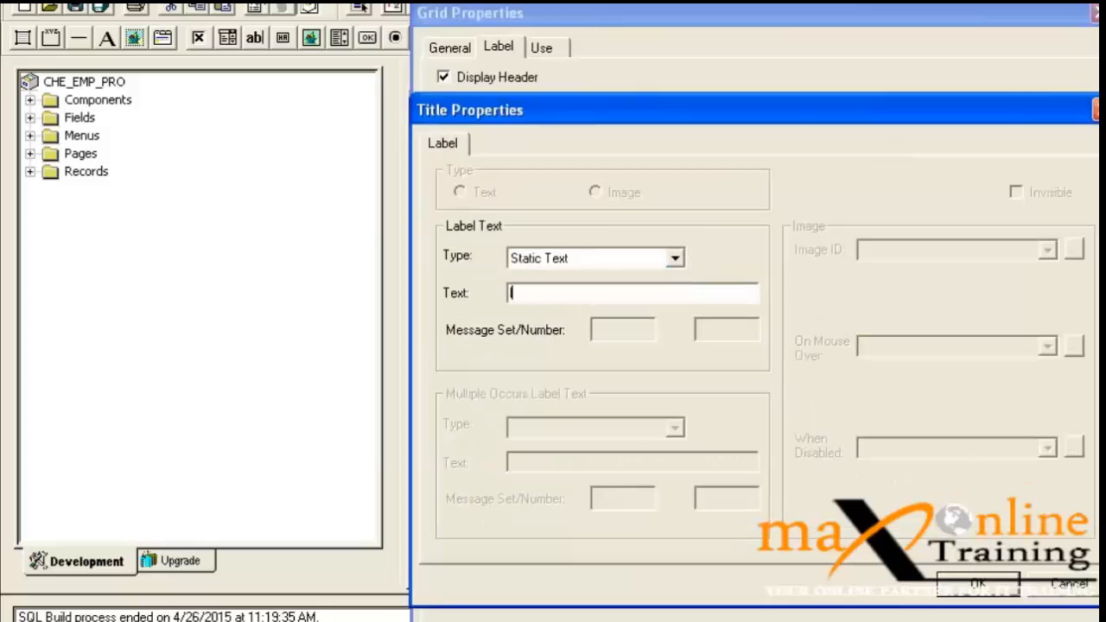
type("Location info")
key("Return")
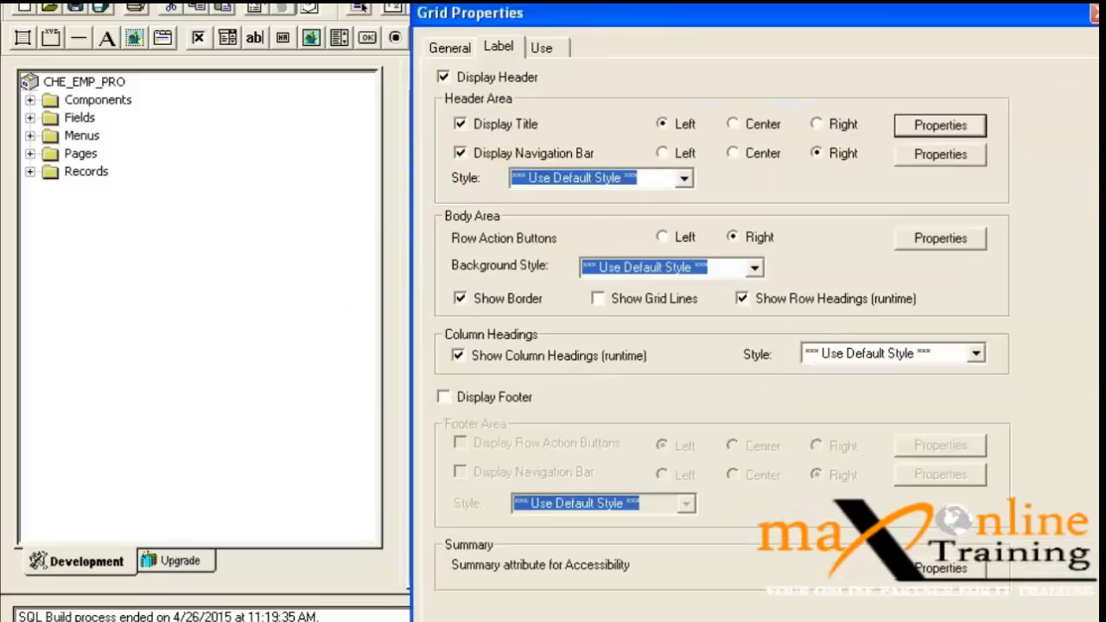
key("Return")
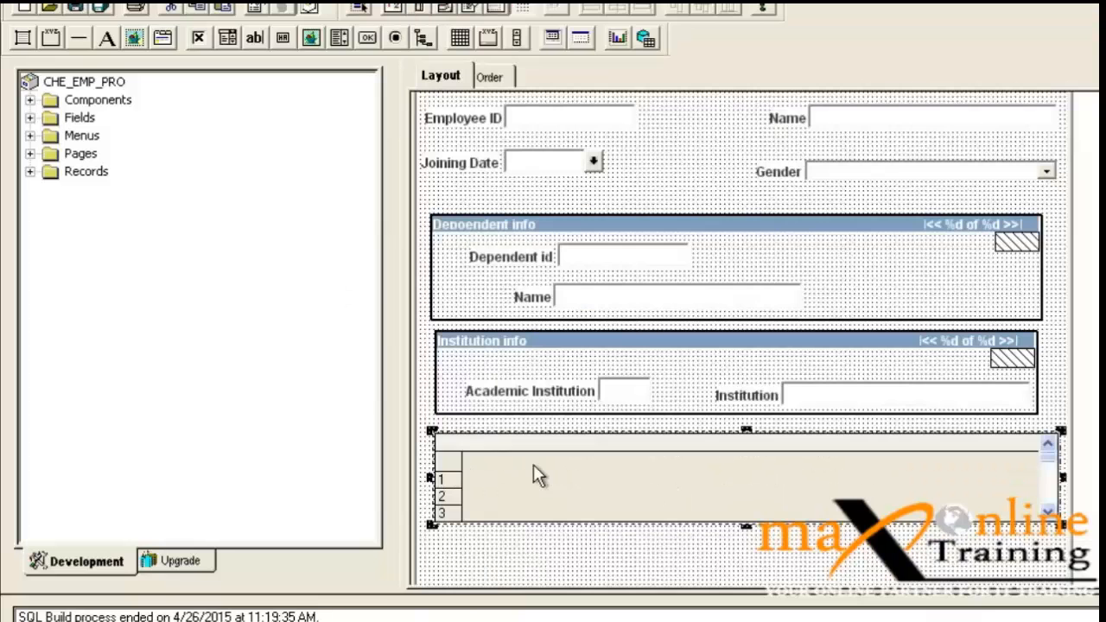
Step: Place LOCATION and LOCATION_DESCR from CHE_LOC_TBL as columns in the grid and save the page
left_click(31, 171)
left_click(51, 243)
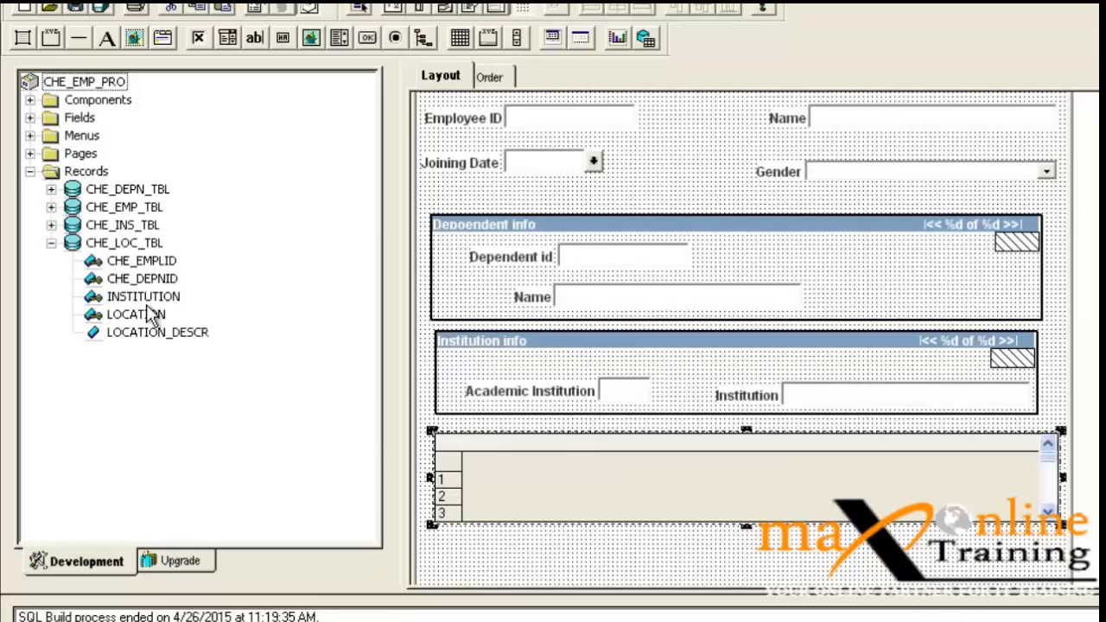
left_click_drag(138, 313, 484, 474)
left_click_drag(200, 333, 660, 499)
left_click(78, 12)
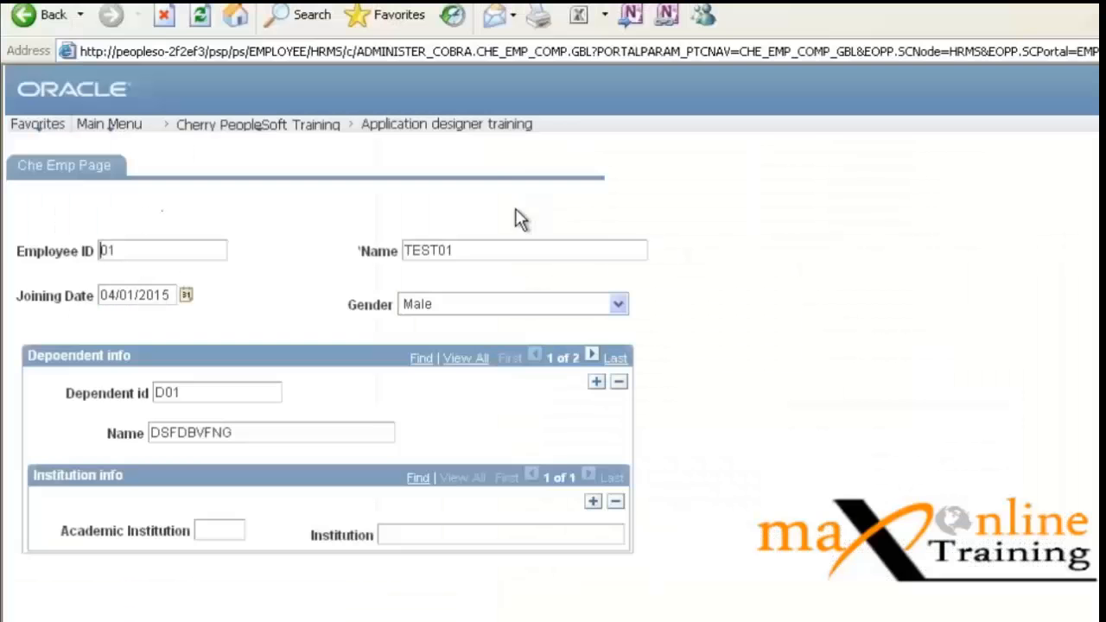
Step: Reopen the Application designer training component in the browser, list all employees and open employee 01
left_click(484, 131)
key("Return")
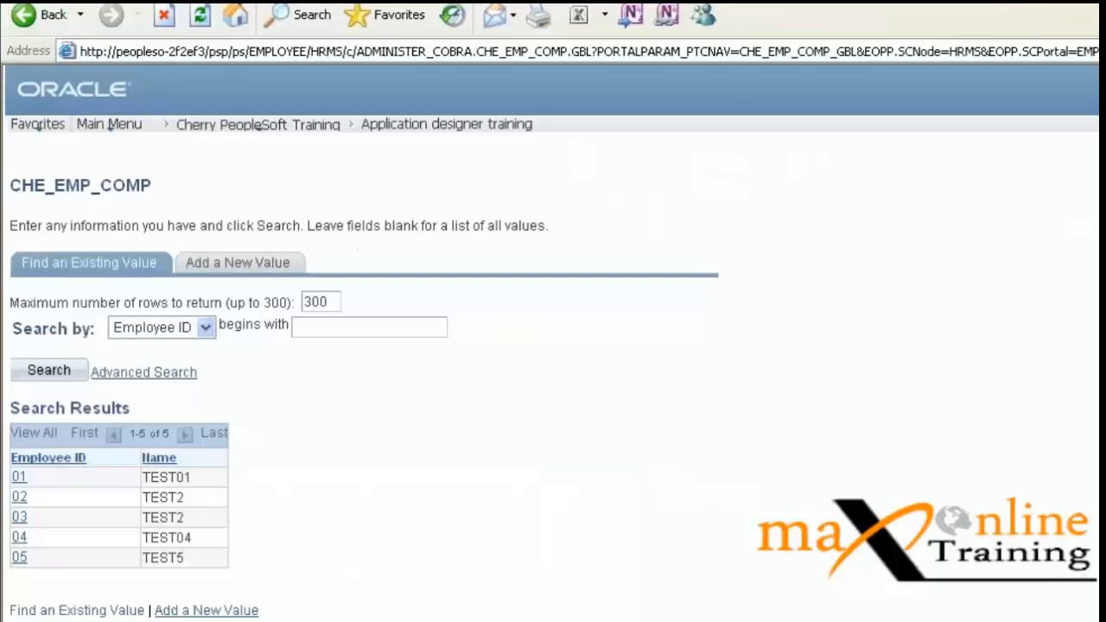
left_click(19, 477)
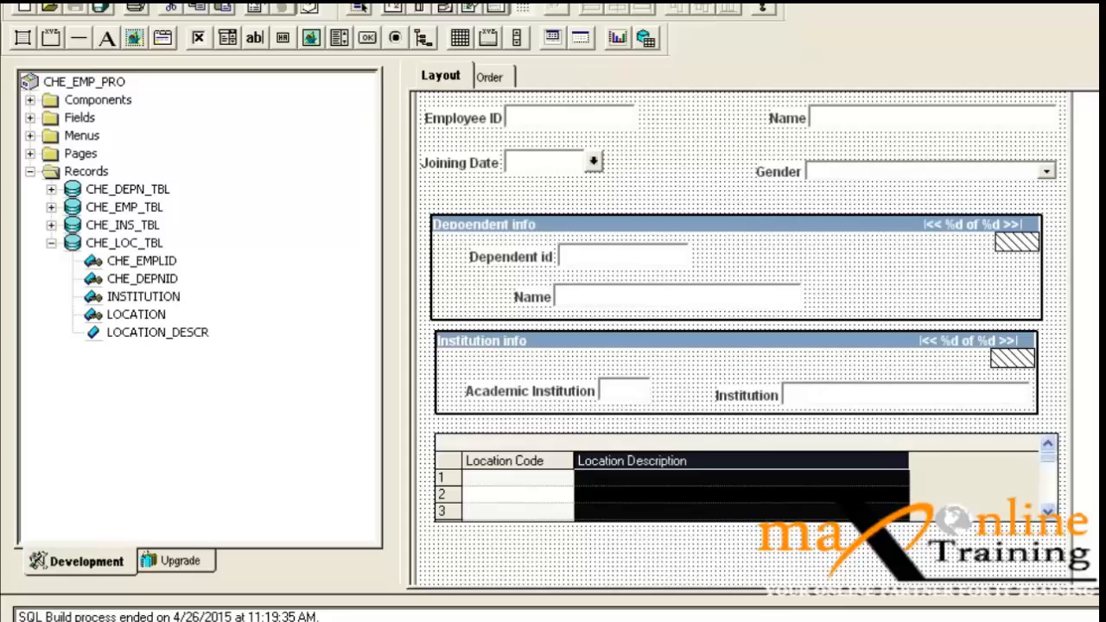
left_click(538, 477)
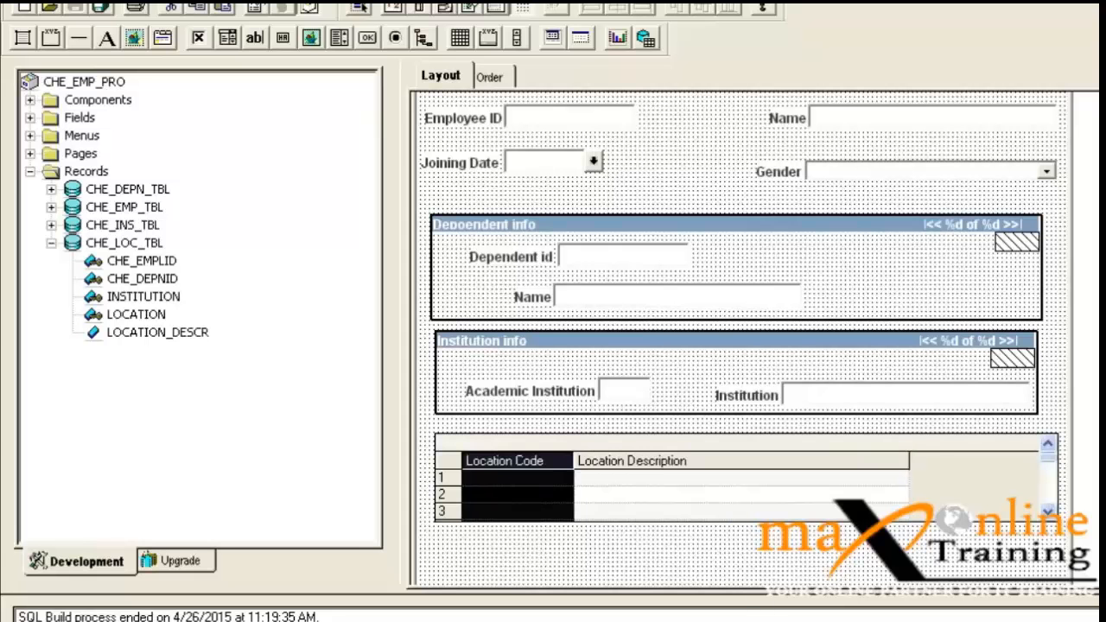
left_click(1028, 215)
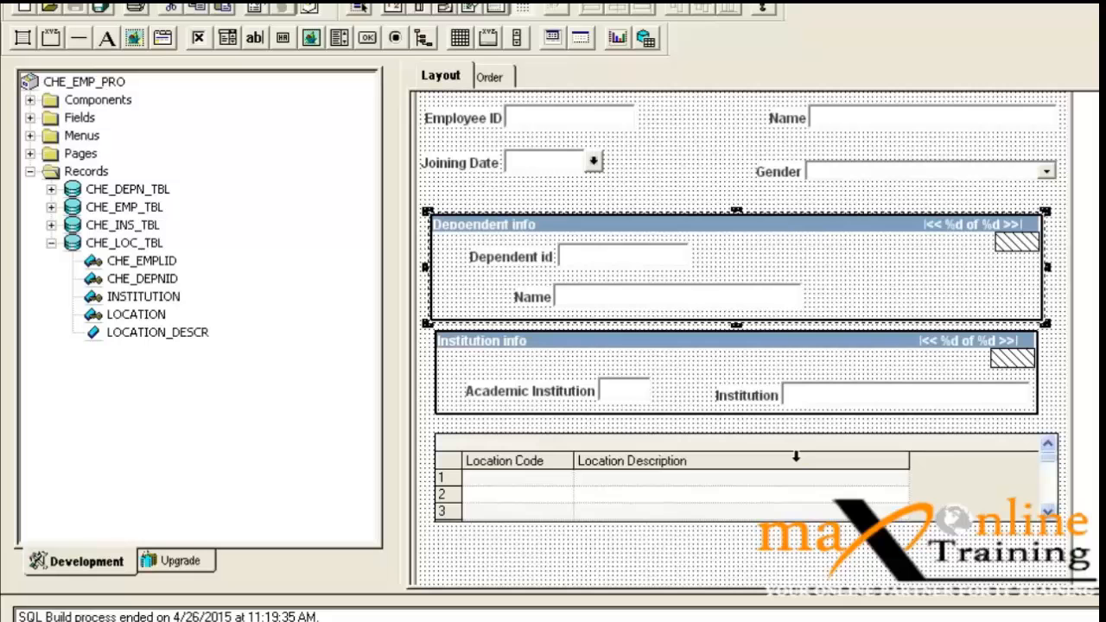
Step: Create a new page, draw a large scroll area on it and place a grid inside the scroll area
key("ctrl+n")
key("p")
key("Return")
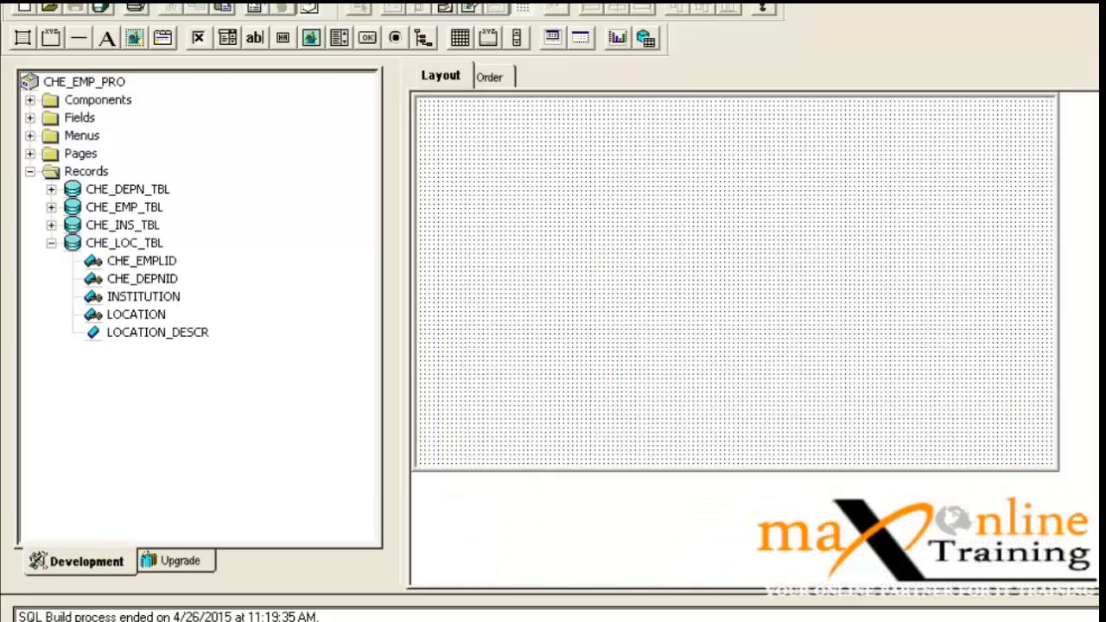
left_click(142, 1)
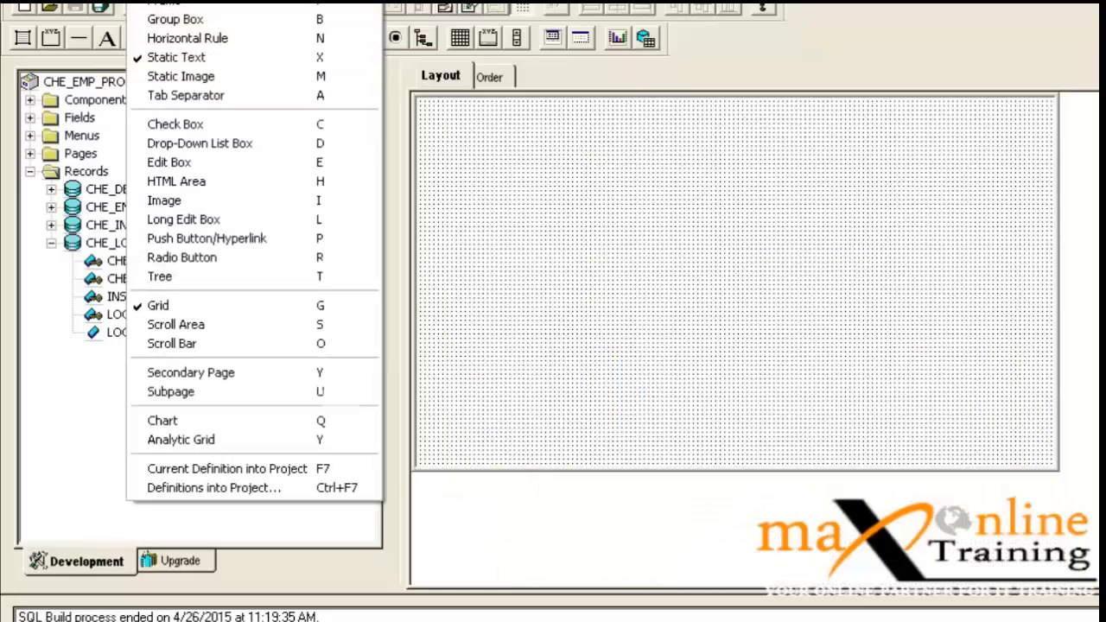
left_click(165, 323)
left_click_drag(486, 183, 985, 439)
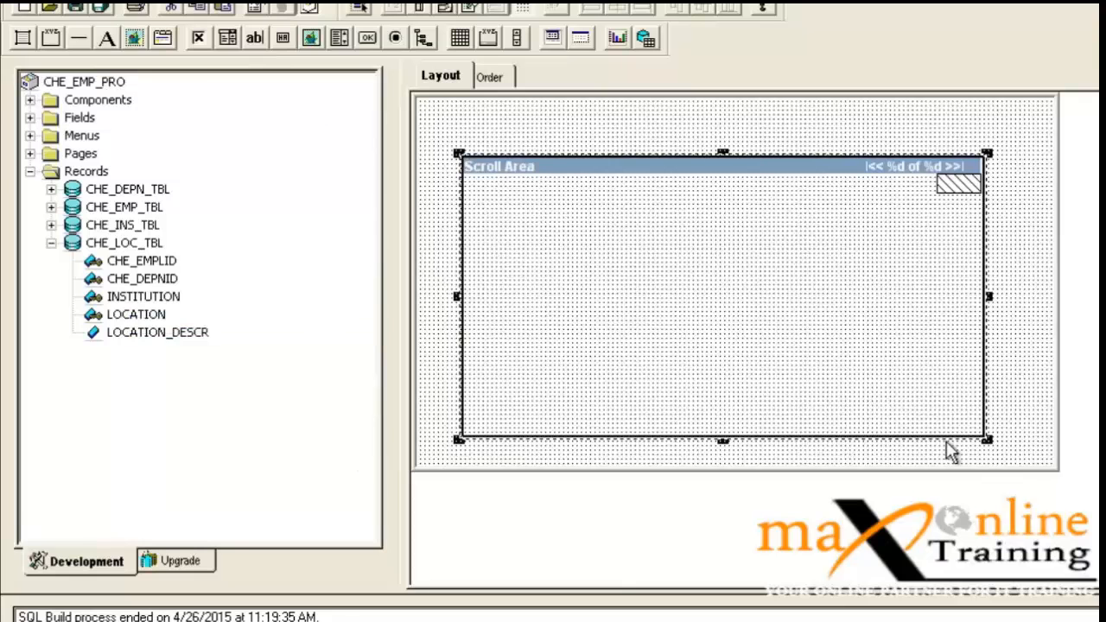
left_click(142, 1)
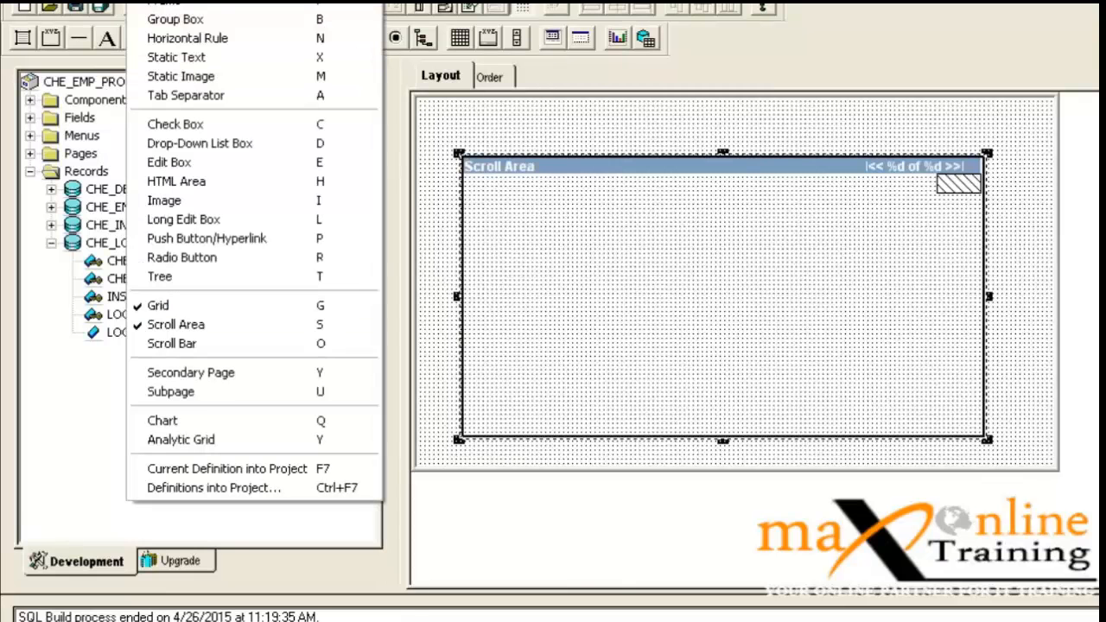
left_click(207, 308)
mouse_move(521, 215)
left_mouse_down()
mouse_move(931, 355)
mouse_move(951, 373)
left_mouse_up()
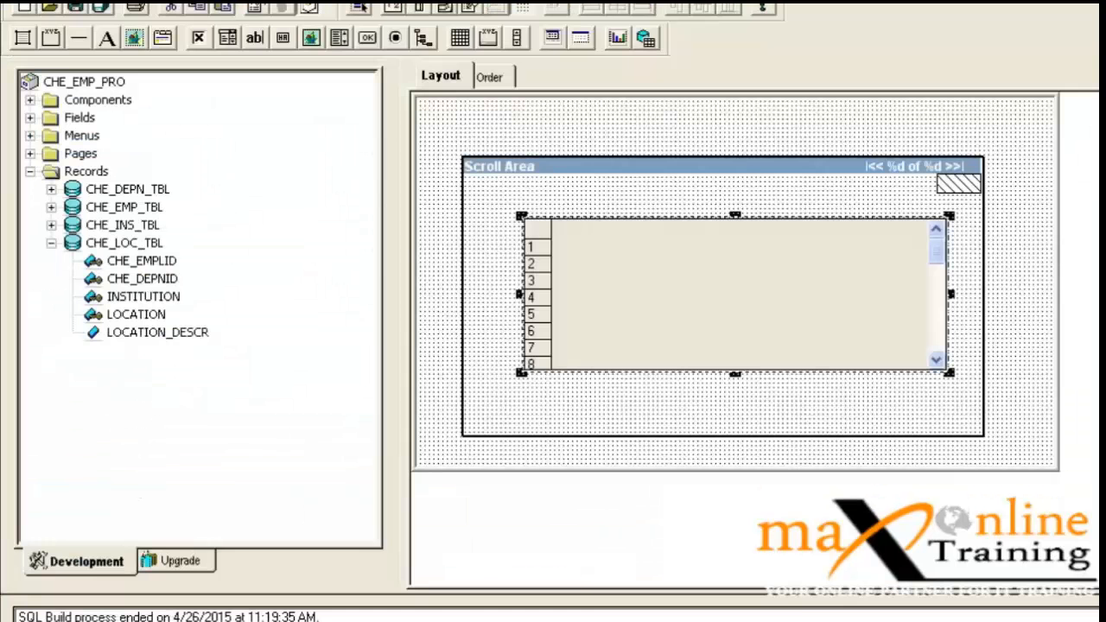
Step: Delete the scroll area around the grid and try to insert a new scroll area inside the grid
left_click(718, 190)
key("Delete")
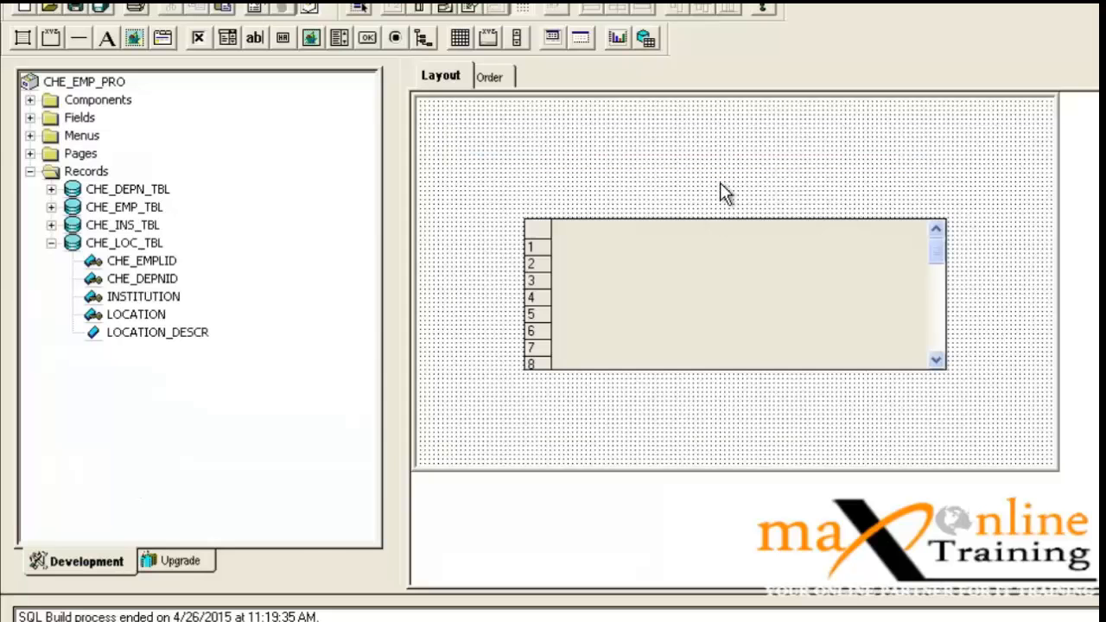
left_click(127, 9)
left_click(185, 329)
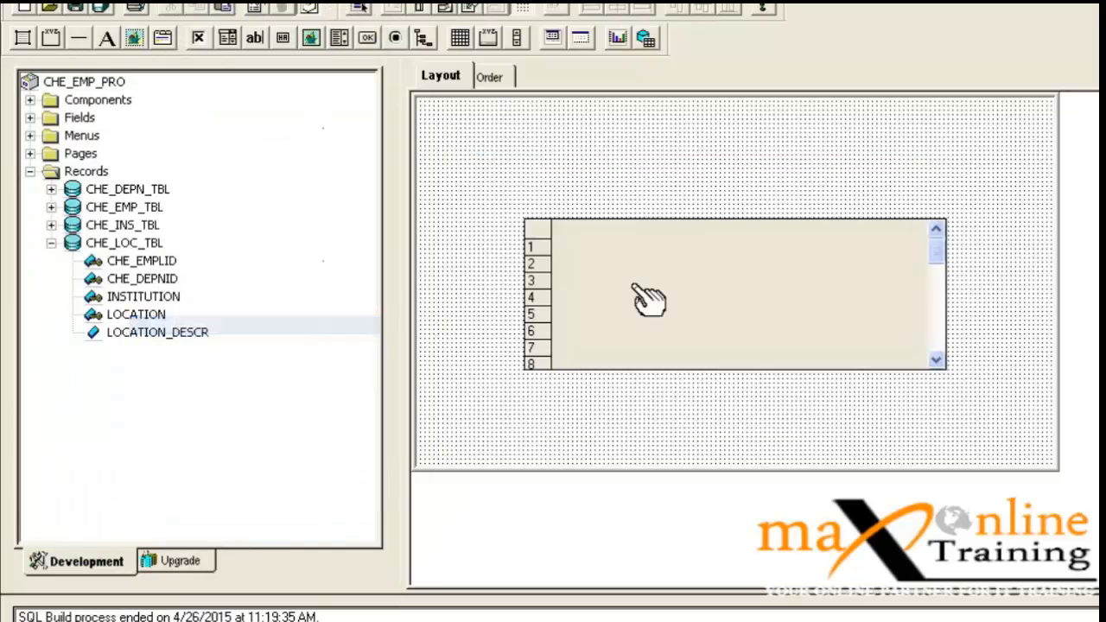
left_click_drag(586, 232, 821, 310)
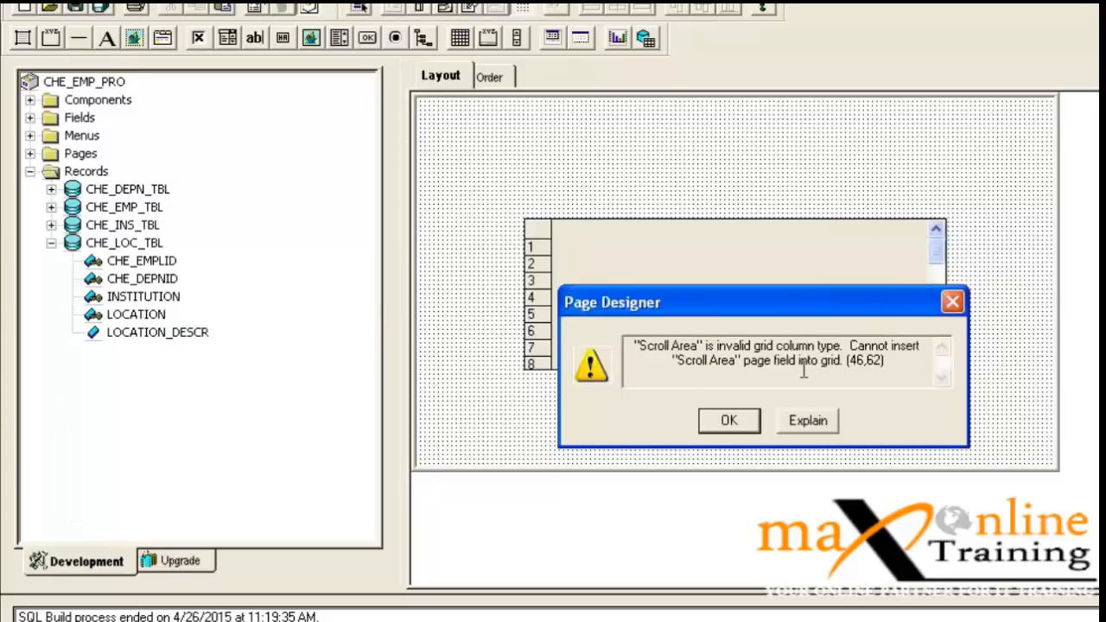
left_click(729, 421)
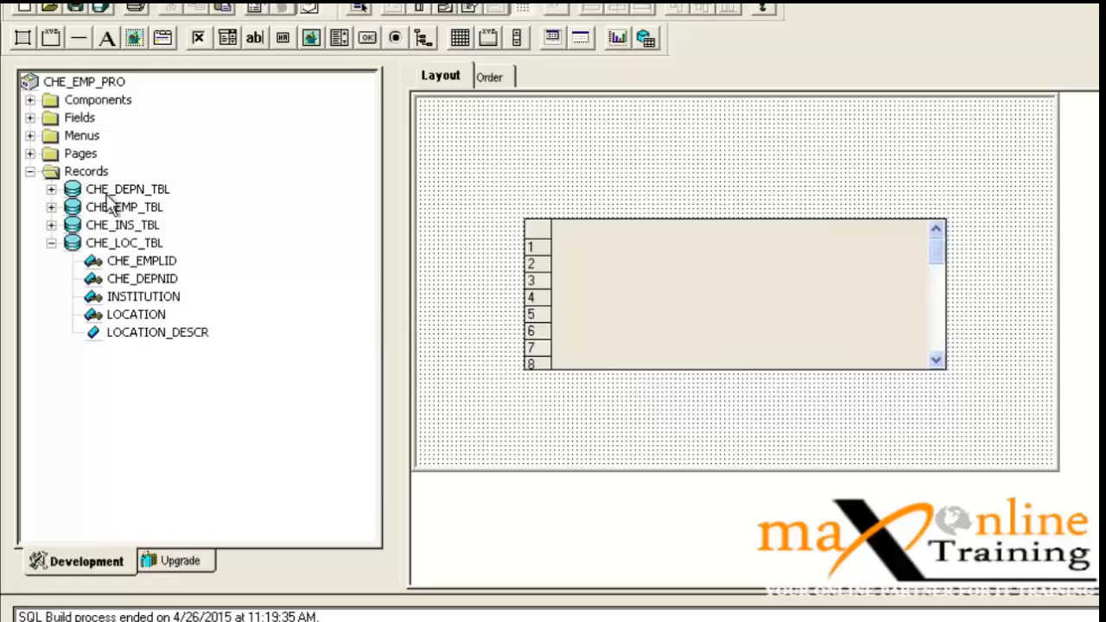
Step: Try to insert a second grid inside the existing grid on the test page
left_click(141, 1)
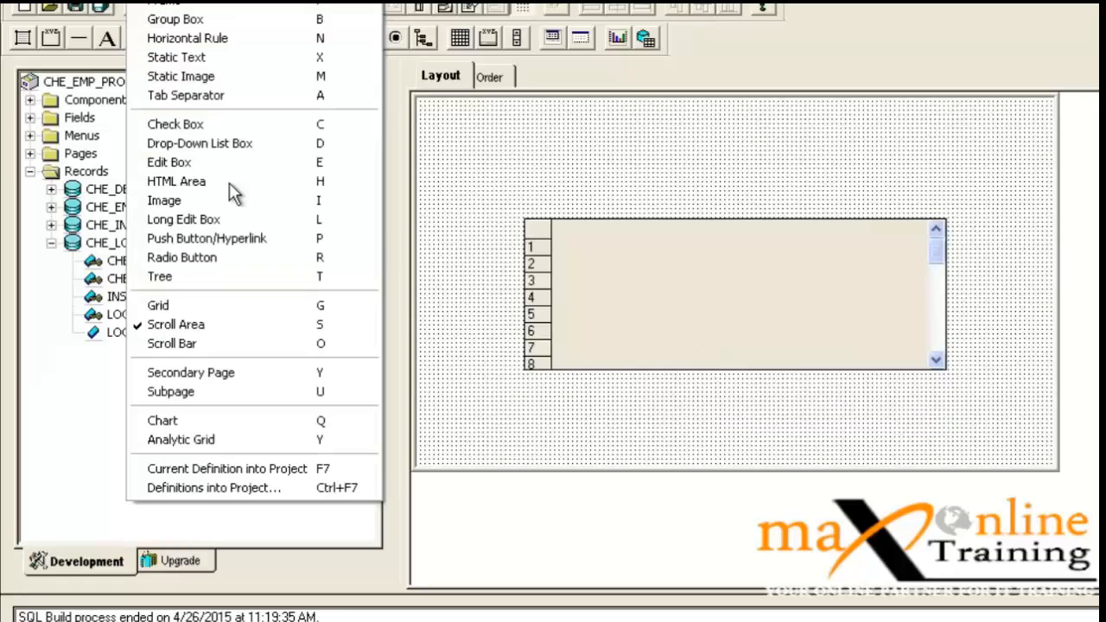
left_click(222, 307)
left_click_drag(608, 243, 764, 302)
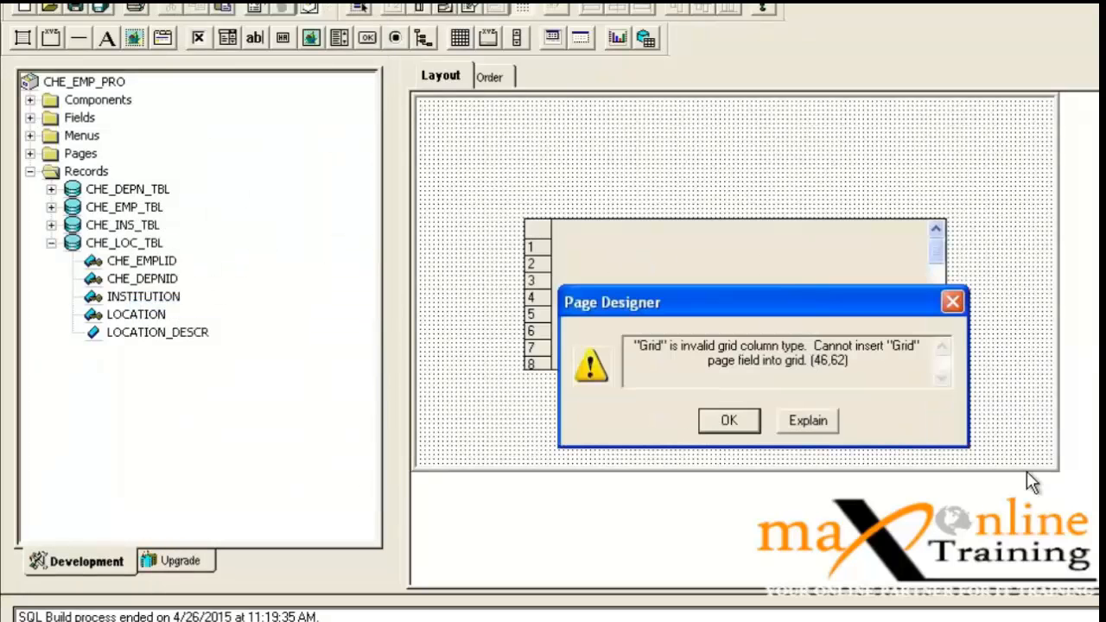
left_click(727, 421)
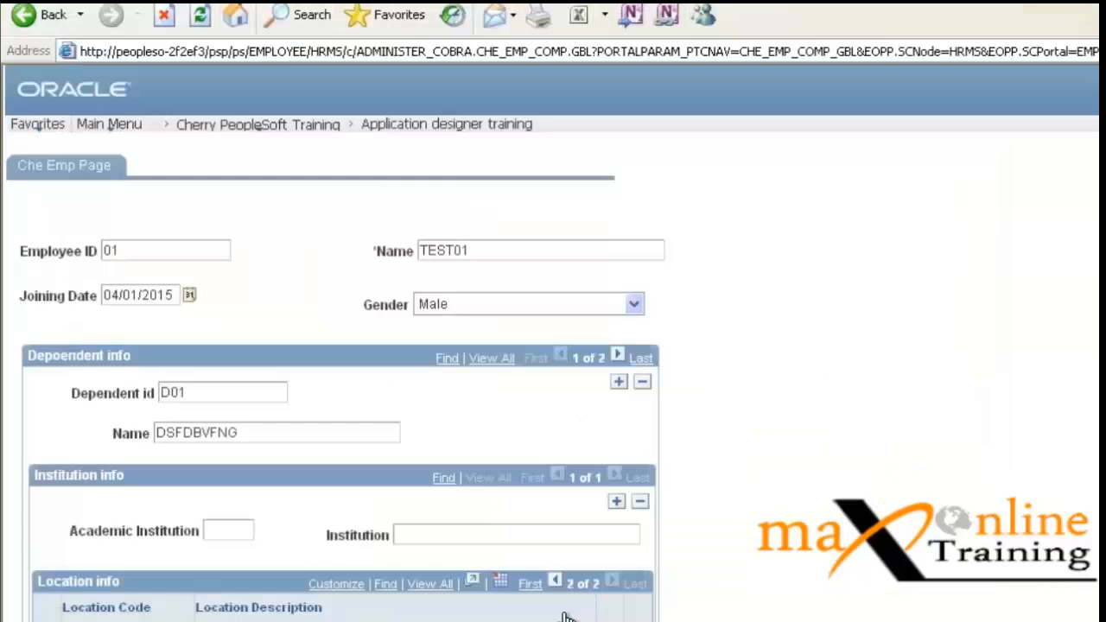
Step: Switch to the browser and add three rows to the Location info grid for dependent D01
scroll(566, 617, "down", 3)
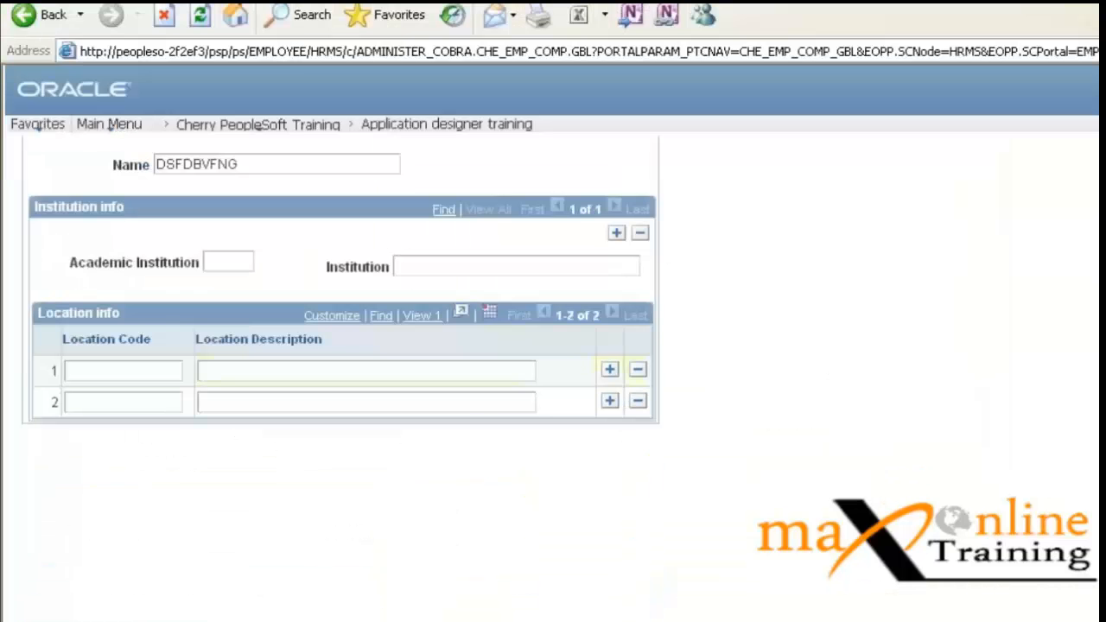
left_click(610, 402)
left_click(611, 433)
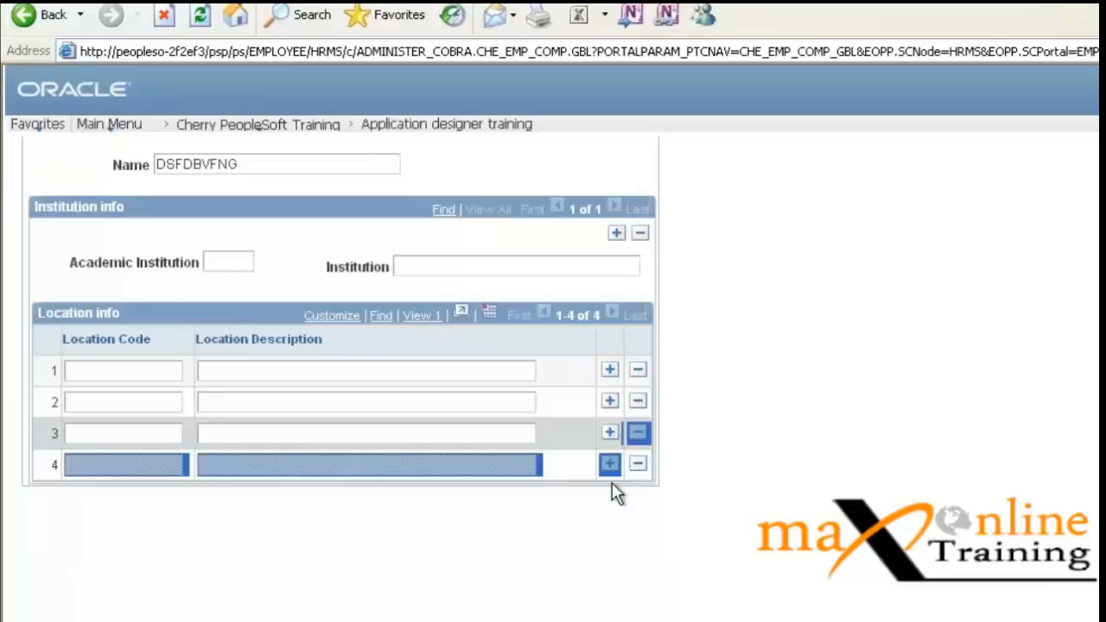
left_click(611, 465)
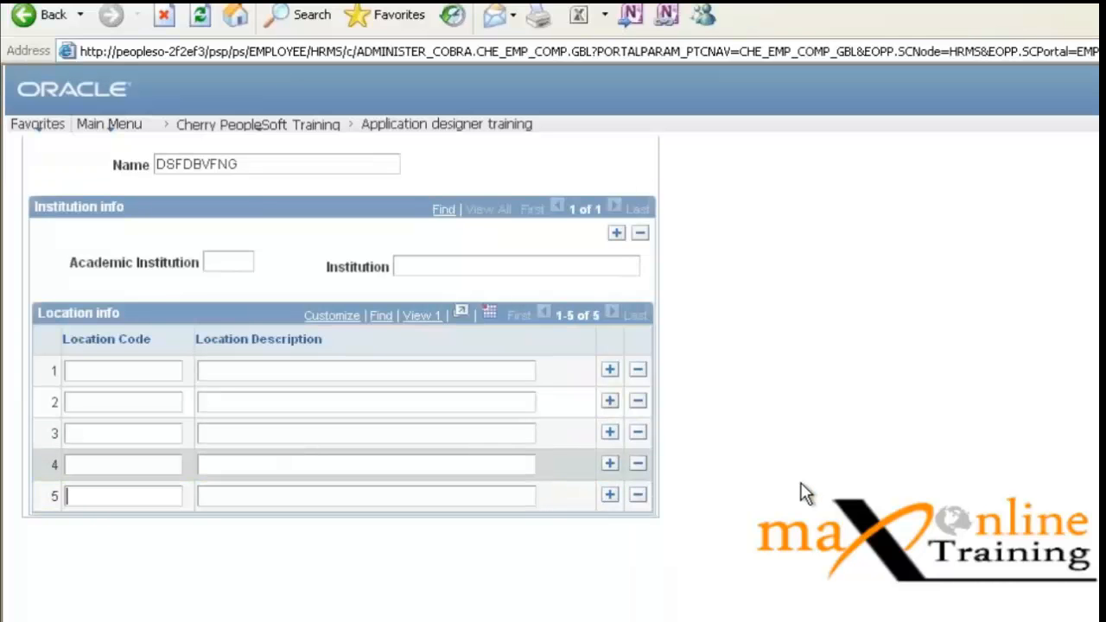
Step: Show all dependents of employee 01, review their nested institution and location sections, and go back to the component search page
scroll(802, 491, "up", 3)
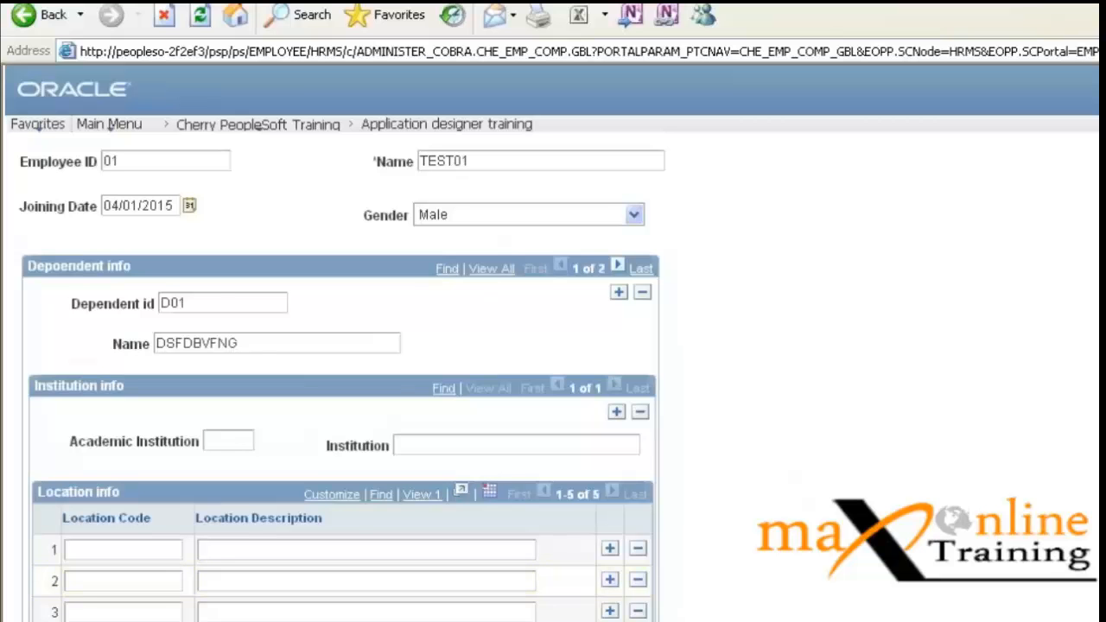
left_click(494, 271)
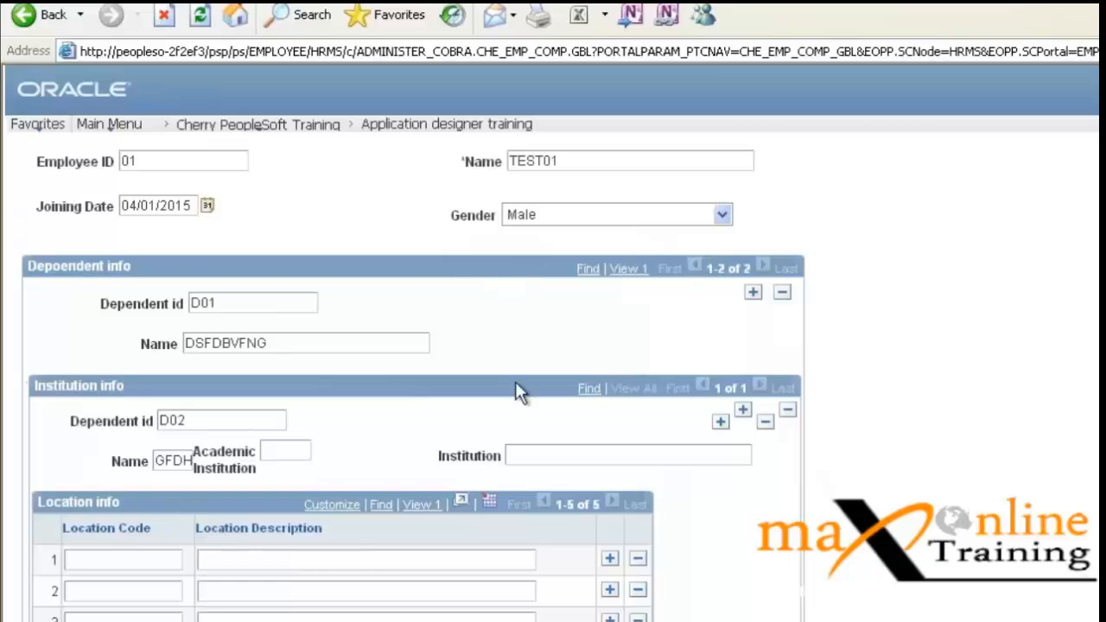
scroll(951, 612, "down", 5)
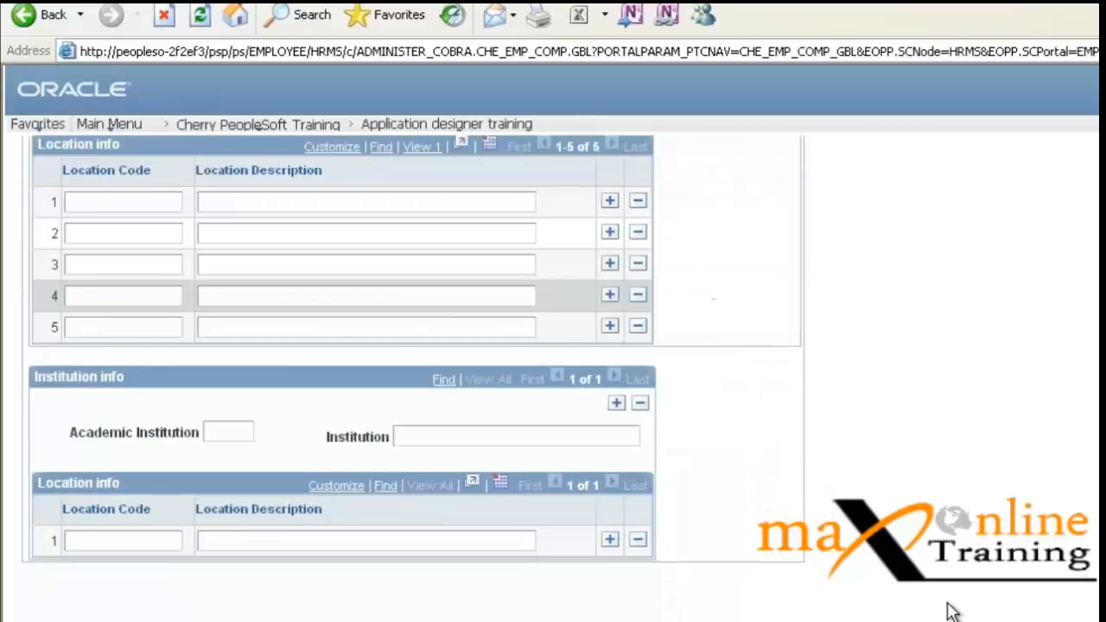
scroll(951, 612, "down", 3)
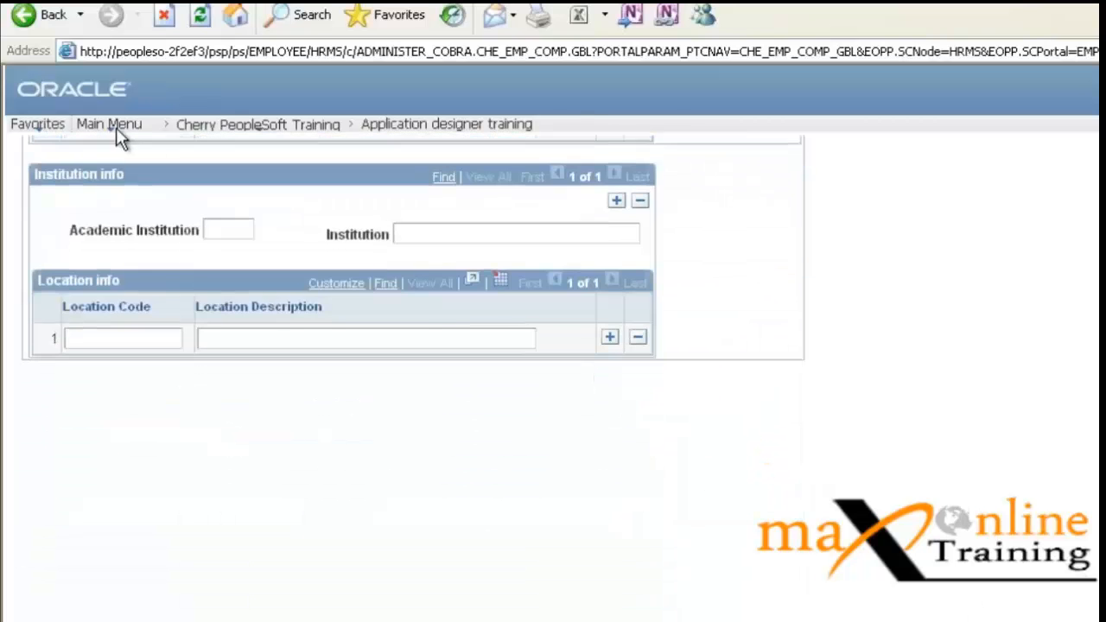
left_click(38, 15)
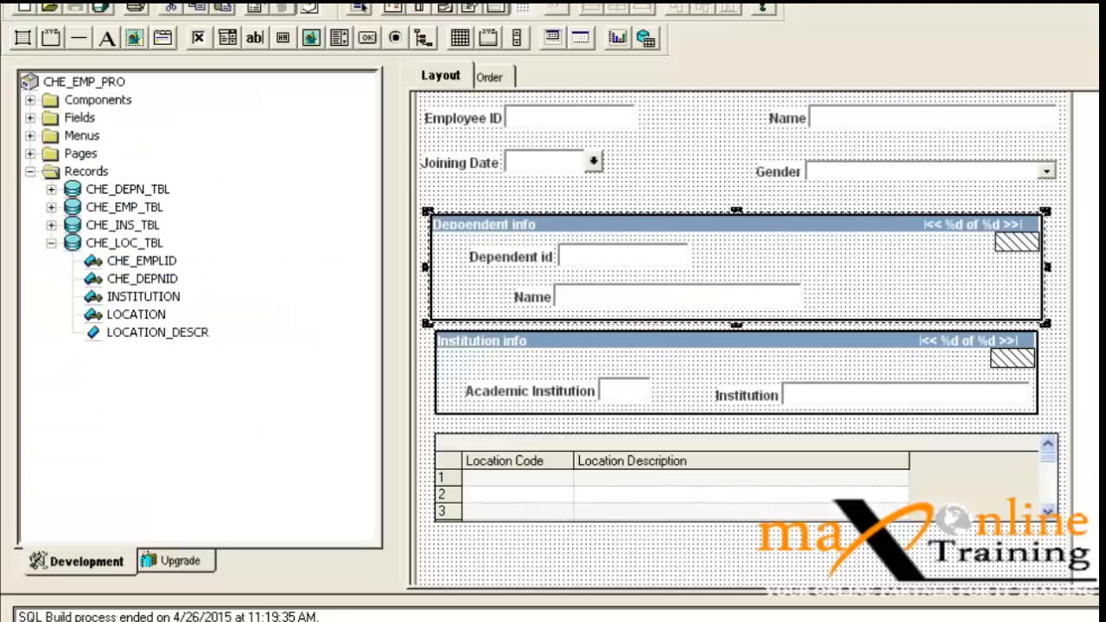
Step: Switch to Application Designer, close all open definitions and collapse the CHE_LOC_TBL record in the project
key("ctrl+F4")
key("ctrl+F4")
key("ctrl+F4")
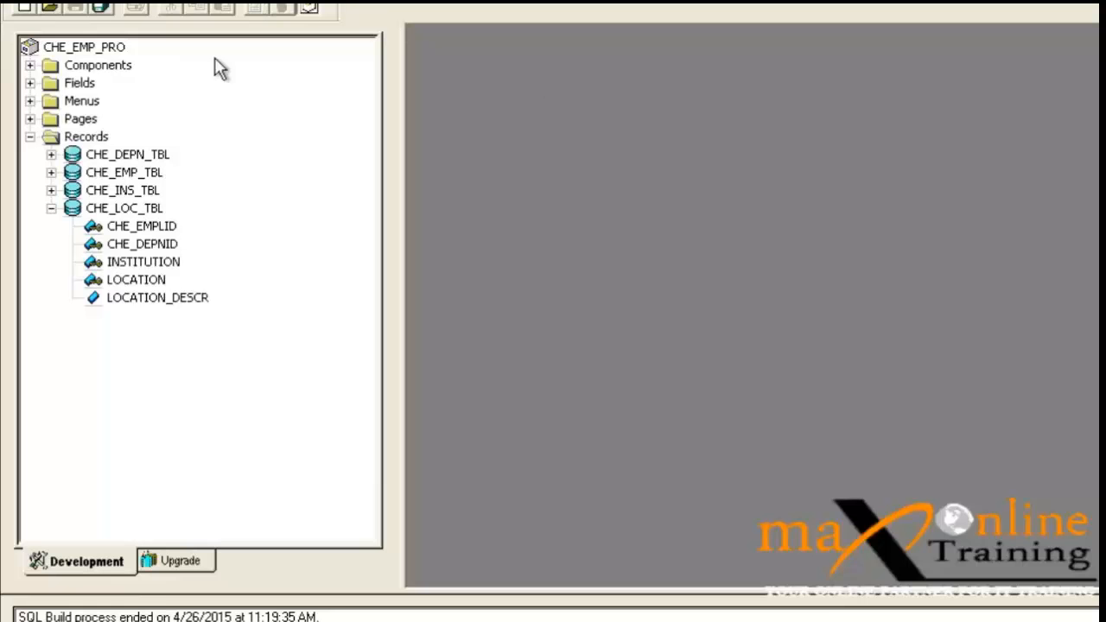
left_click(51, 208)
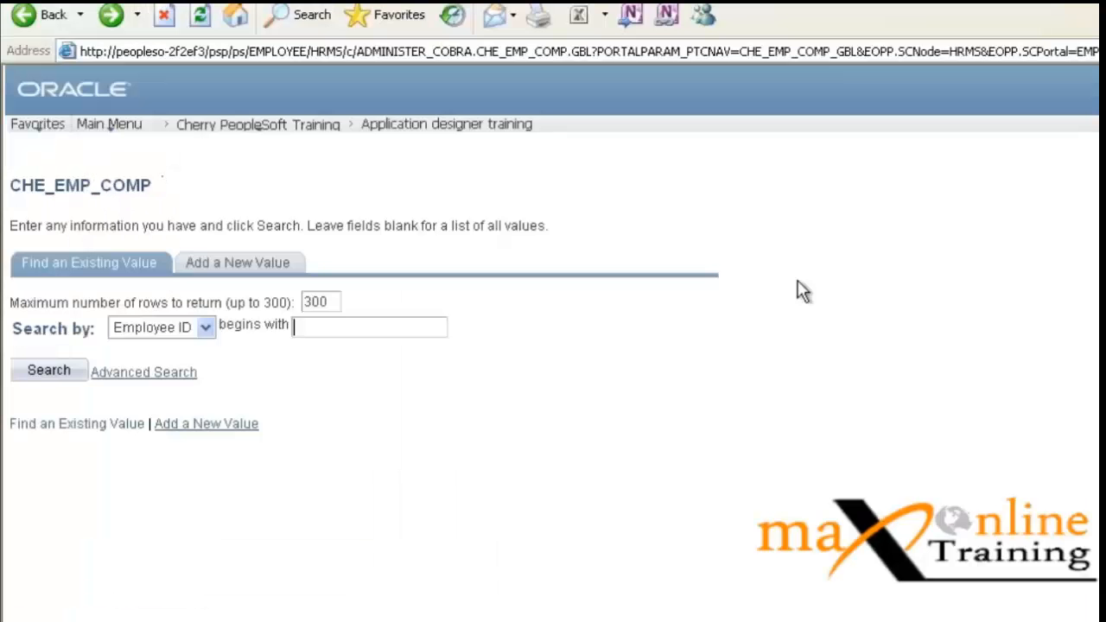
Step: Leave the component in the browser without saving, open Job Data under Workforce Administration and search by the employee's ID
left_click(1098, 119)
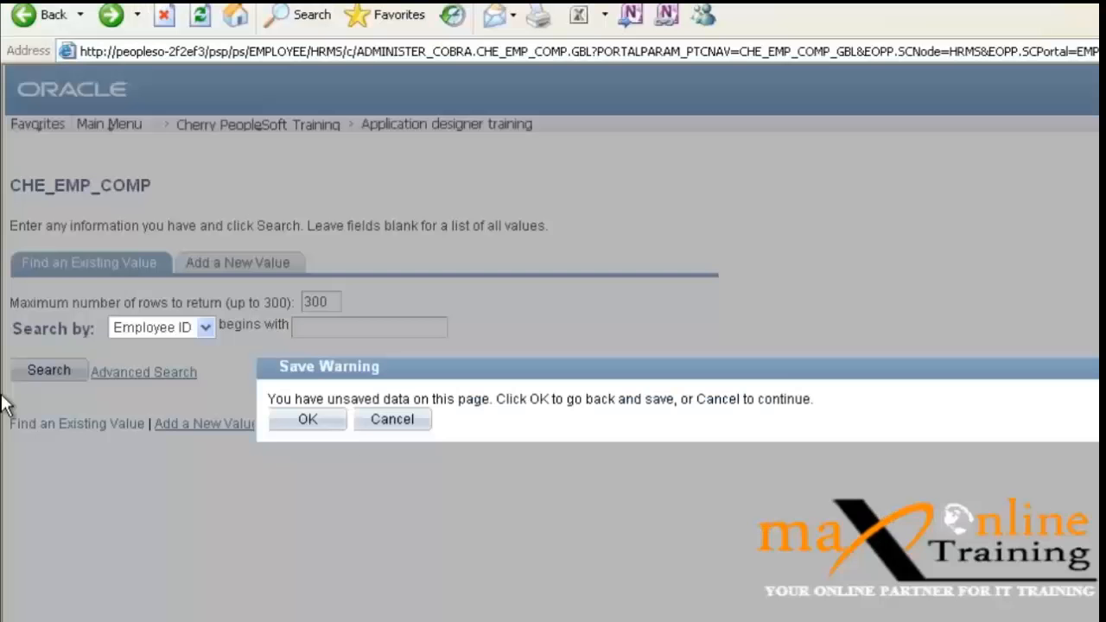
left_click(394, 421)
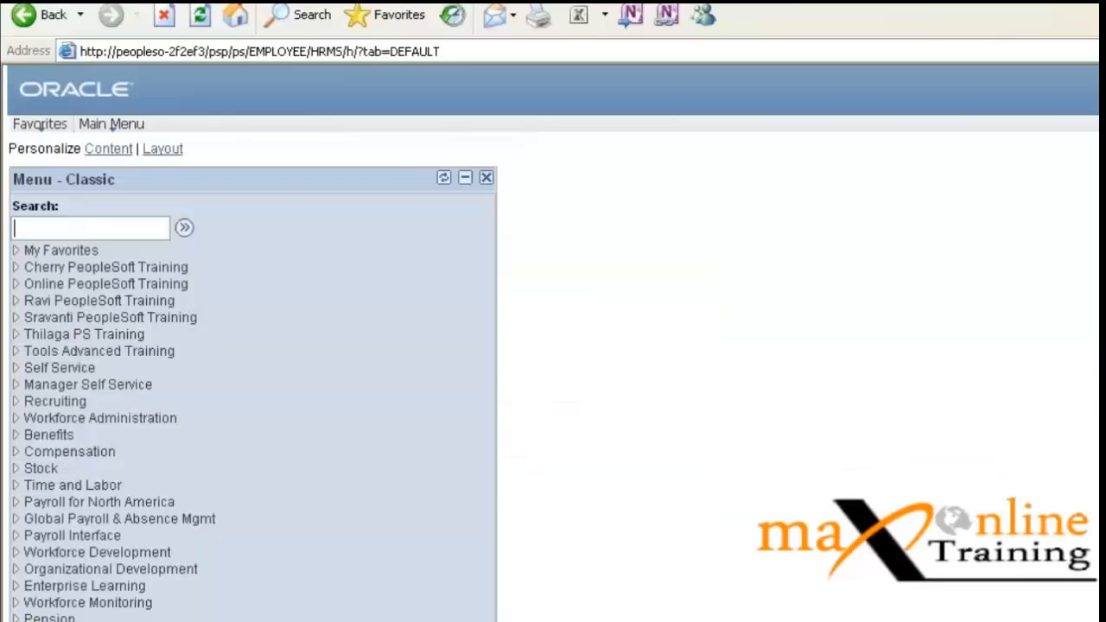
left_click(161, 421)
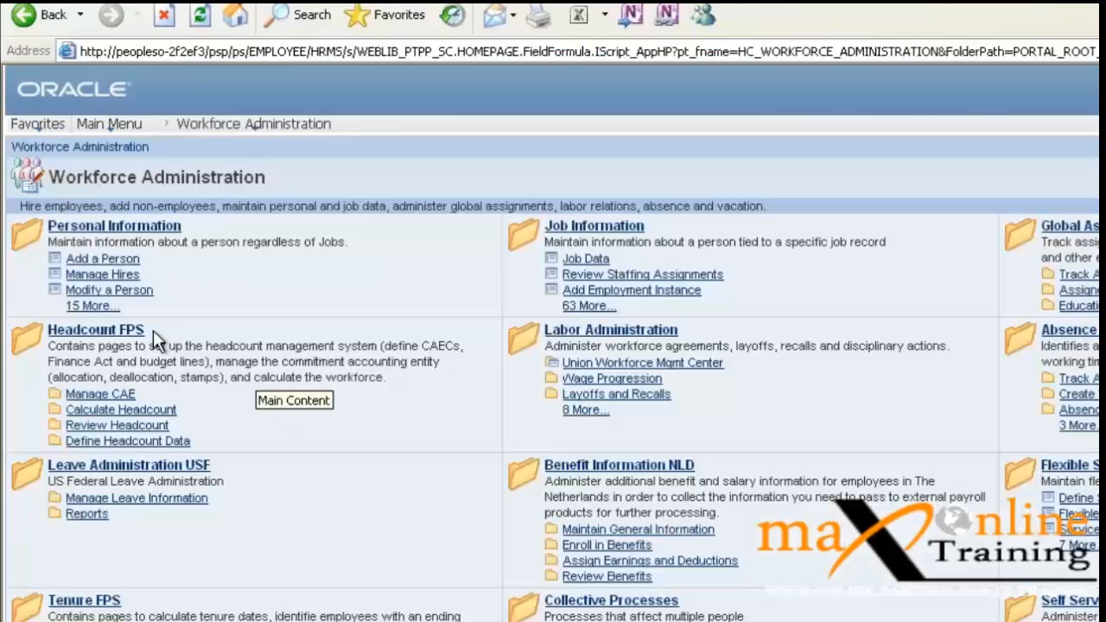
left_click(584, 261)
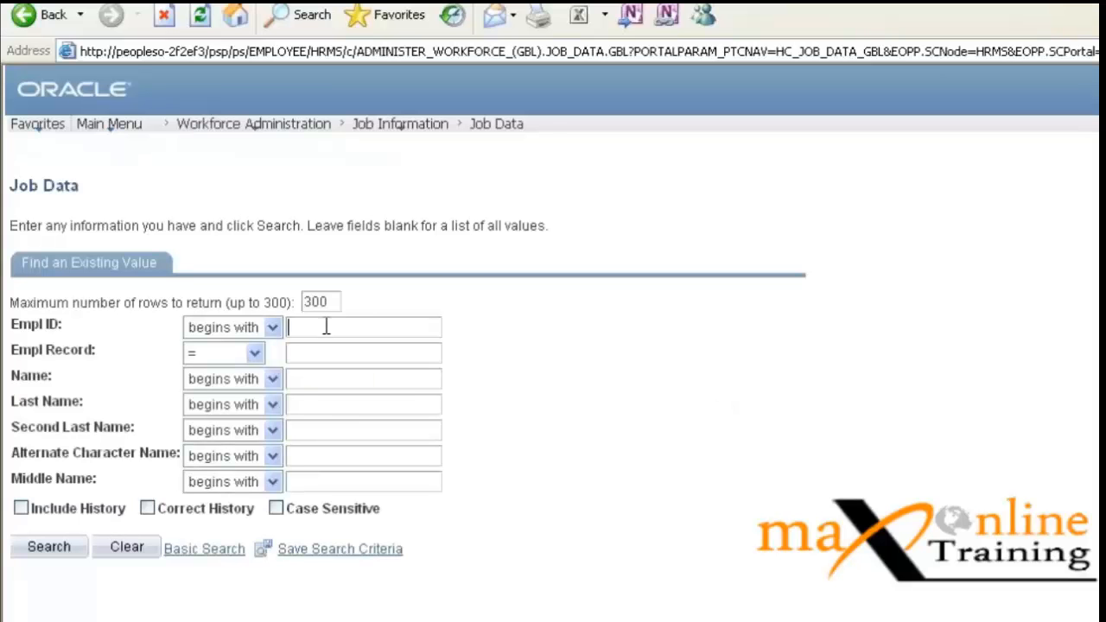
type("c10001")
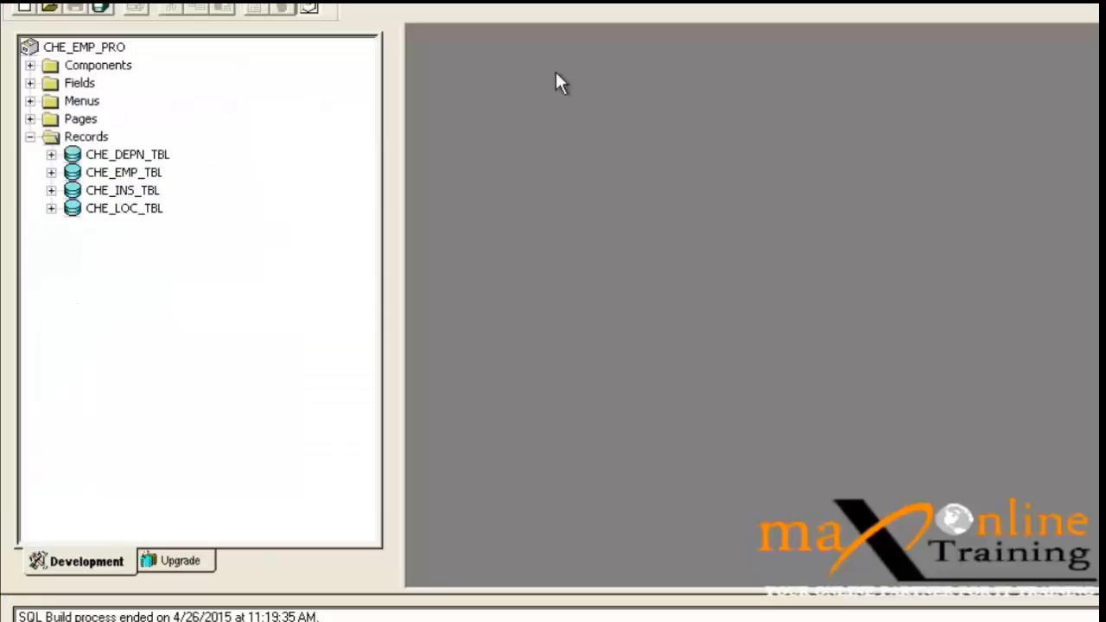
Step: In Application Designer, search the page definitions for JOB_DATA and open JOB_DATA1
key("ctrl+o")
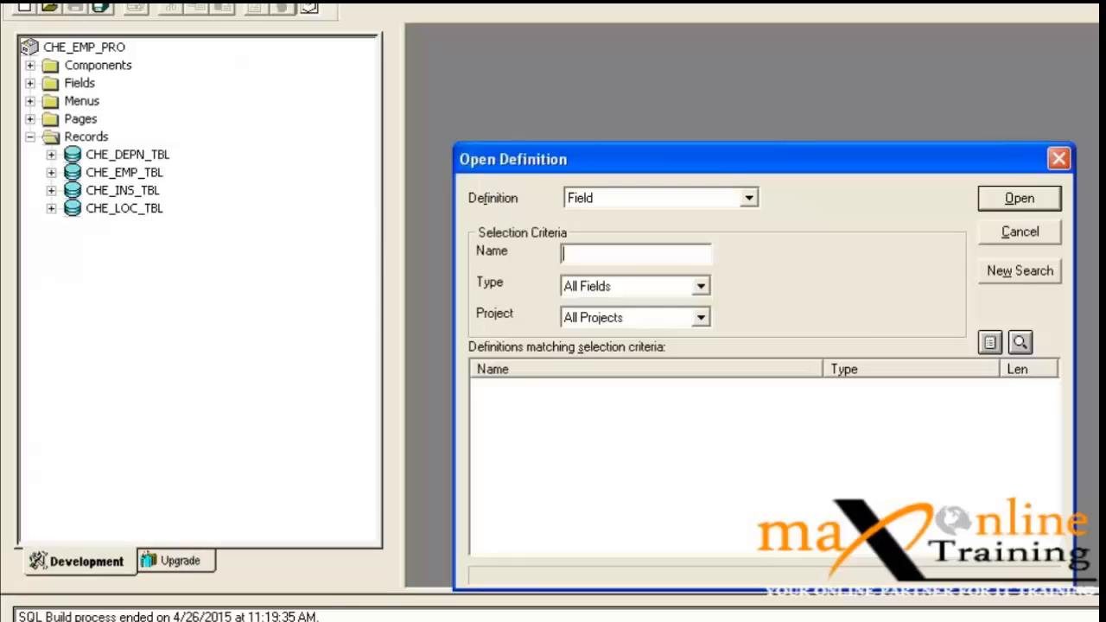
key("p")
key("Tab")
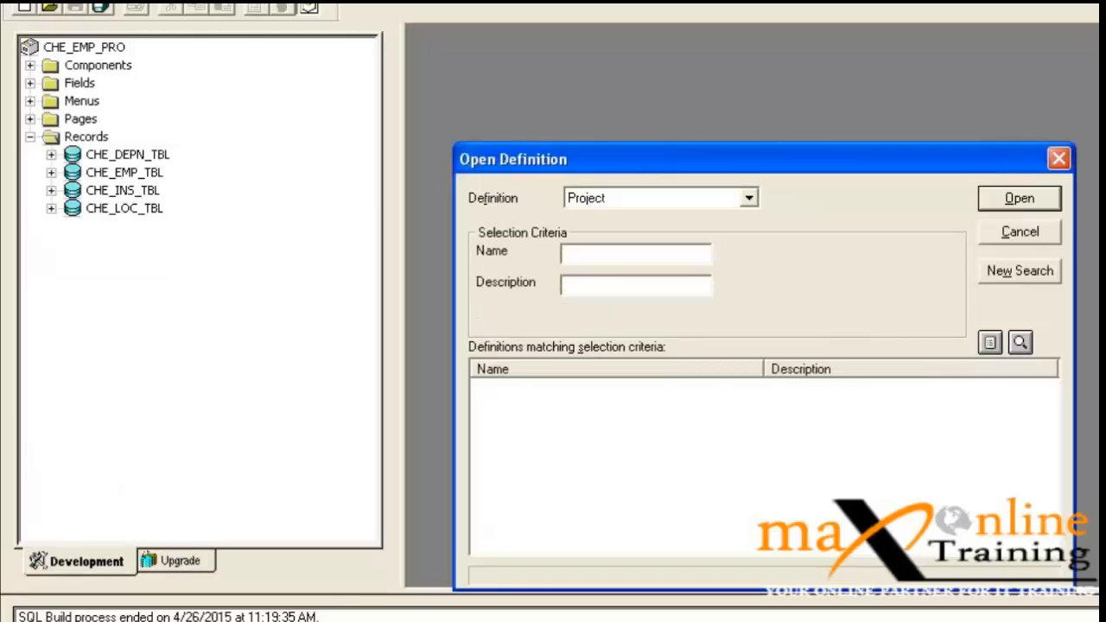
key("shift+Tab")
key("p")
key("Tab")
type("JOB_DATA")
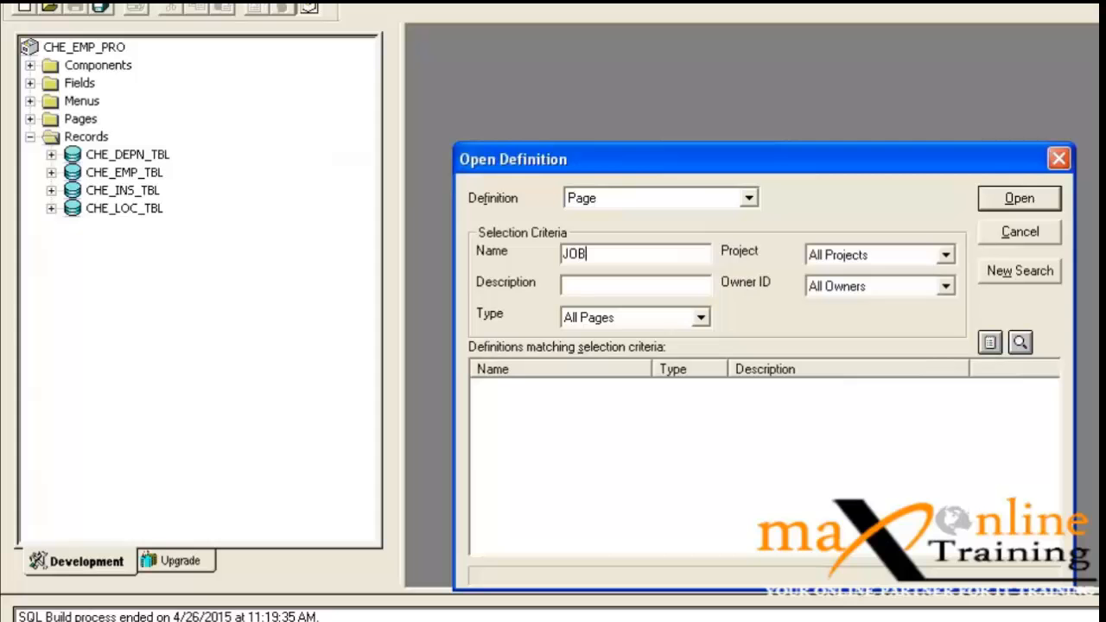
key("Return")
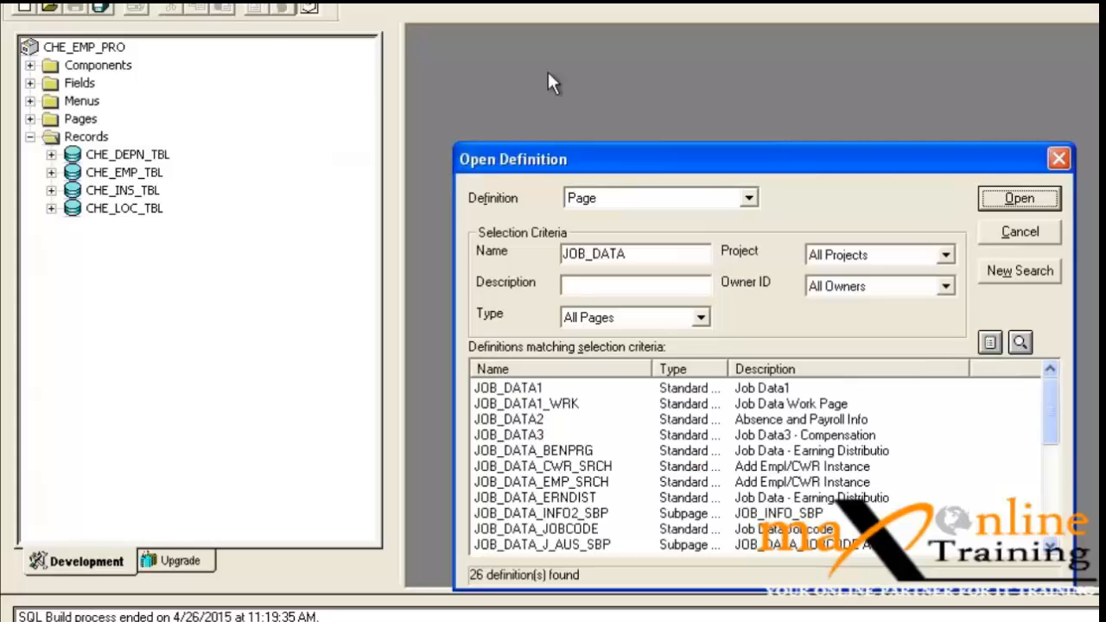
double_click(698, 388)
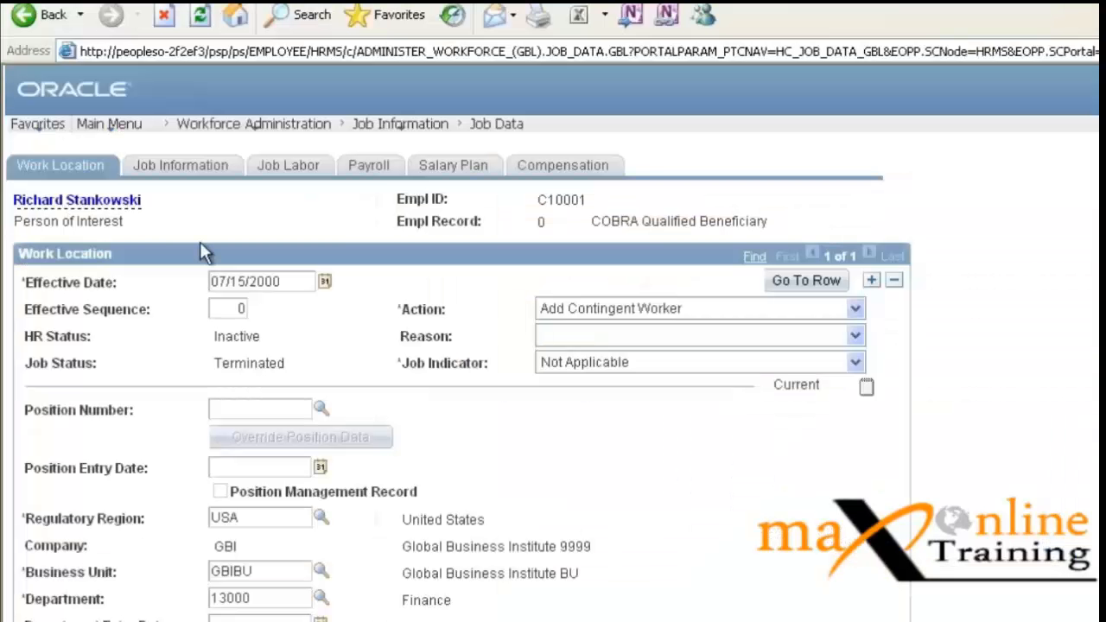
Step: Examine the employee header and the Work Location scroll area fields on the Job Data component in the browser
left_click_drag(144, 216, 15, 200)
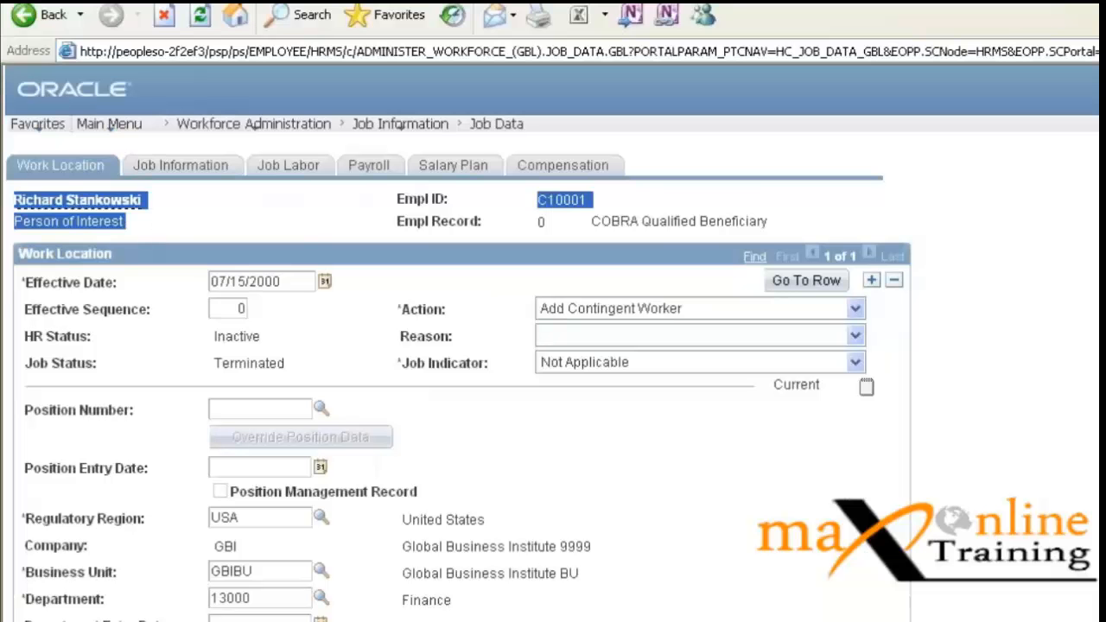
left_click(868, 218)
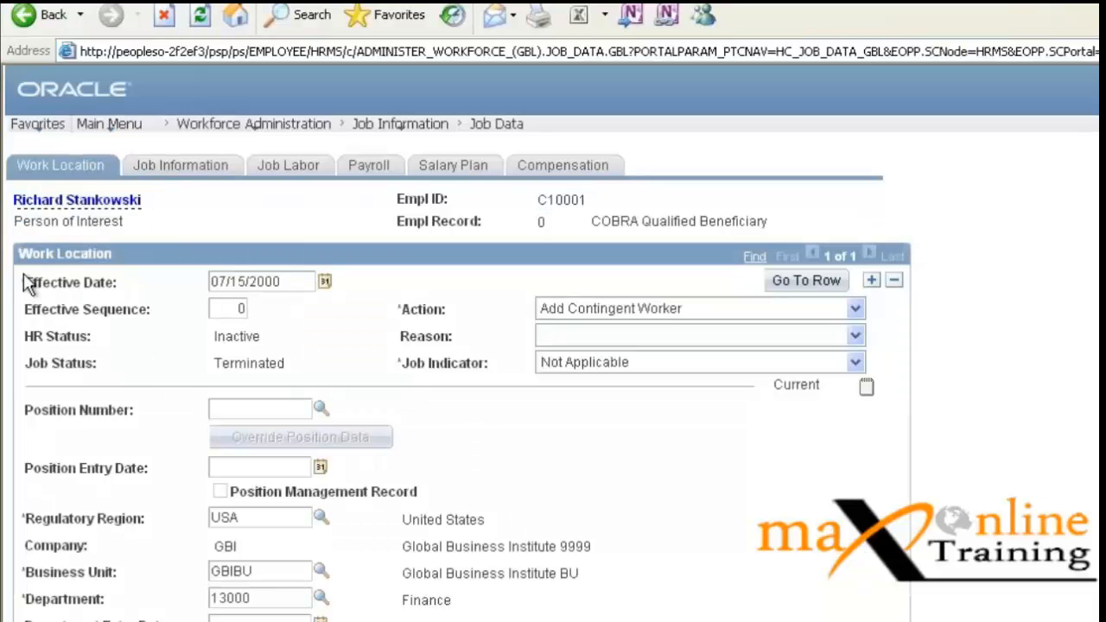
left_click_drag(25, 281, 289, 367)
left_click(298, 370)
scroll(458, 346, "down", 5)
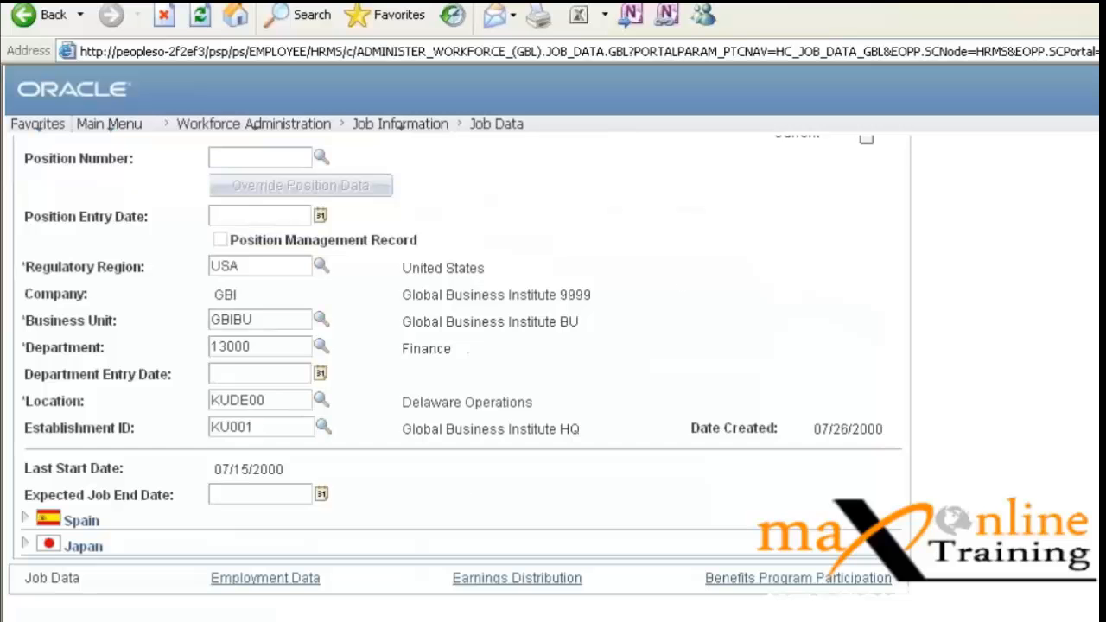
Step: Switch to Application Designer, maximize the JOB_DATA1 page and examine its field order, occurs levels and scroll areas down to the Japan group box
scroll(400, 127, "up", 5)
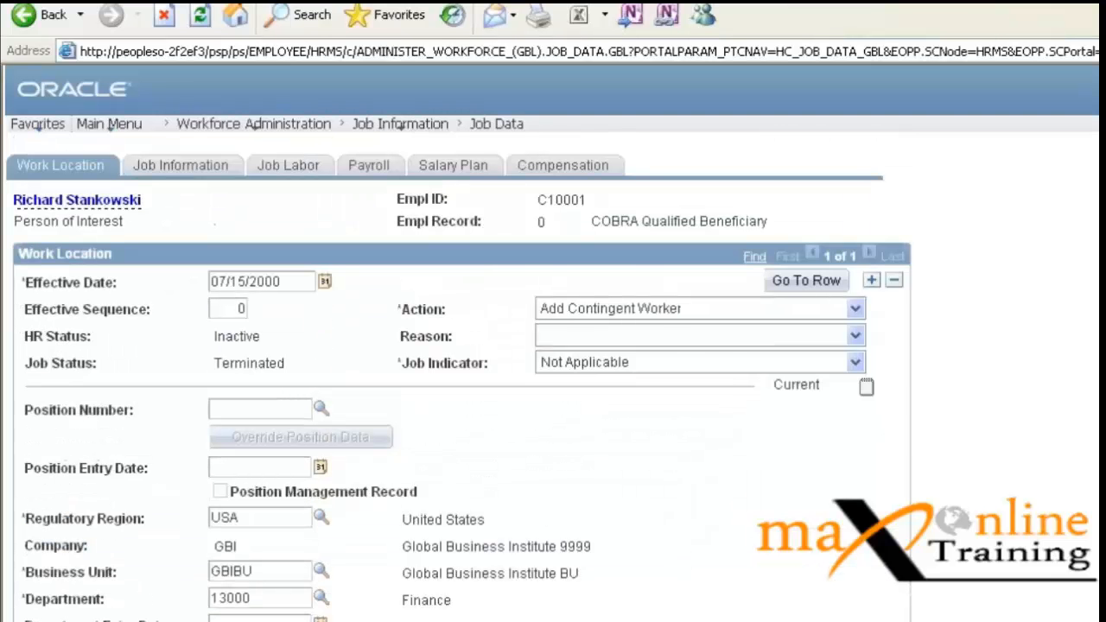
key("alt+Tab")
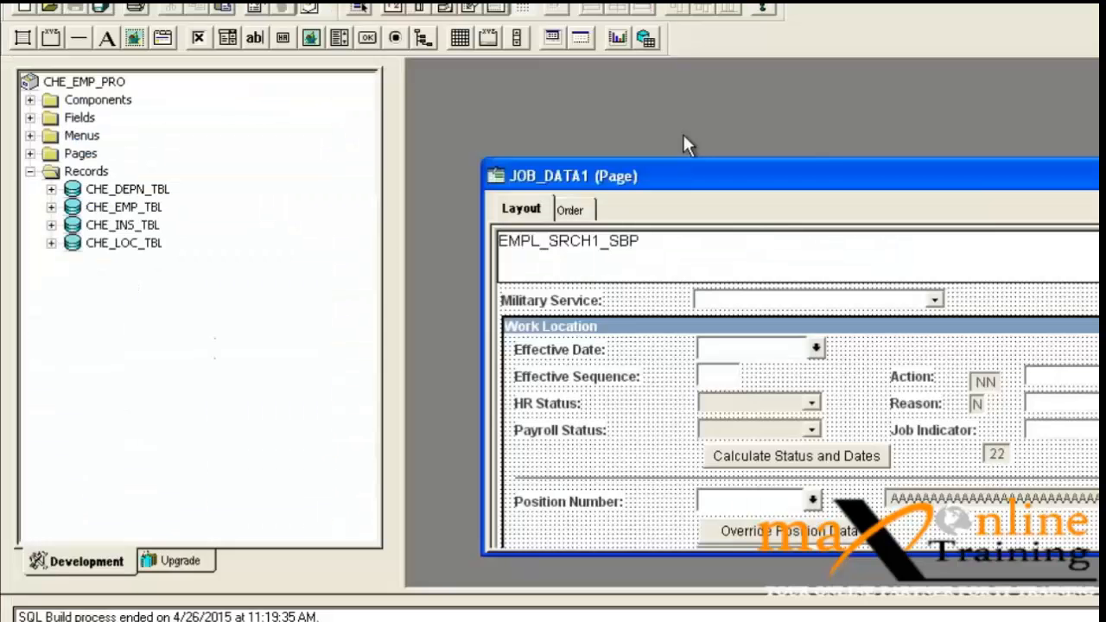
double_click(835, 164)
left_click(496, 76)
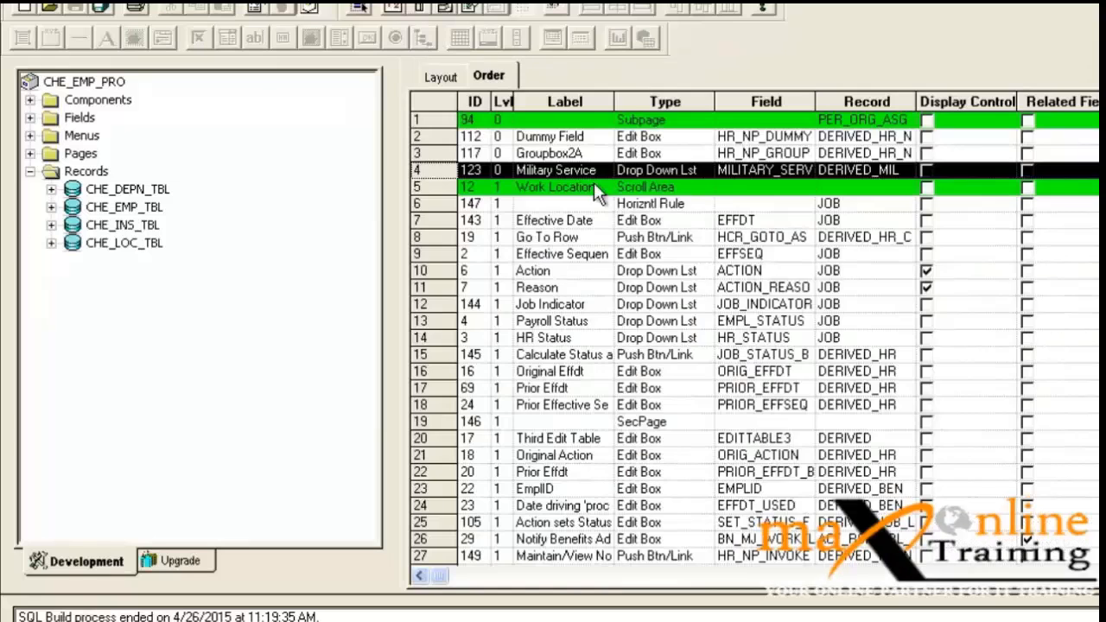
left_click(478, 292)
scroll(752, 337, "down", 20)
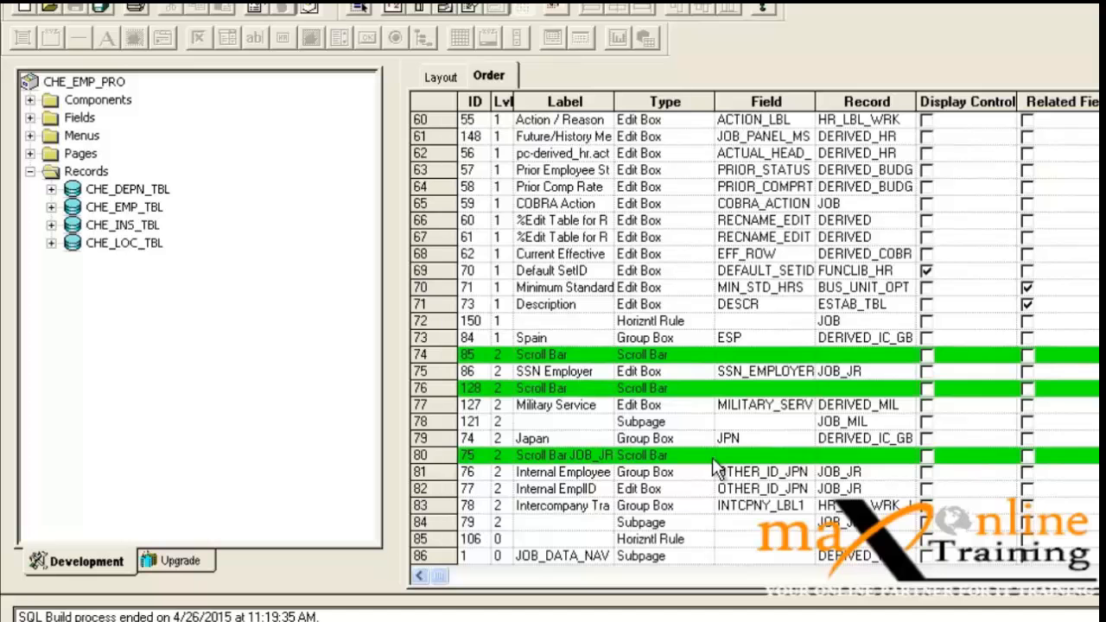
left_click(646, 441)
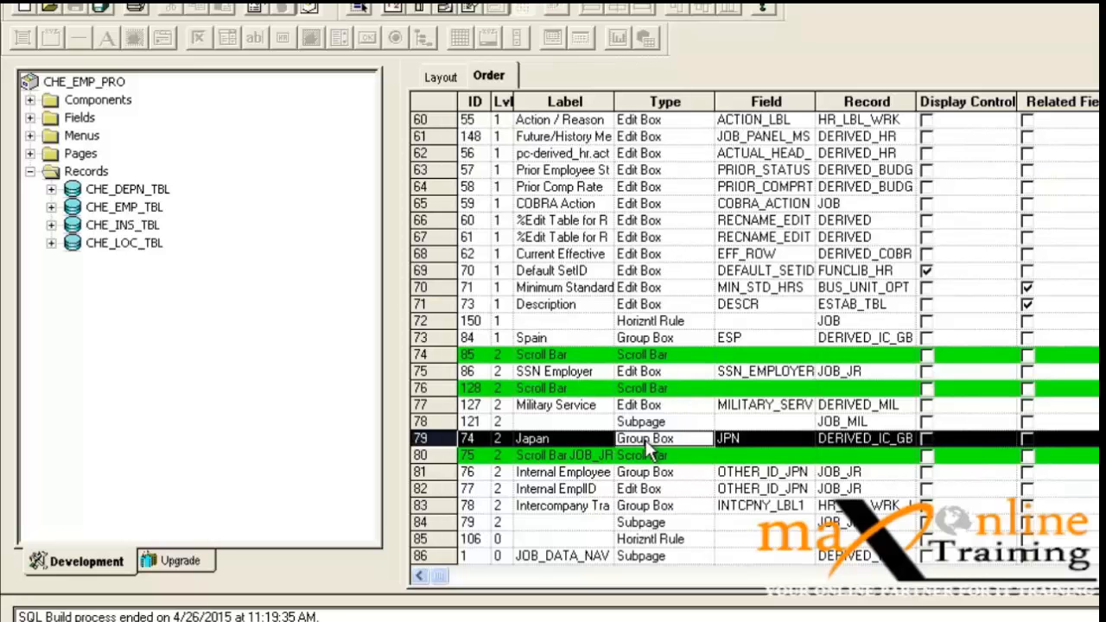
Step: Close the JOB_DATA1 page definition and collapse the Records folder in the CHE_EMP_PRO project
left_click(1092, 2)
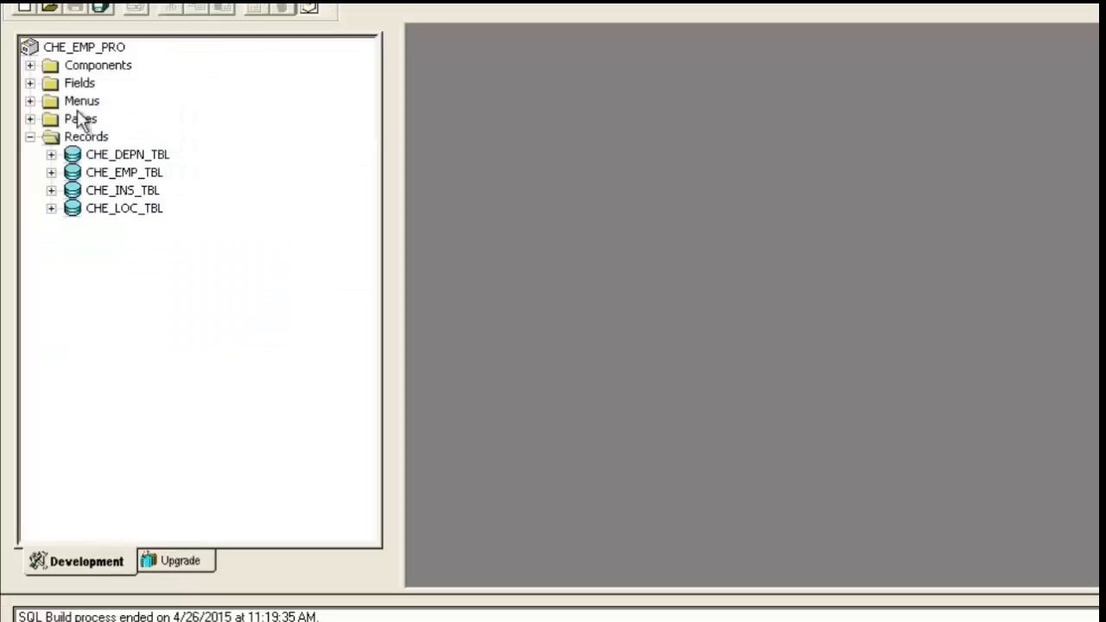
left_click(31, 137)
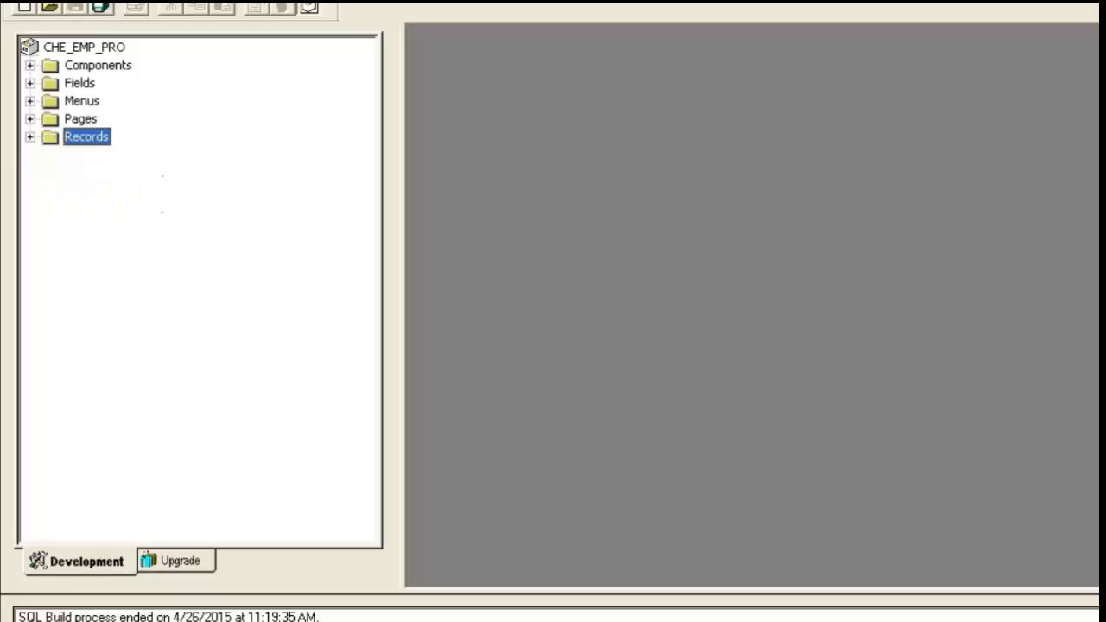